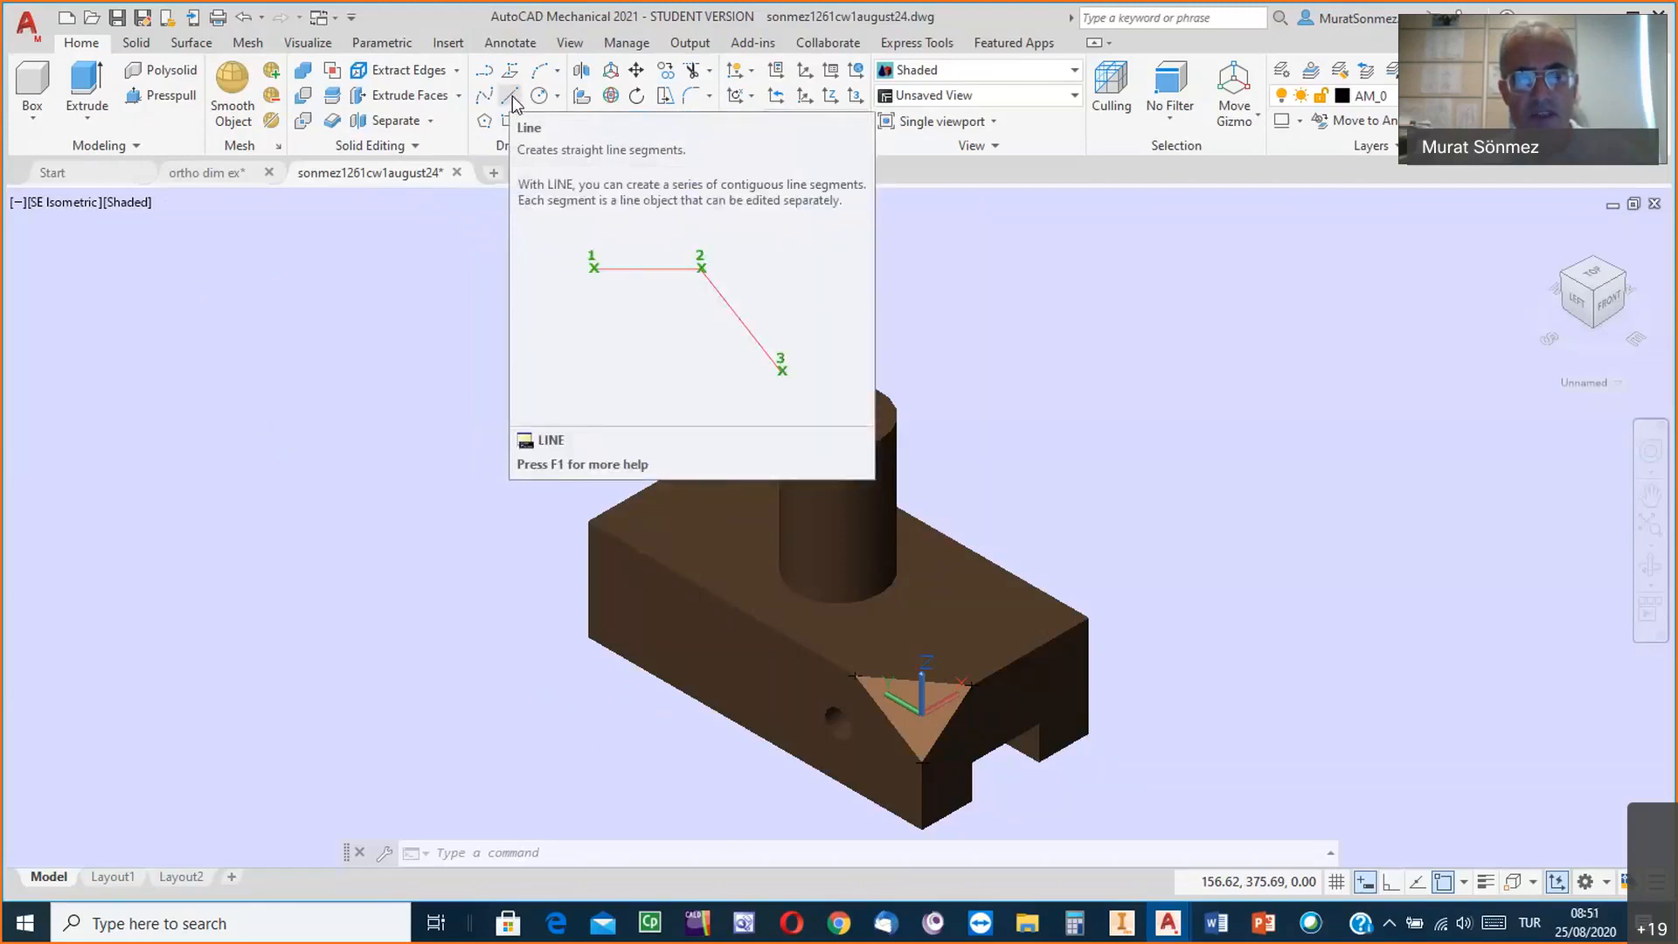
{"action": "left_click", "coordinate": [536, 147]}
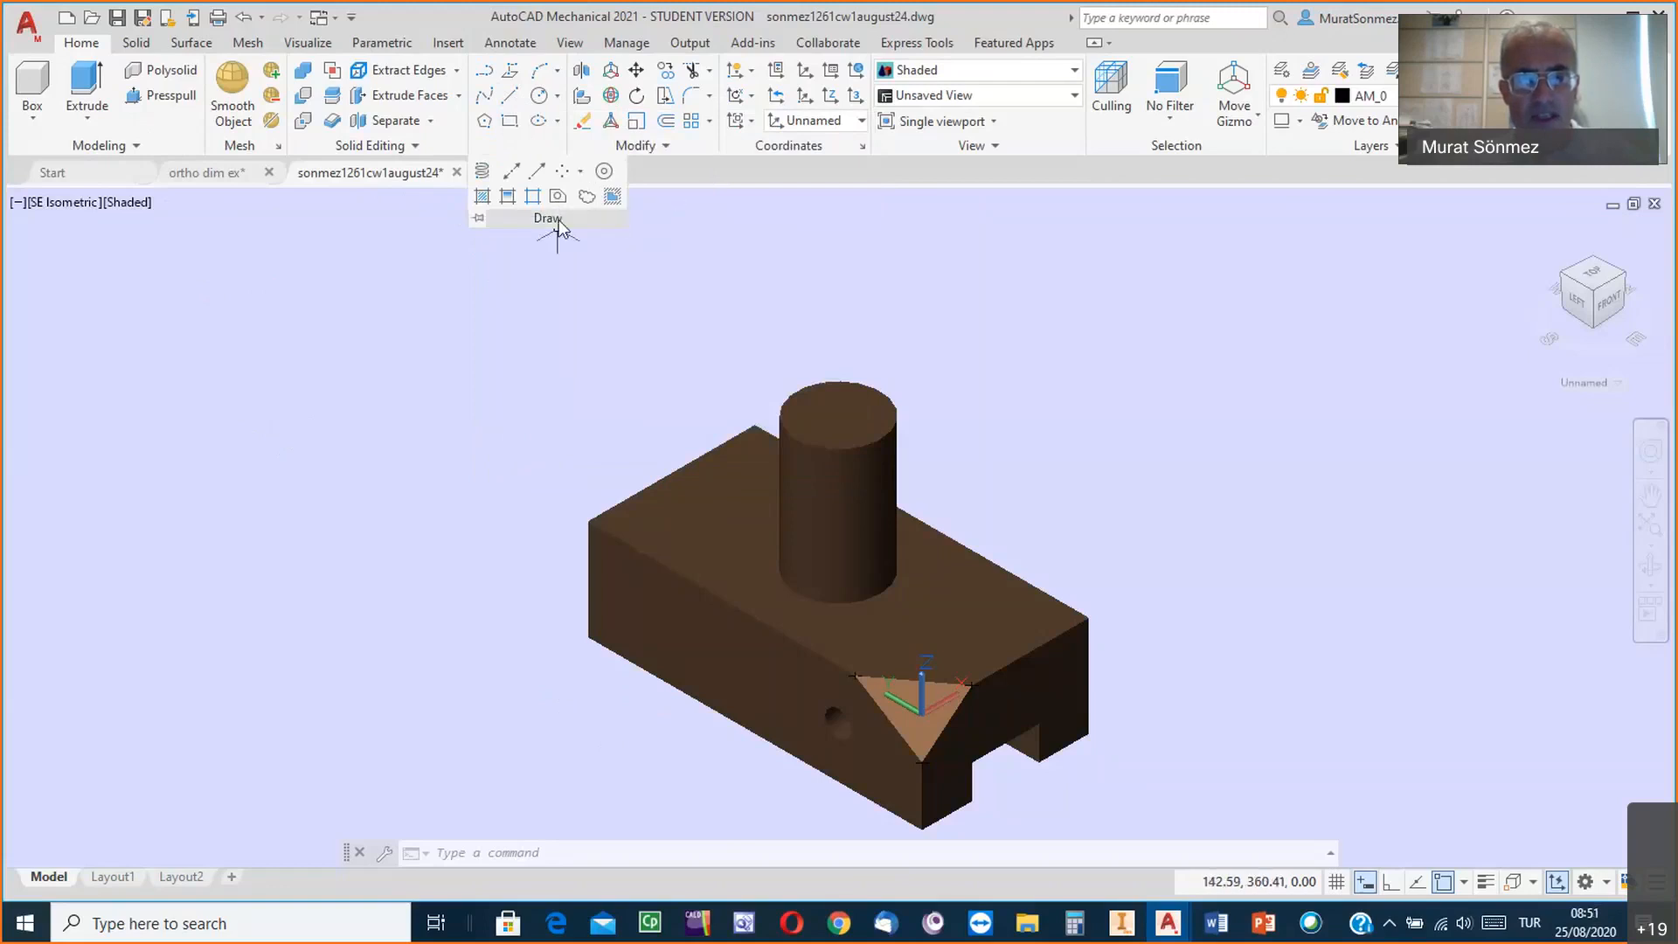
{"action": "left_click", "coordinate": [718, 234]}
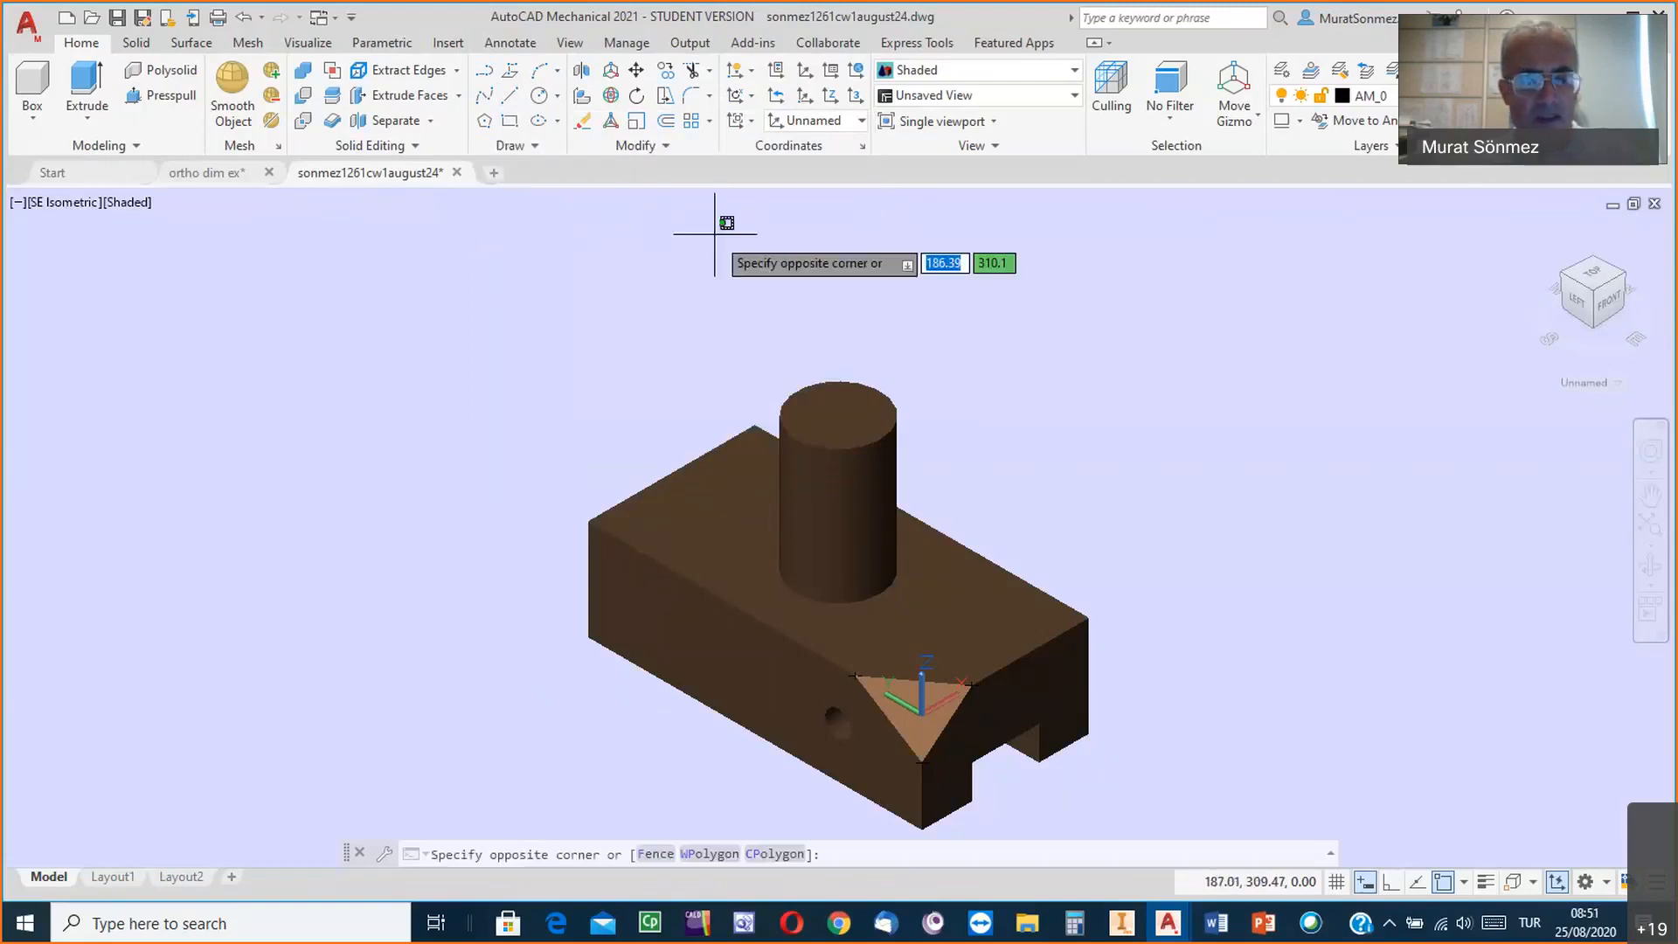
{"action": "key", "text": "Escape"}
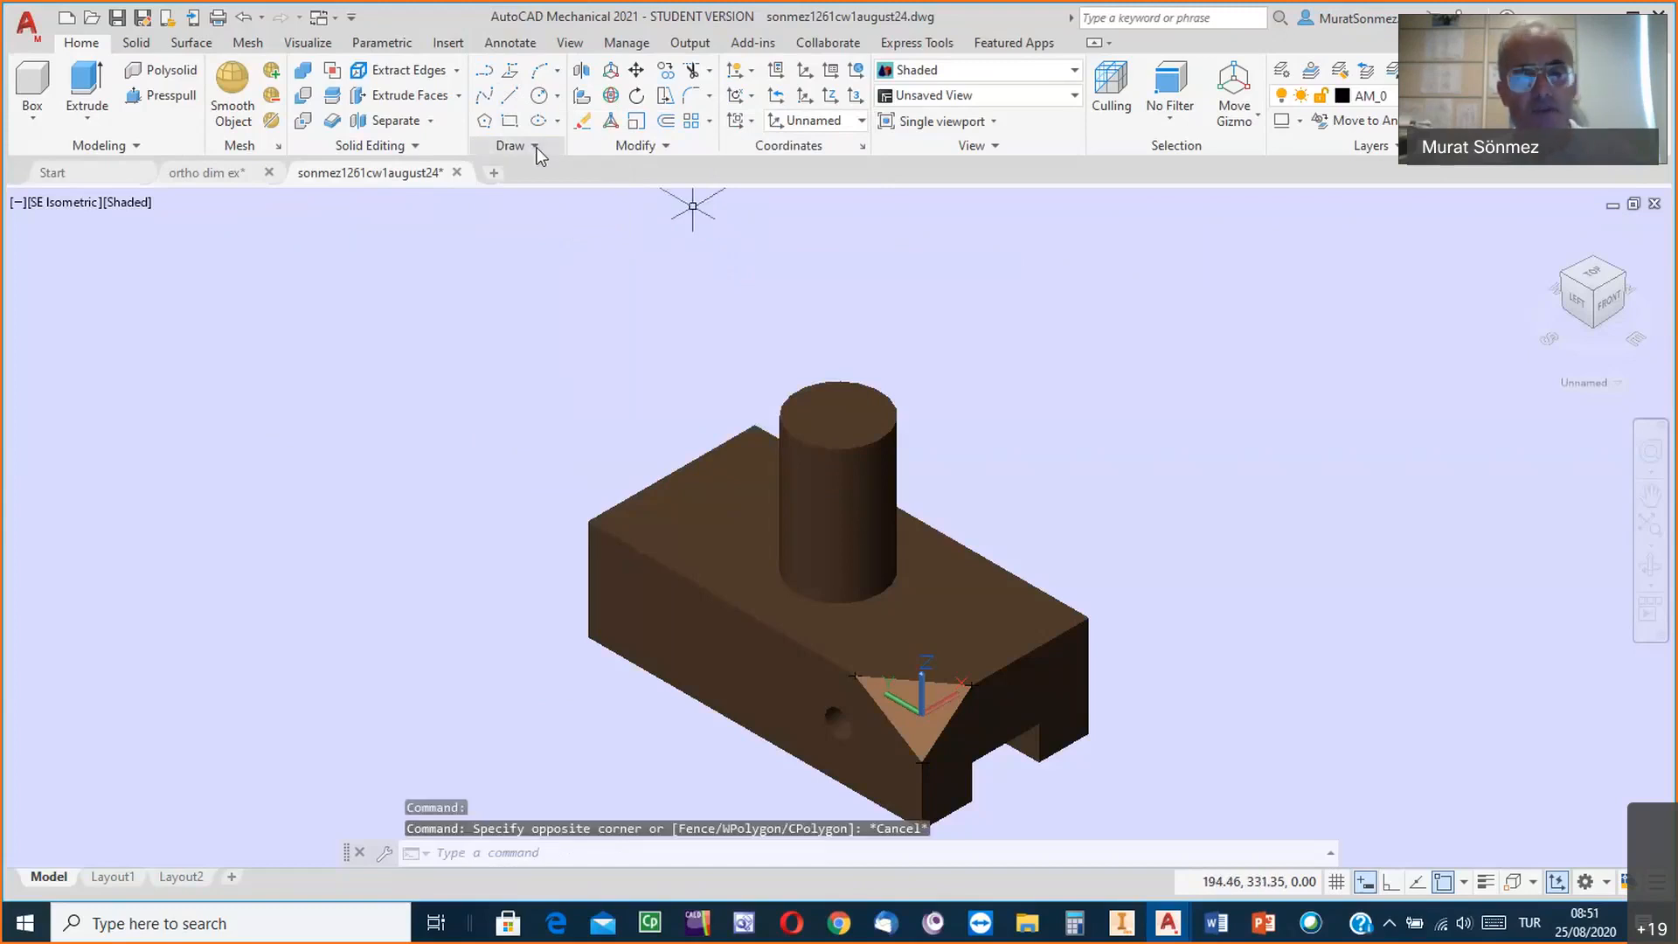
{"action": "left_click", "coordinate": [535, 147]}
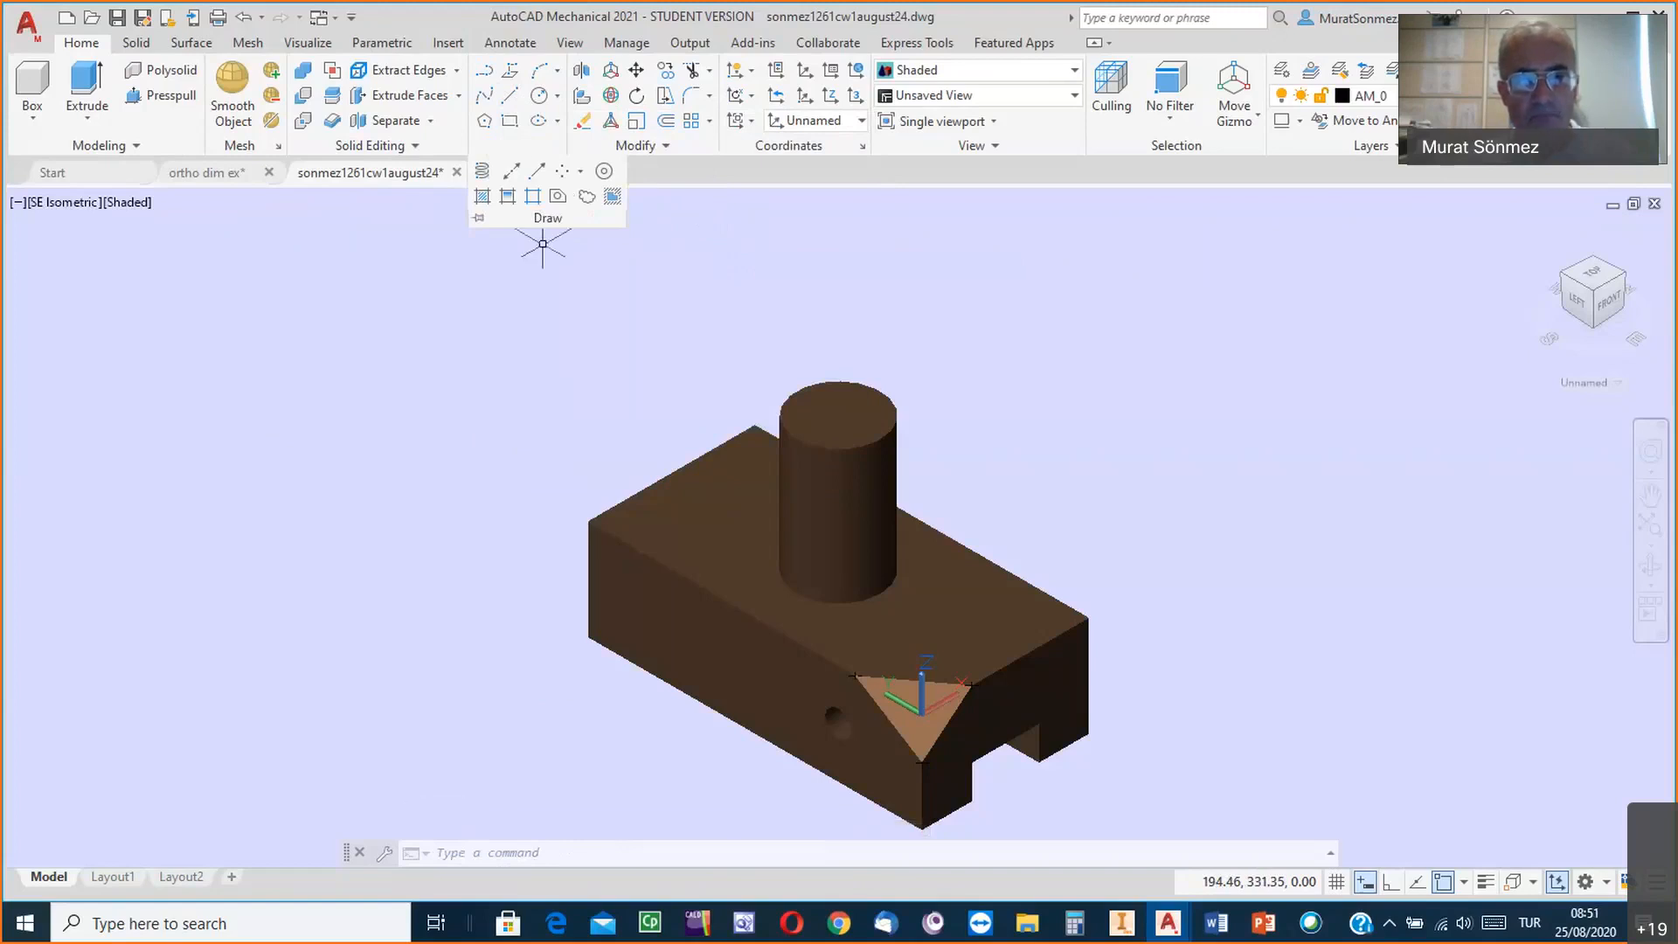
{"action": "left_click", "coordinate": [537, 147]}
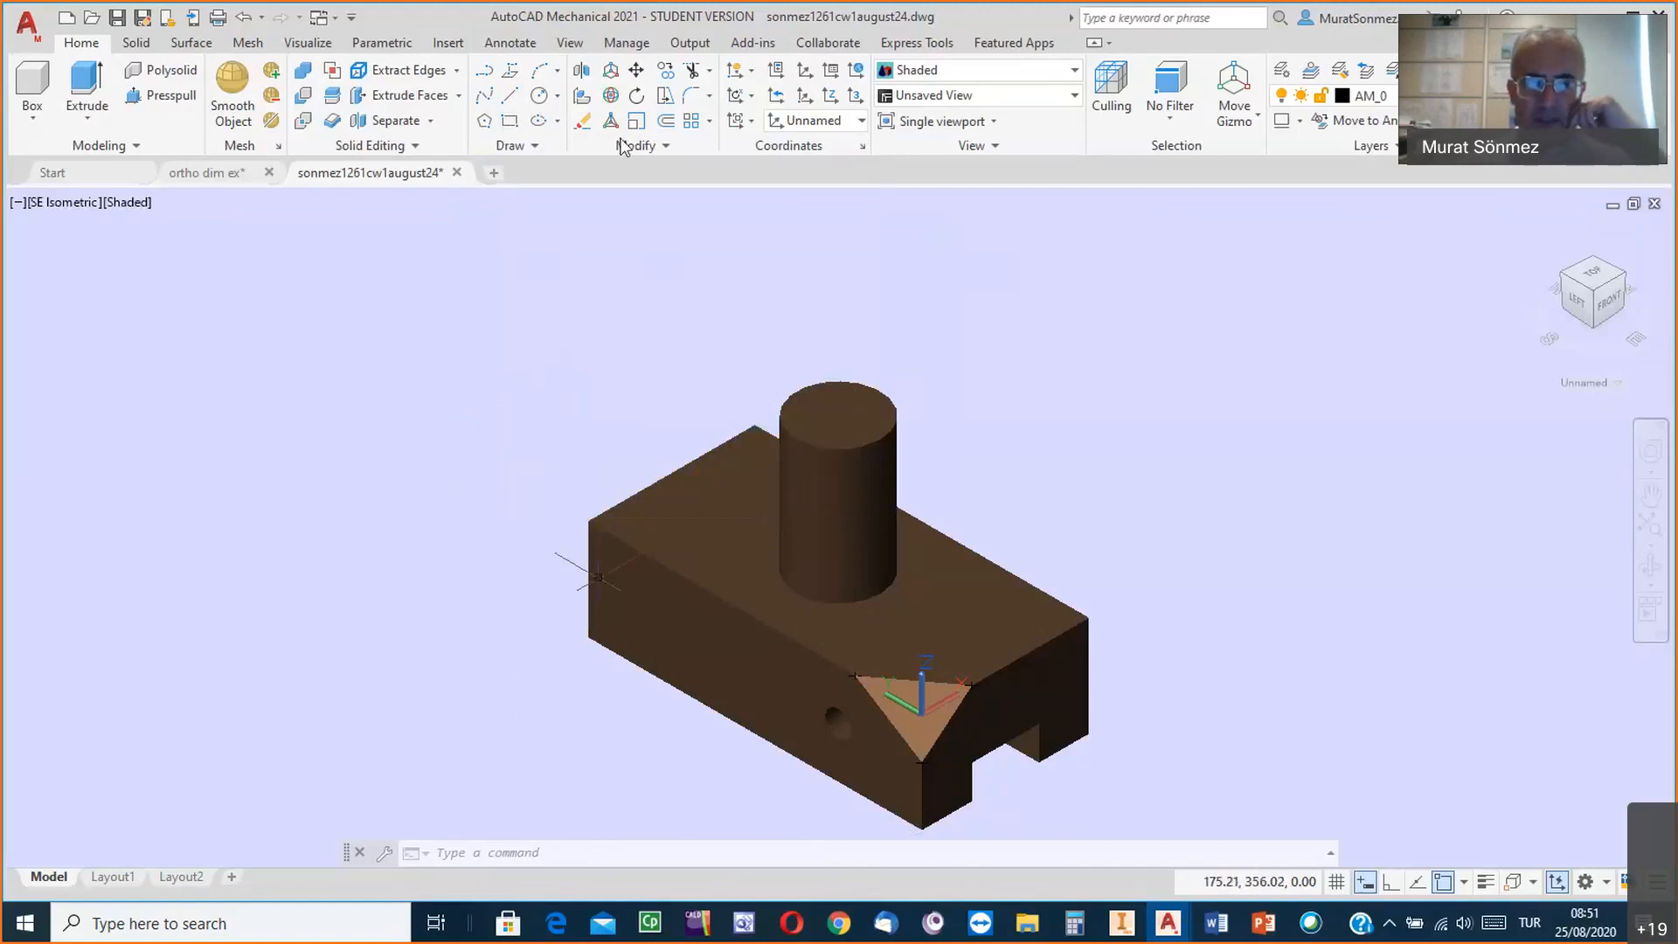
{"action": "left_click", "coordinate": [762, 662]}
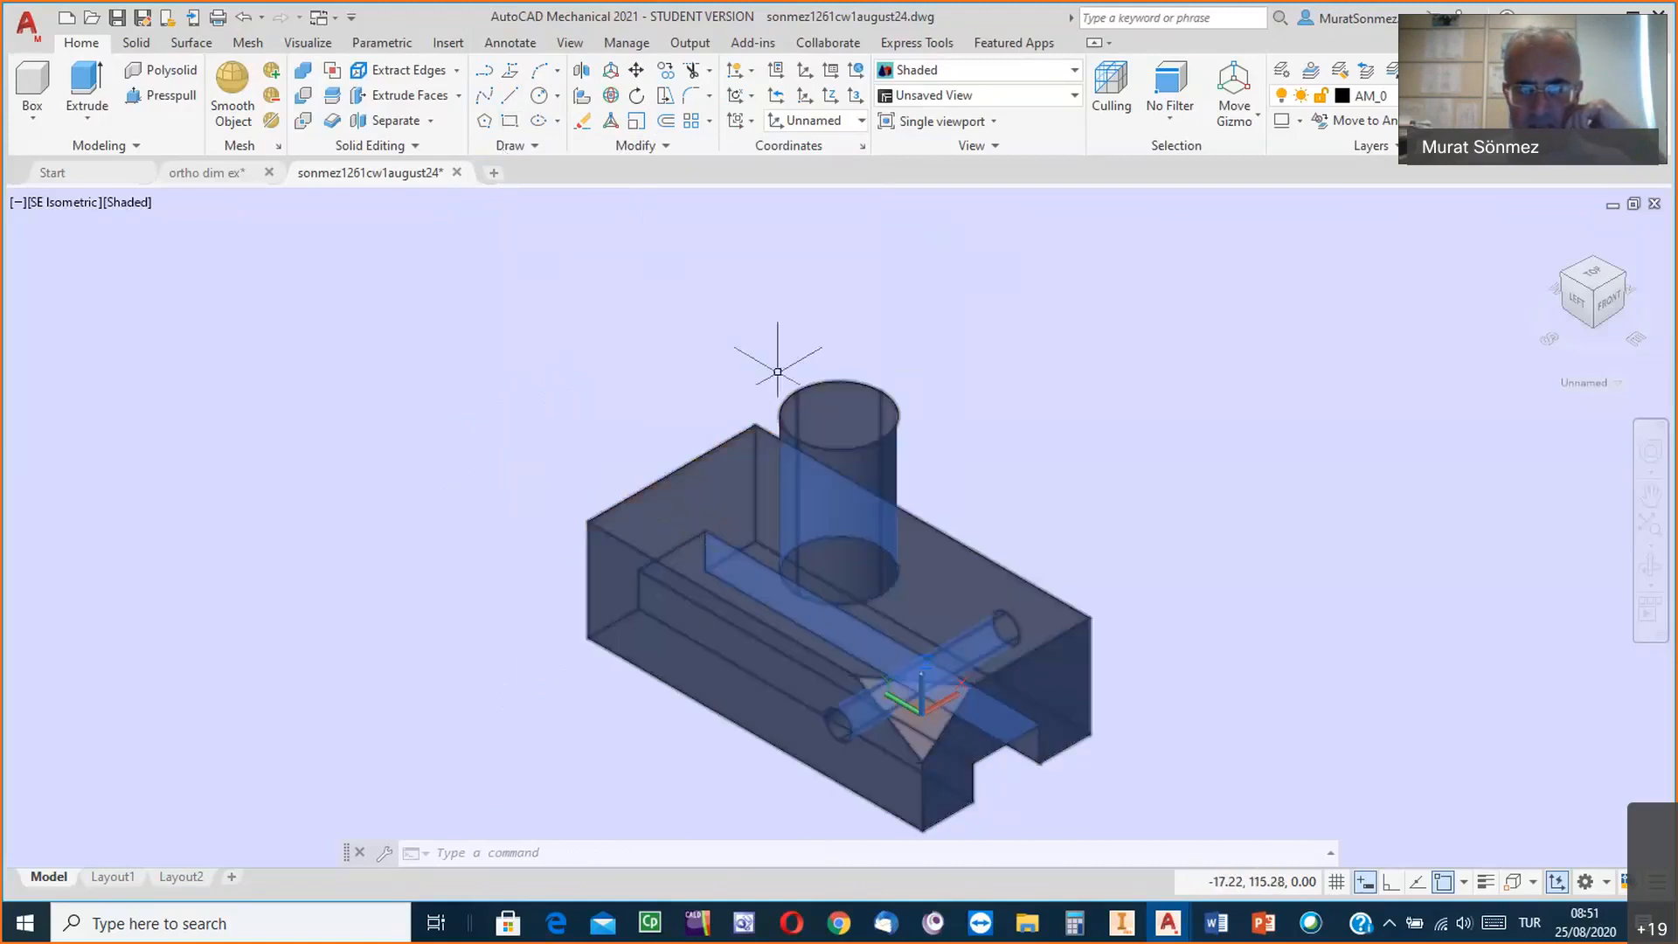
{"action": "key", "text": "Escape"}
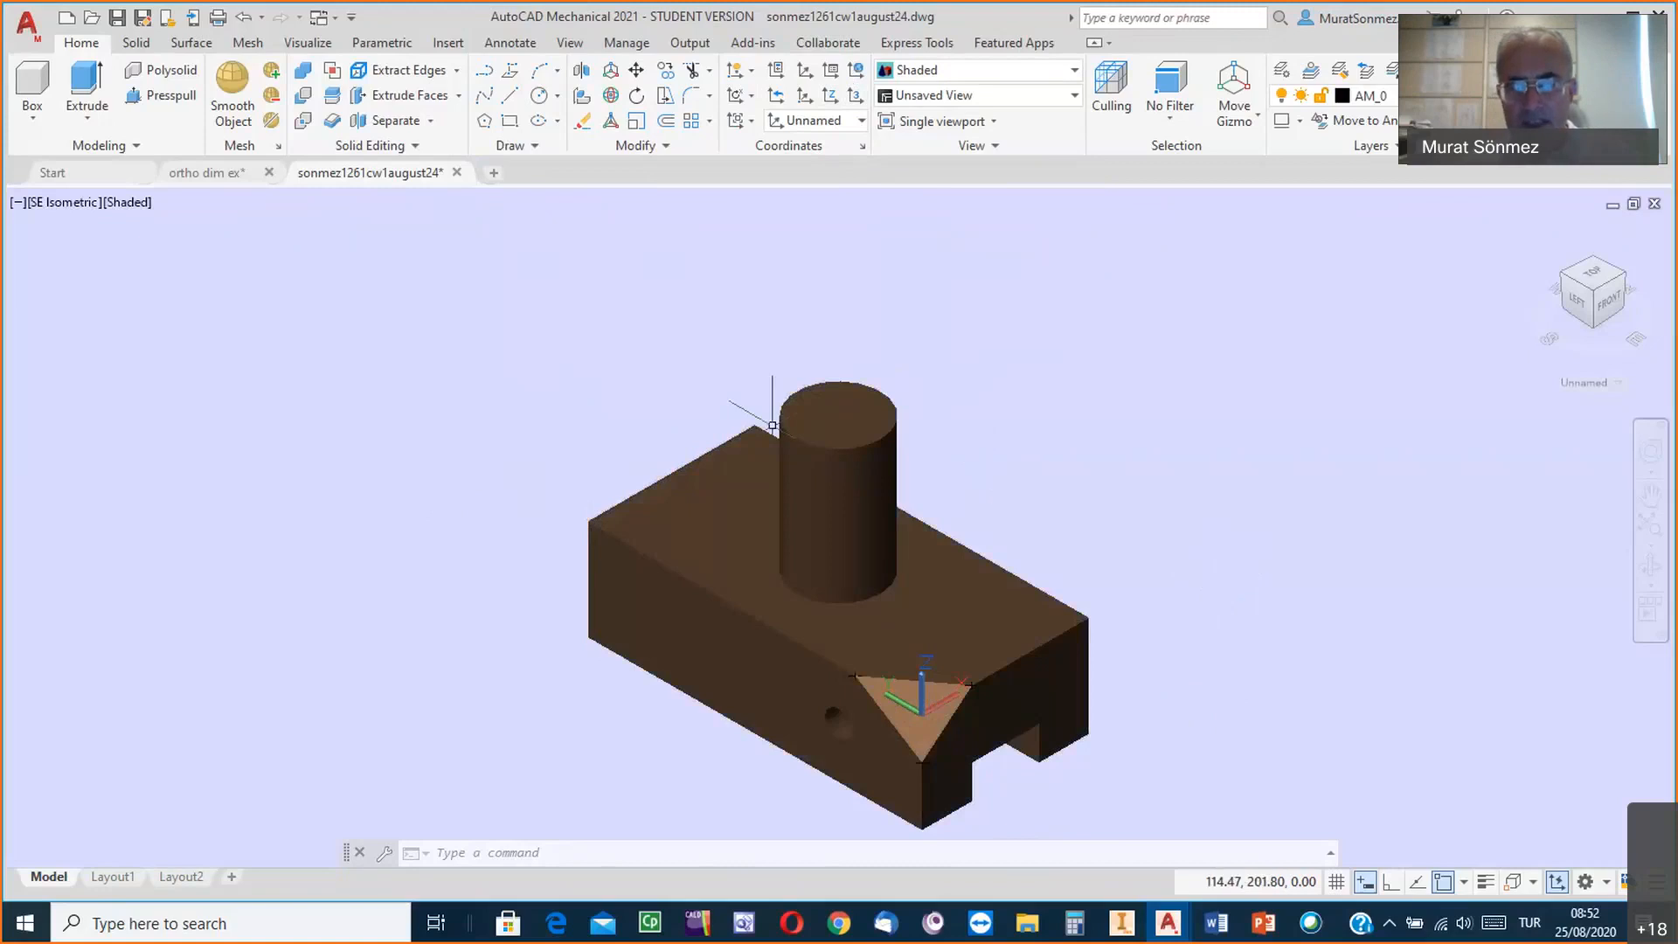
{"action": "left_click", "coordinate": [840, 446]}
{"action": "key", "text": "Escape"}
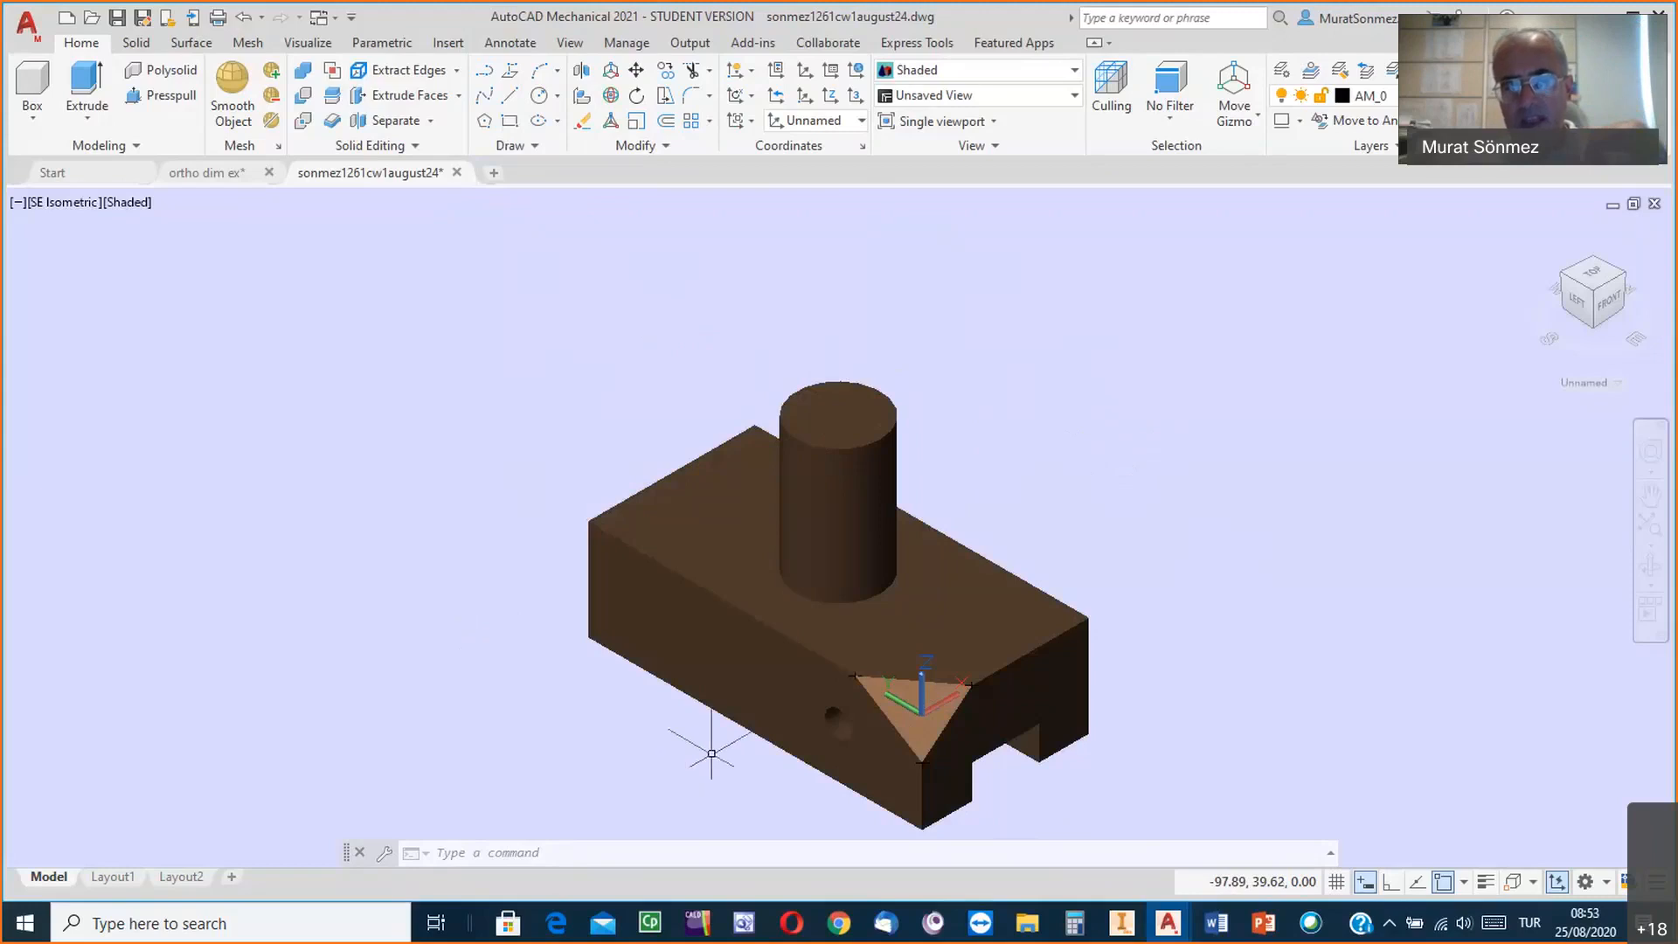
{"action": "left_click", "coordinate": [874, 637]}
{"action": "key", "text": "Escape"}
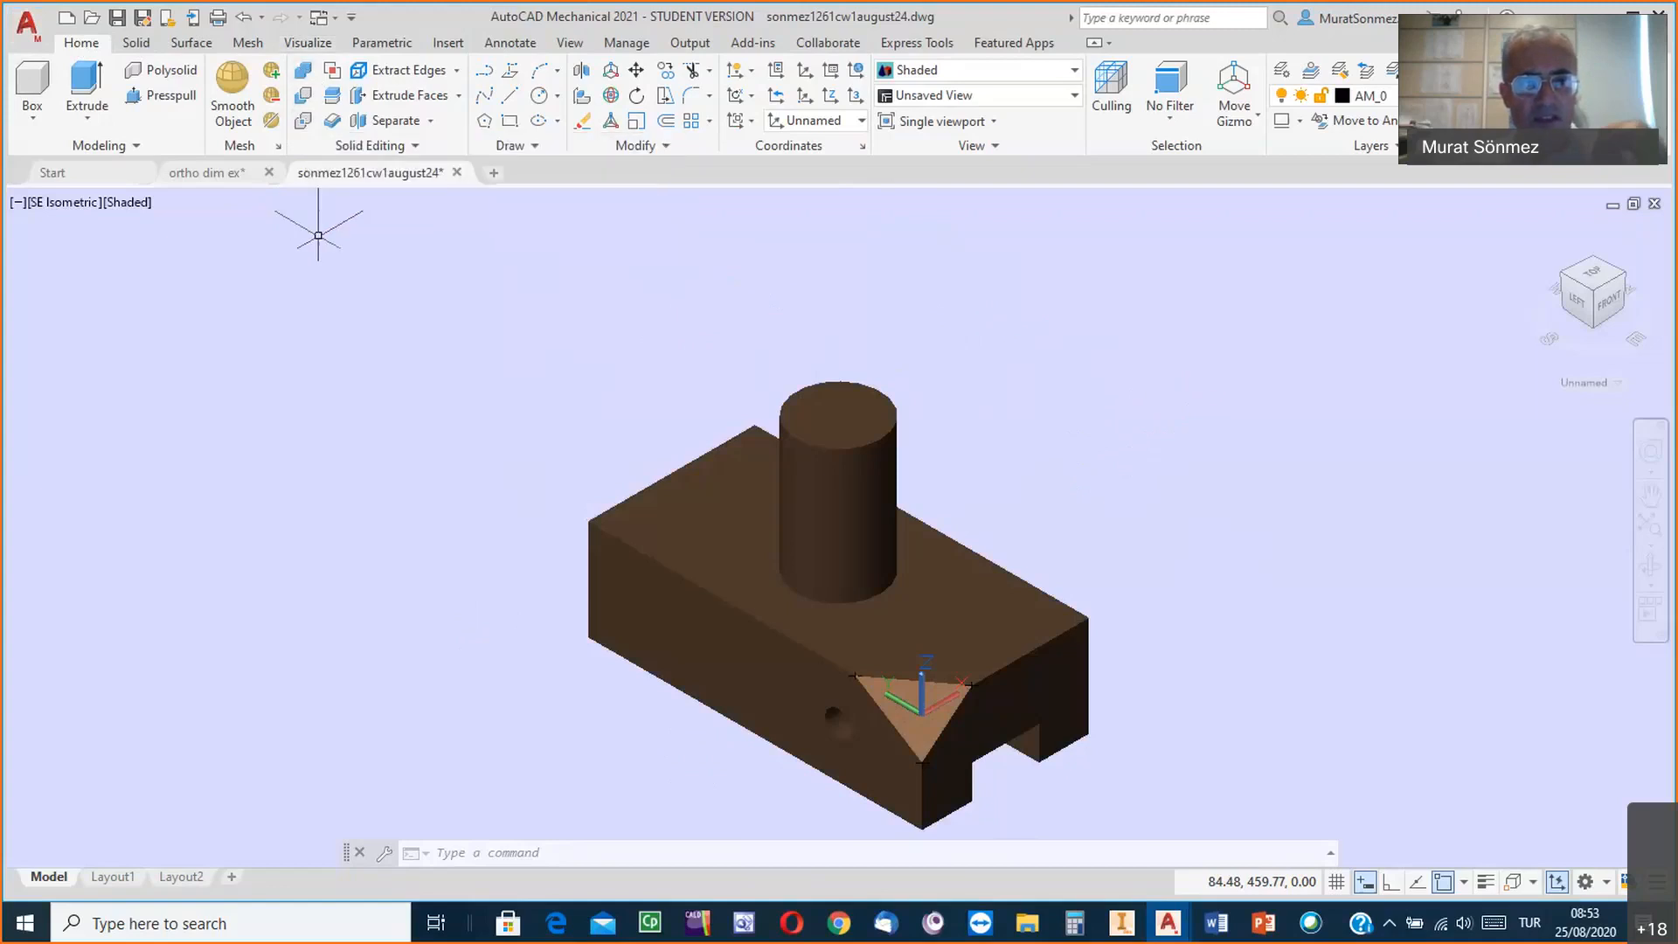
{"action": "left_click", "coordinate": [136, 43]}
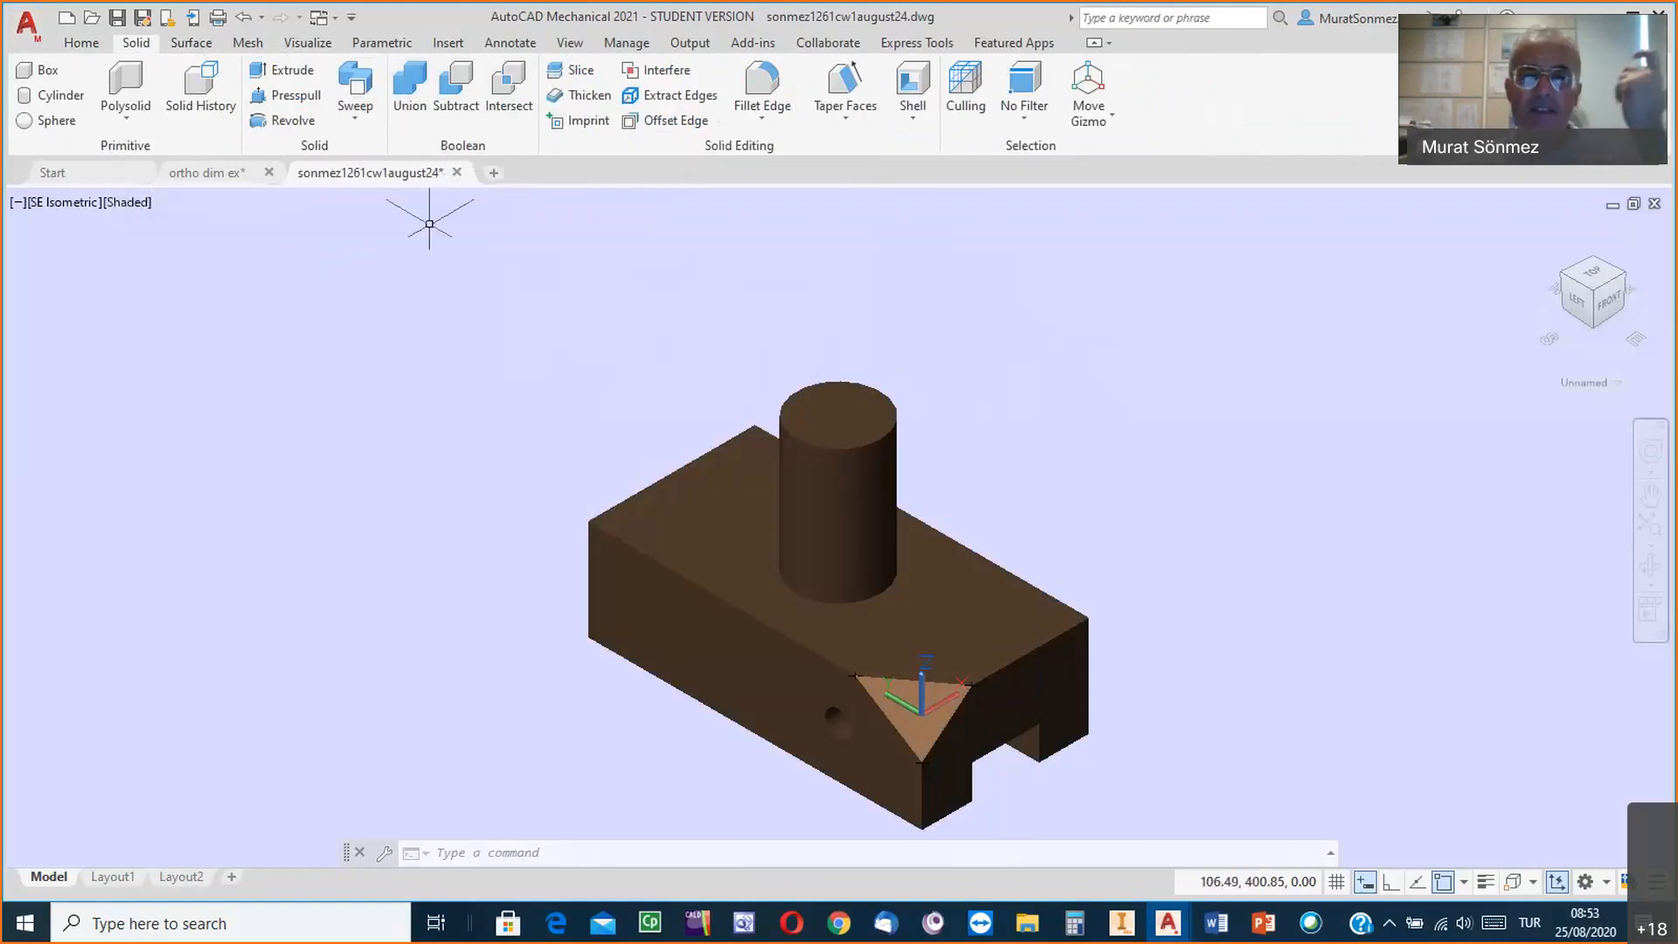
{"action": "left_click", "coordinate": [77, 48]}
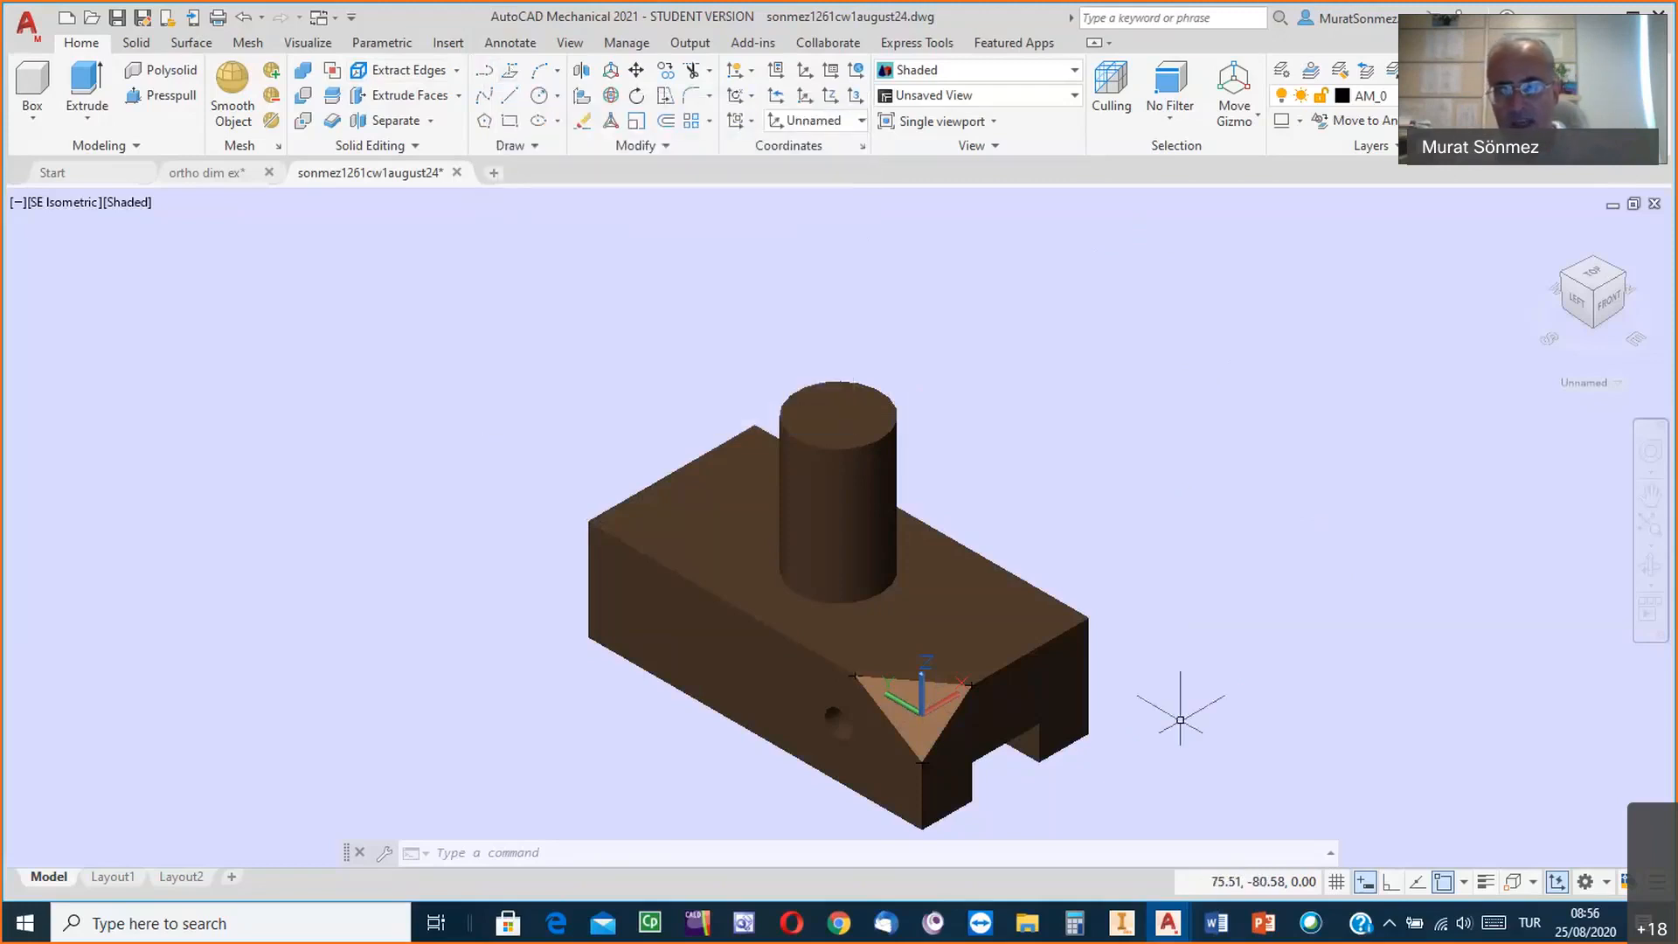
Examine the triangular cut corner of the block up close.
{"action": "scroll", "coordinate": [1127, 760], "scroll_direction": "up", "scroll_amount": 2}
{"action": "middle_click_drag", "start_coordinate": [1112, 746], "coordinate": [1120, 636]}
{"action": "scroll", "coordinate": [848, 606], "scroll_direction": "up", "scroll_amount": 2}
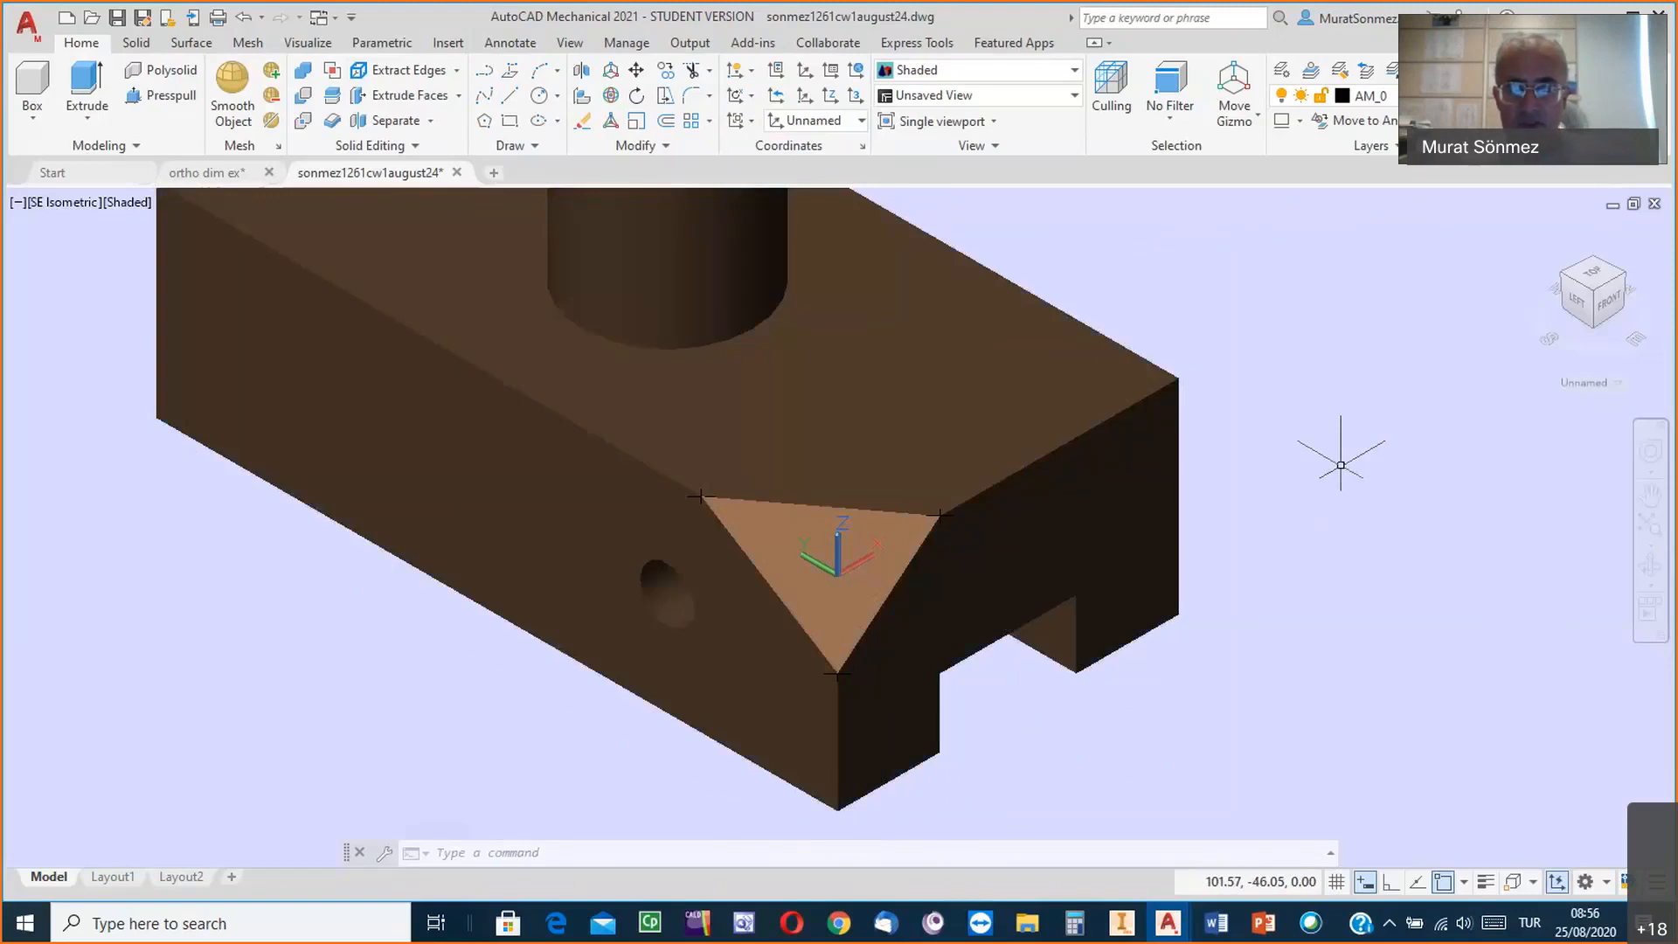
Switch to Inventor, examine the first-quadrant part with its projections, and return to the block drawing in AutoCAD.
{"action": "left_click", "coordinate": [1121, 924]}
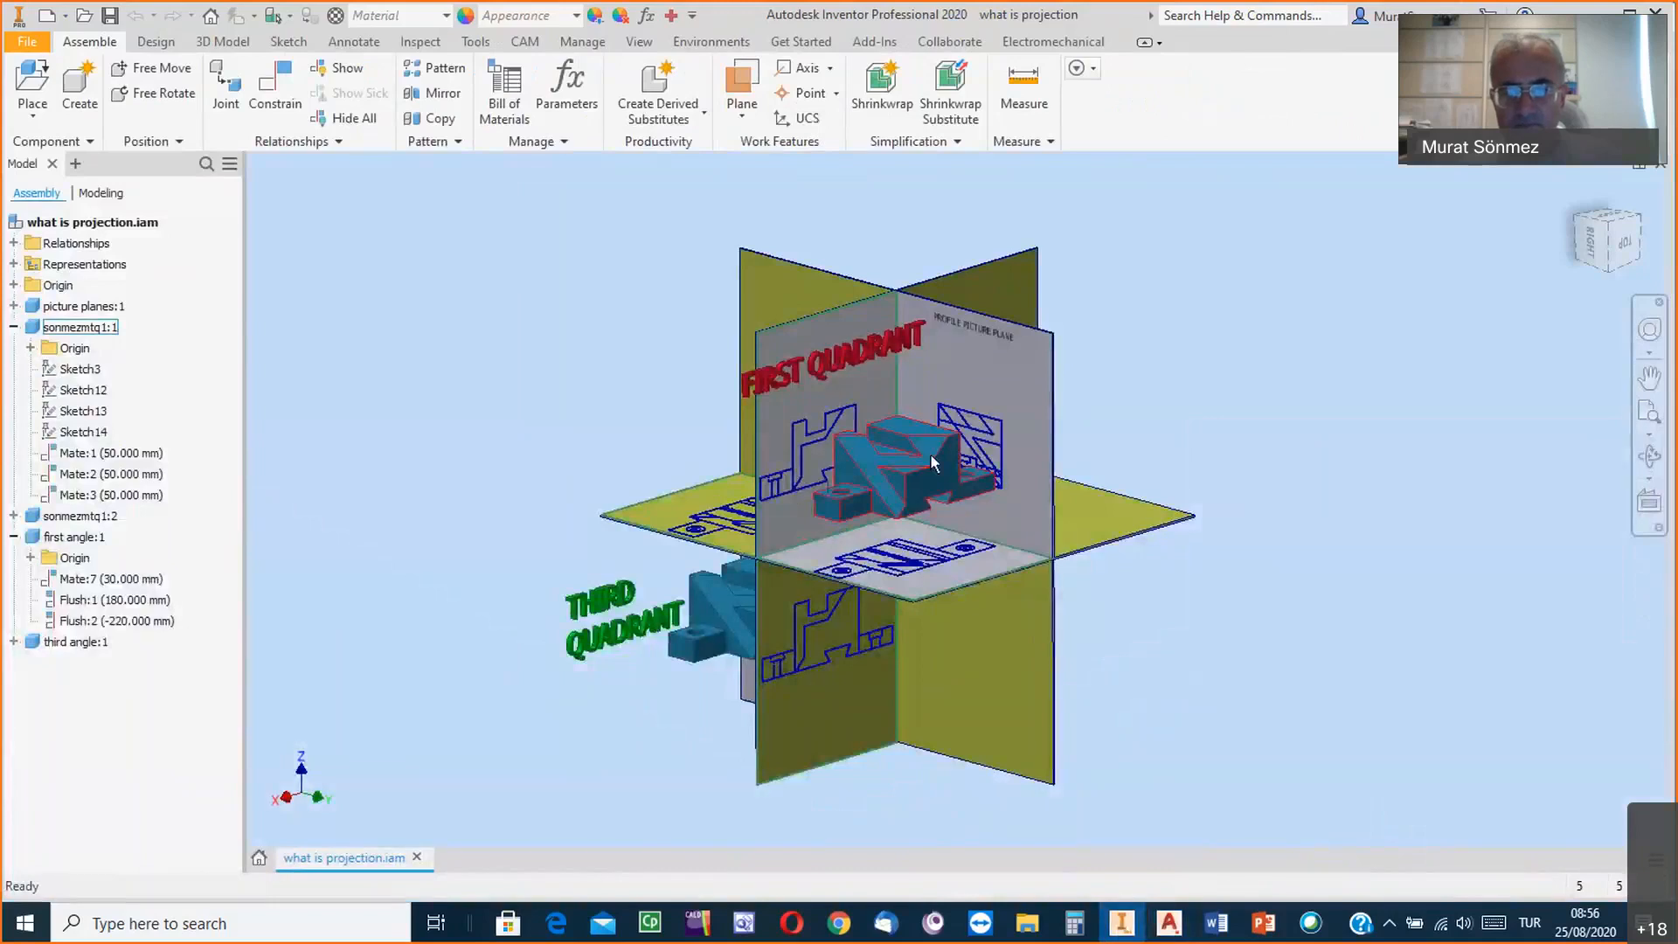
{"action": "scroll", "coordinate": [932, 452], "scroll_direction": "up", "scroll_amount": 4}
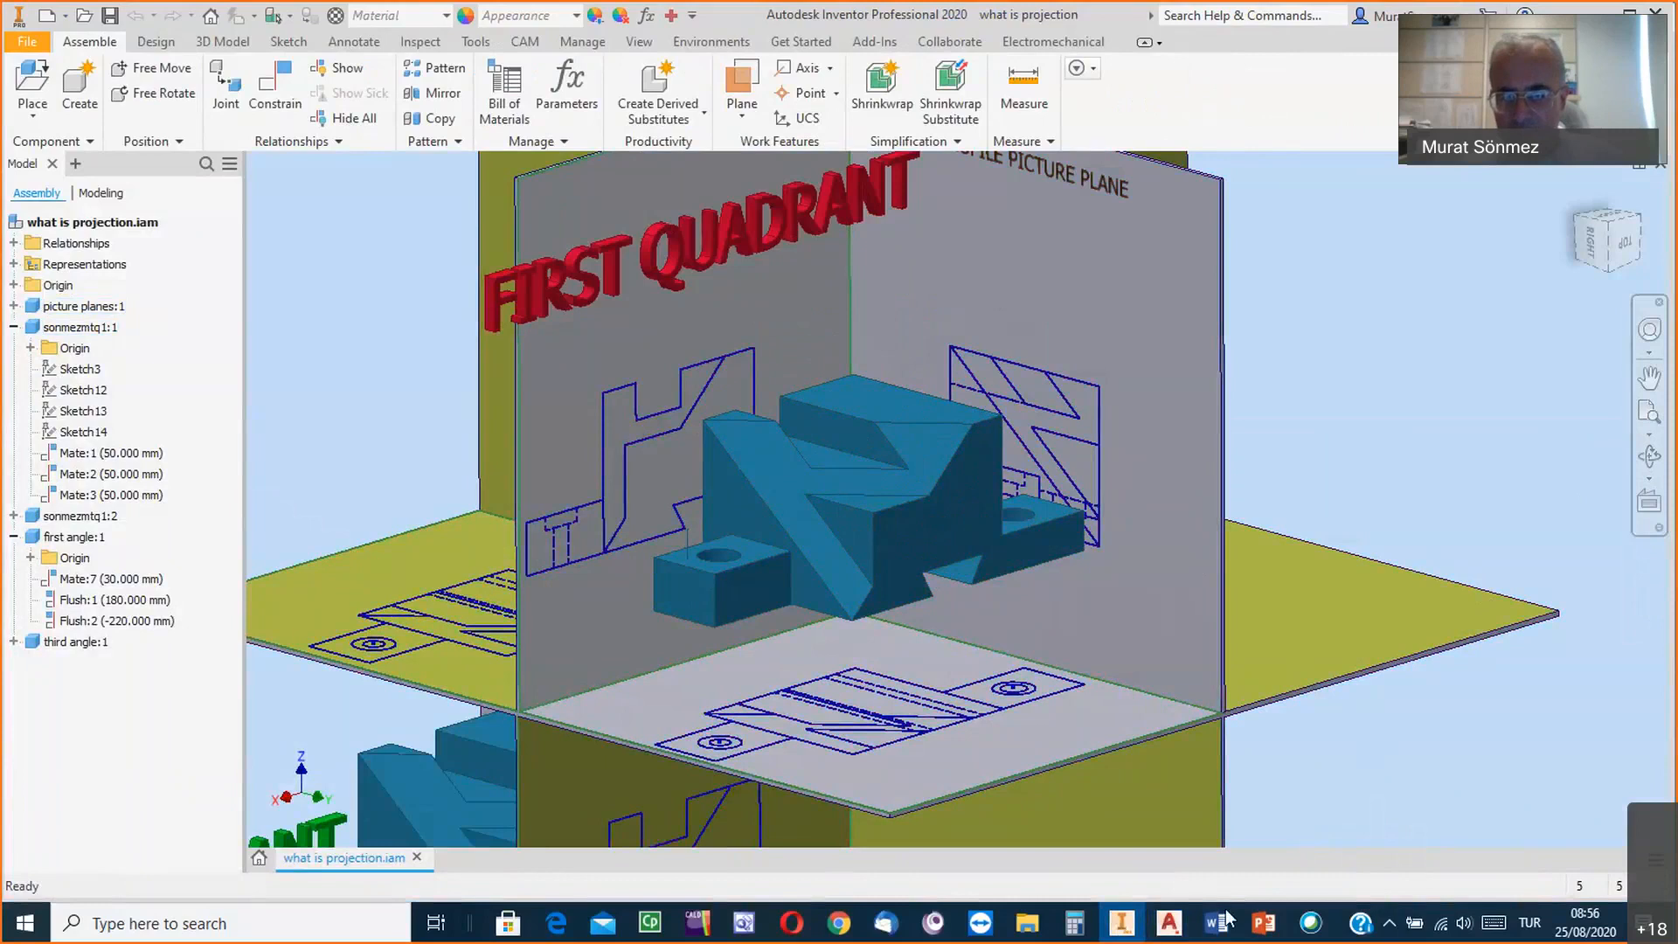
{"action": "mouse_move", "coordinate": [1172, 928]}
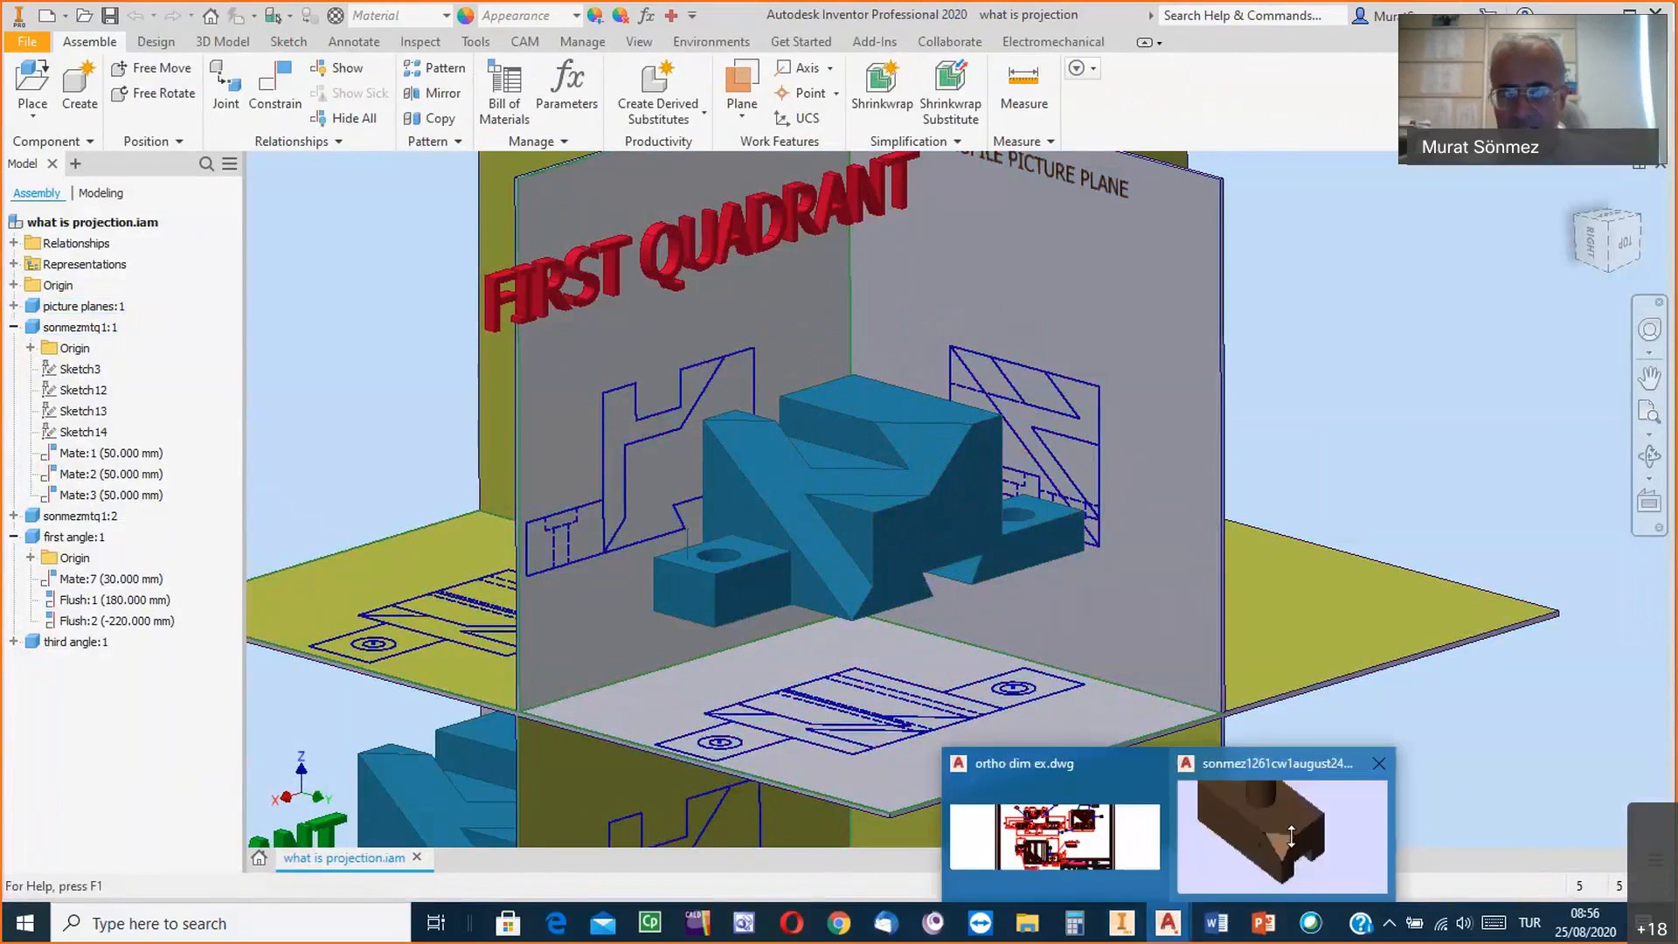
{"action": "left_click", "coordinate": [1291, 836]}
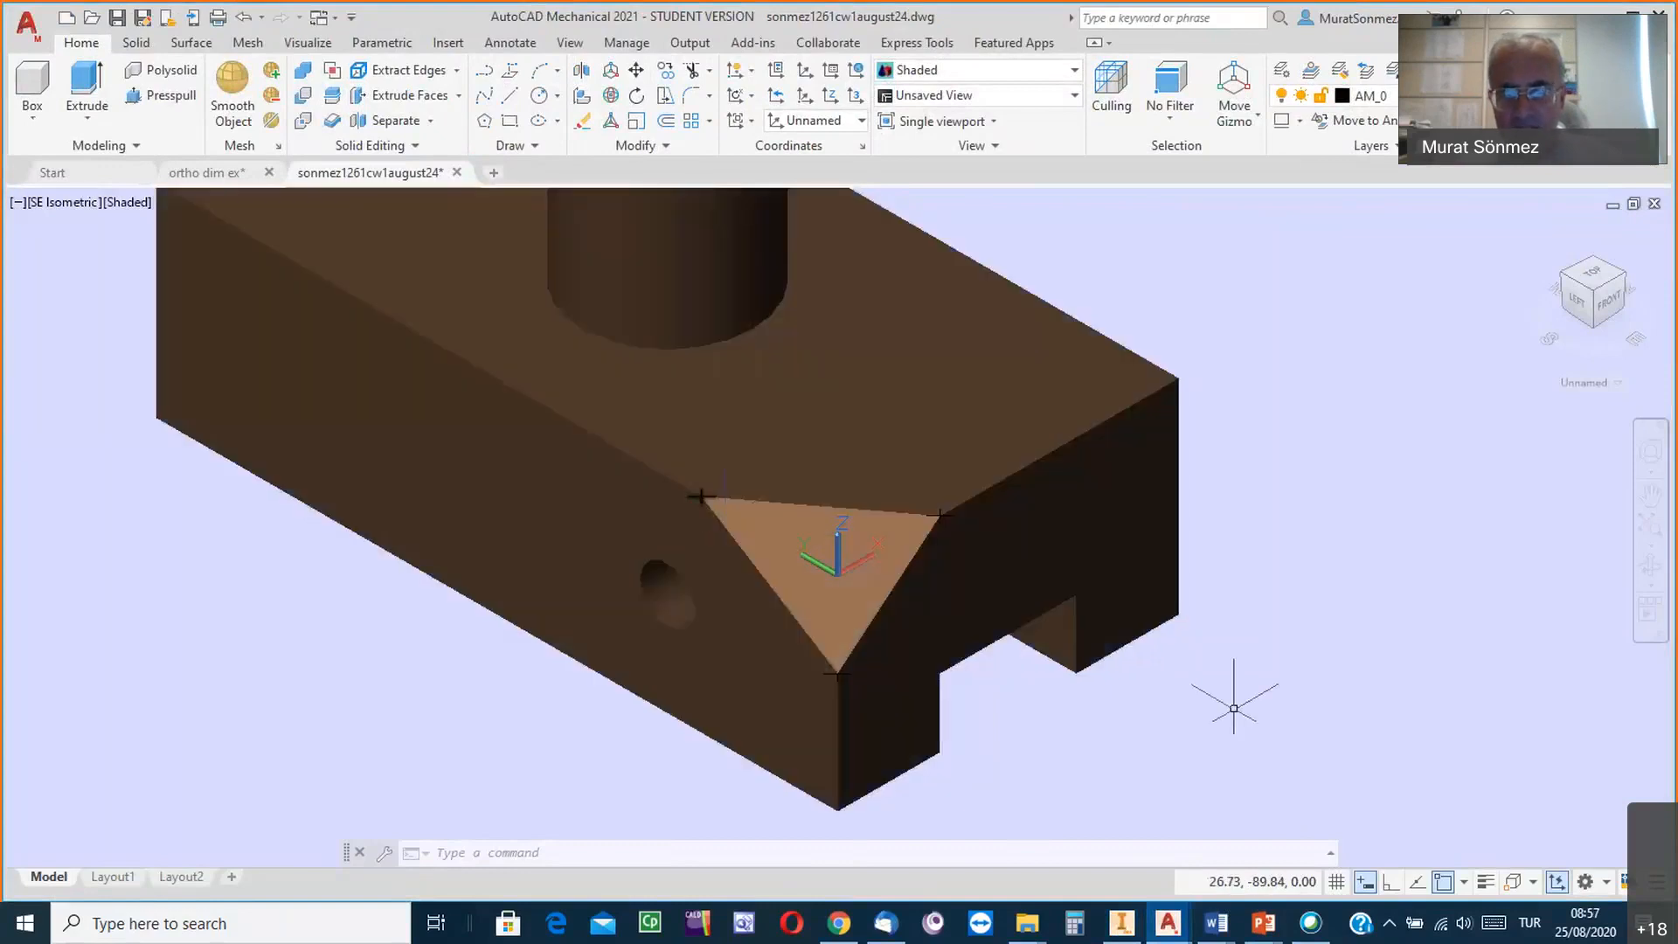
Inspect the triangular oblique face at the block's front corner and its three corner points.
{"action": "scroll", "coordinate": [1235, 712], "scroll_direction": "up", "scroll_amount": 2}
{"action": "middle_click_drag", "start_coordinate": [1235, 713], "coordinate": [1491, 761]}
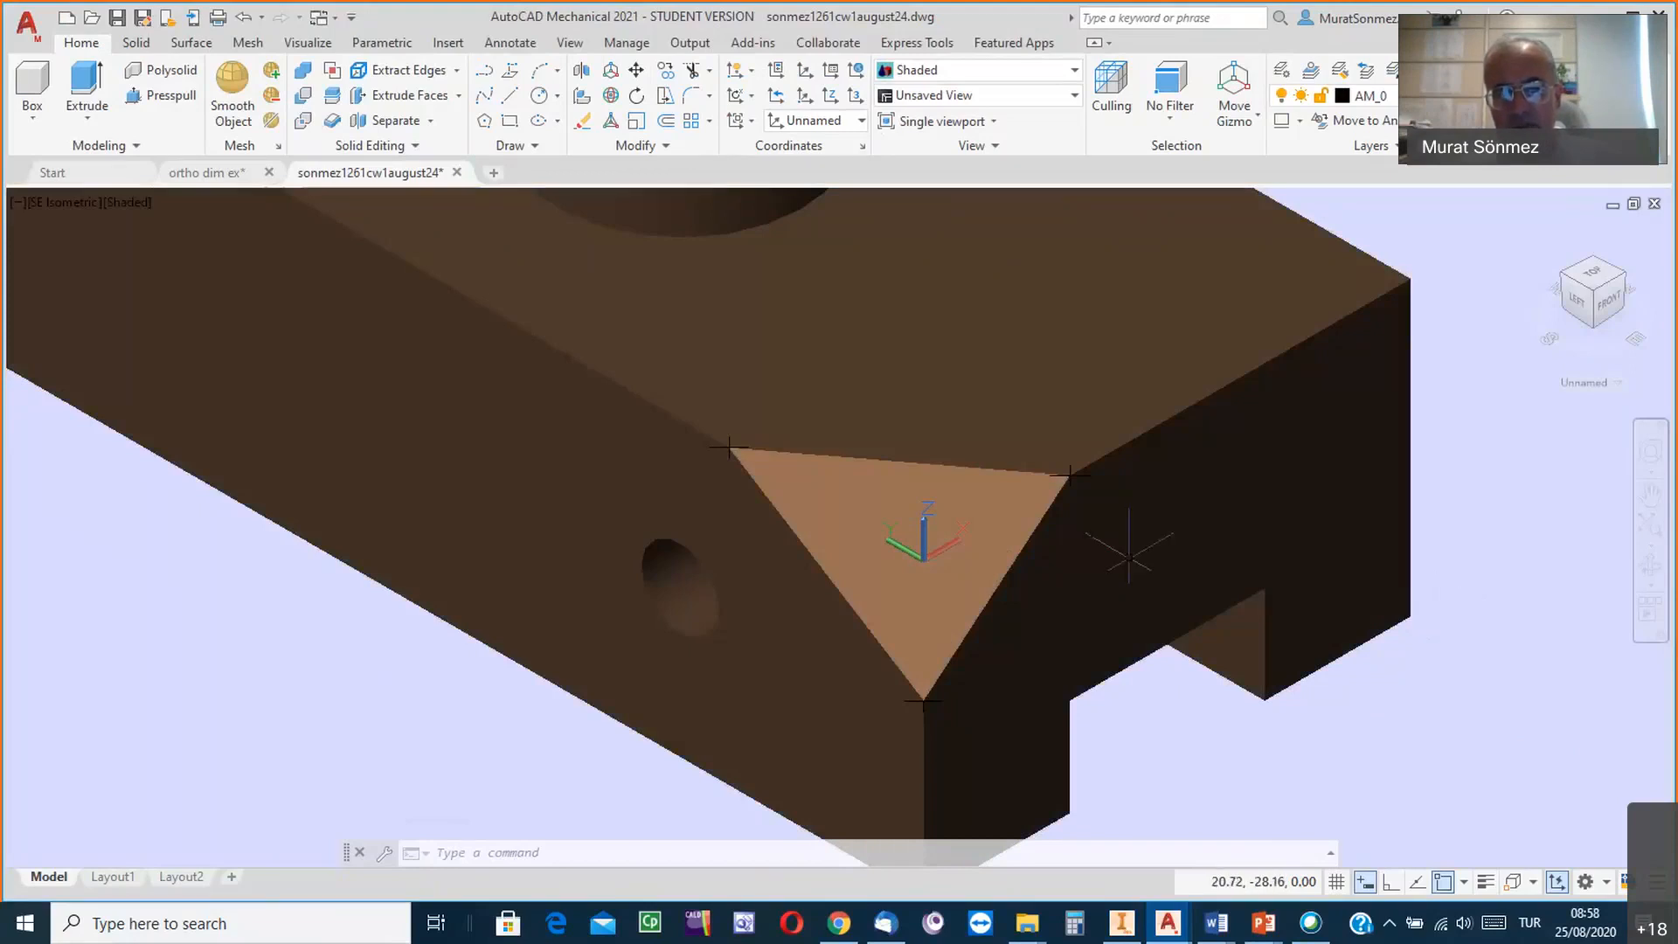
{"action": "left_click", "coordinate": [722, 433]}
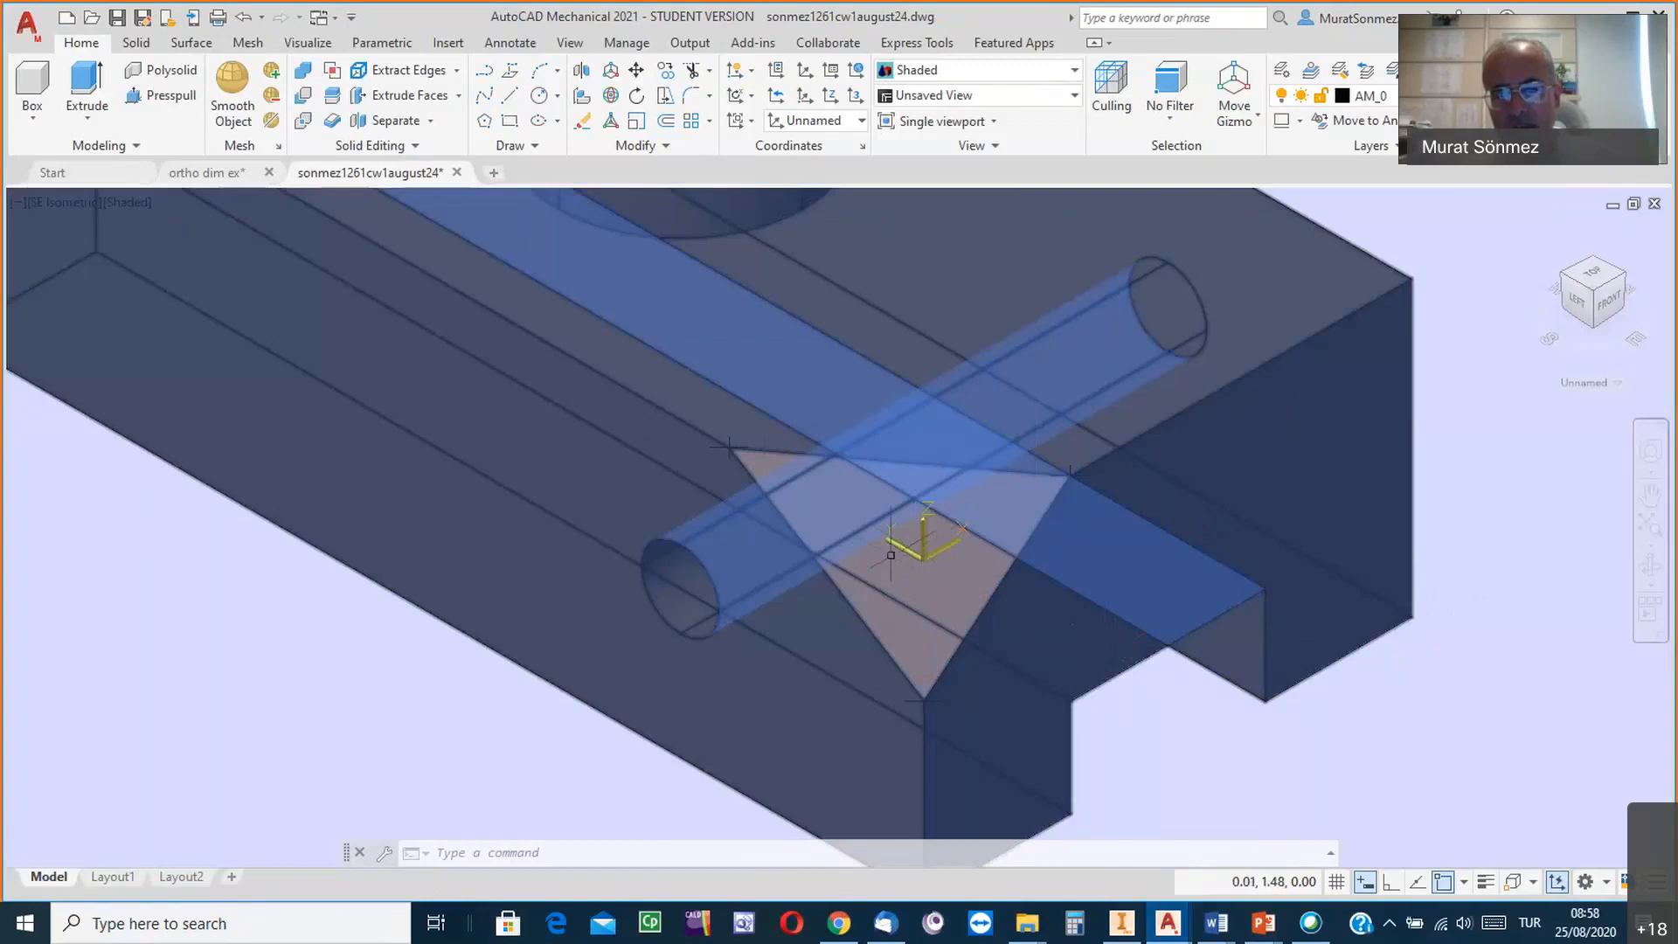
{"action": "key", "text": "Escape"}
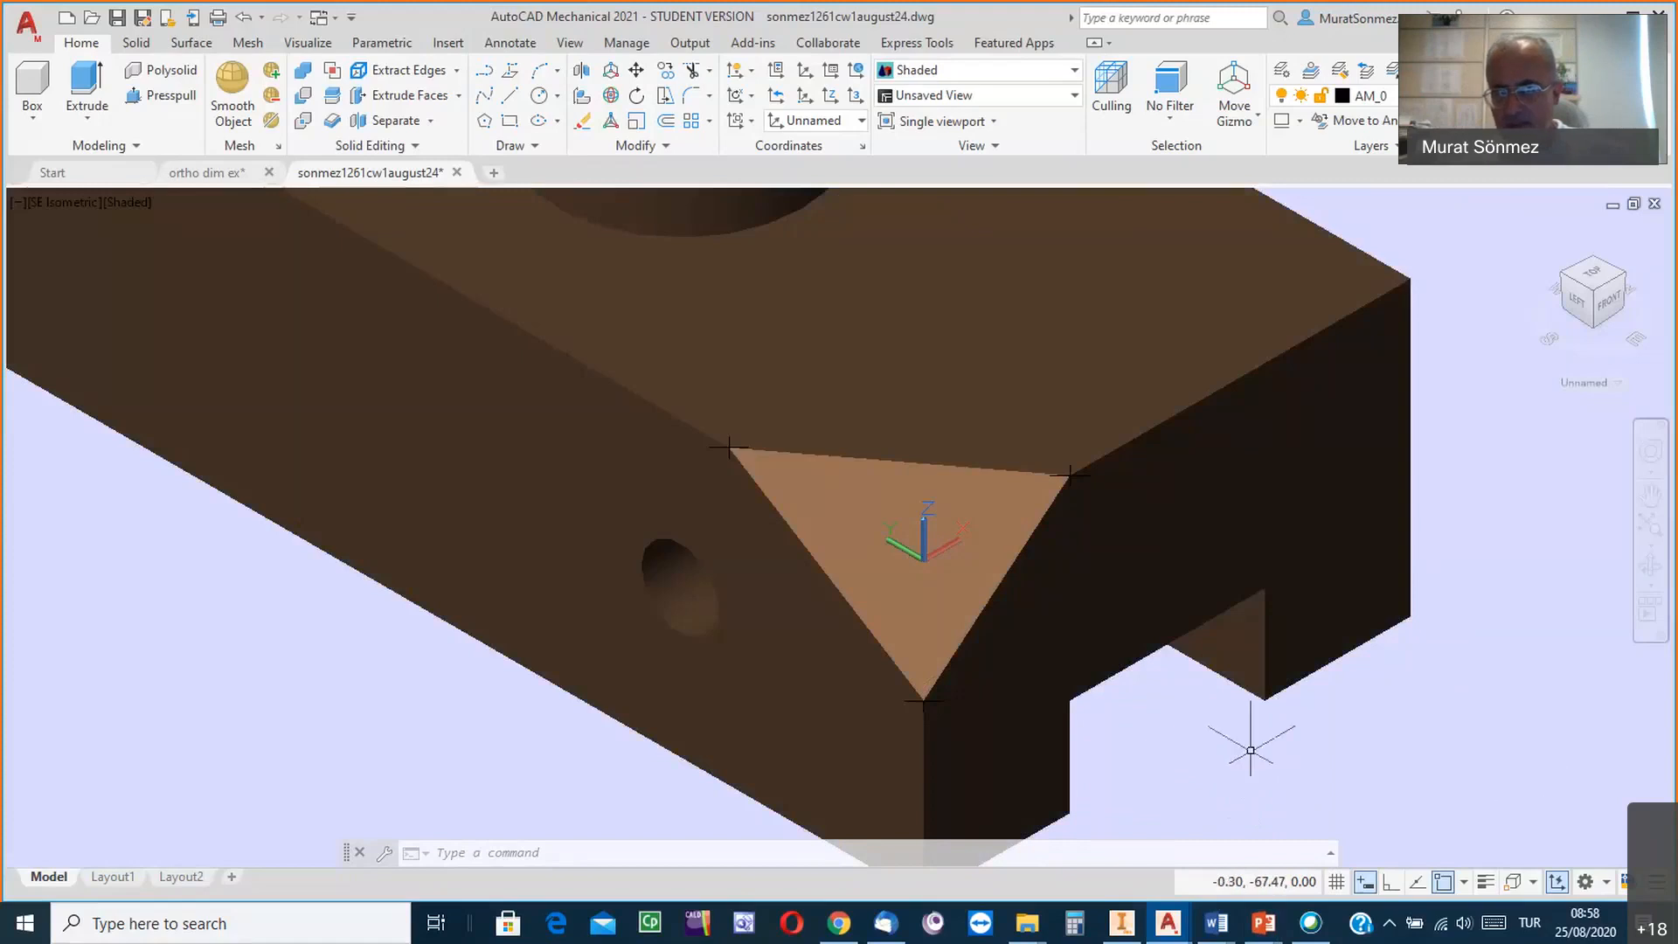
{"action": "scroll", "coordinate": [1241, 730], "scroll_direction": "up", "scroll_amount": 3}
{"action": "scroll", "coordinate": [1251, 738], "scroll_direction": "down", "scroll_amount": 4}
{"action": "scroll", "coordinate": [1248, 731], "scroll_direction": "down", "scroll_amount": 3}
{"action": "middle_click_drag", "start_coordinate": [1248, 731], "coordinate": [984, 634]}
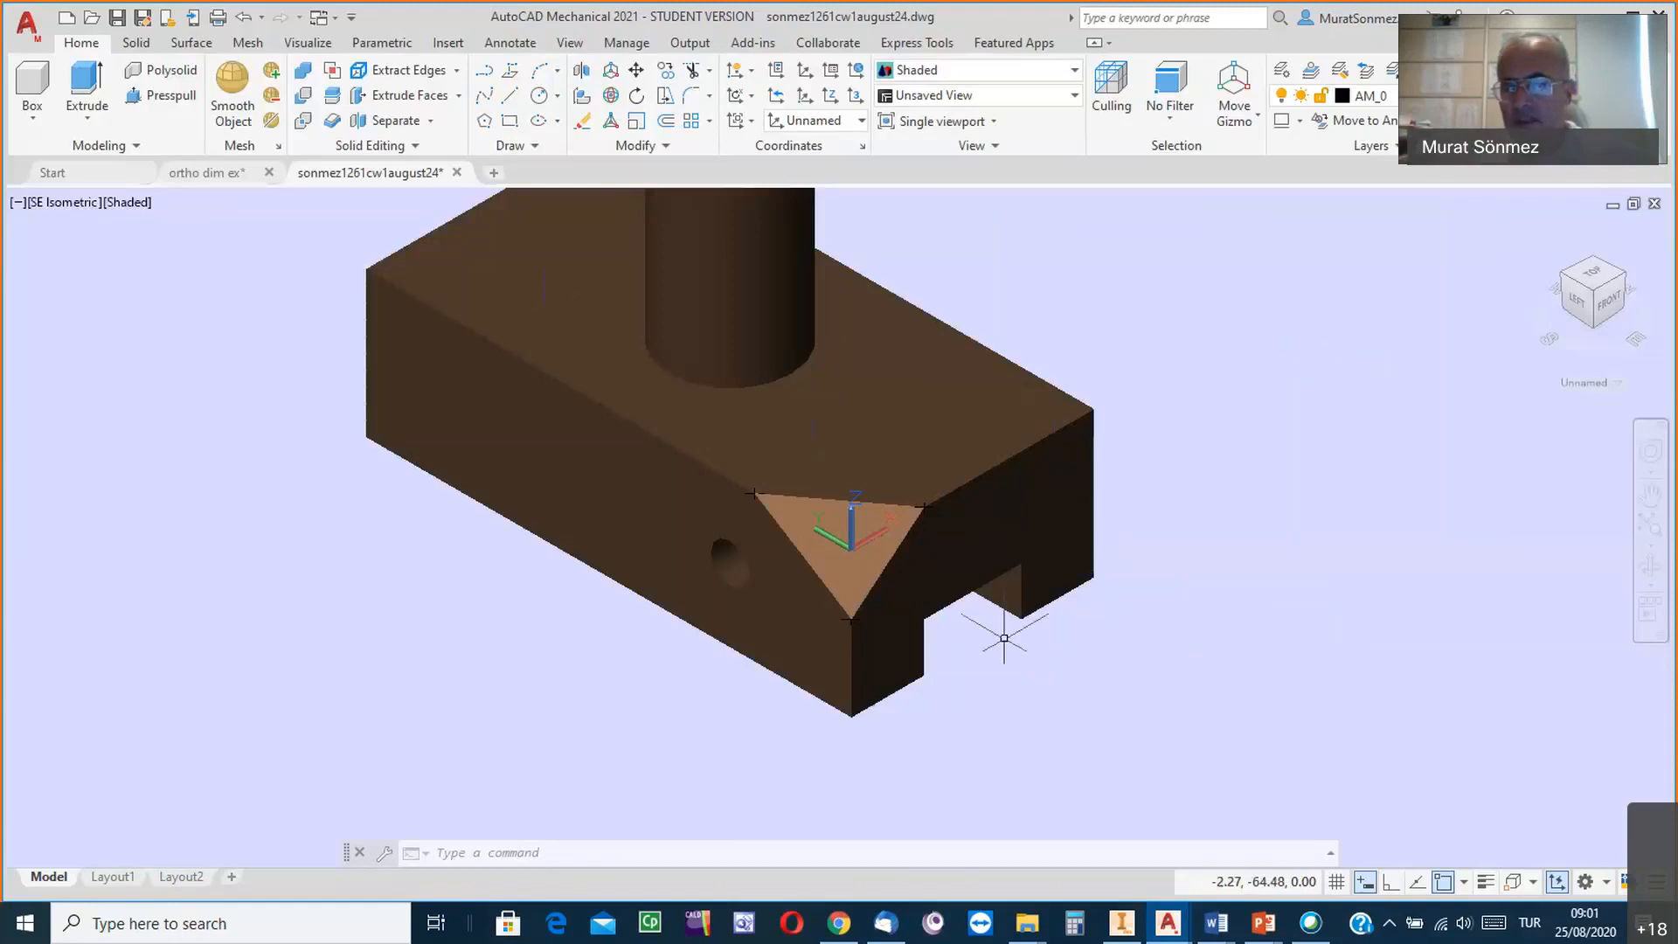
Orbit the block, view it straight from the Left side, and restore the SE Isometric view.
{"action": "left_click", "coordinate": [1651, 564]}
{"action": "left_click_drag", "start_coordinate": [874, 533], "coordinate": [846, 487]}
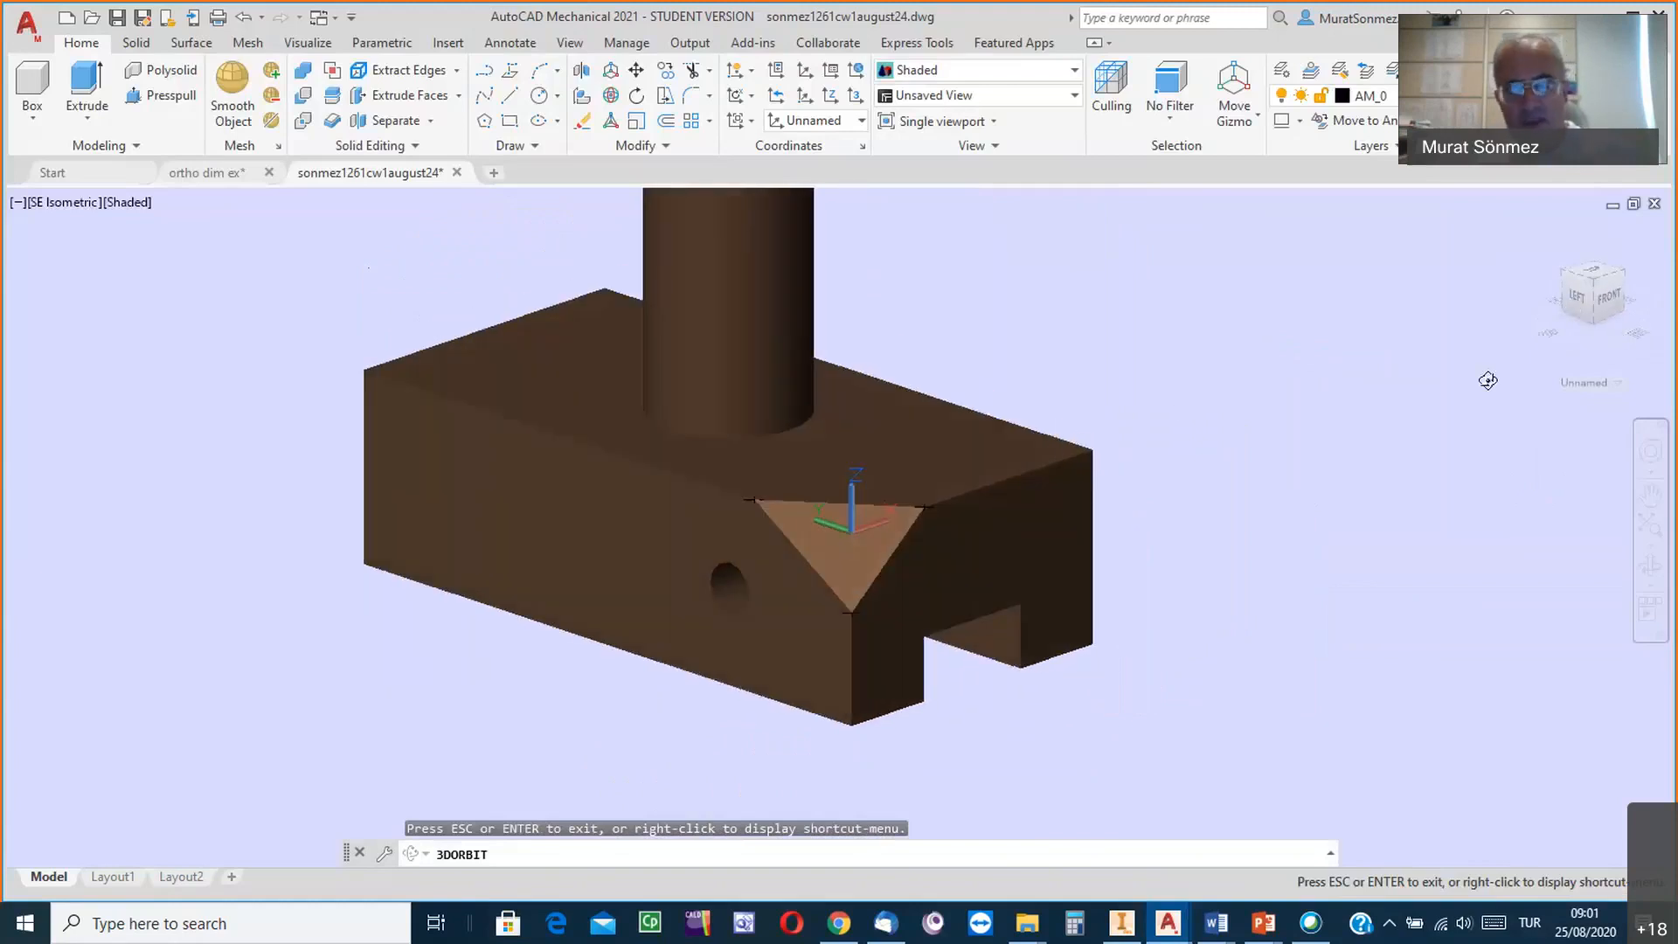
{"action": "key", "text": "Escape"}
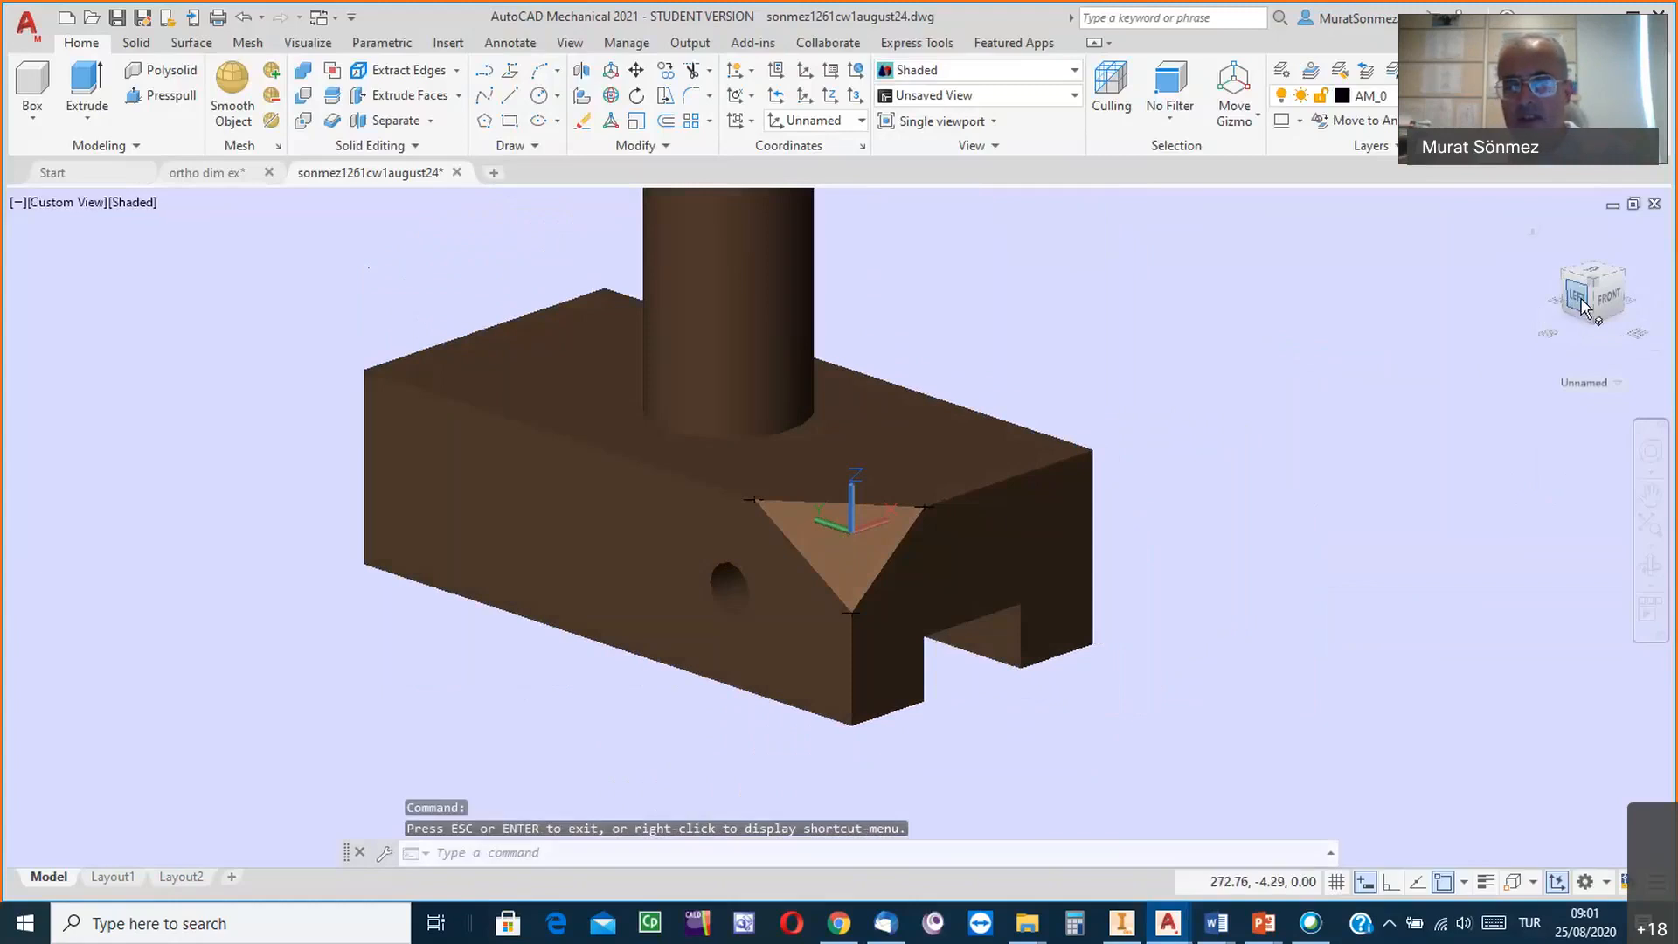
{"action": "left_click", "coordinate": [1581, 302]}
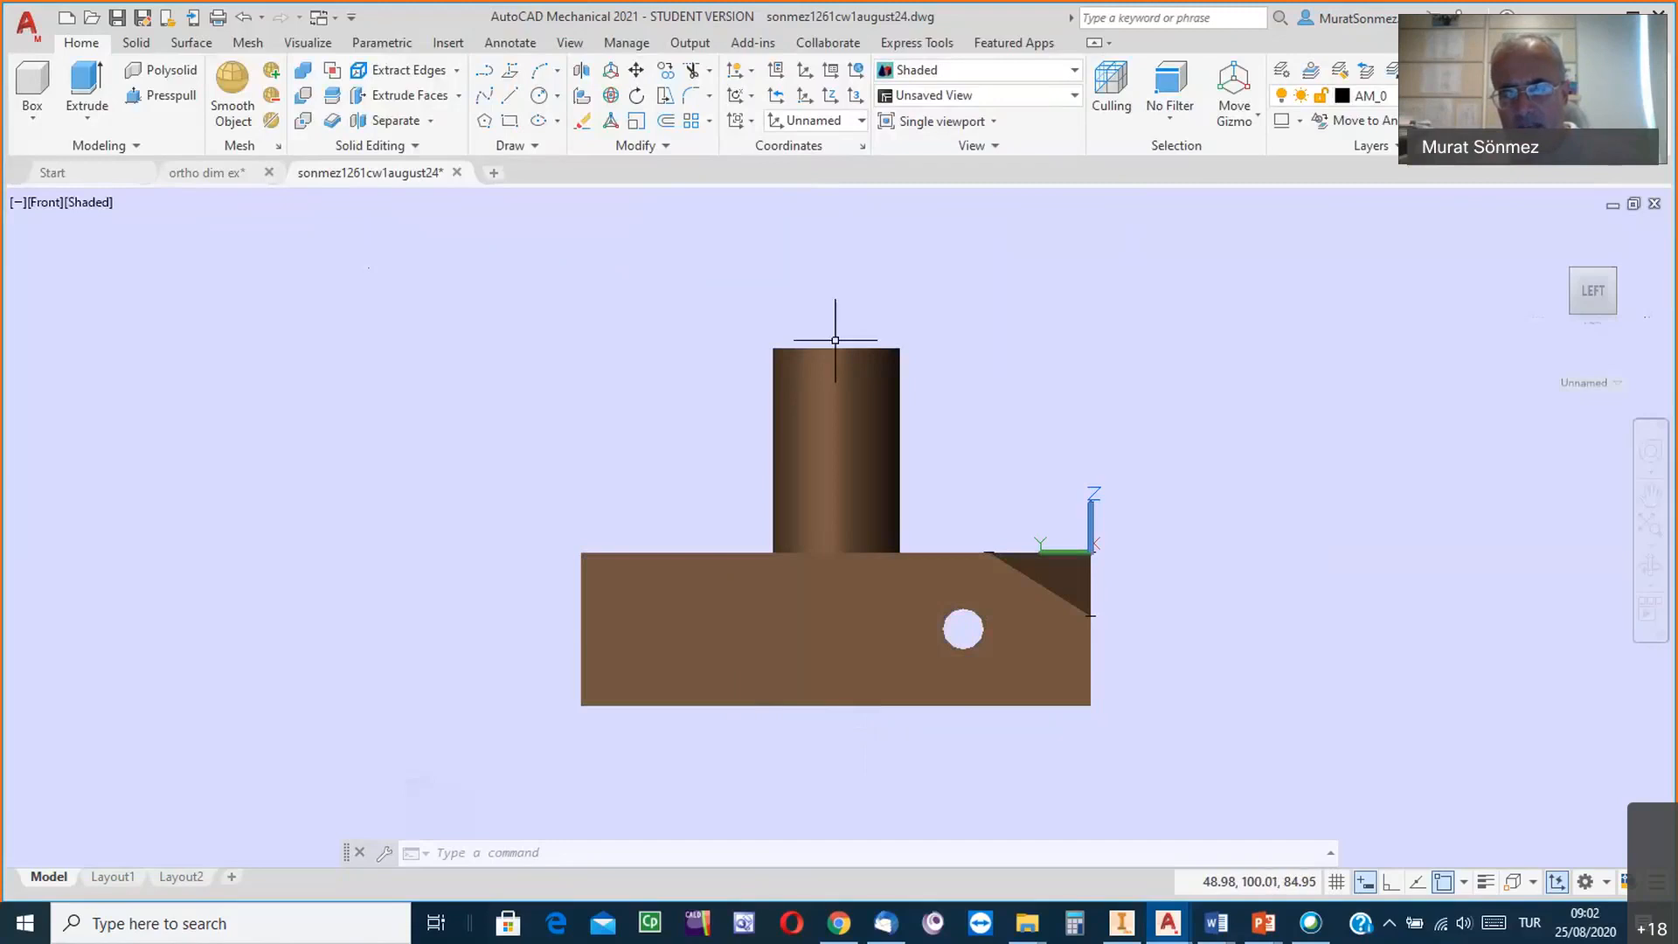
{"action": "left_click", "coordinate": [1618, 280]}
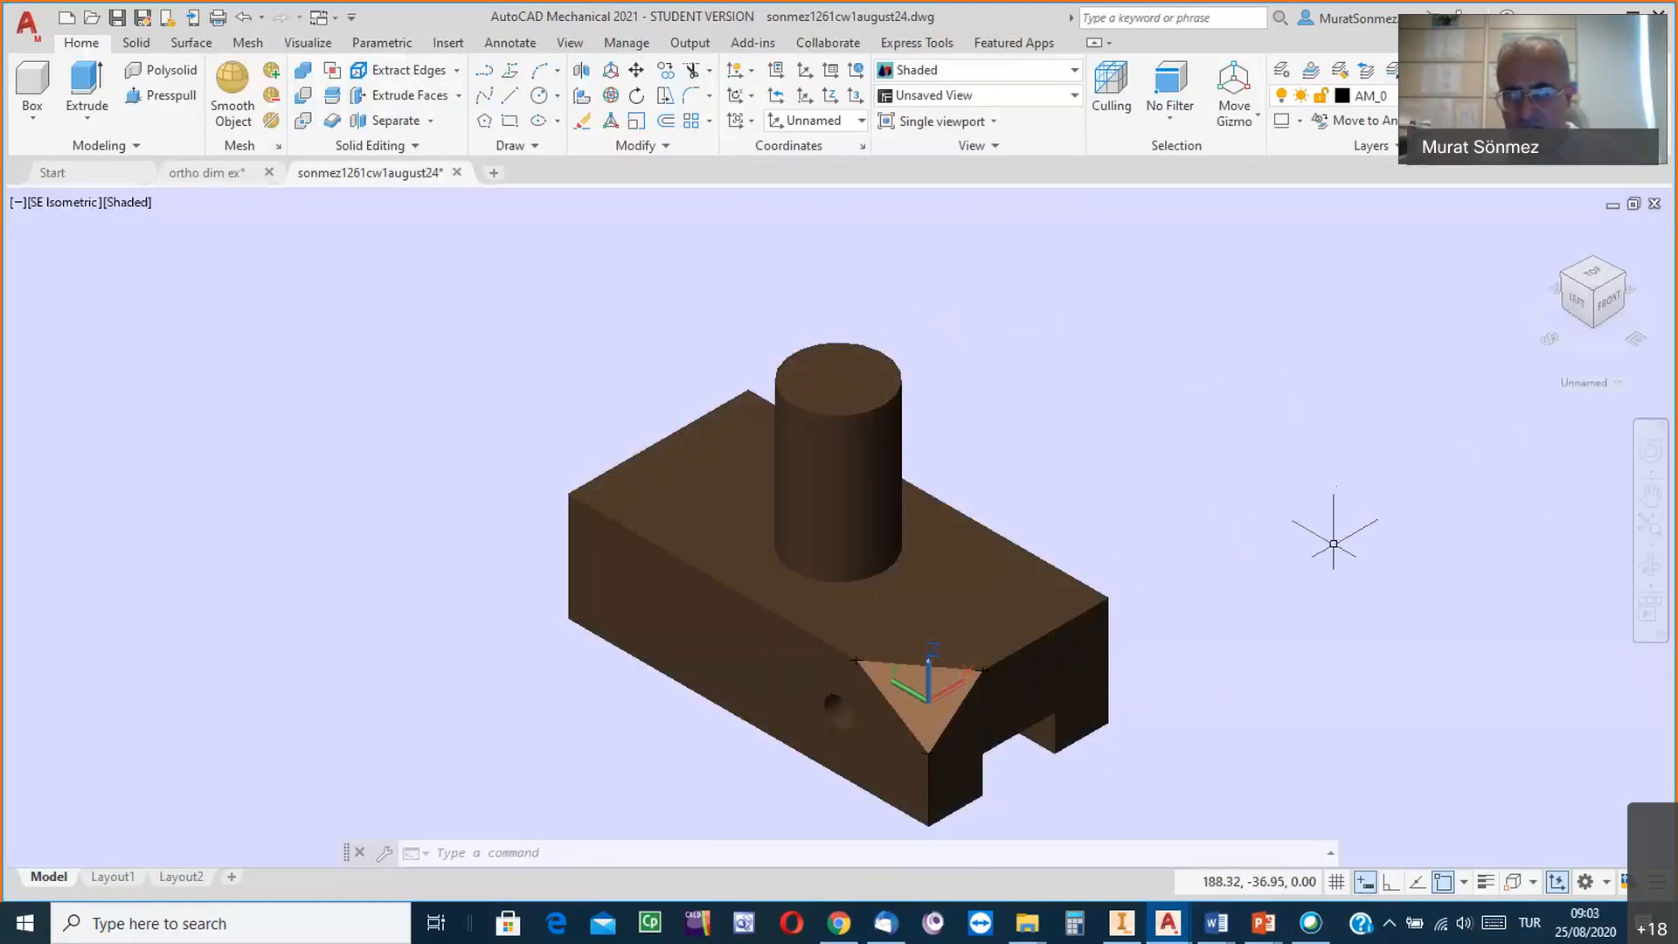
Switch to Inventor, examine the faces of the first-quadrant part up close, and return to the block drawing in AutoCAD.
{"action": "left_click", "coordinate": [1123, 926]}
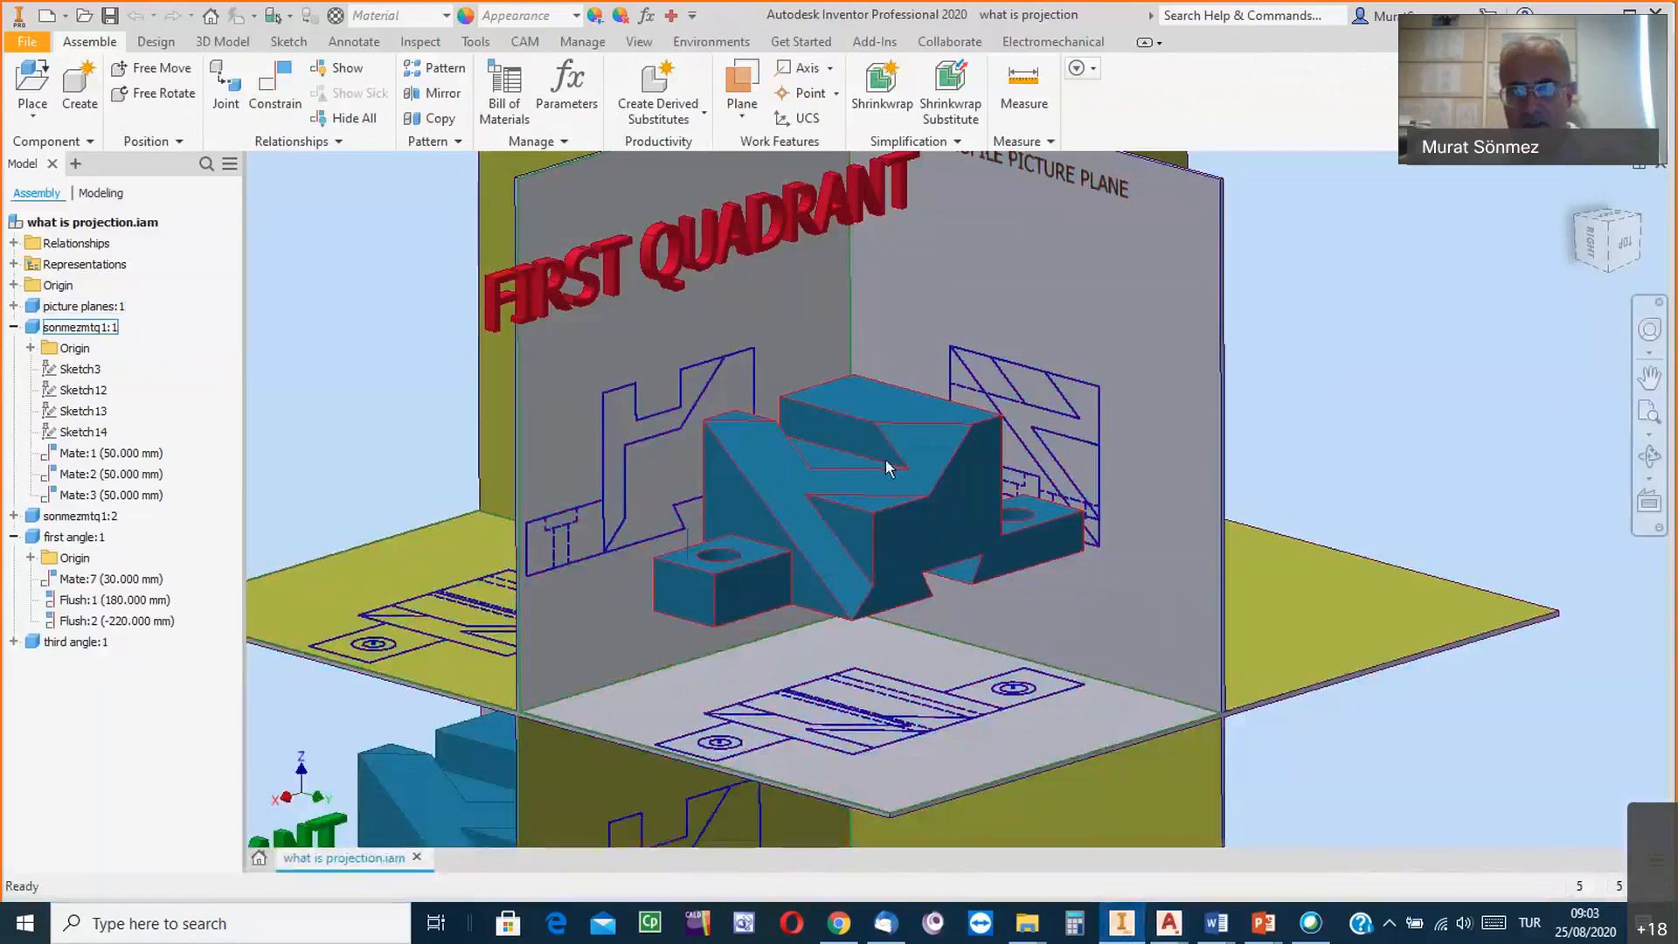
{"action": "scroll", "coordinate": [1141, 479], "scroll_direction": "down", "scroll_amount": 3}
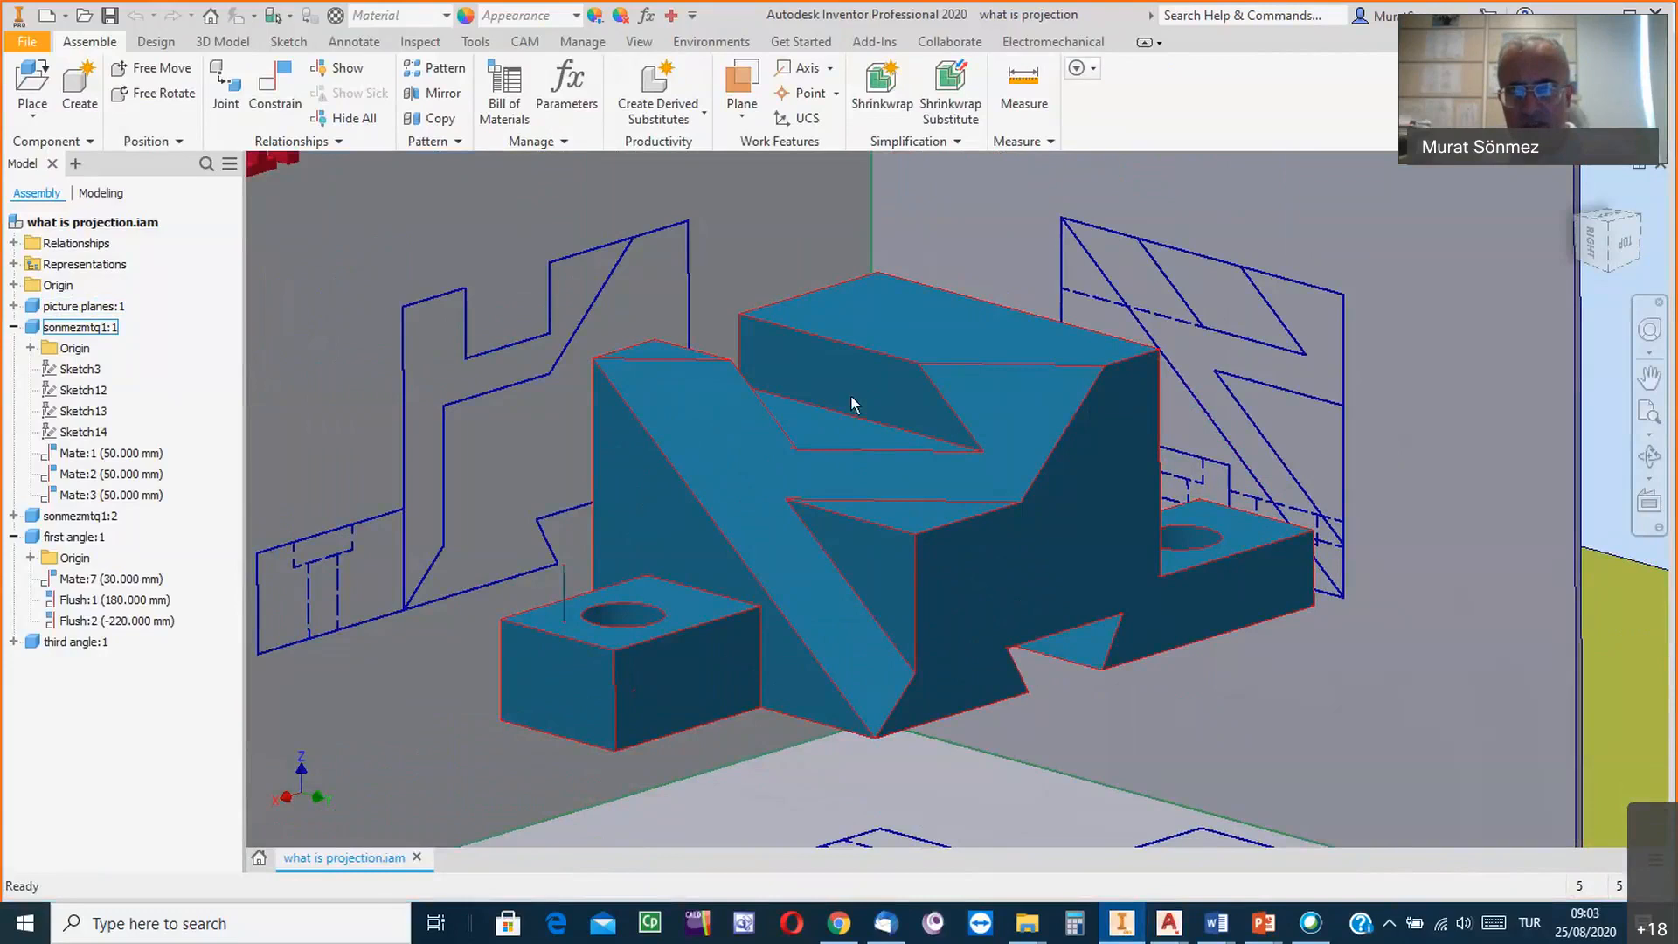
{"action": "mouse_move", "coordinate": [884, 428]}
{"action": "mouse_move", "coordinate": [921, 621]}
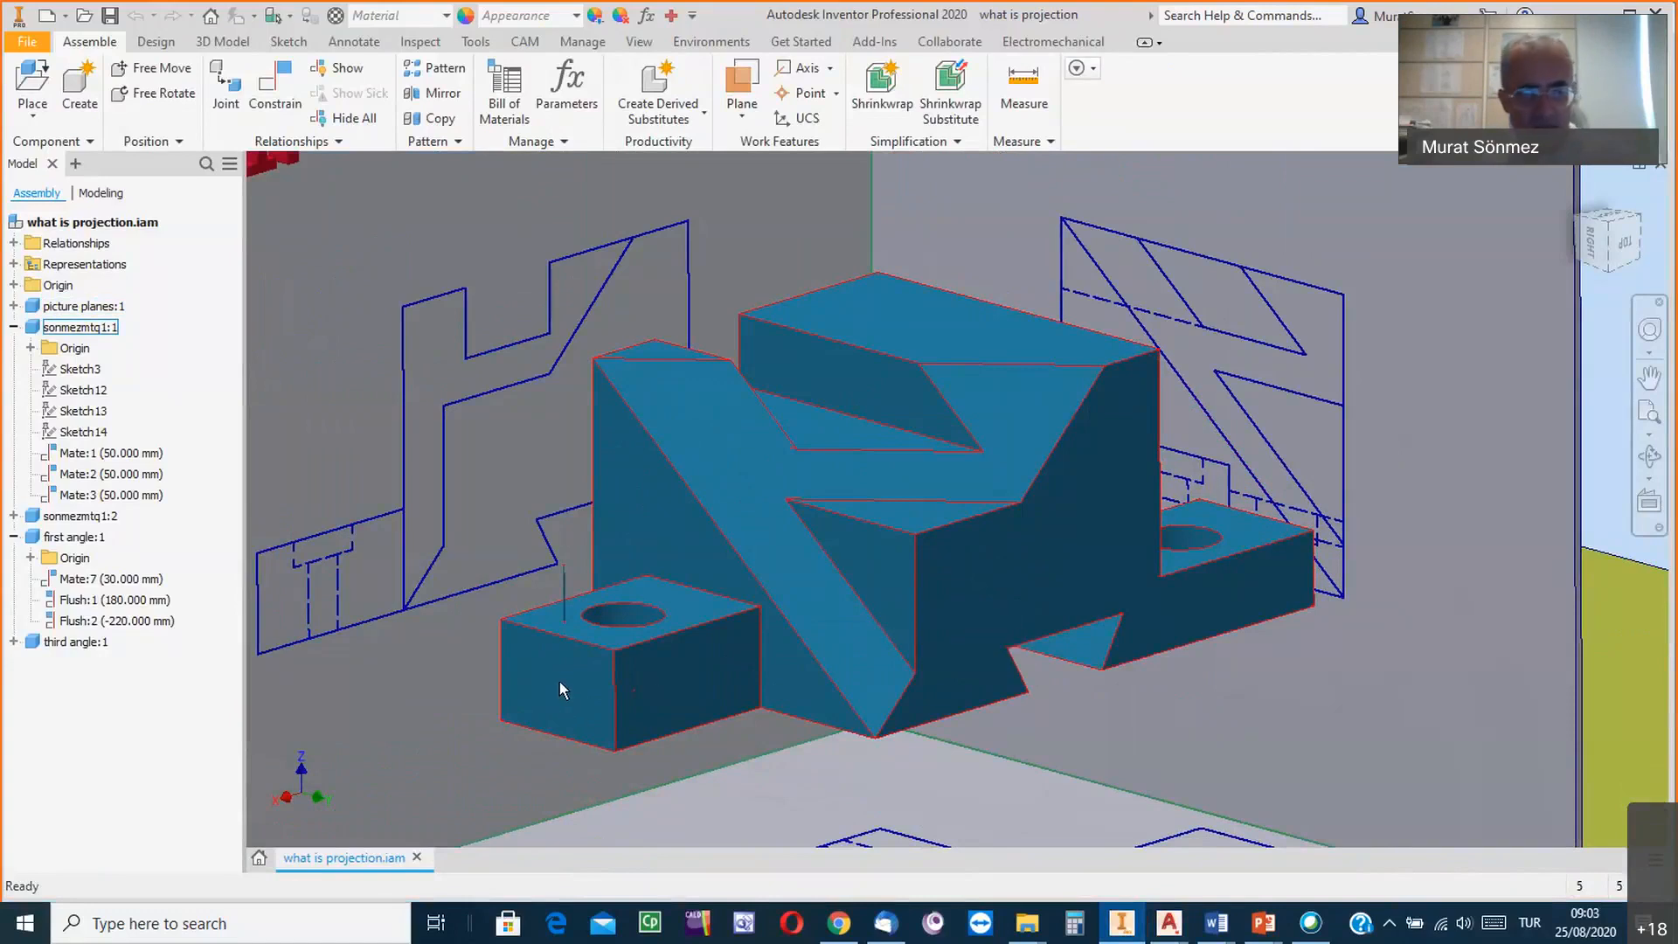
{"action": "mouse_move", "coordinate": [560, 680]}
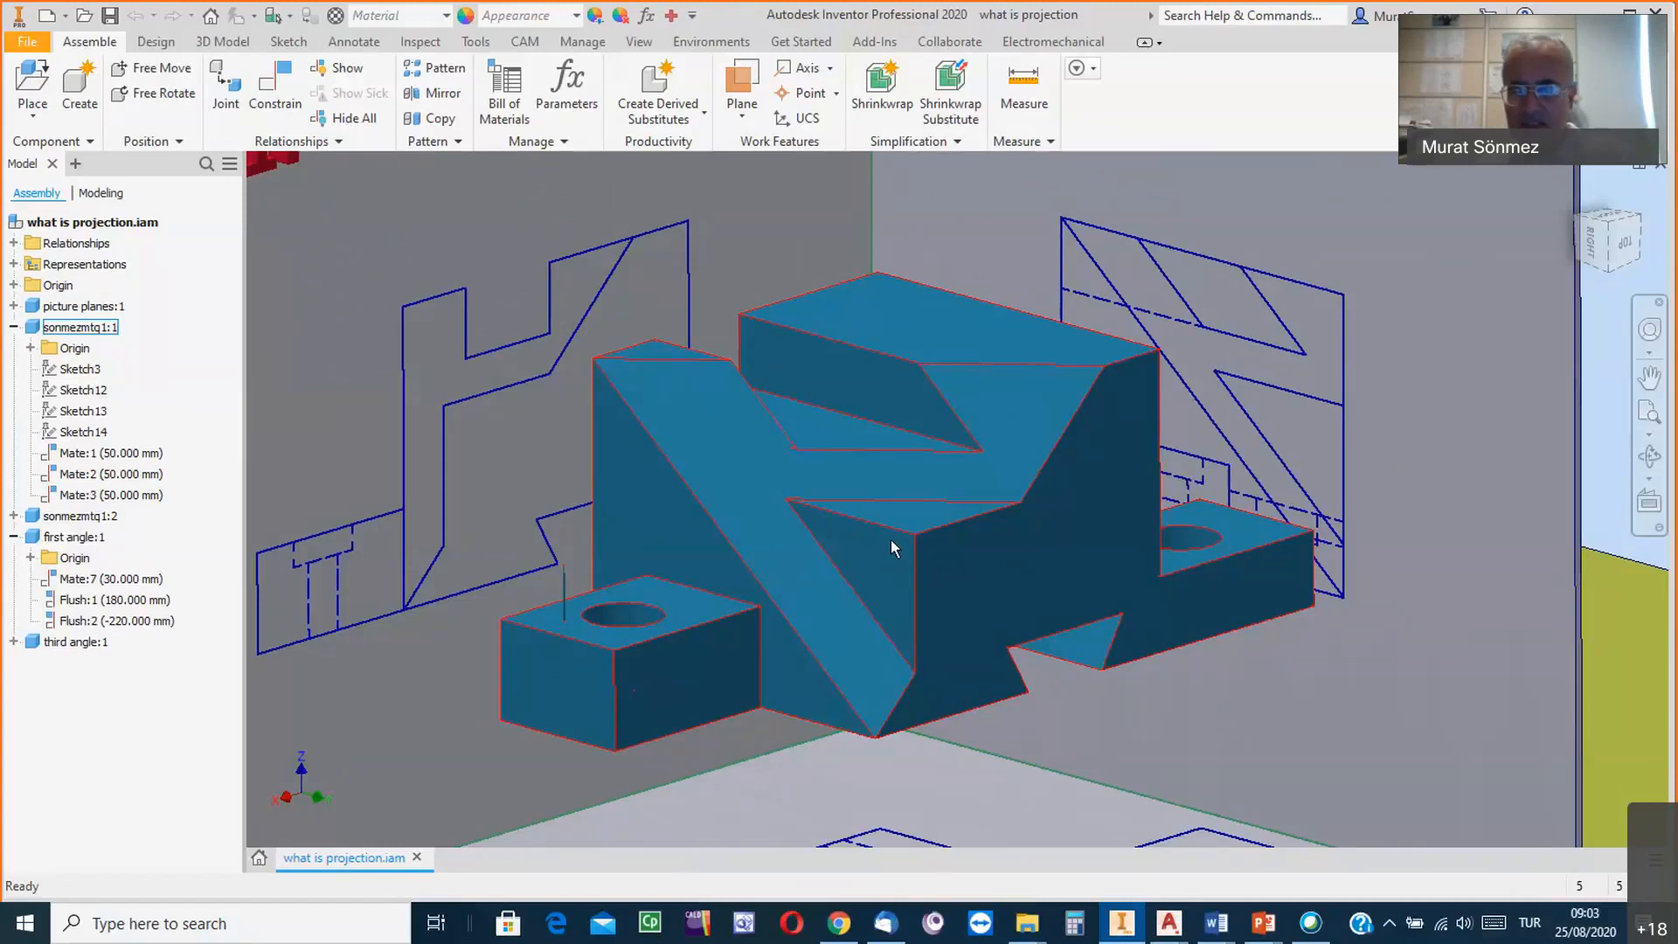
{"action": "mouse_move", "coordinate": [924, 577]}
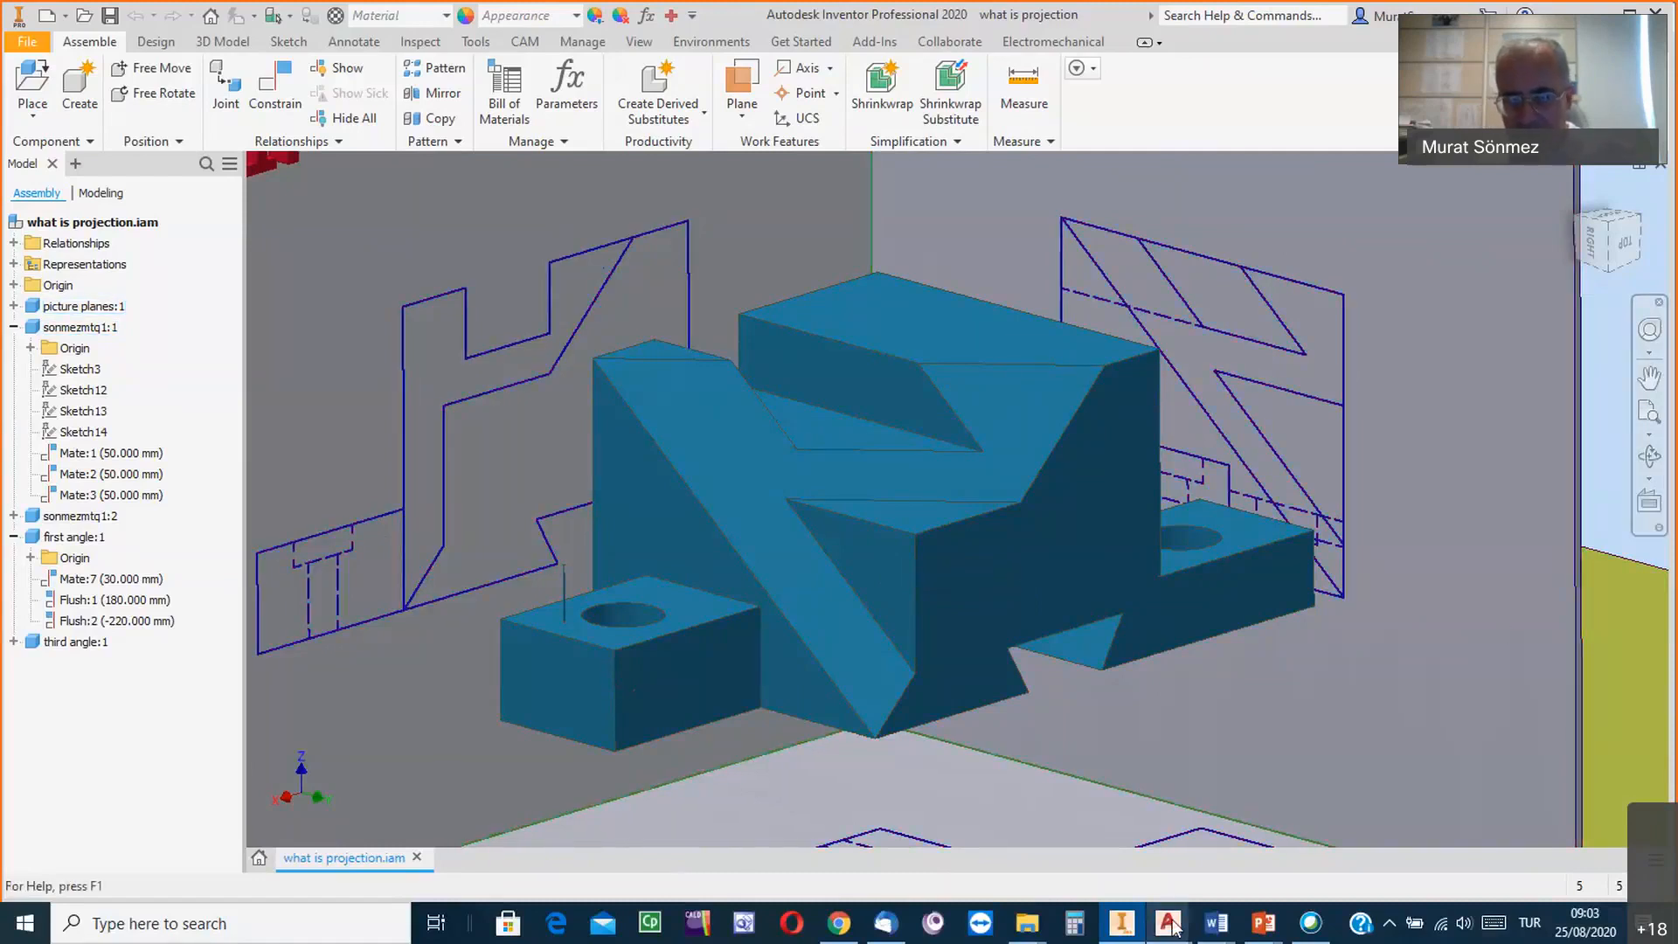
{"action": "mouse_move", "coordinate": [1168, 922]}
{"action": "left_click", "coordinate": [1282, 835]}
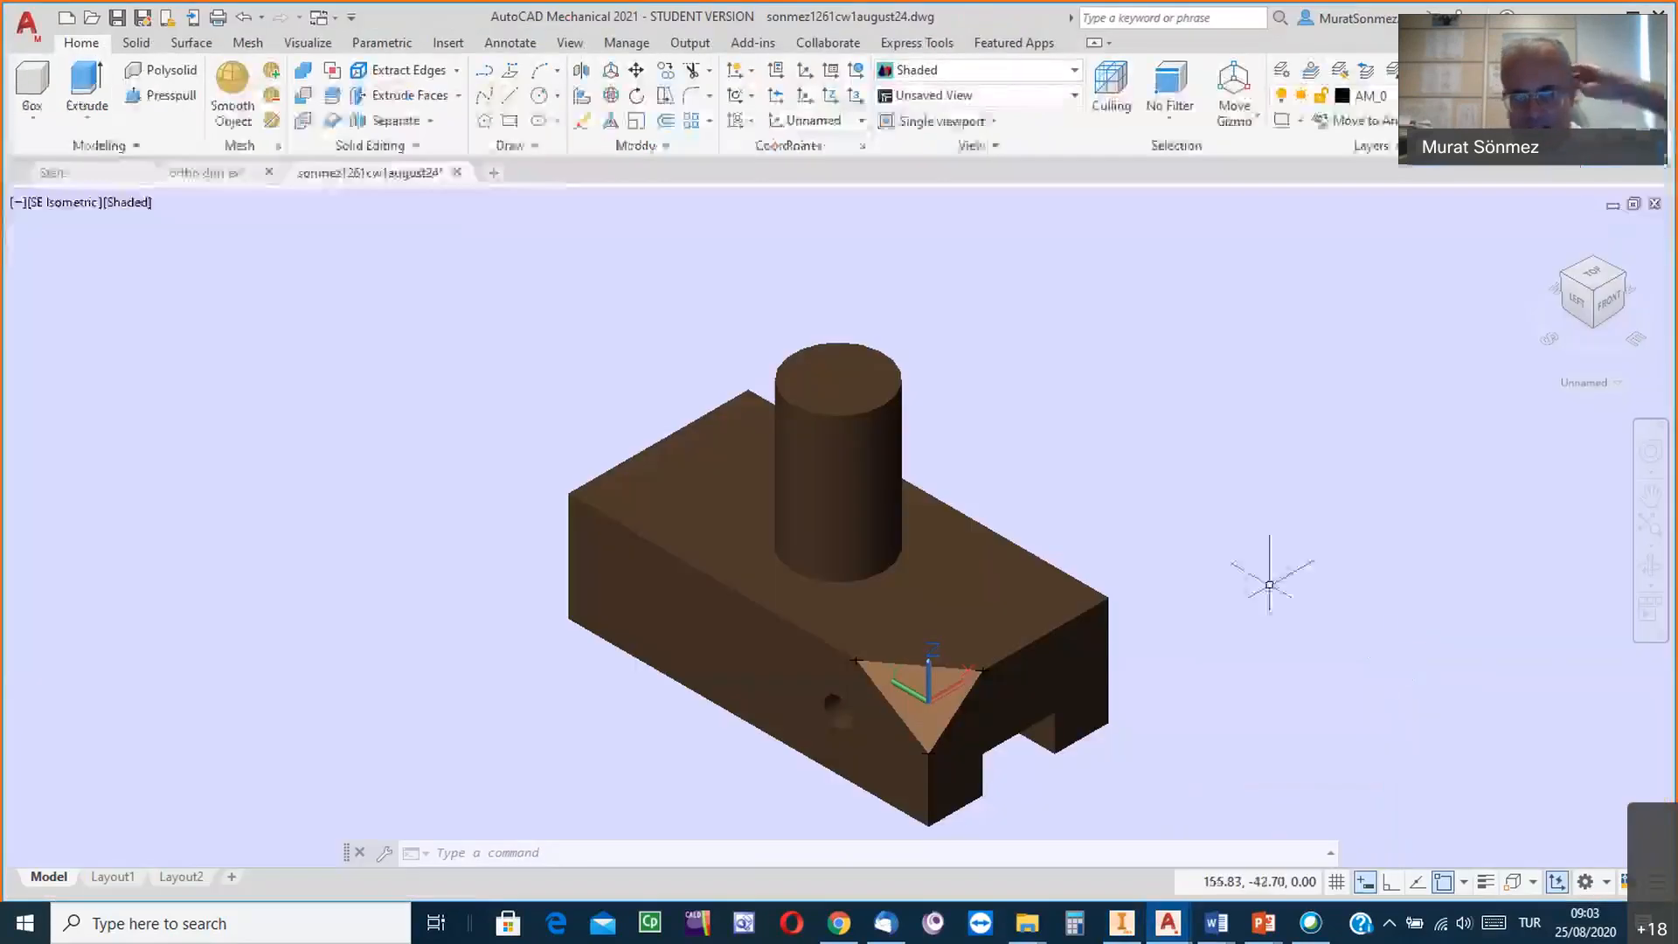
Show the block in the Wireframe visual style and switch its display to Conceptual.
{"action": "left_click_drag", "start_coordinate": [1253, 400], "coordinate": [1187, 374]}
{"action": "key", "text": "Escape"}
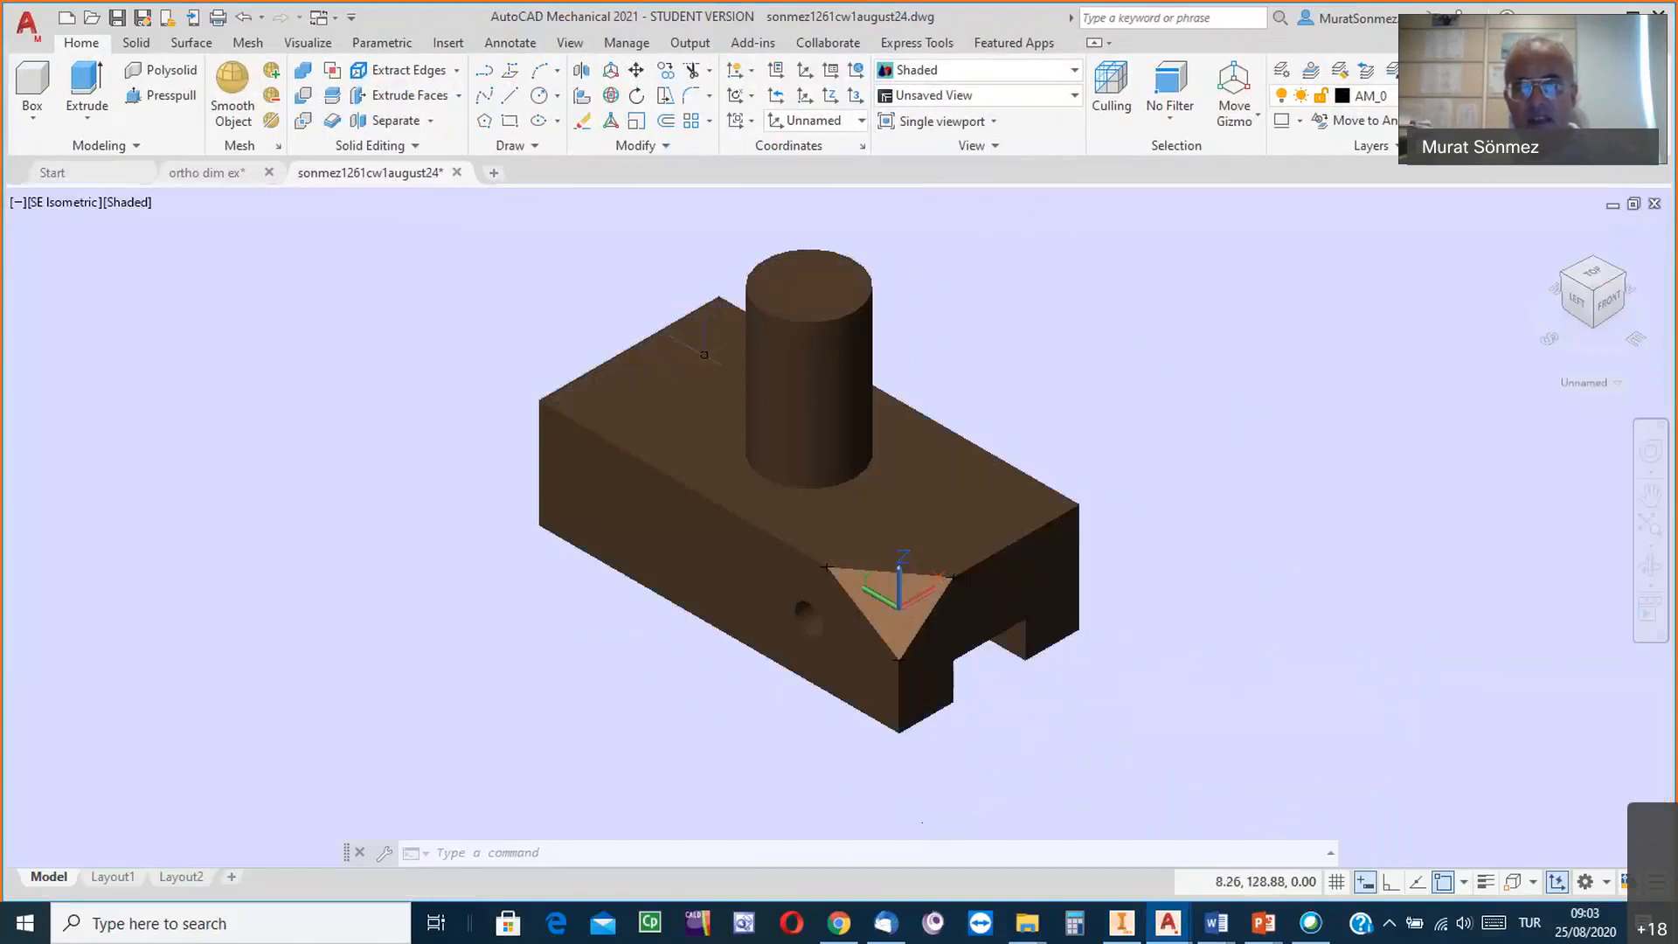
{"action": "left_click", "coordinate": [1076, 72]}
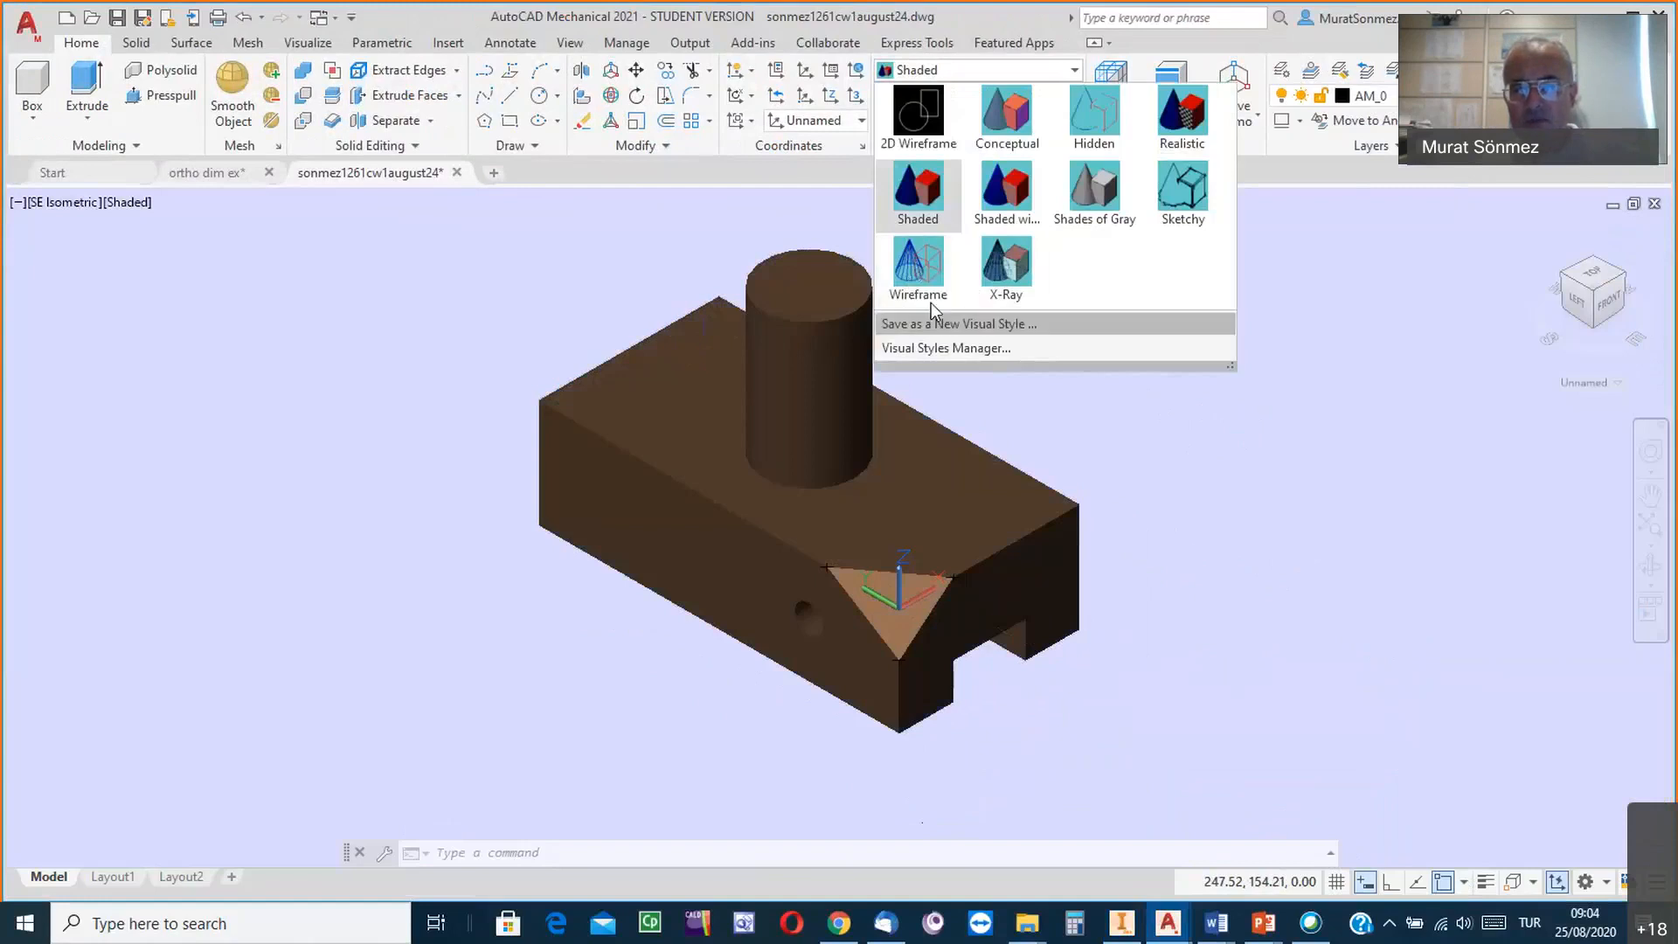
{"action": "left_click", "coordinate": [918, 269]}
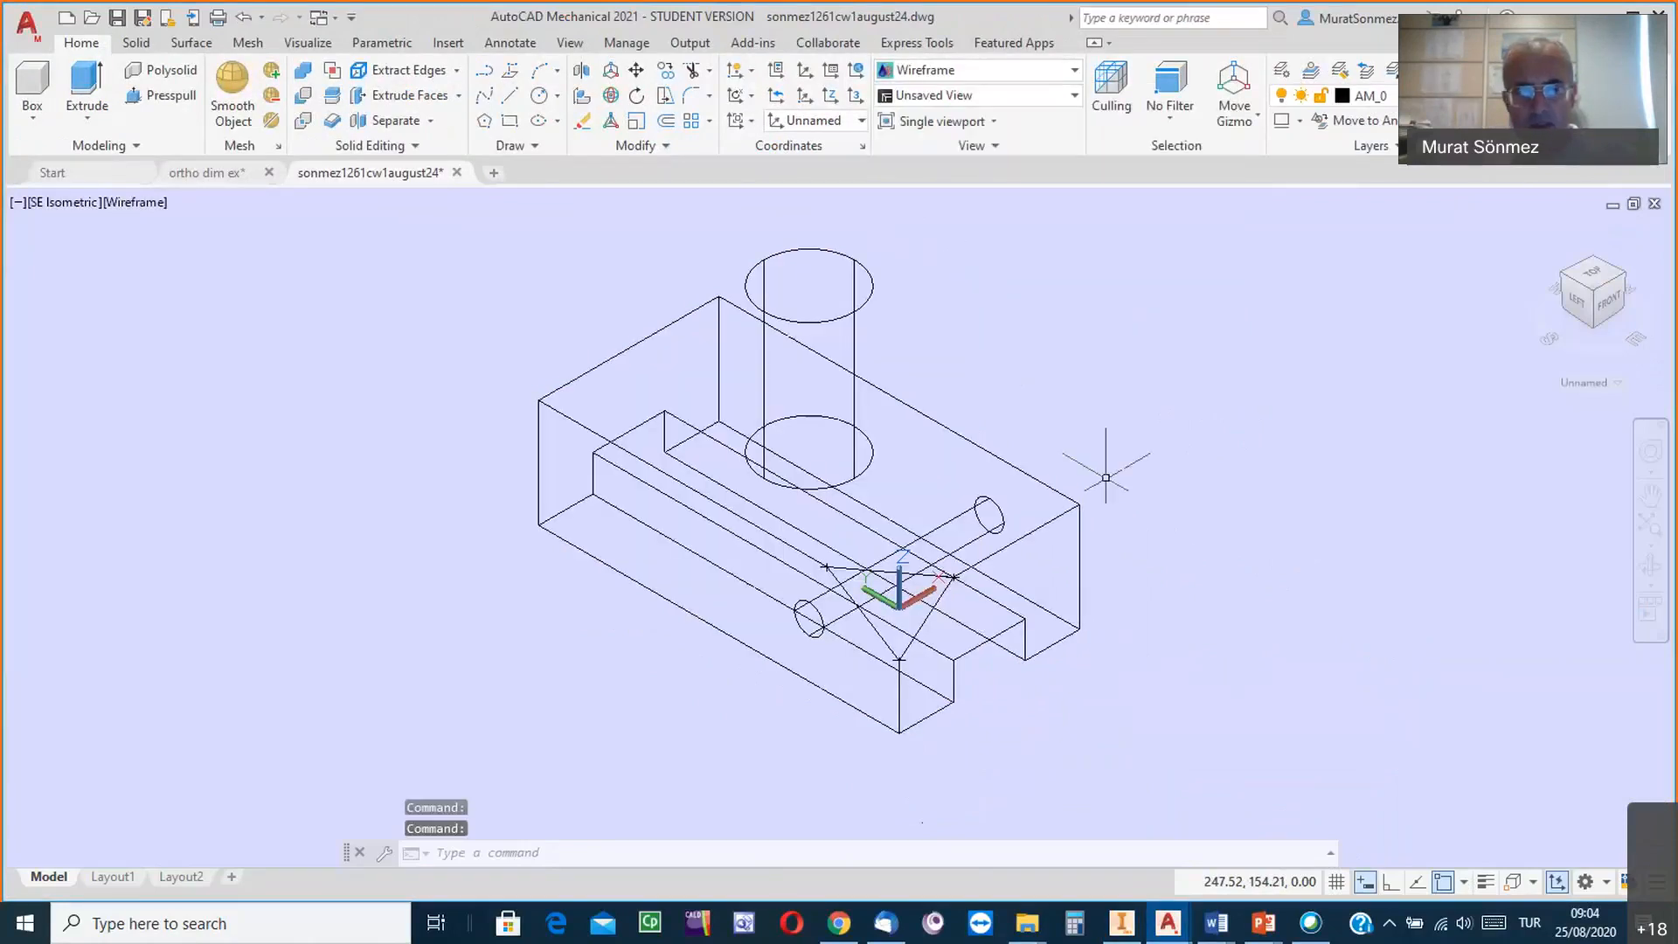
{"action": "left_click", "coordinate": [1076, 71]}
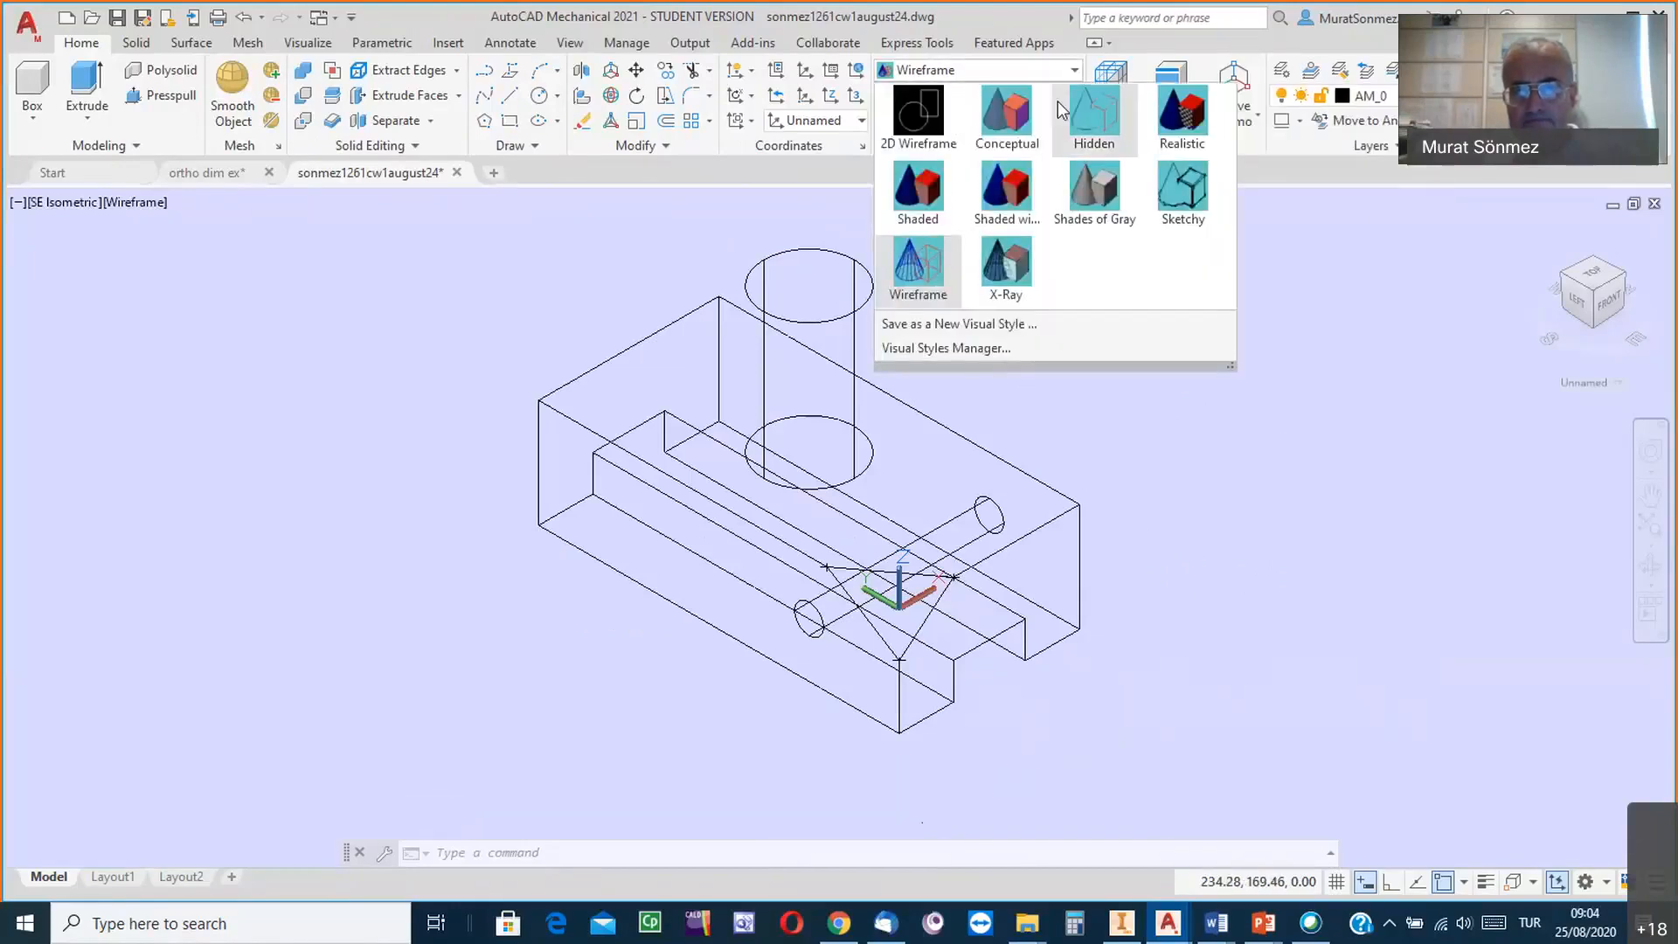
{"action": "left_click", "coordinate": [1005, 116]}
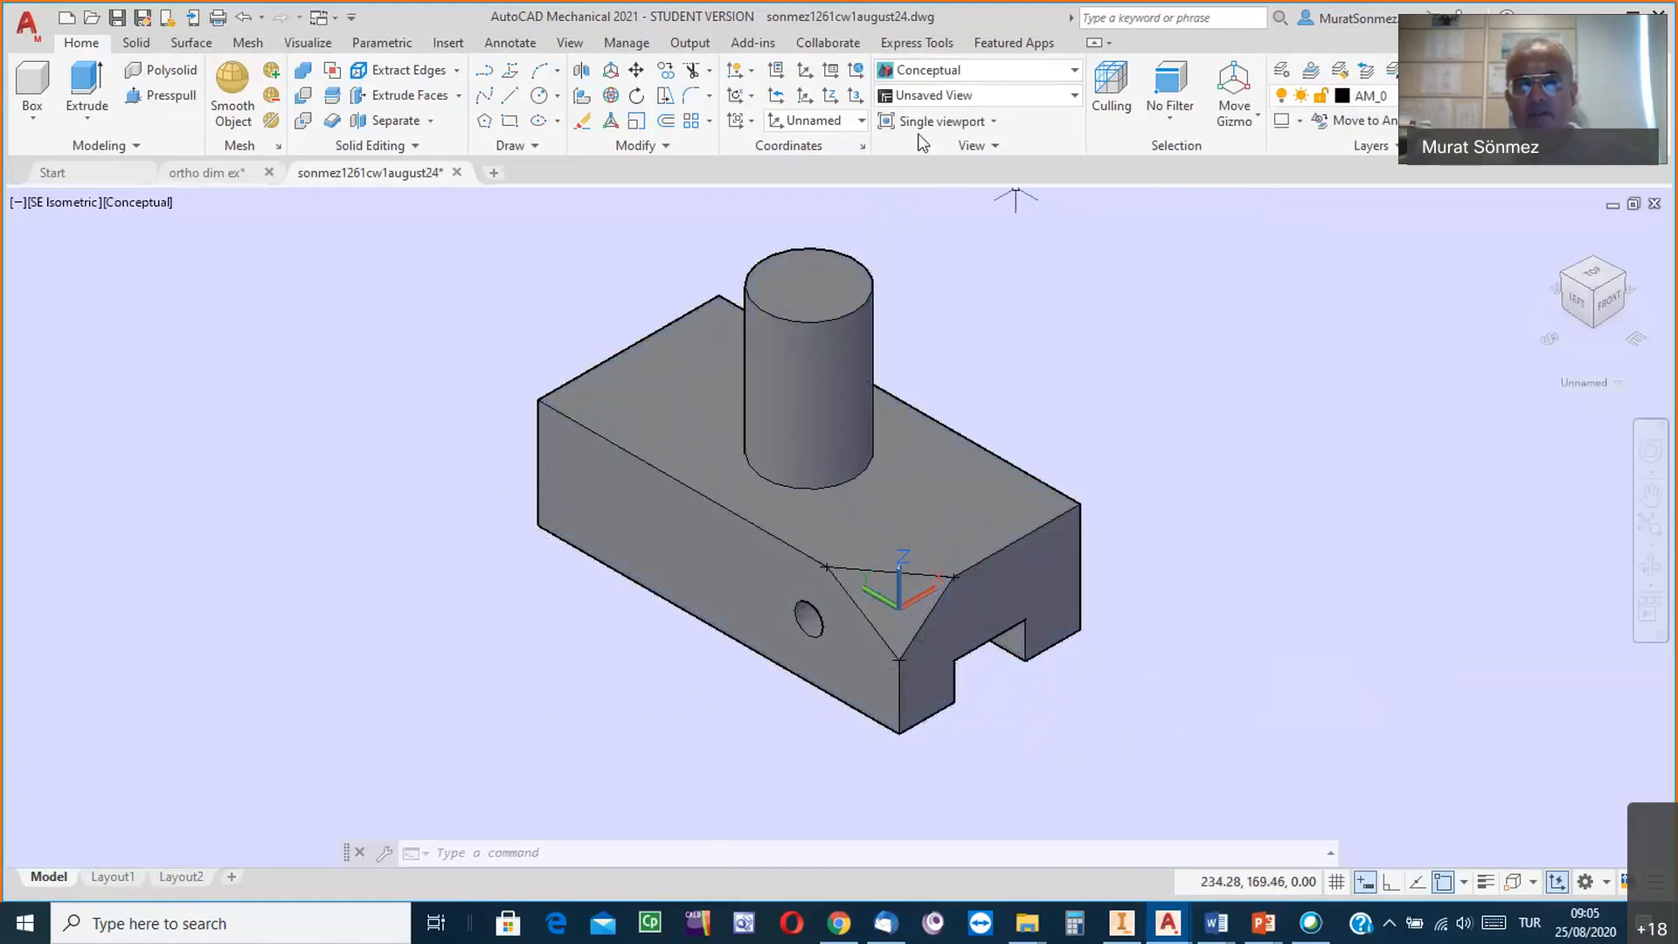
Define a three-point UCS on the block's long side face, with origin at its far lower corner, X along the lower edge and Y upward.
{"action": "left_click", "coordinate": [855, 96]}
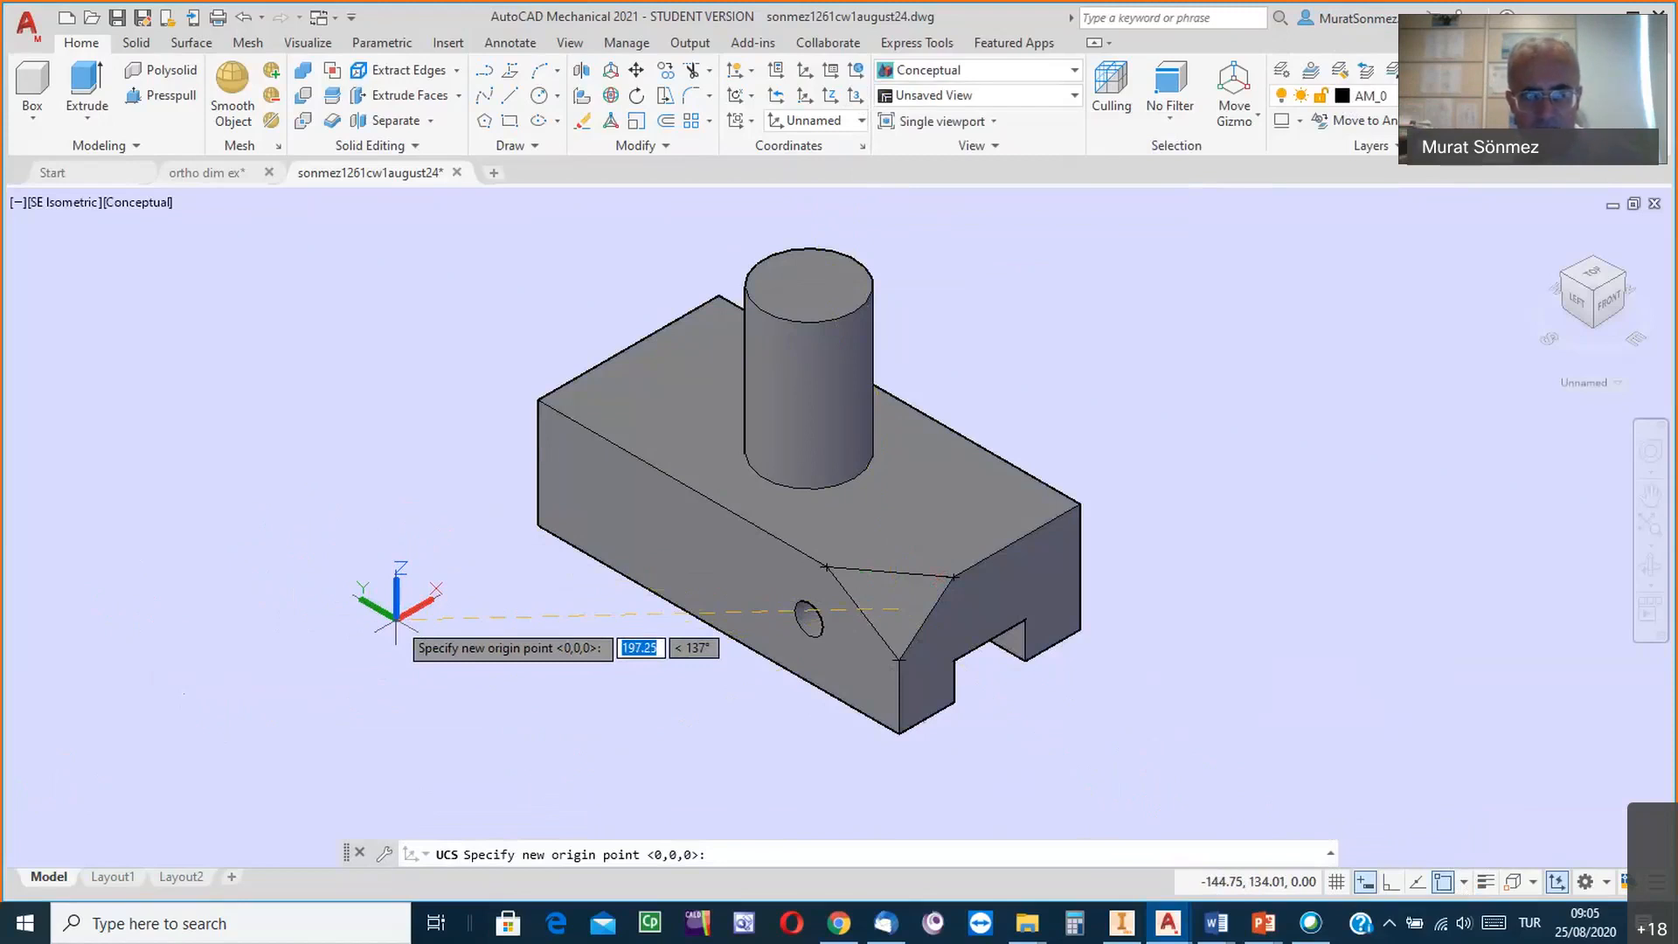
{"action": "scroll", "coordinate": [450, 615], "scroll_direction": "up", "scroll_amount": 2}
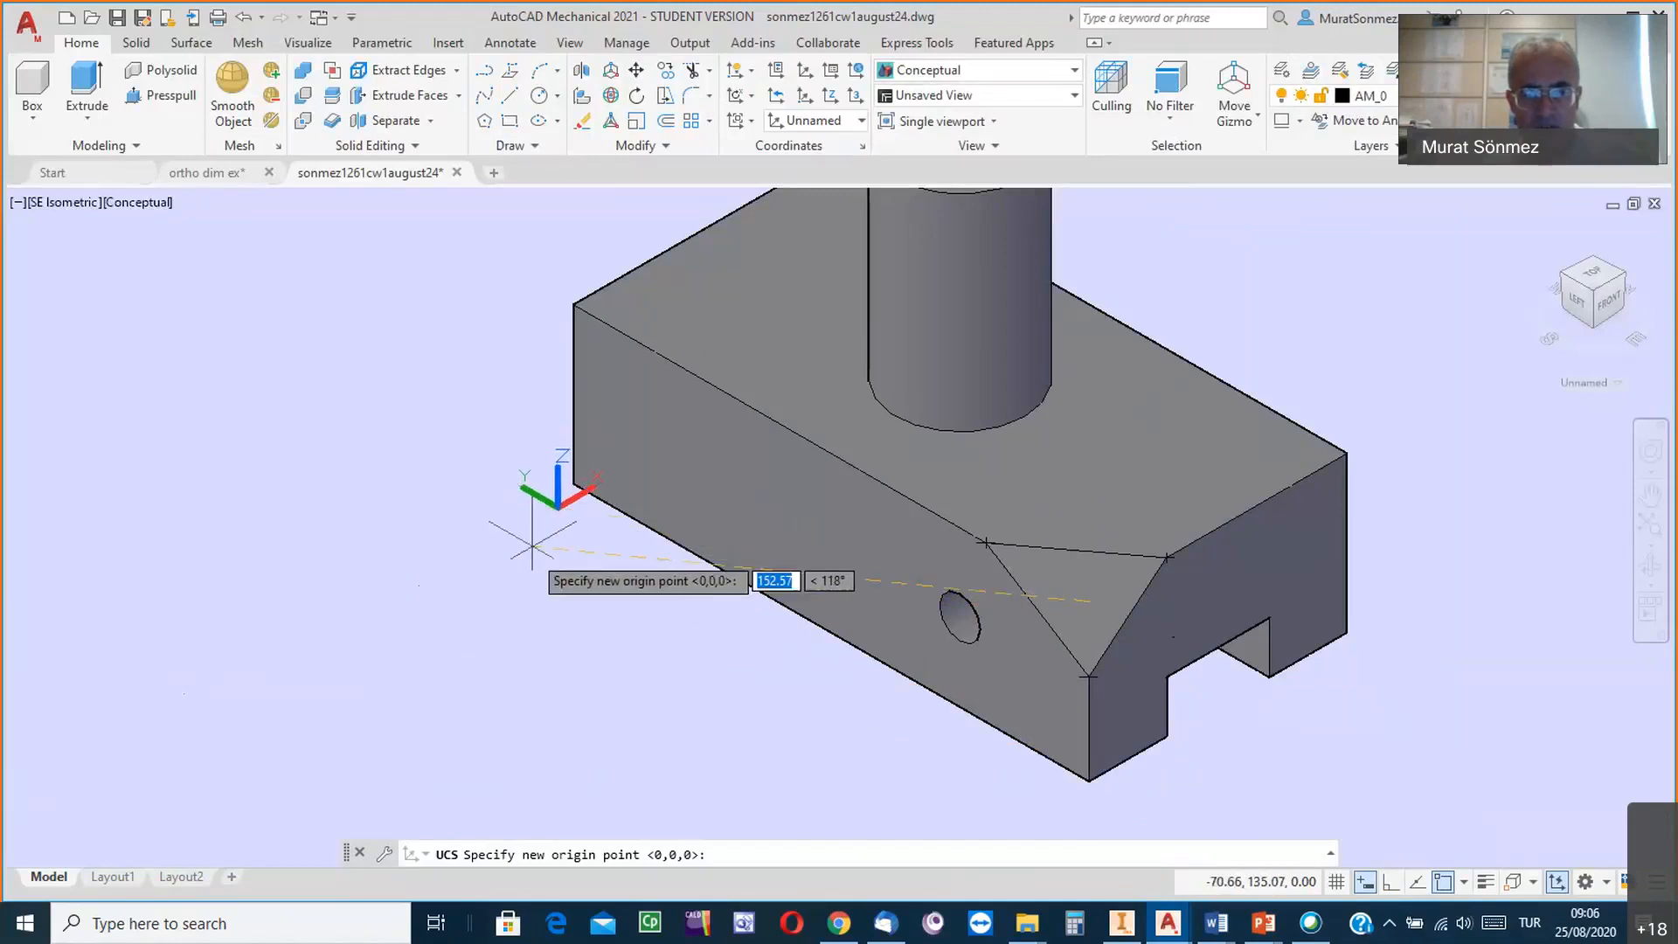
{"action": "left_click", "coordinate": [574, 489]}
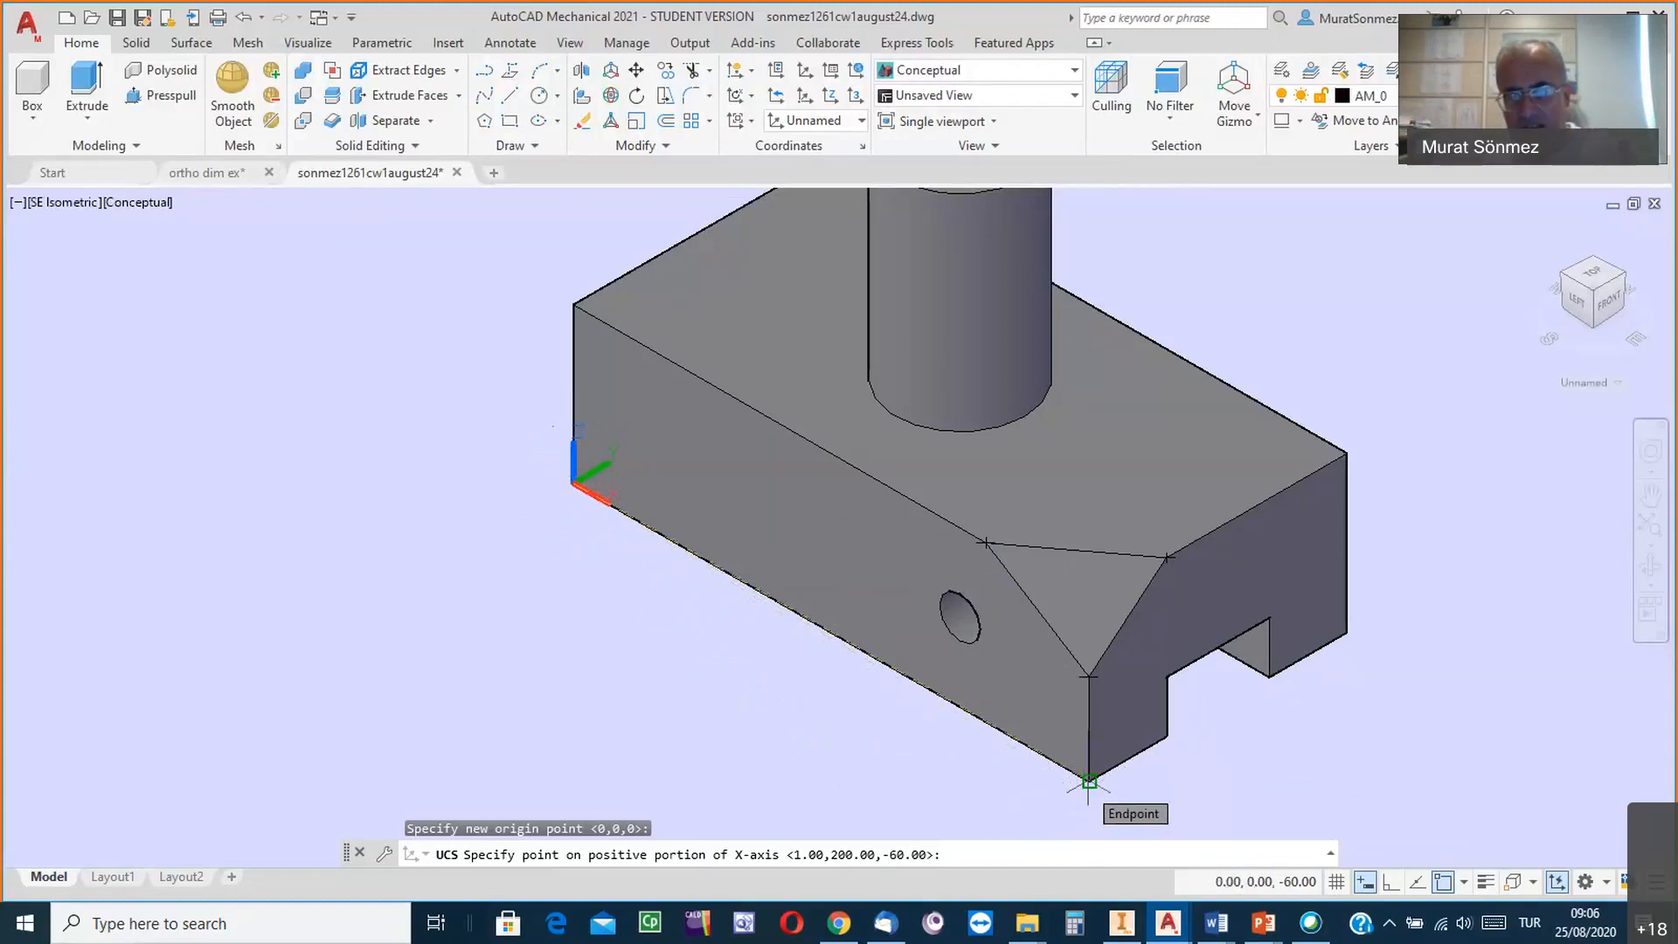
{"action": "left_click", "coordinate": [1089, 781]}
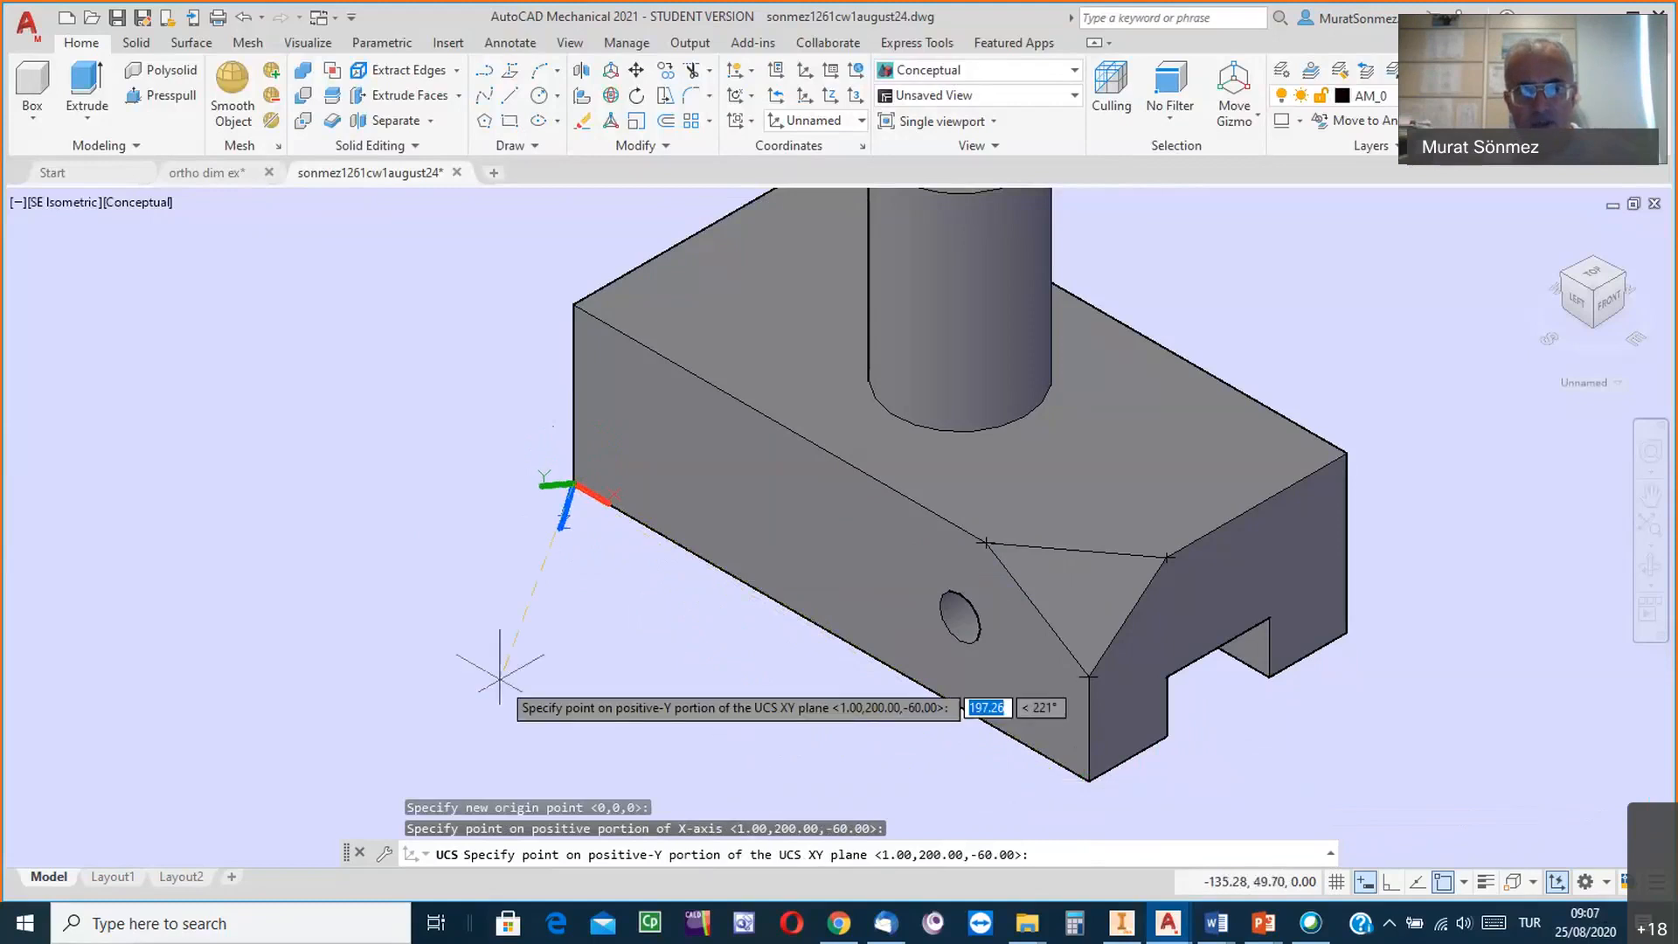
{"action": "left_click", "coordinate": [573, 303]}
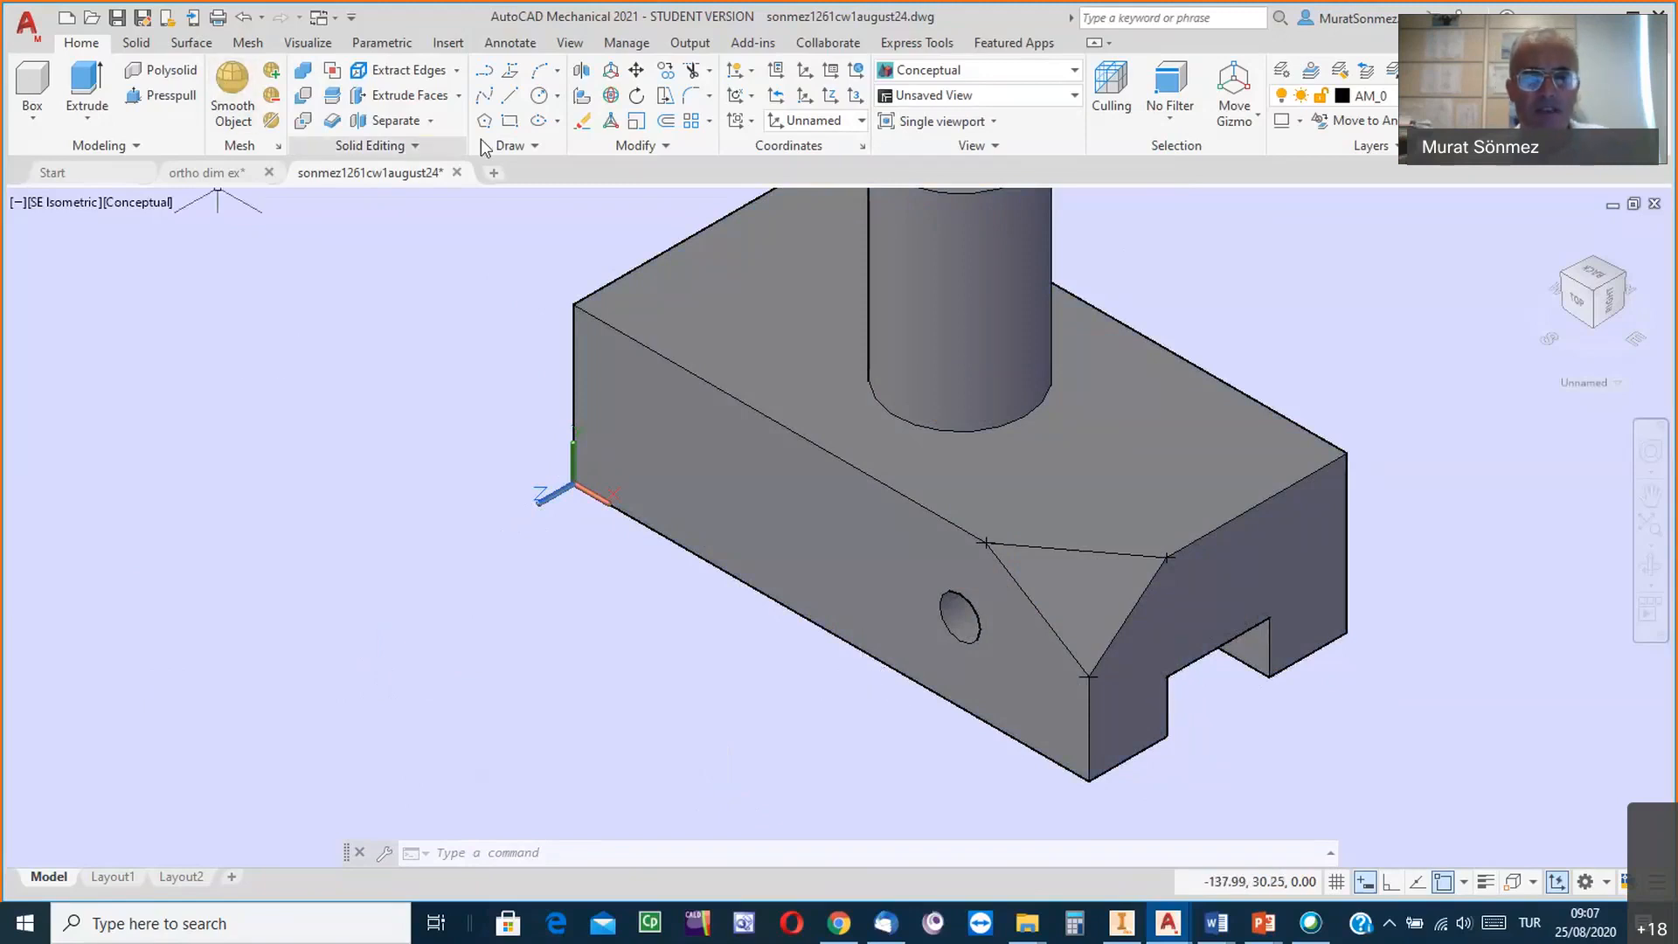
Draw a 60 by 30 rectangle upward from point 60,0 on the block's long side face and undo it.
{"action": "left_click", "coordinate": [510, 120]}
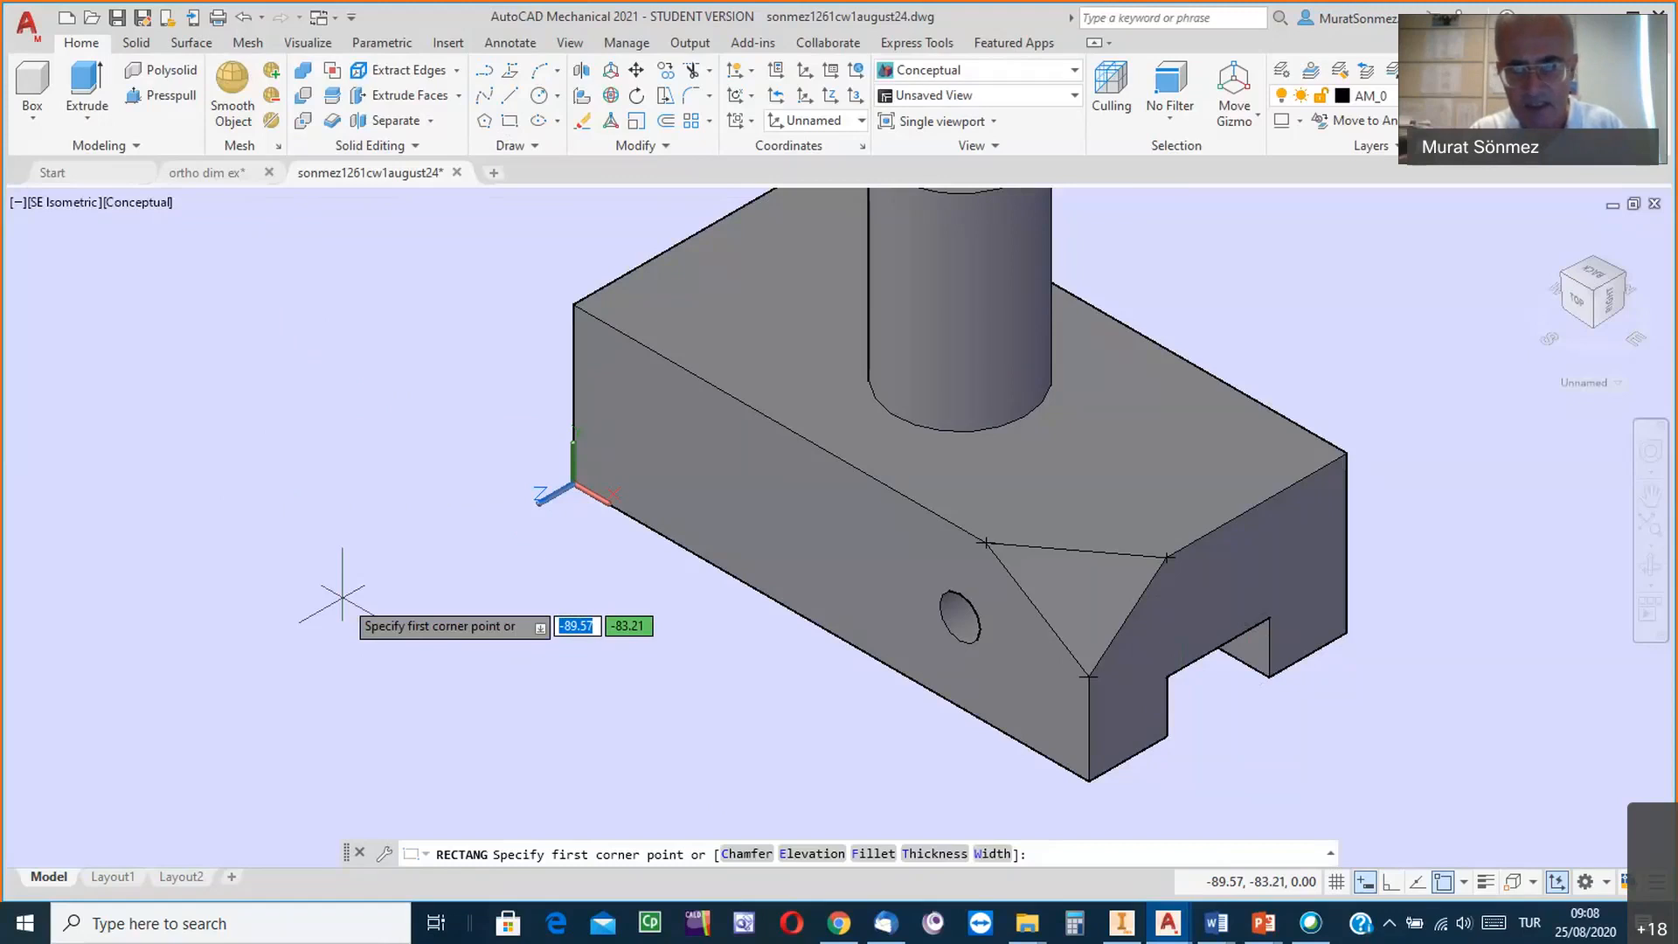
{"action": "type", "text": "60"}
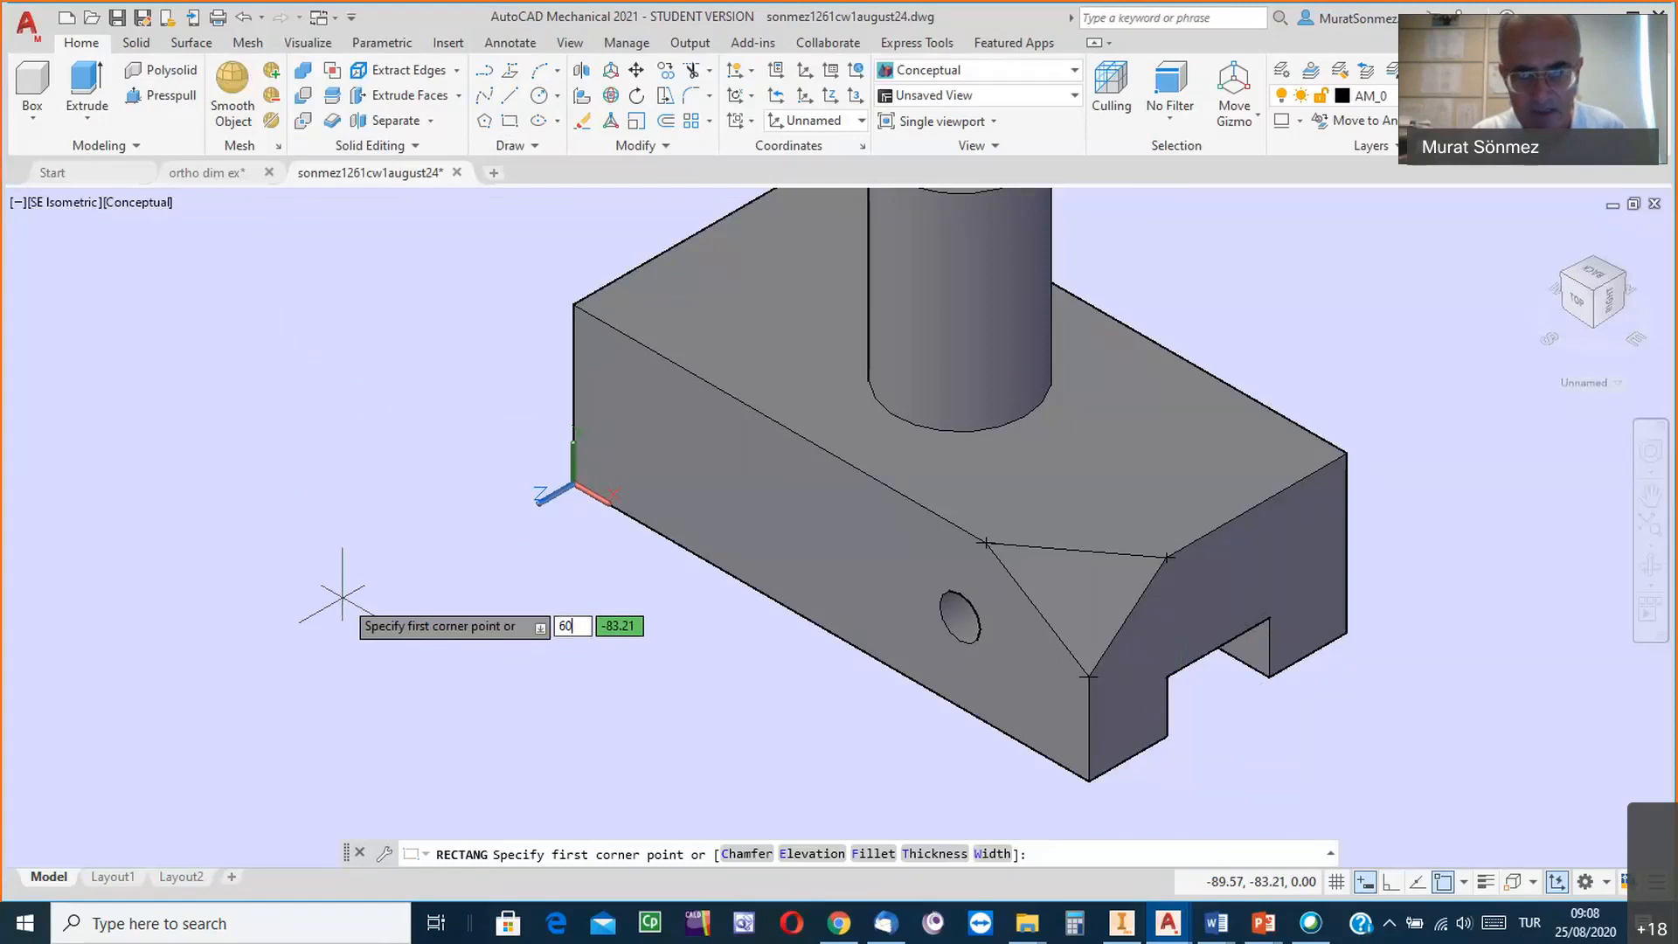
{"action": "key", "text": "Tab"}
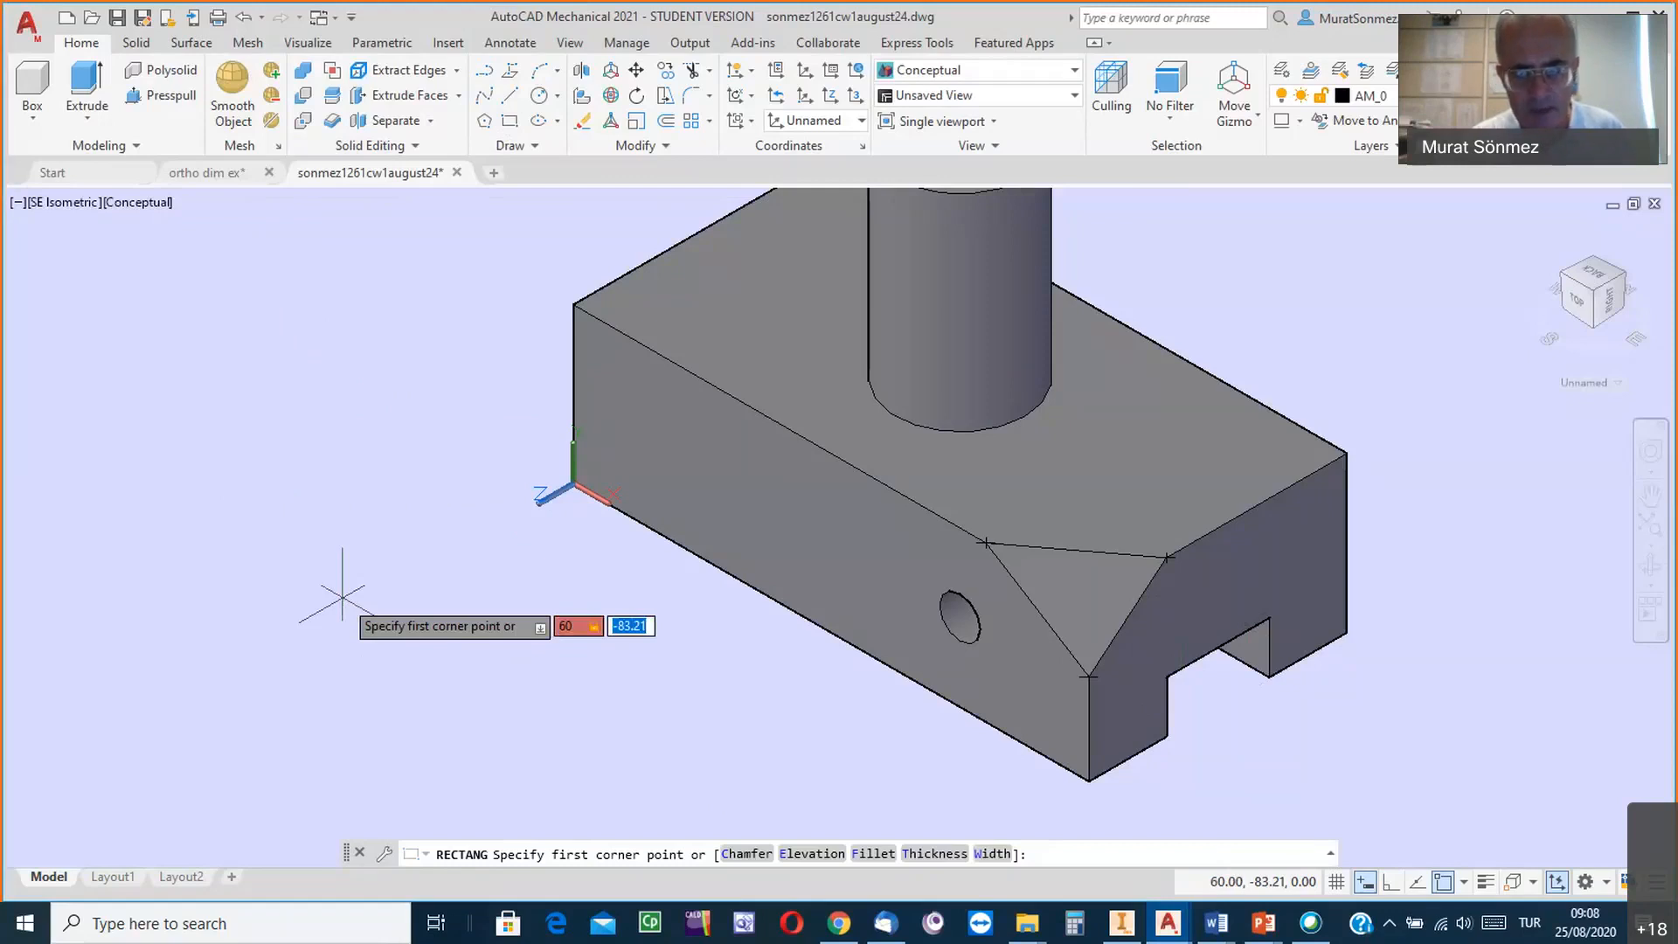
{"action": "type", "text": "0"}
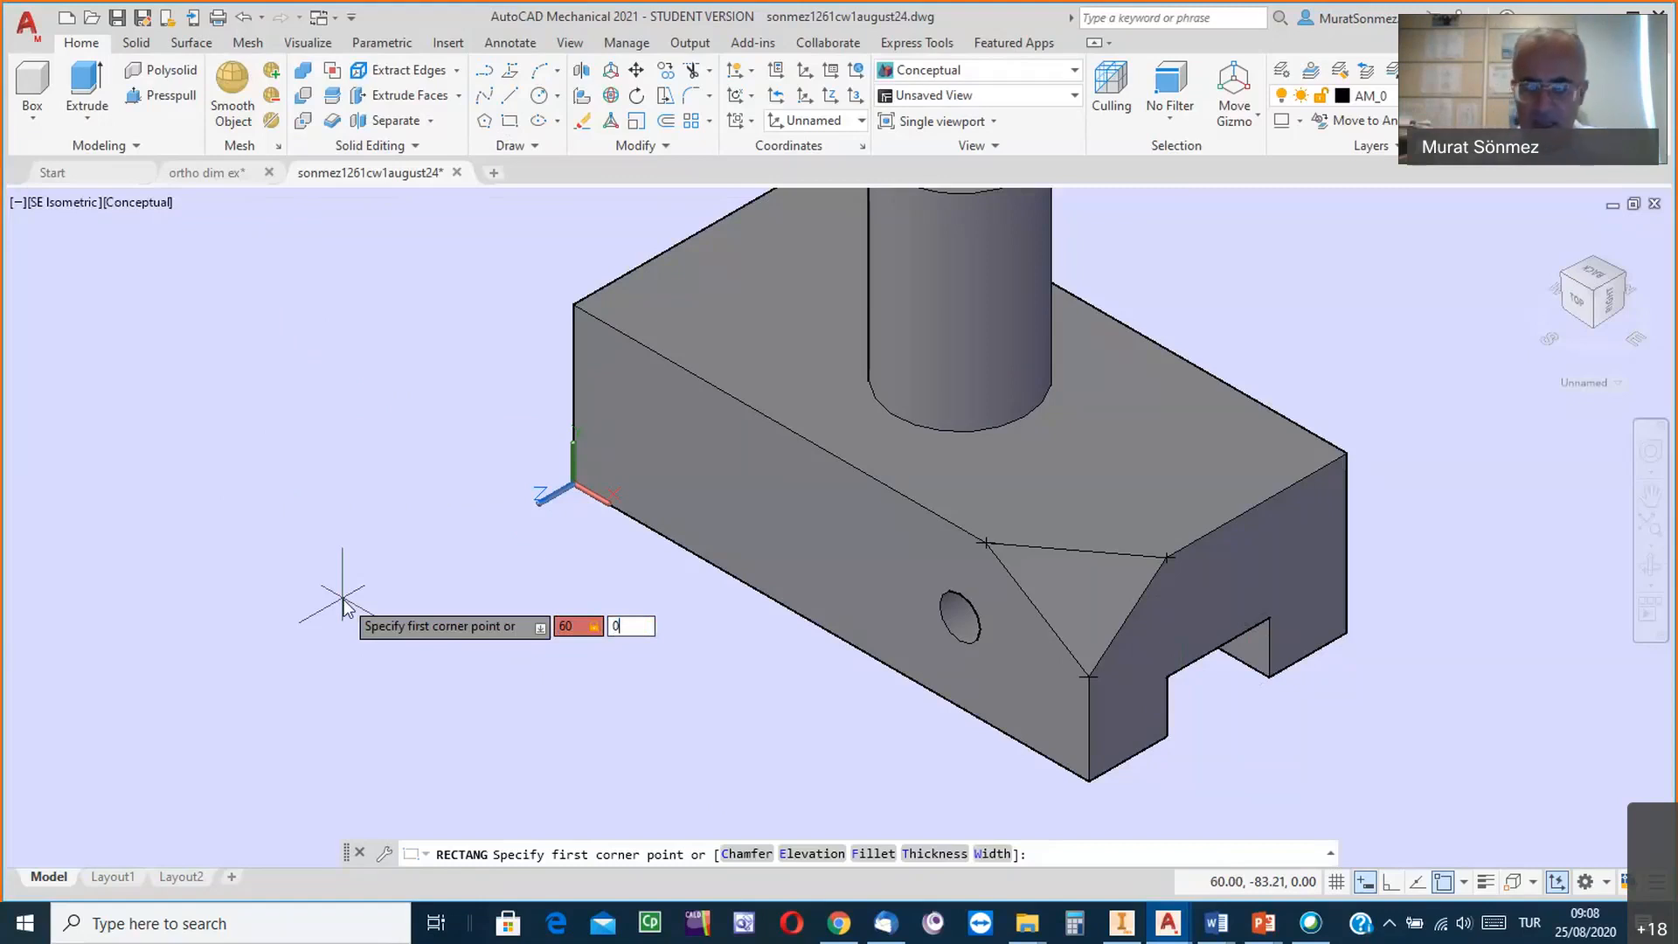
{"action": "key", "text": "Return"}
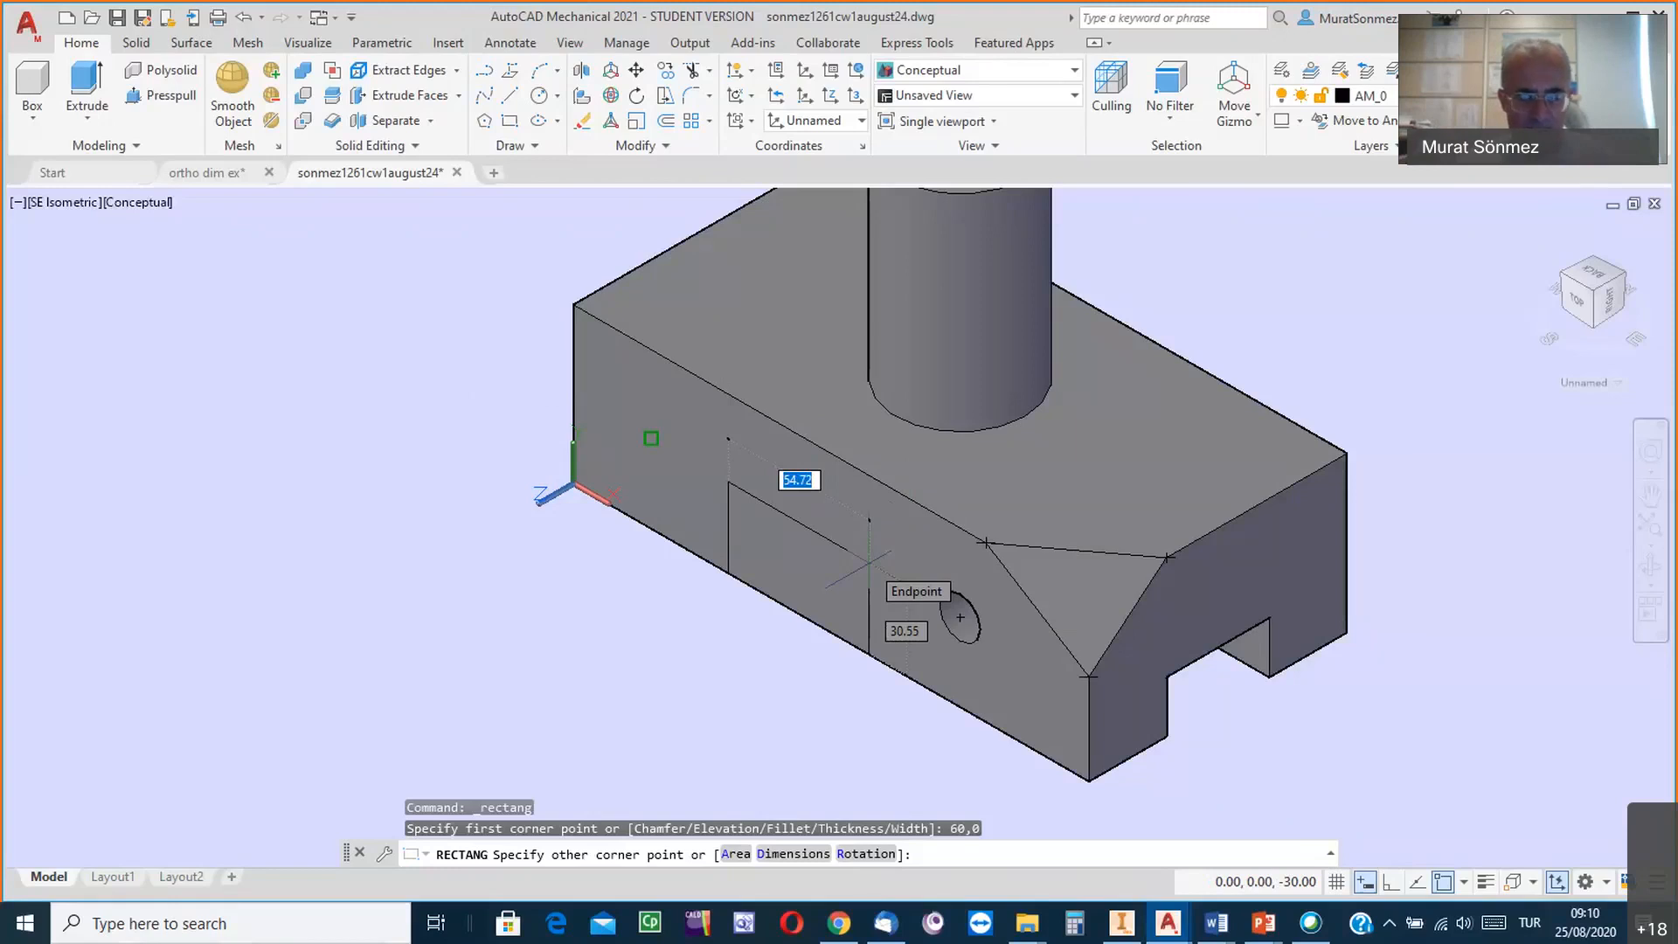
{"action": "type", "text": "60"}
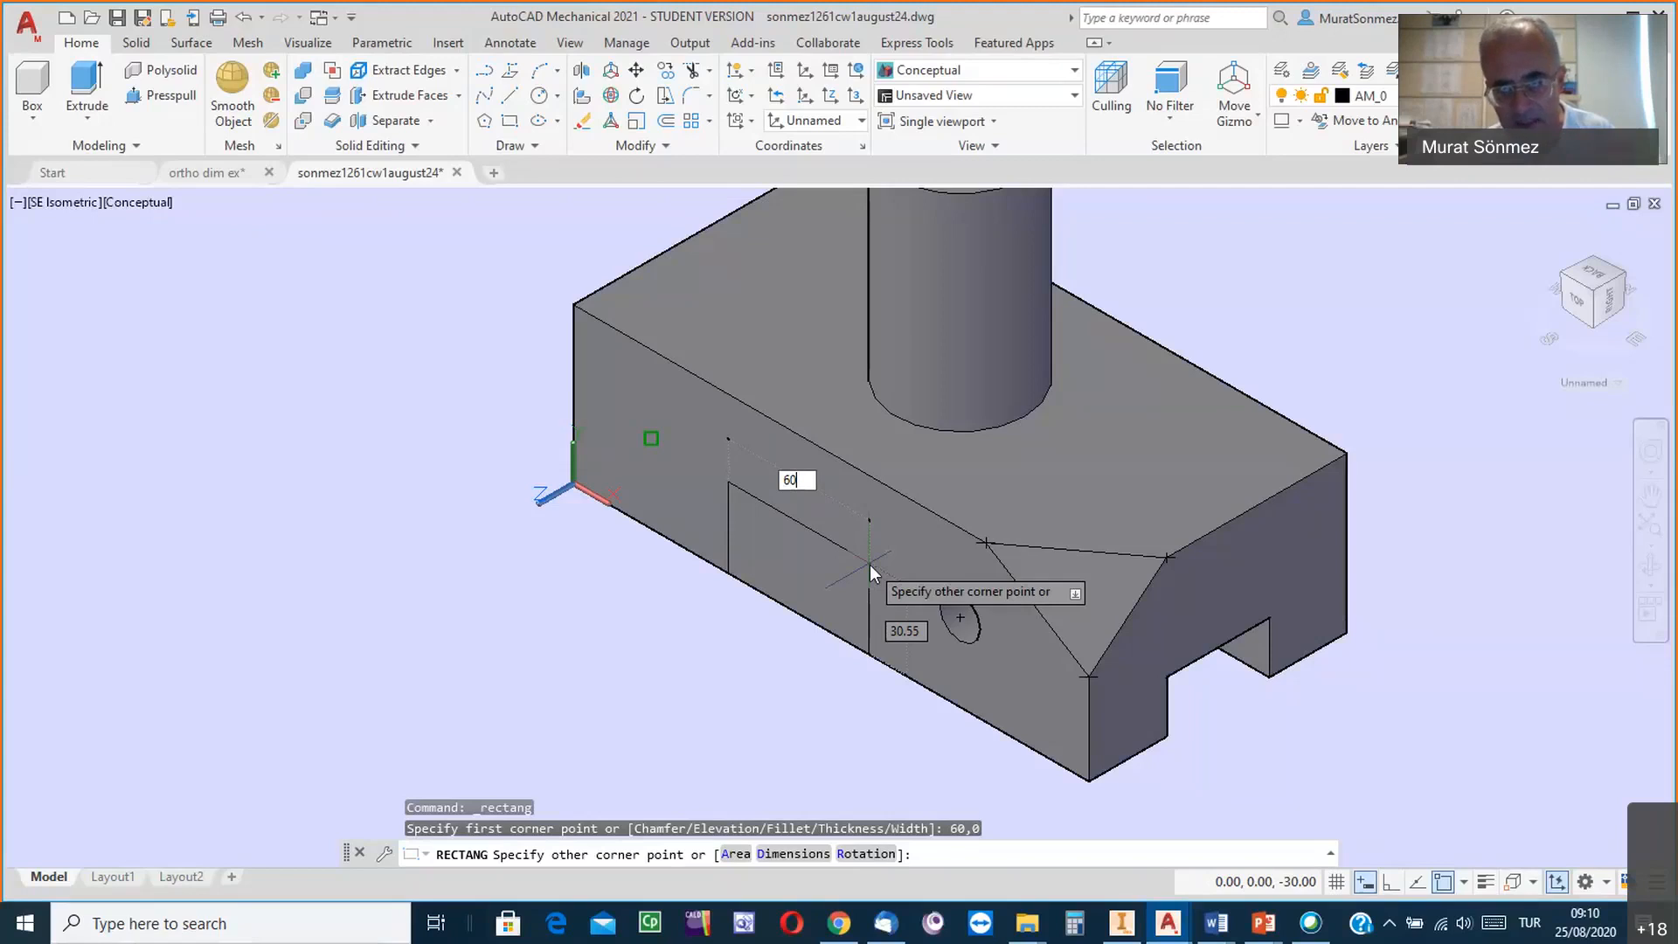
{"action": "key", "text": "Tab"}
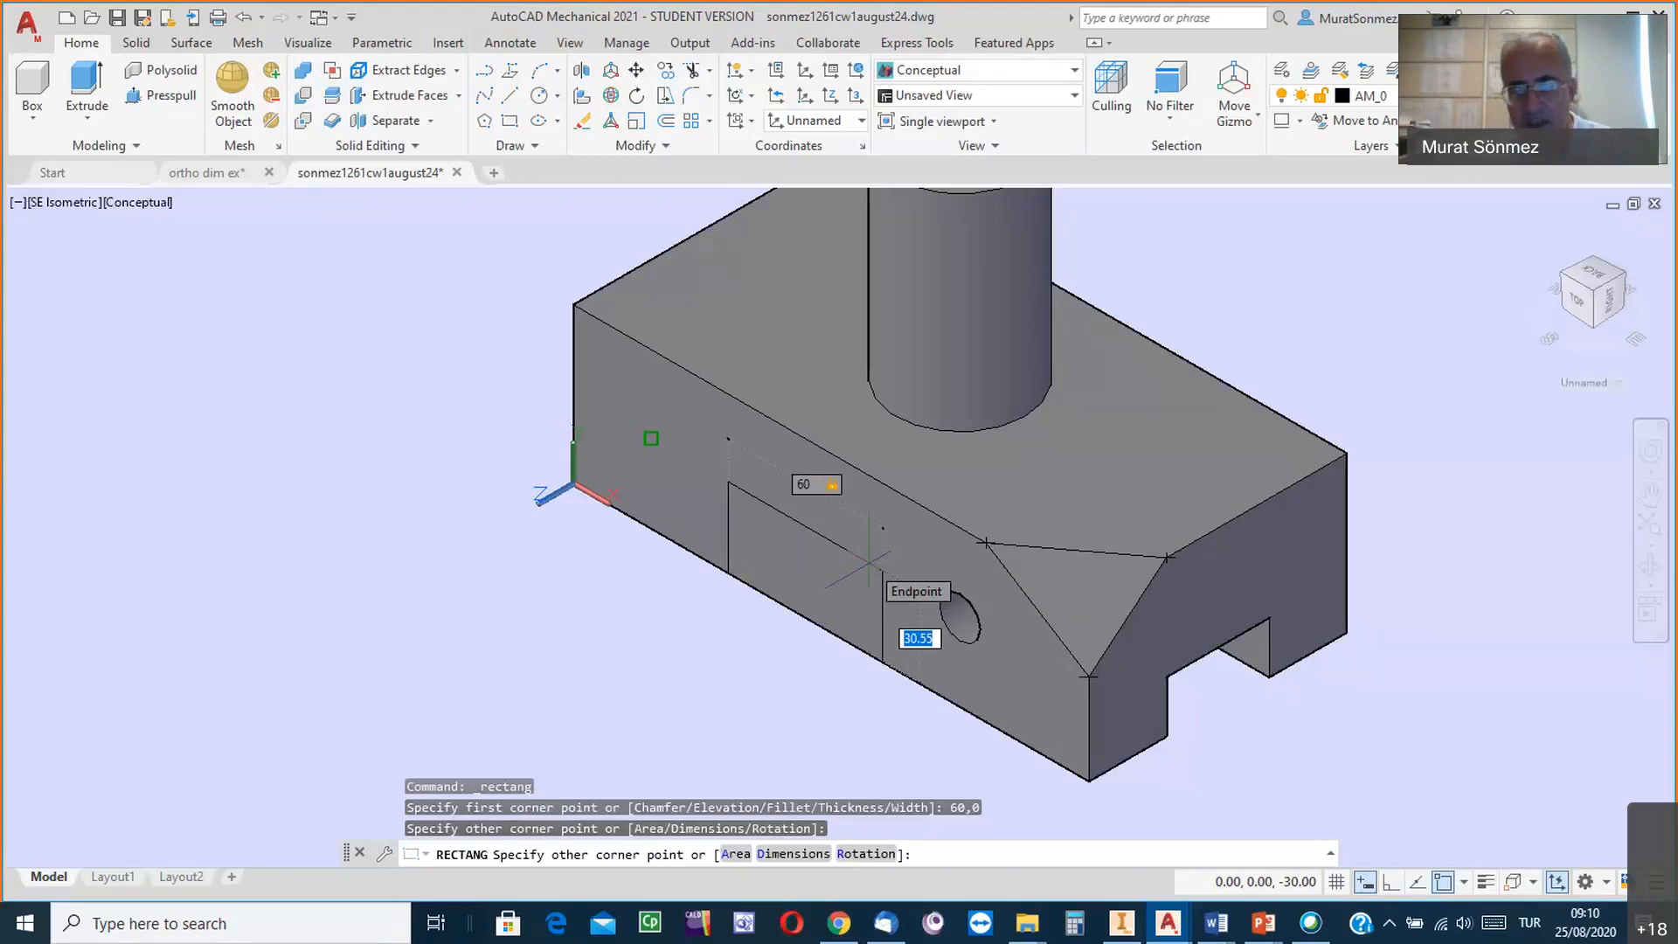
{"action": "type", "text": "30"}
{"action": "key", "text": "Return"}
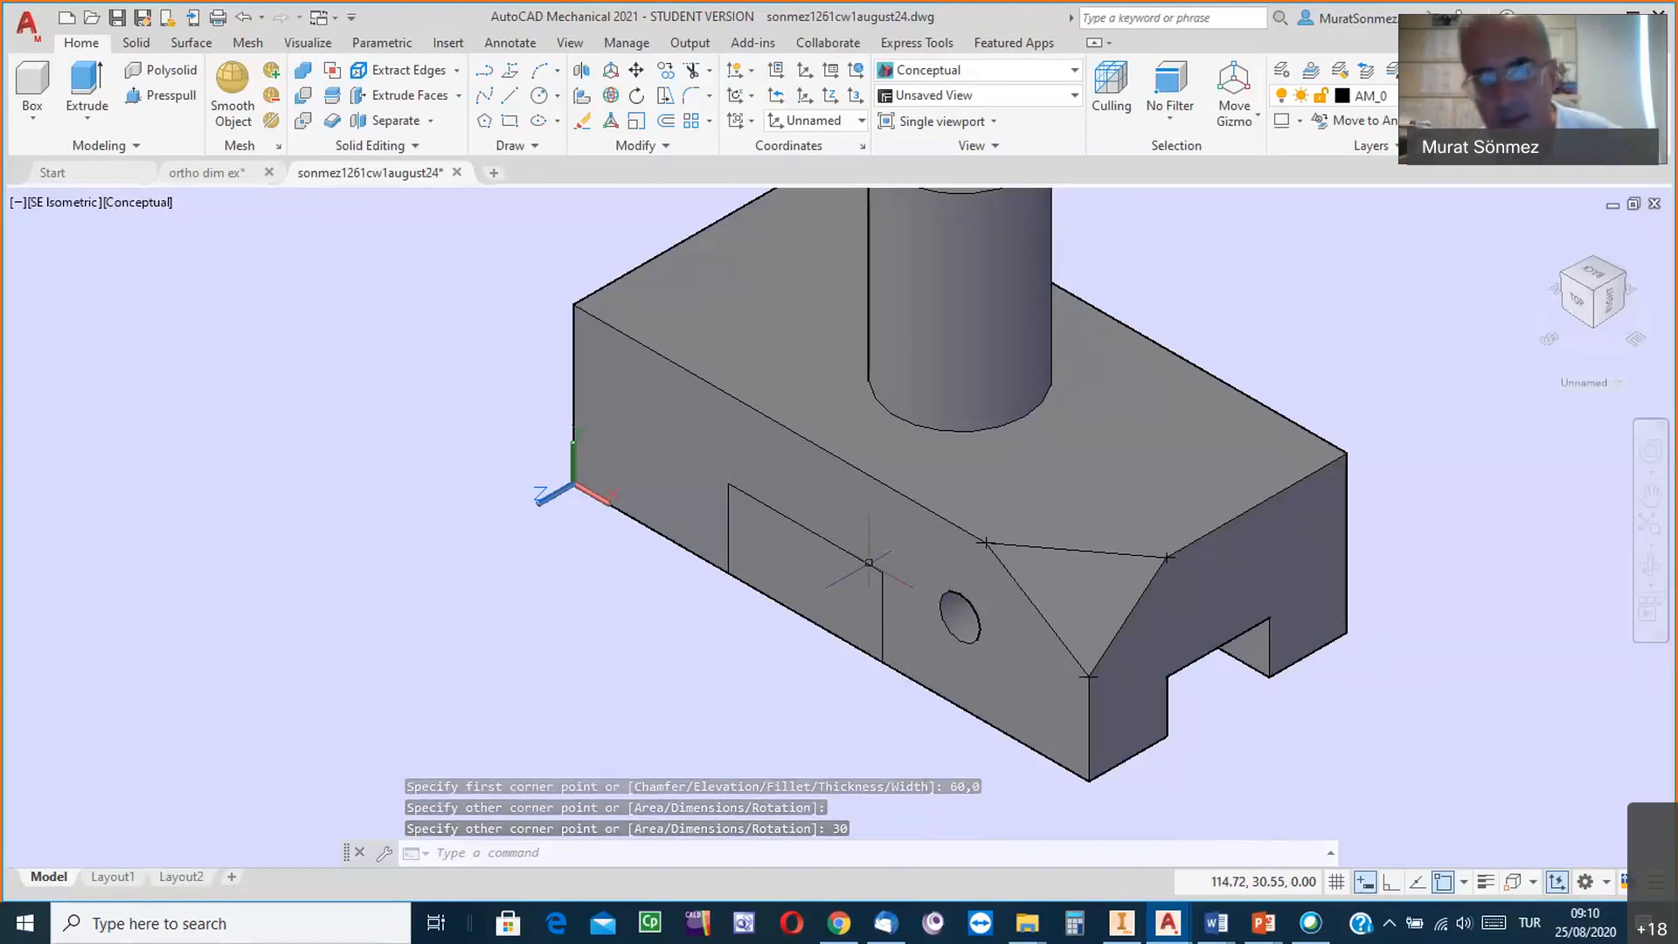
{"action": "left_click", "coordinate": [243, 18]}
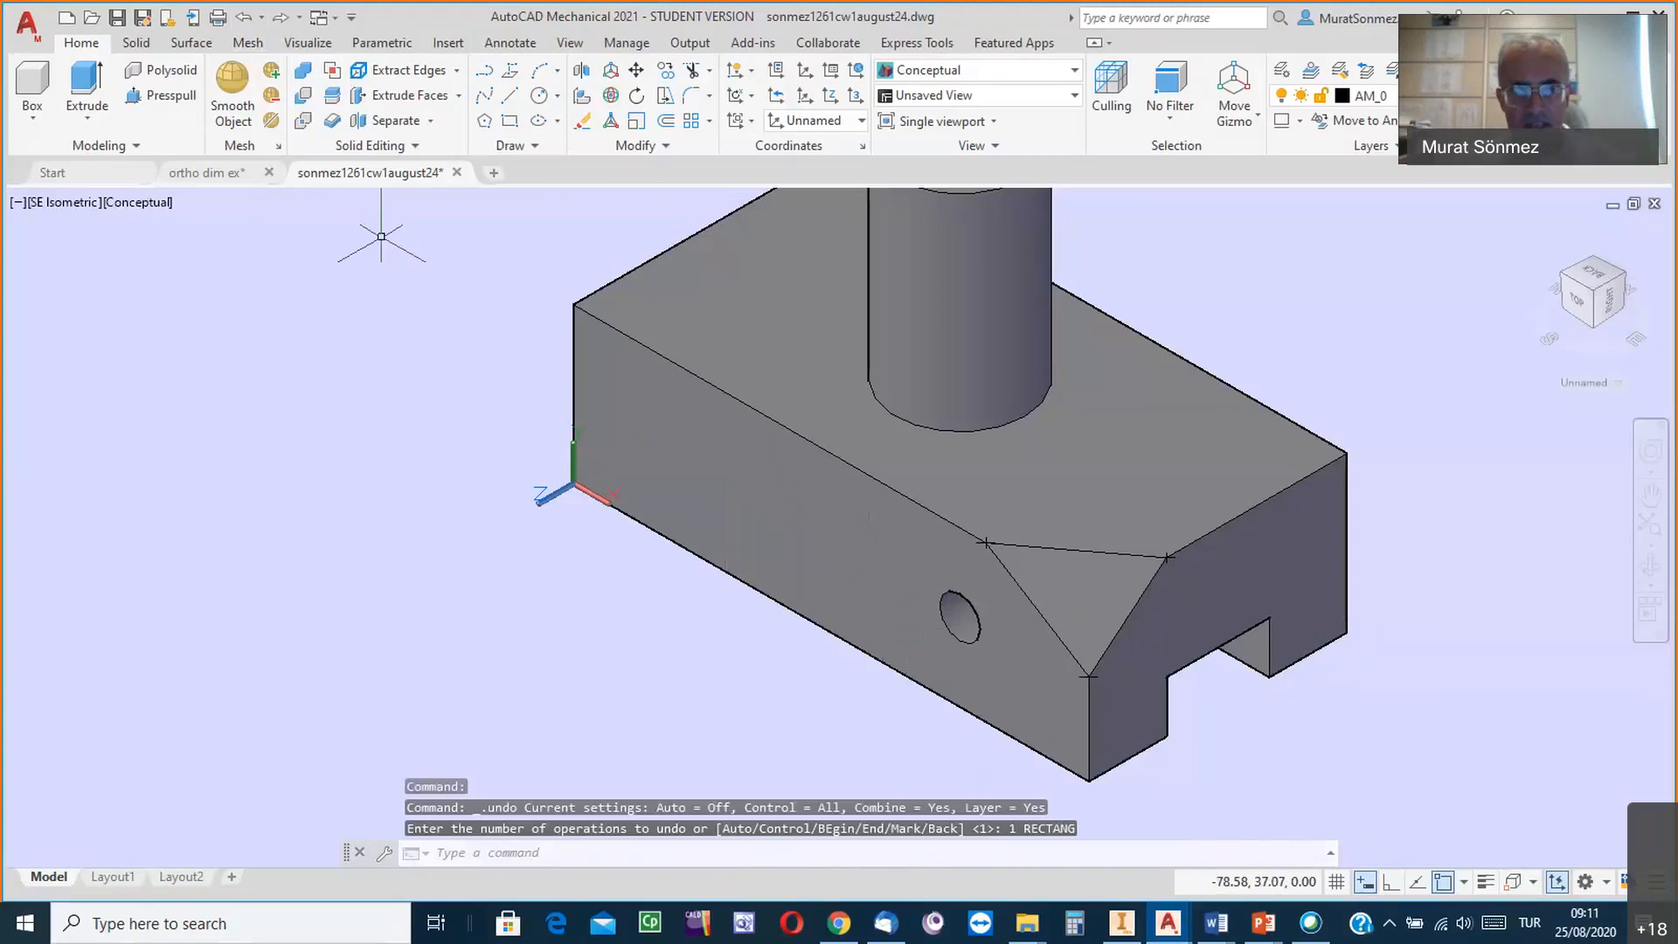
Draw a rectangle from point 60,0 with other-corner values 60 and -30, extending below the block's lower edge, and undo it.
{"action": "left_click", "coordinate": [511, 122]}
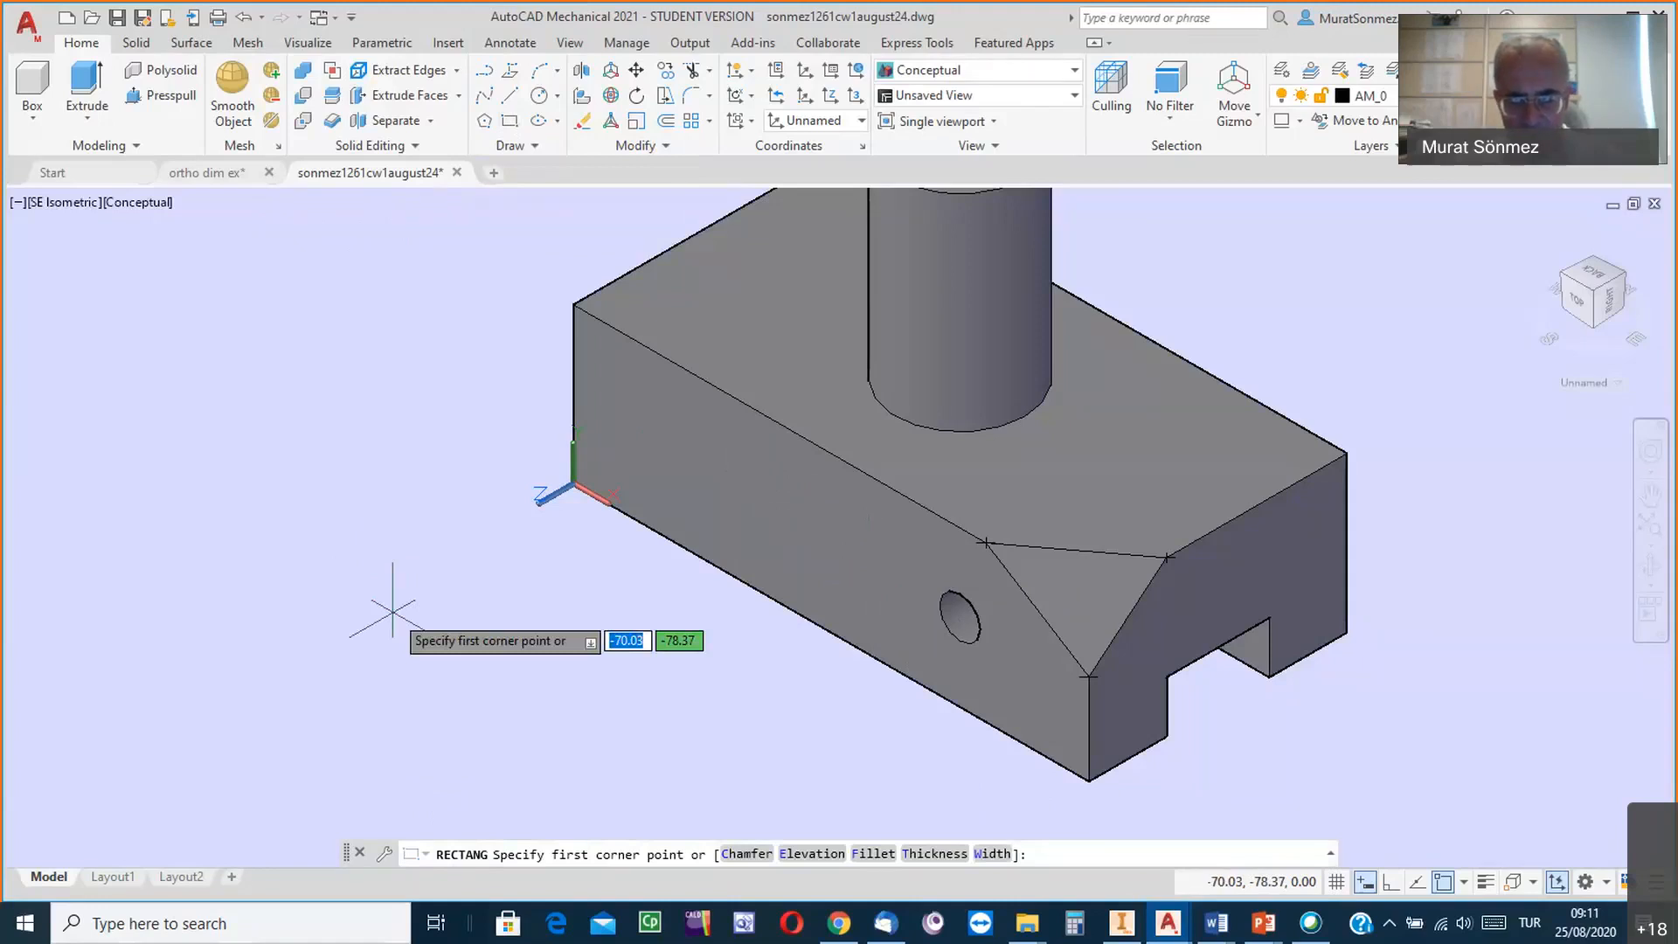
{"action": "key", "text": "BackSpace"}
{"action": "key", "text": "Tab"}
{"action": "type", "text": "0"}
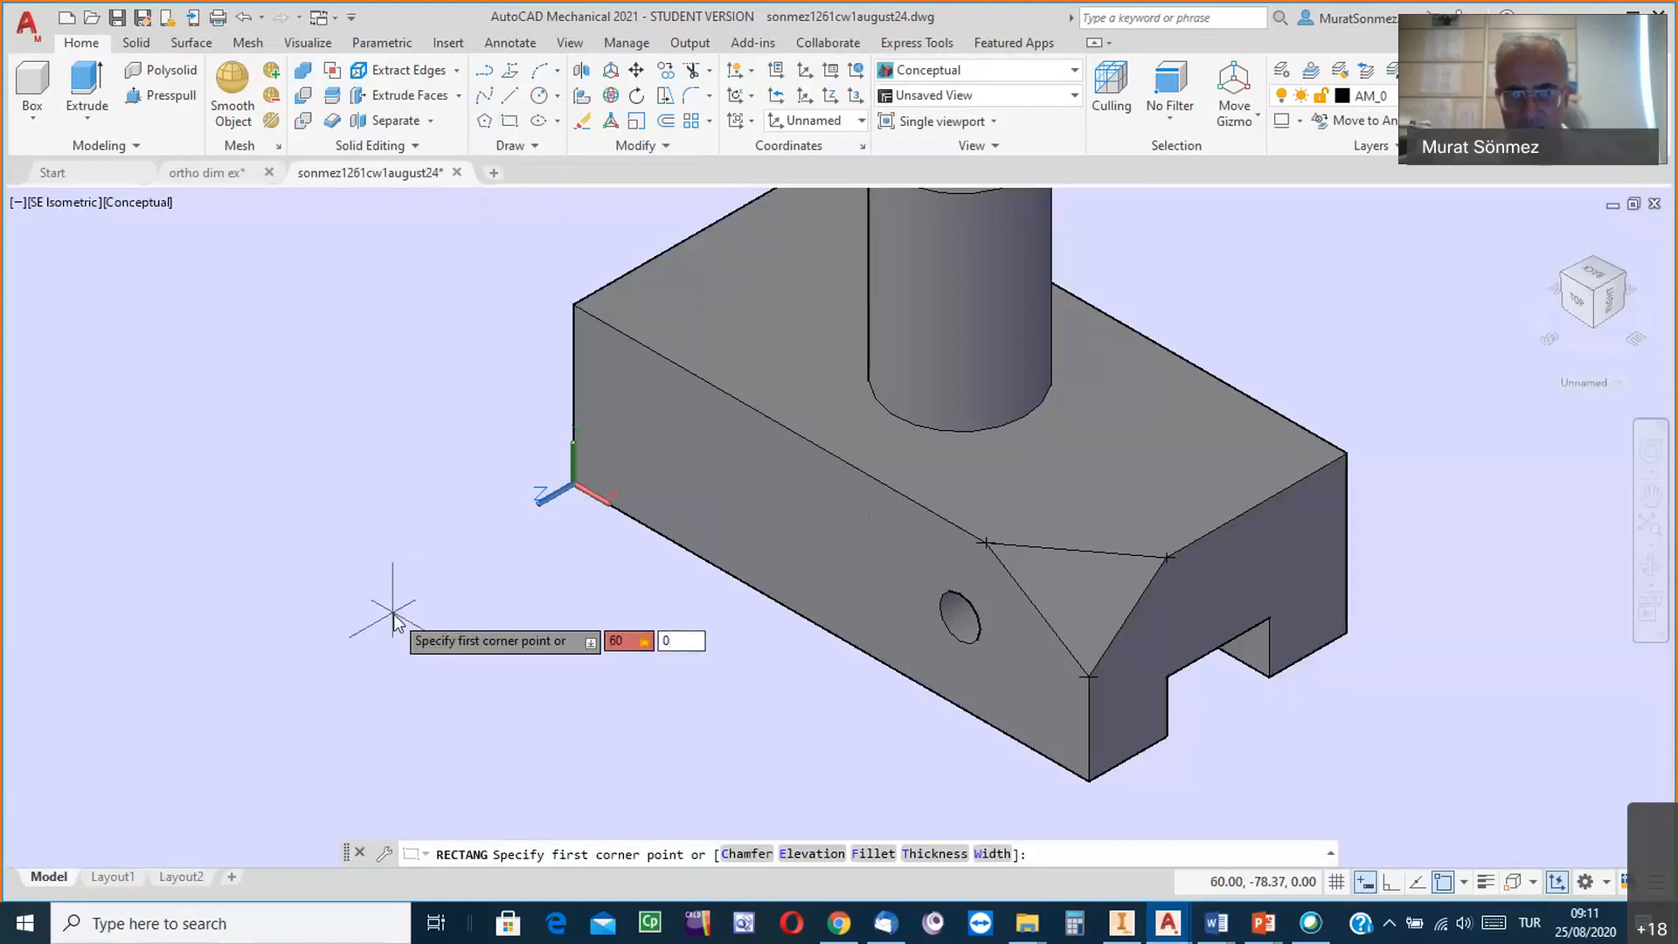
{"action": "key", "text": "Return"}
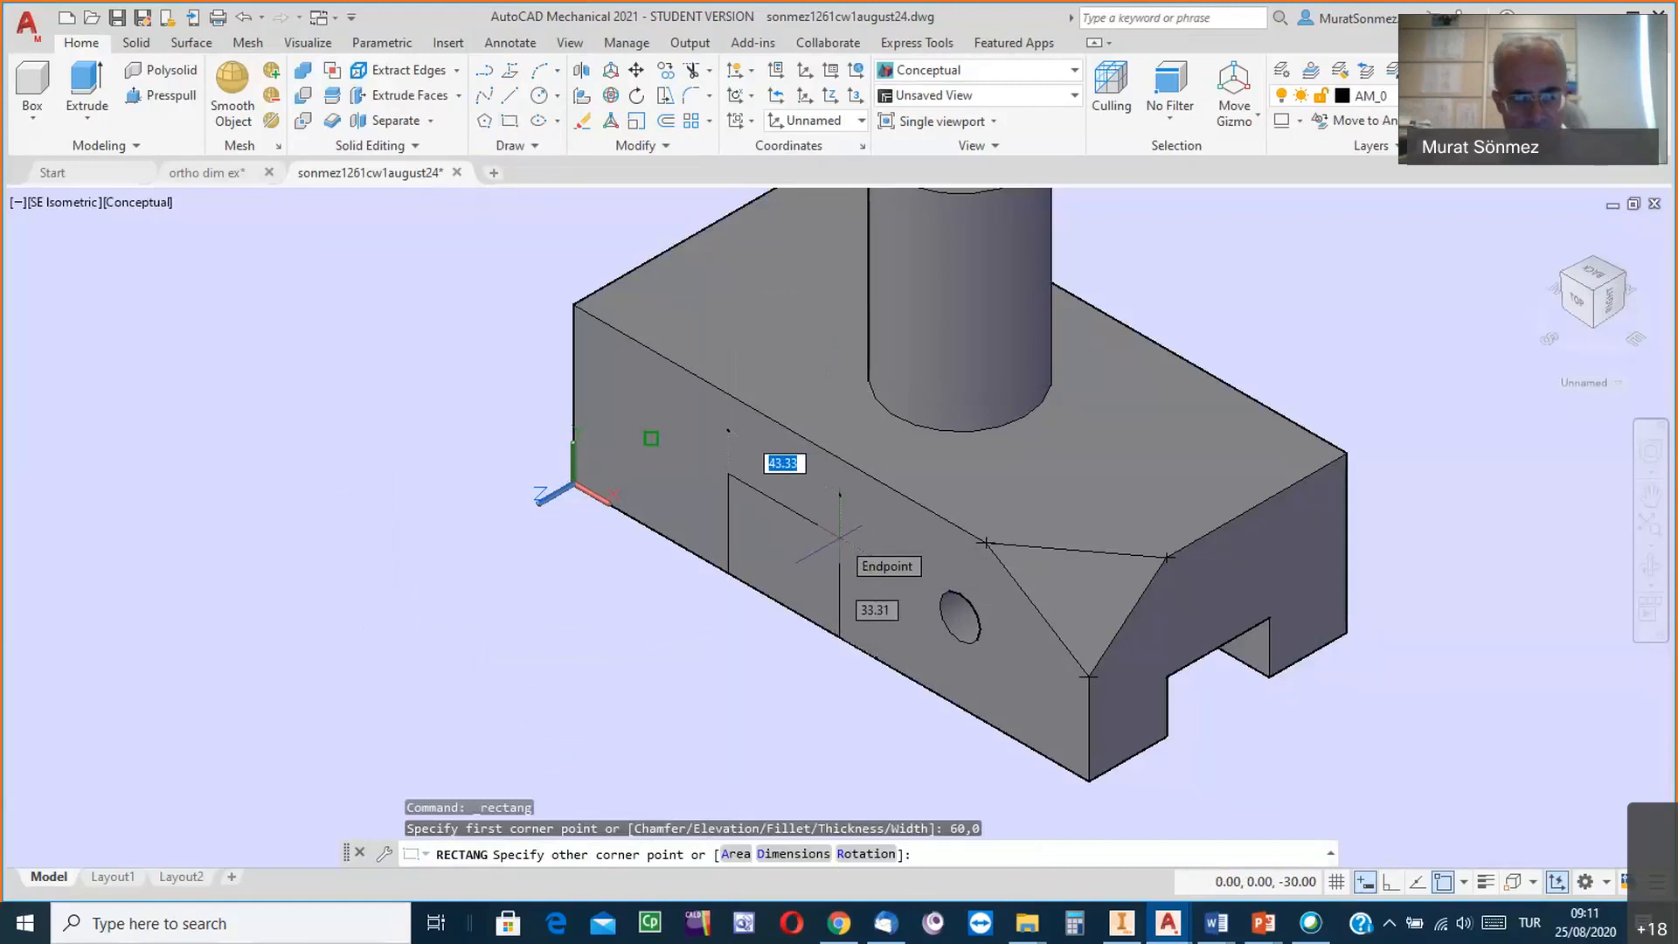
{"action": "type", "text": "60"}
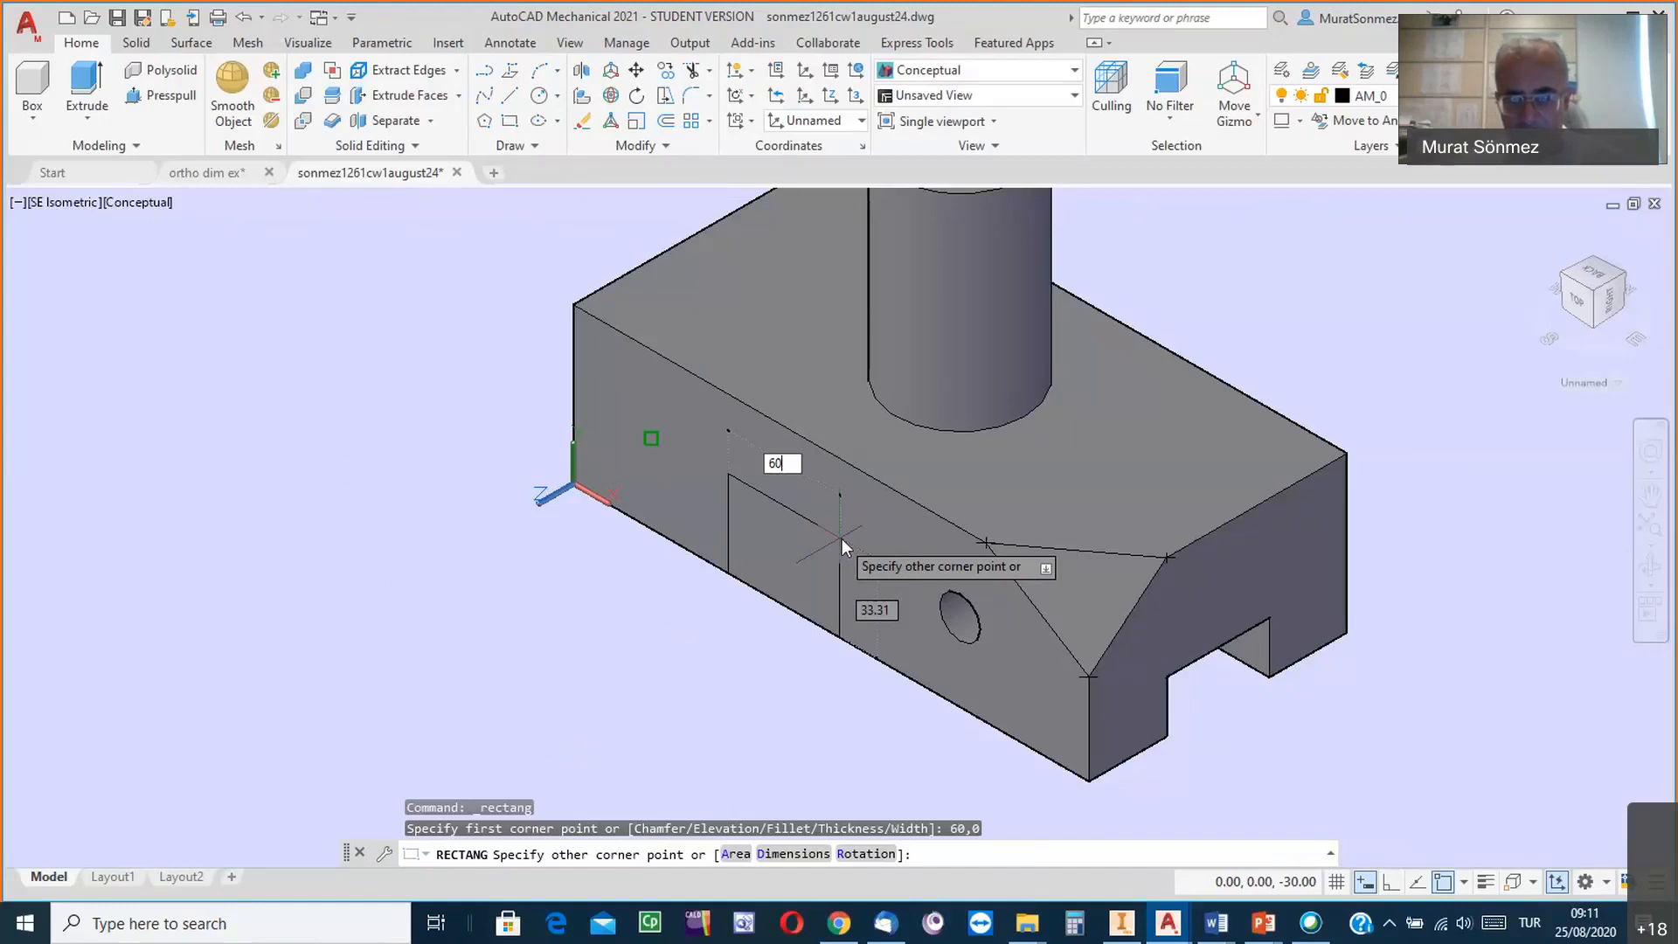
{"action": "type", "text": ","}
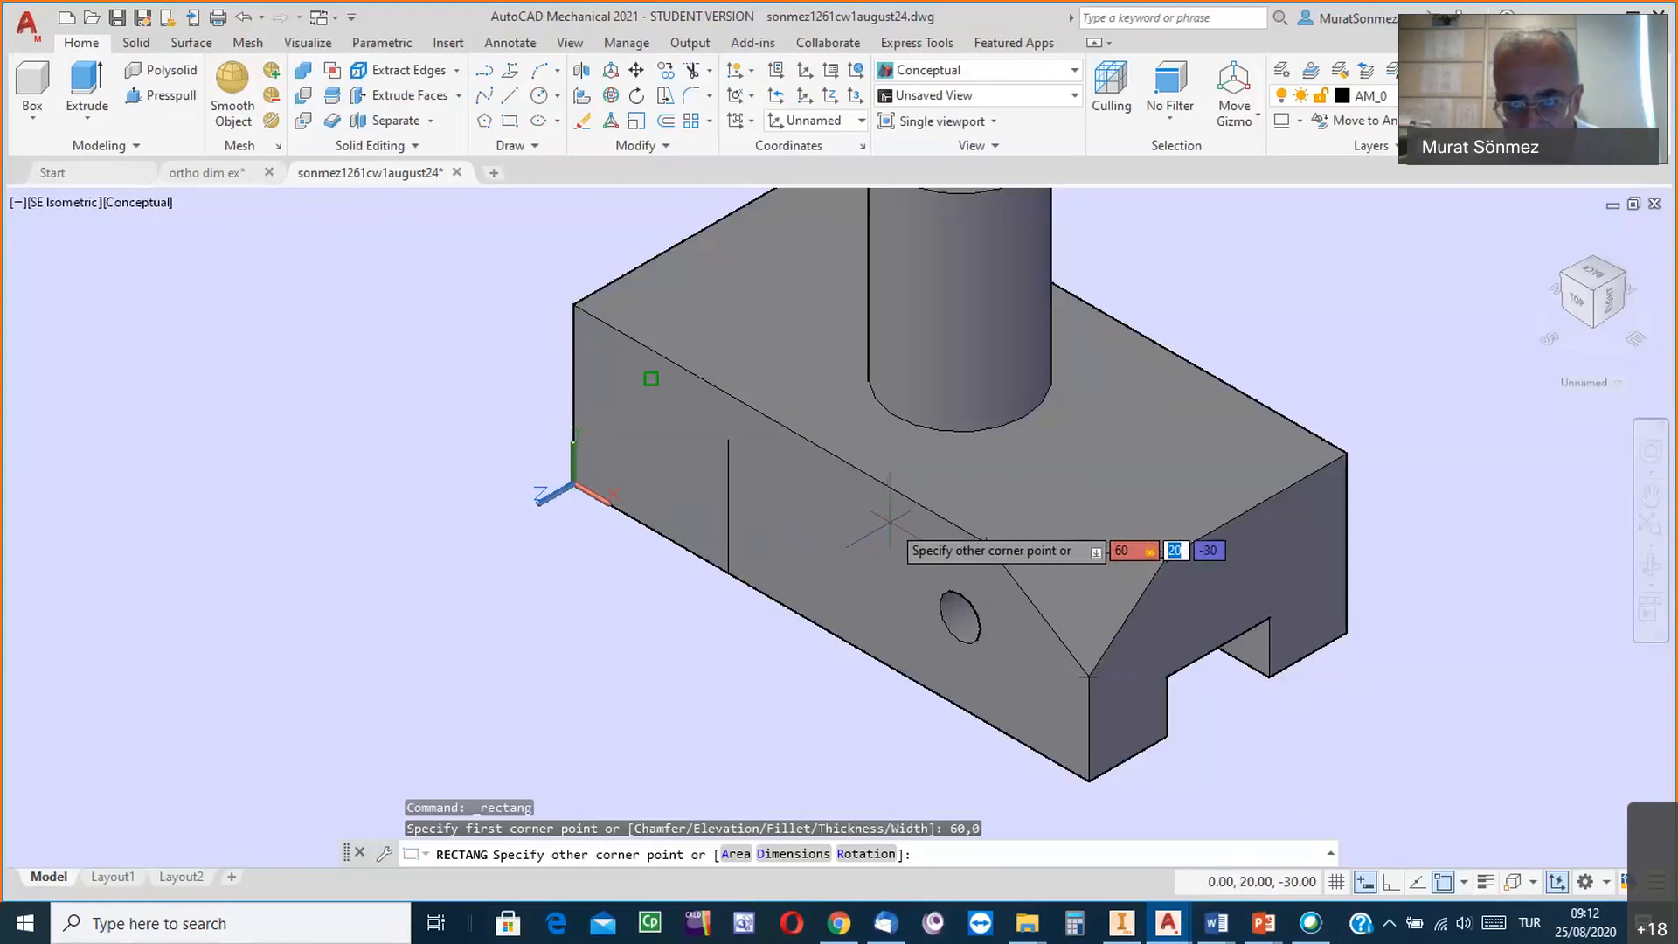
{"action": "type", "text": "60"}
{"action": "key", "text": "Tab"}
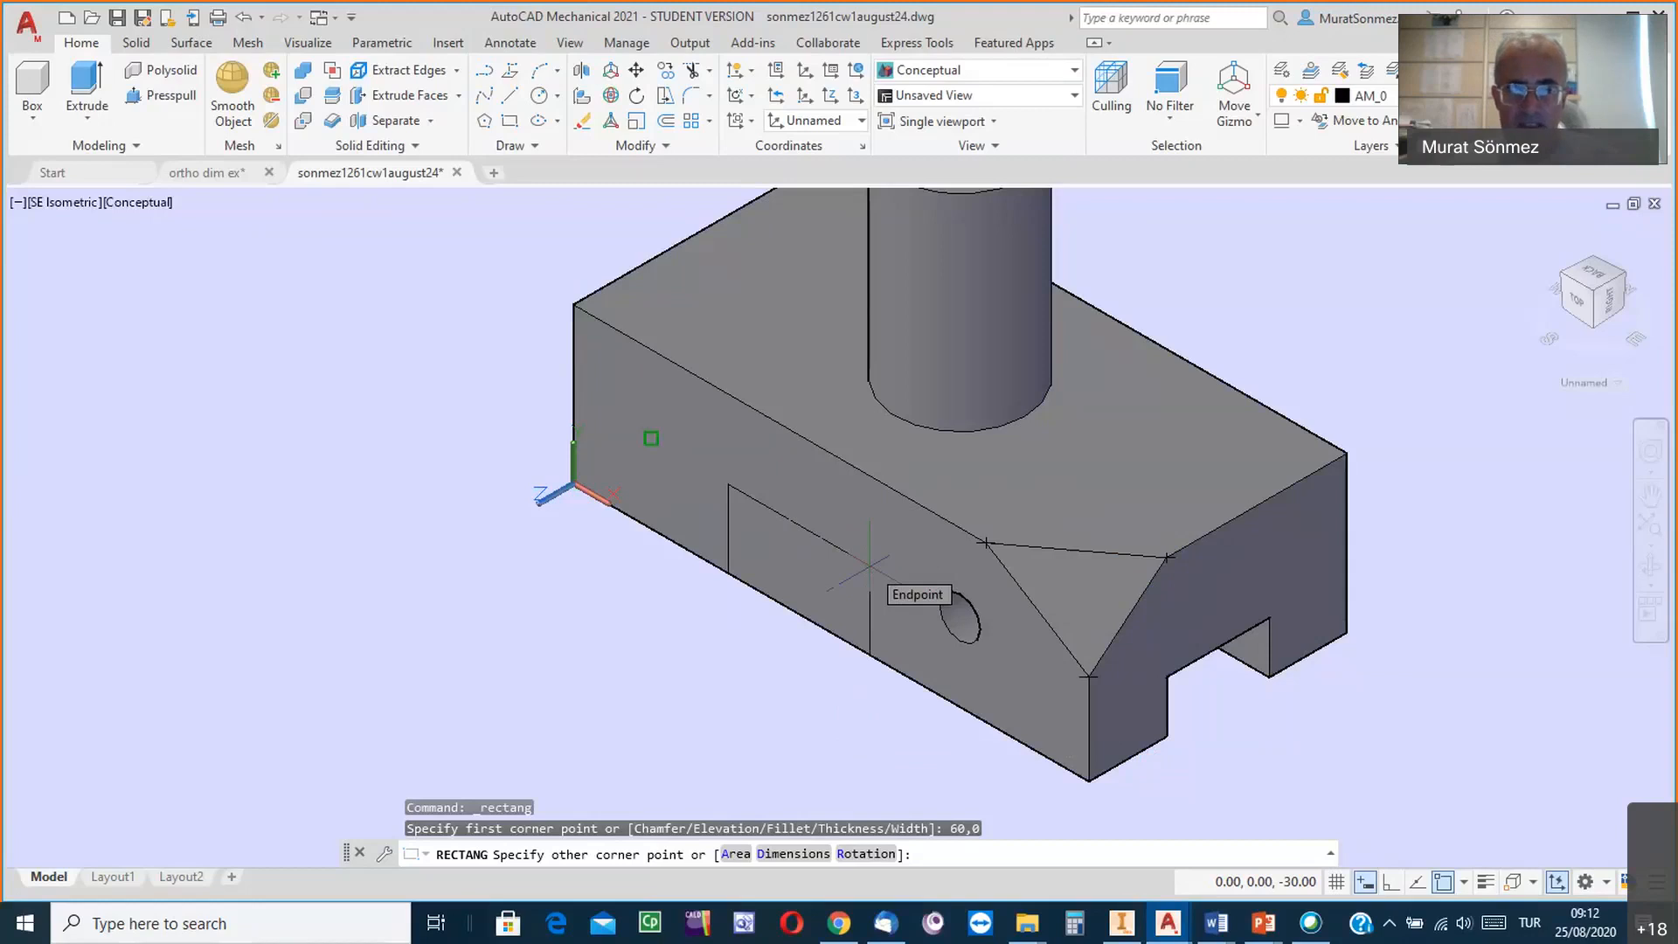
{"action": "type", "text": "60"}
{"action": "key", "text": "Tab"}
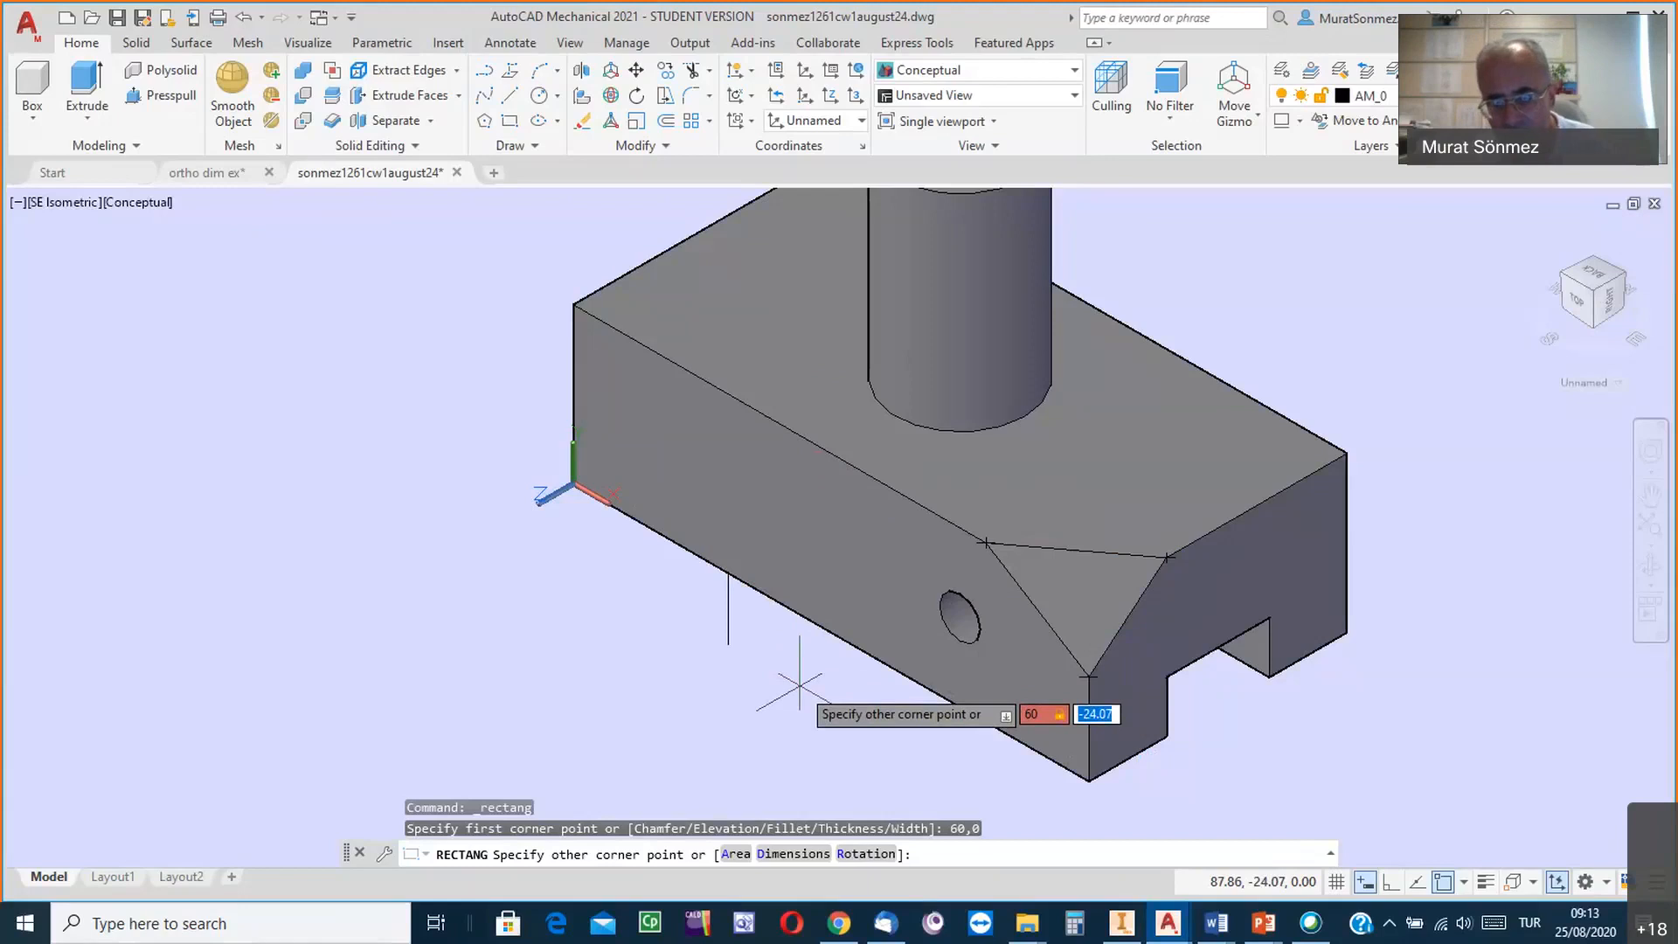
{"action": "type", "text": "-30"}
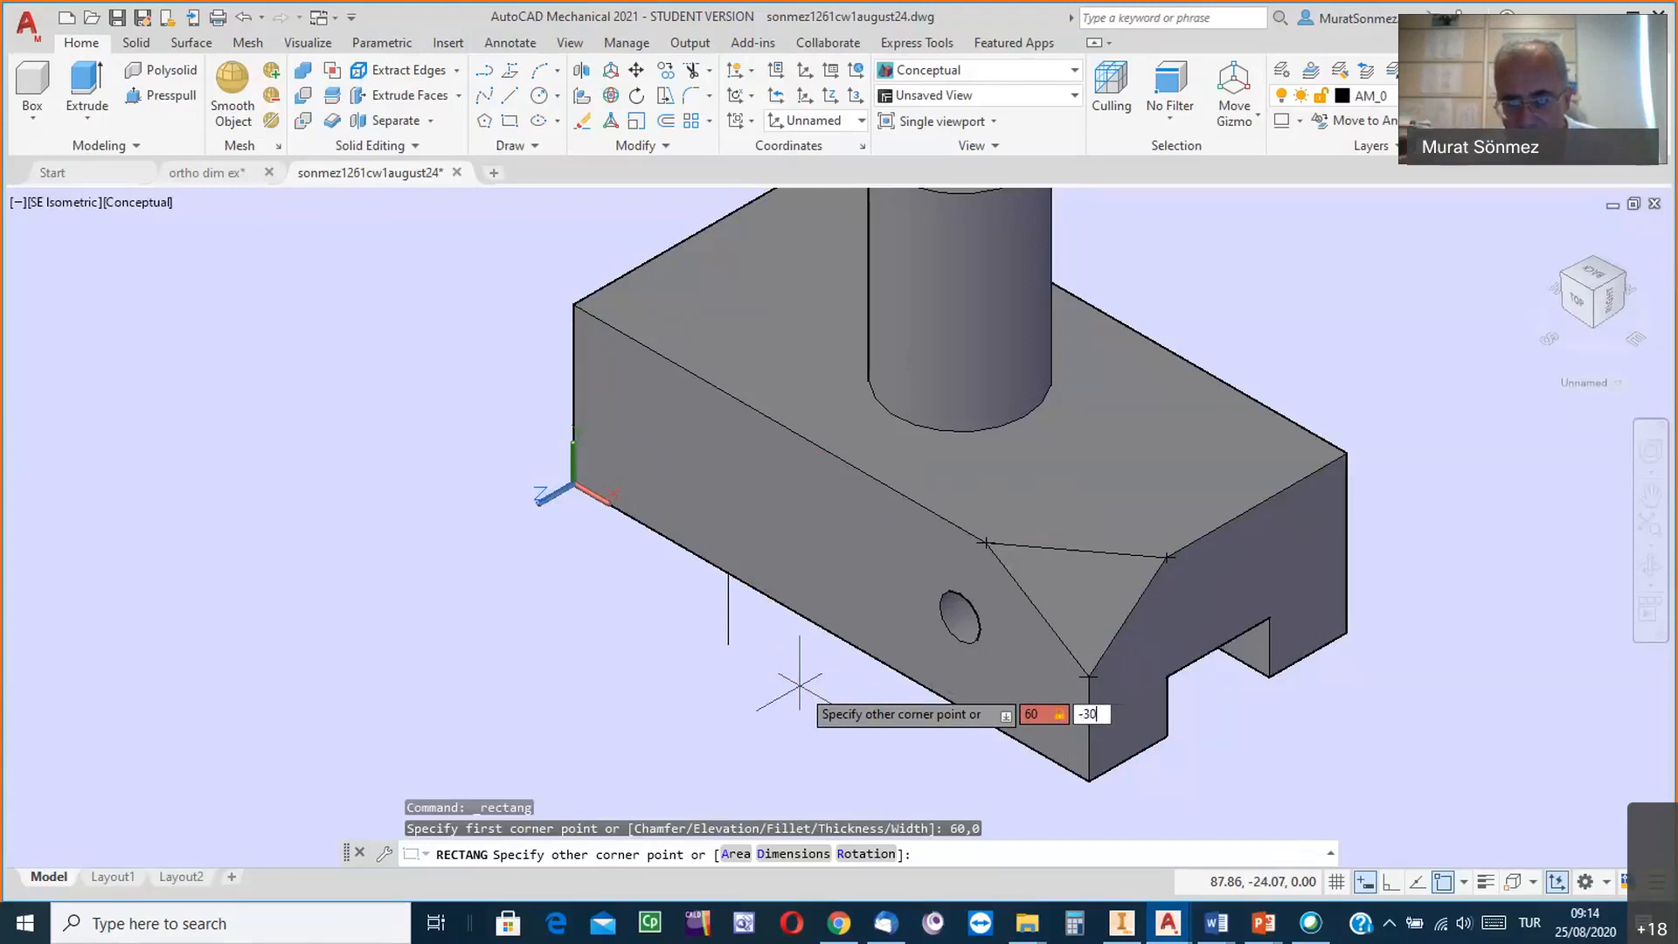
{"action": "key", "text": "Return"}
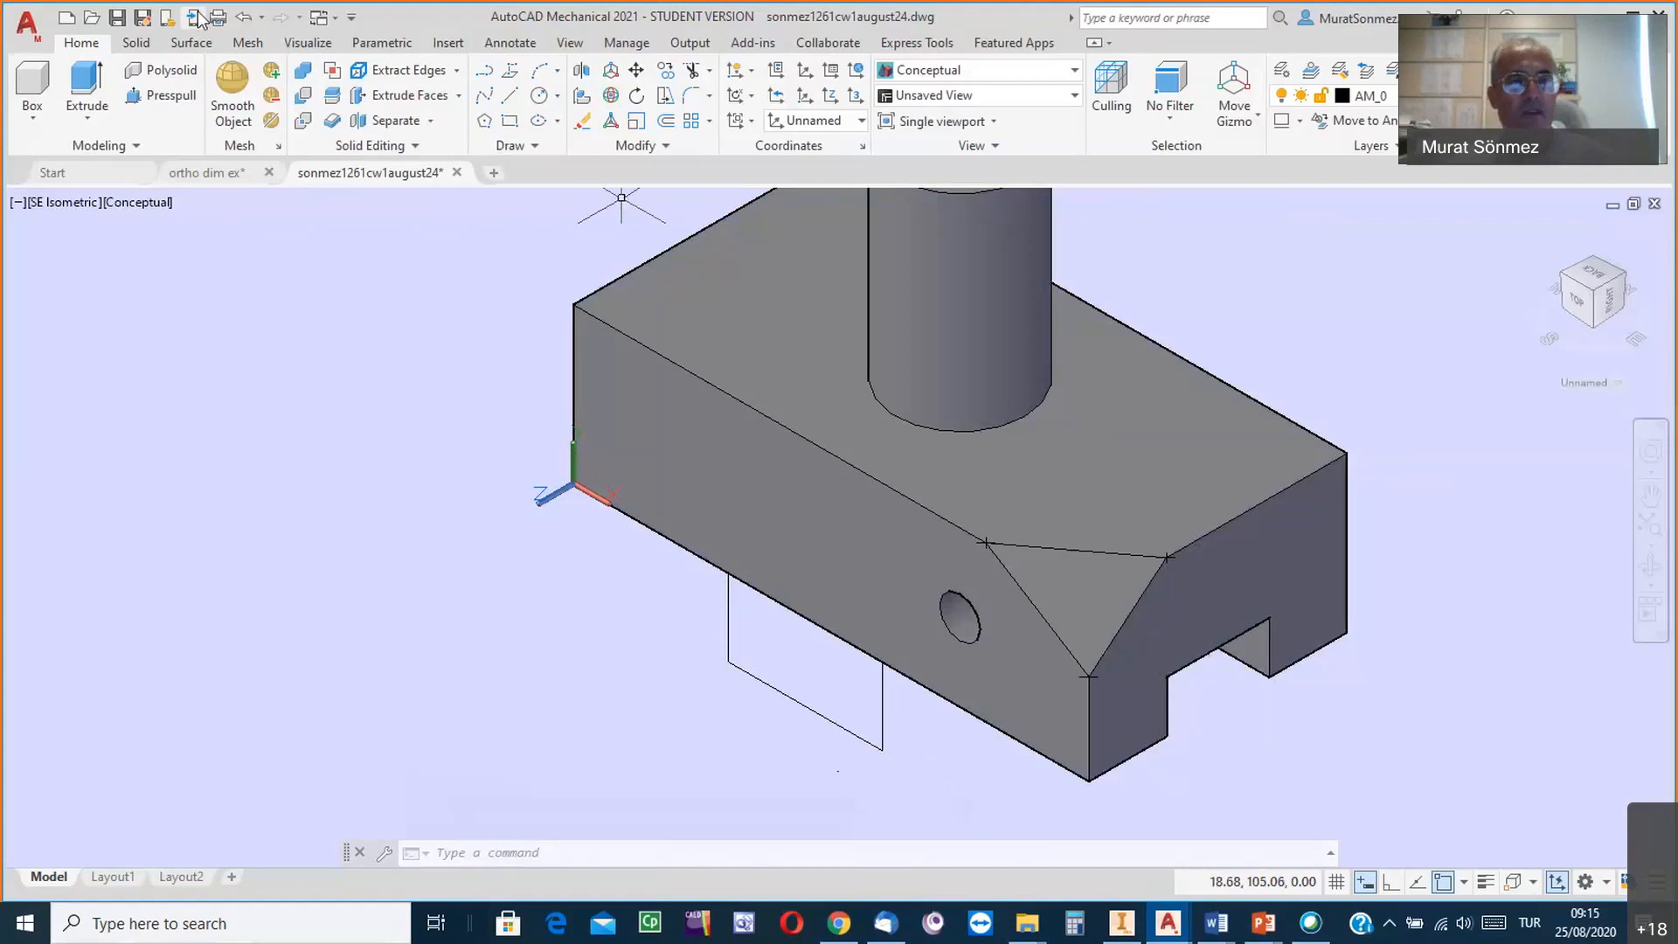
{"action": "left_click", "coordinate": [243, 17]}
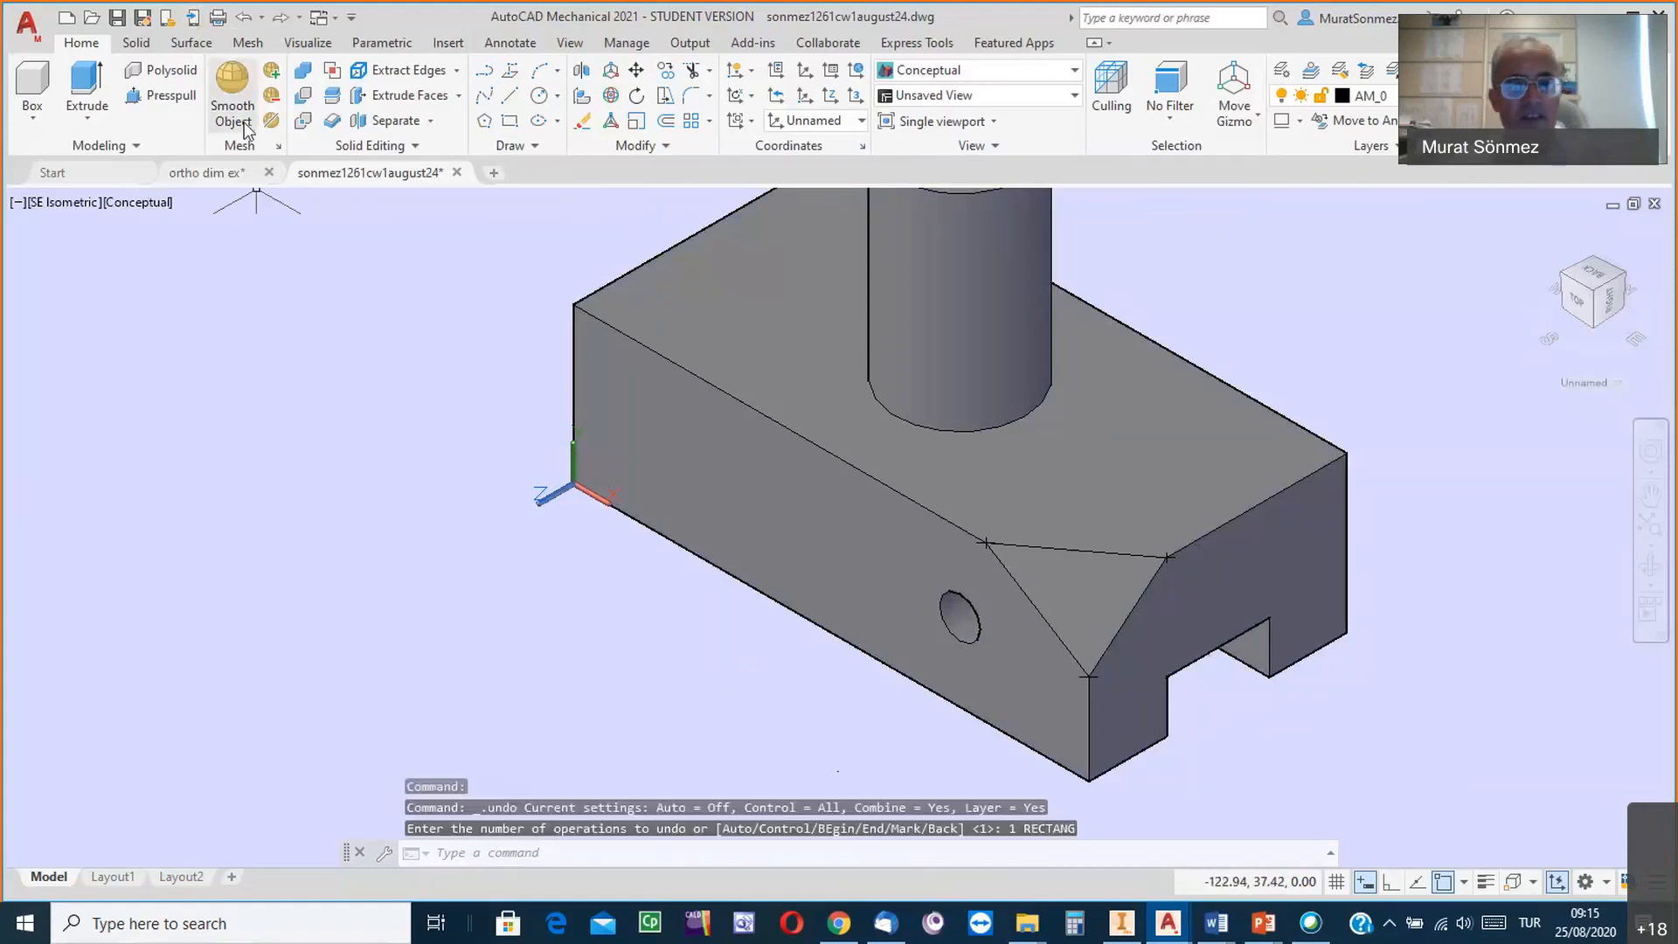
Draw a rectangle on the block's long side face with first corner 60,0, length 60 and height 30.
{"action": "left_click", "coordinate": [510, 122]}
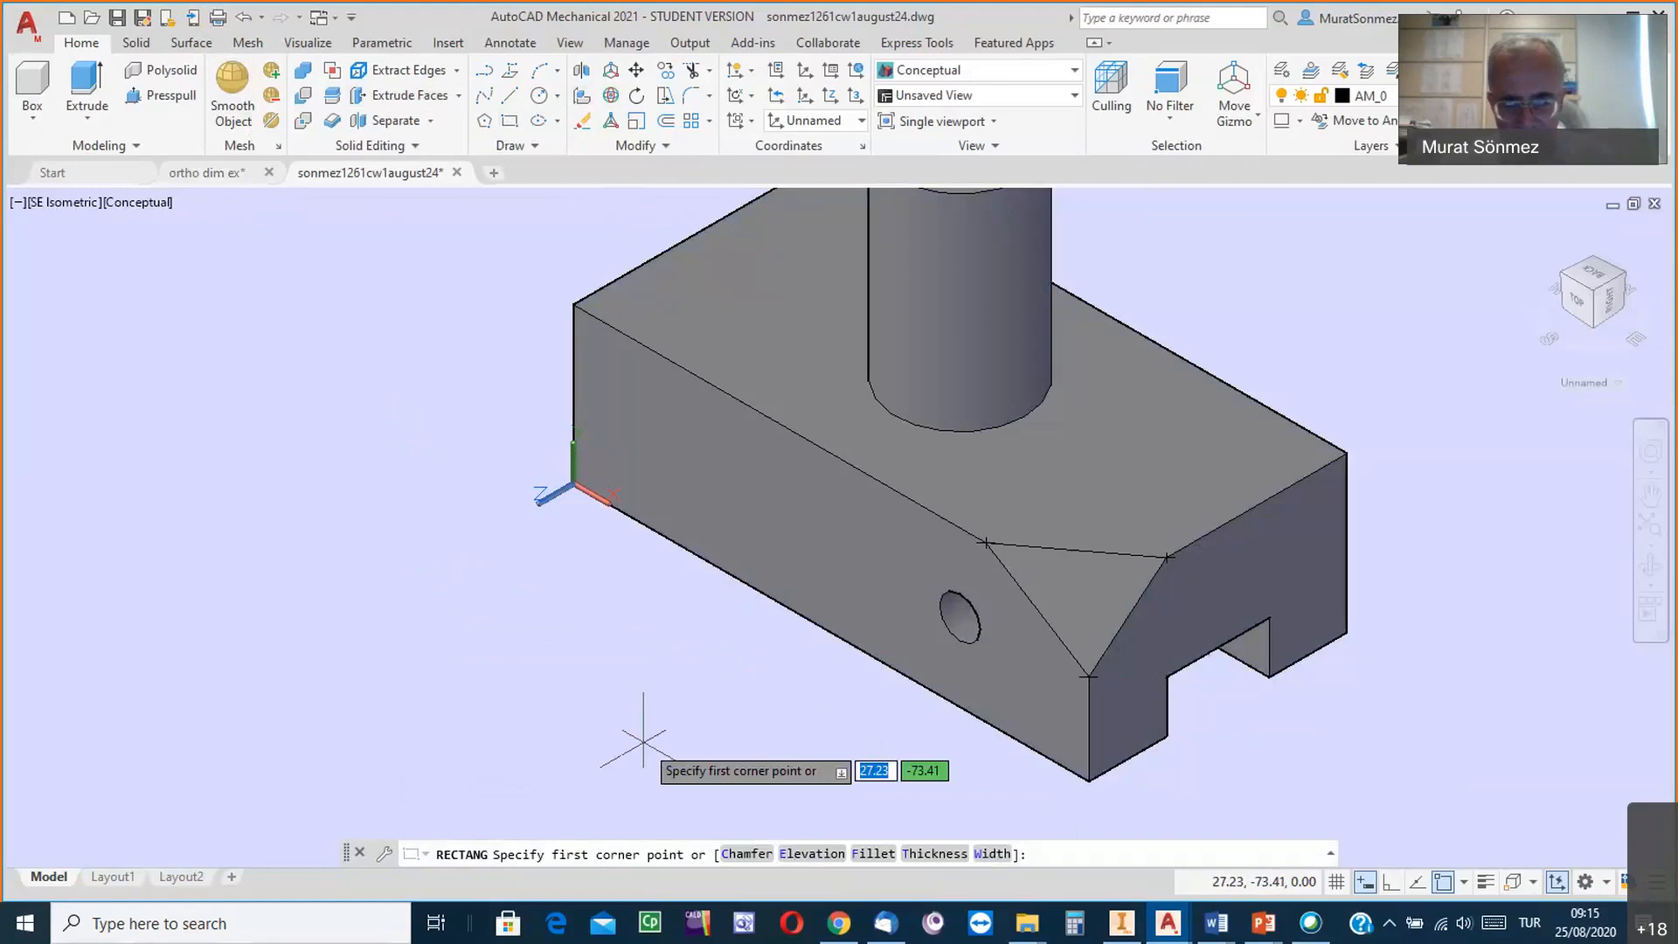
{"action": "type", "text": "60"}
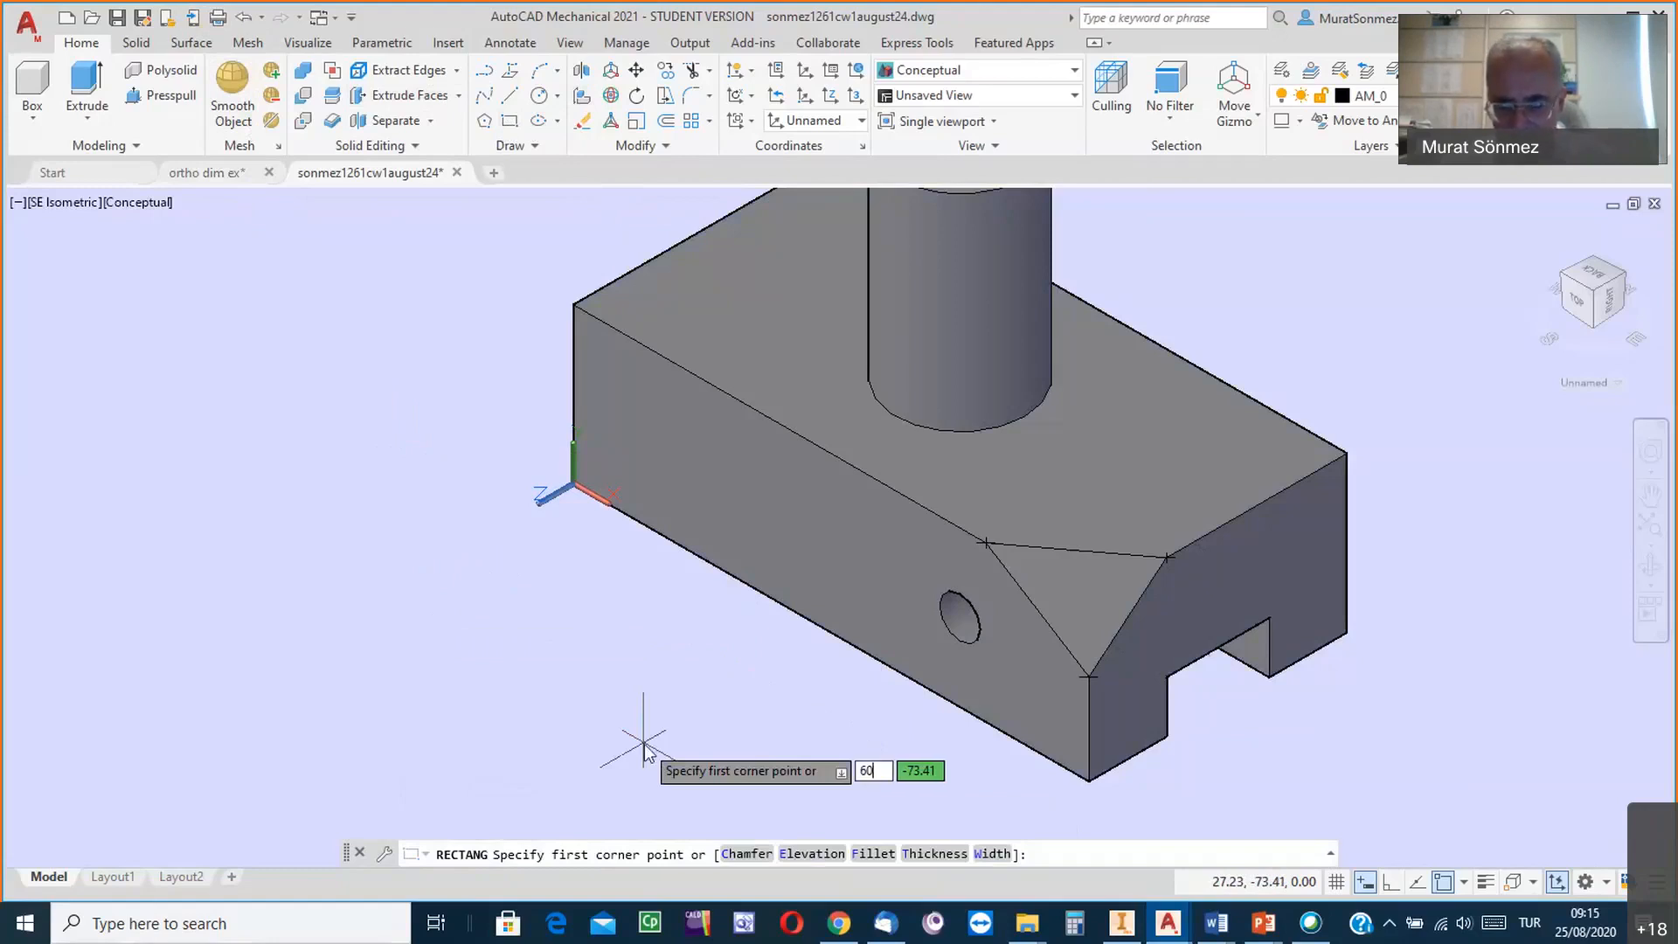
{"action": "key", "text": "Tab"}
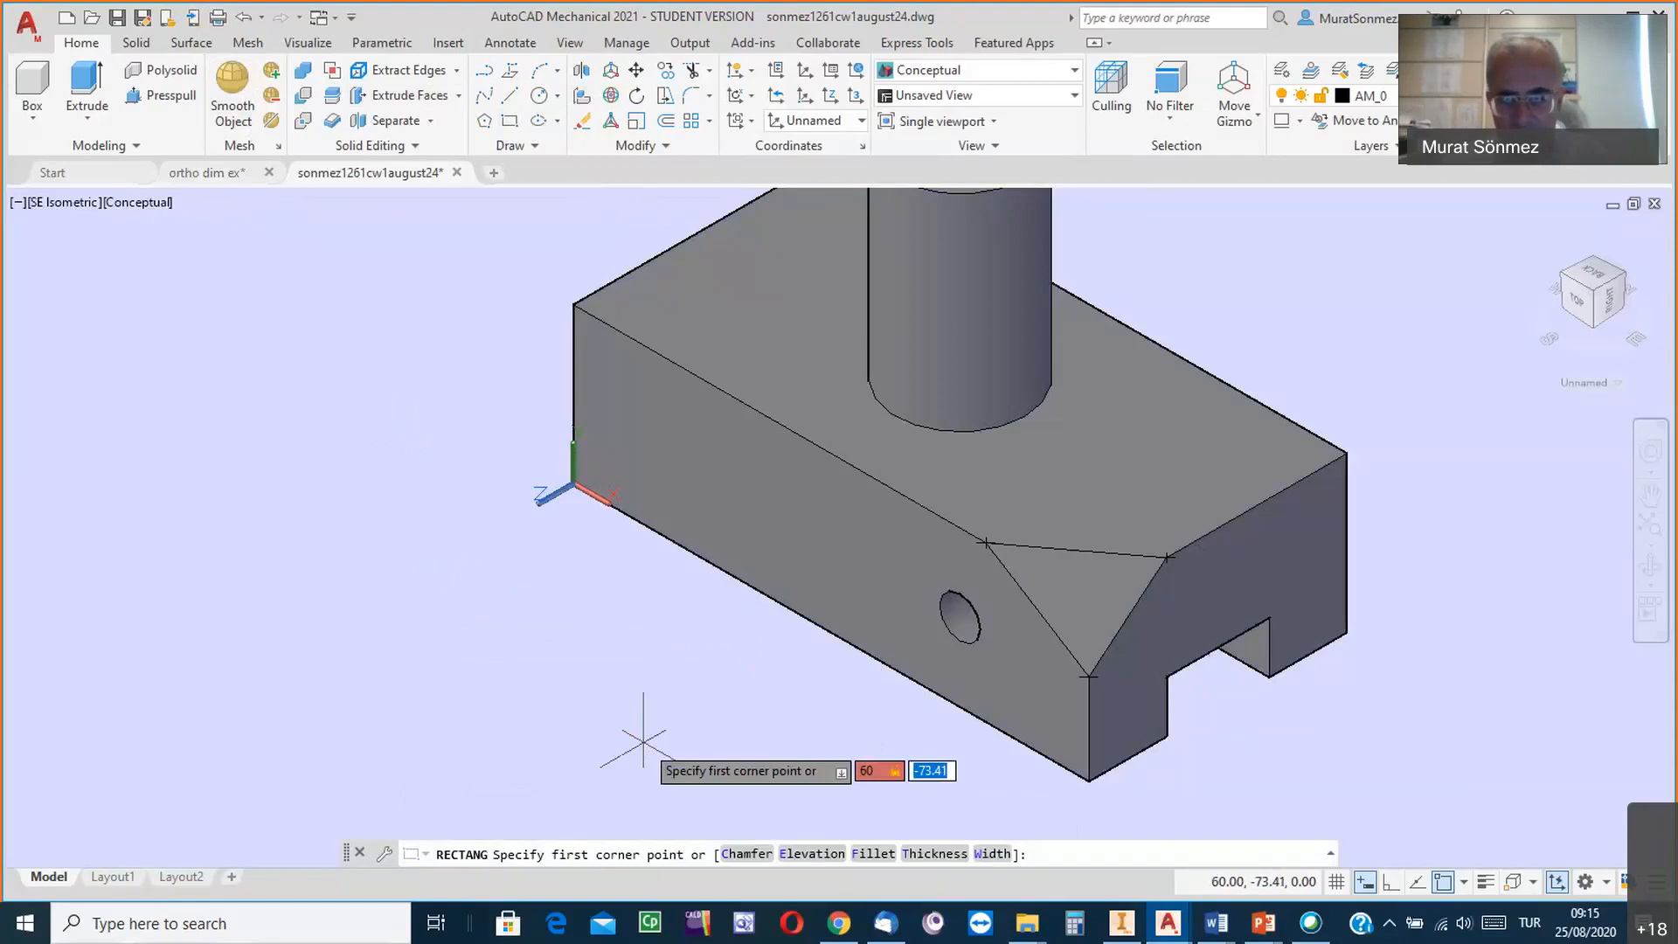
{"action": "type", "text": "0"}
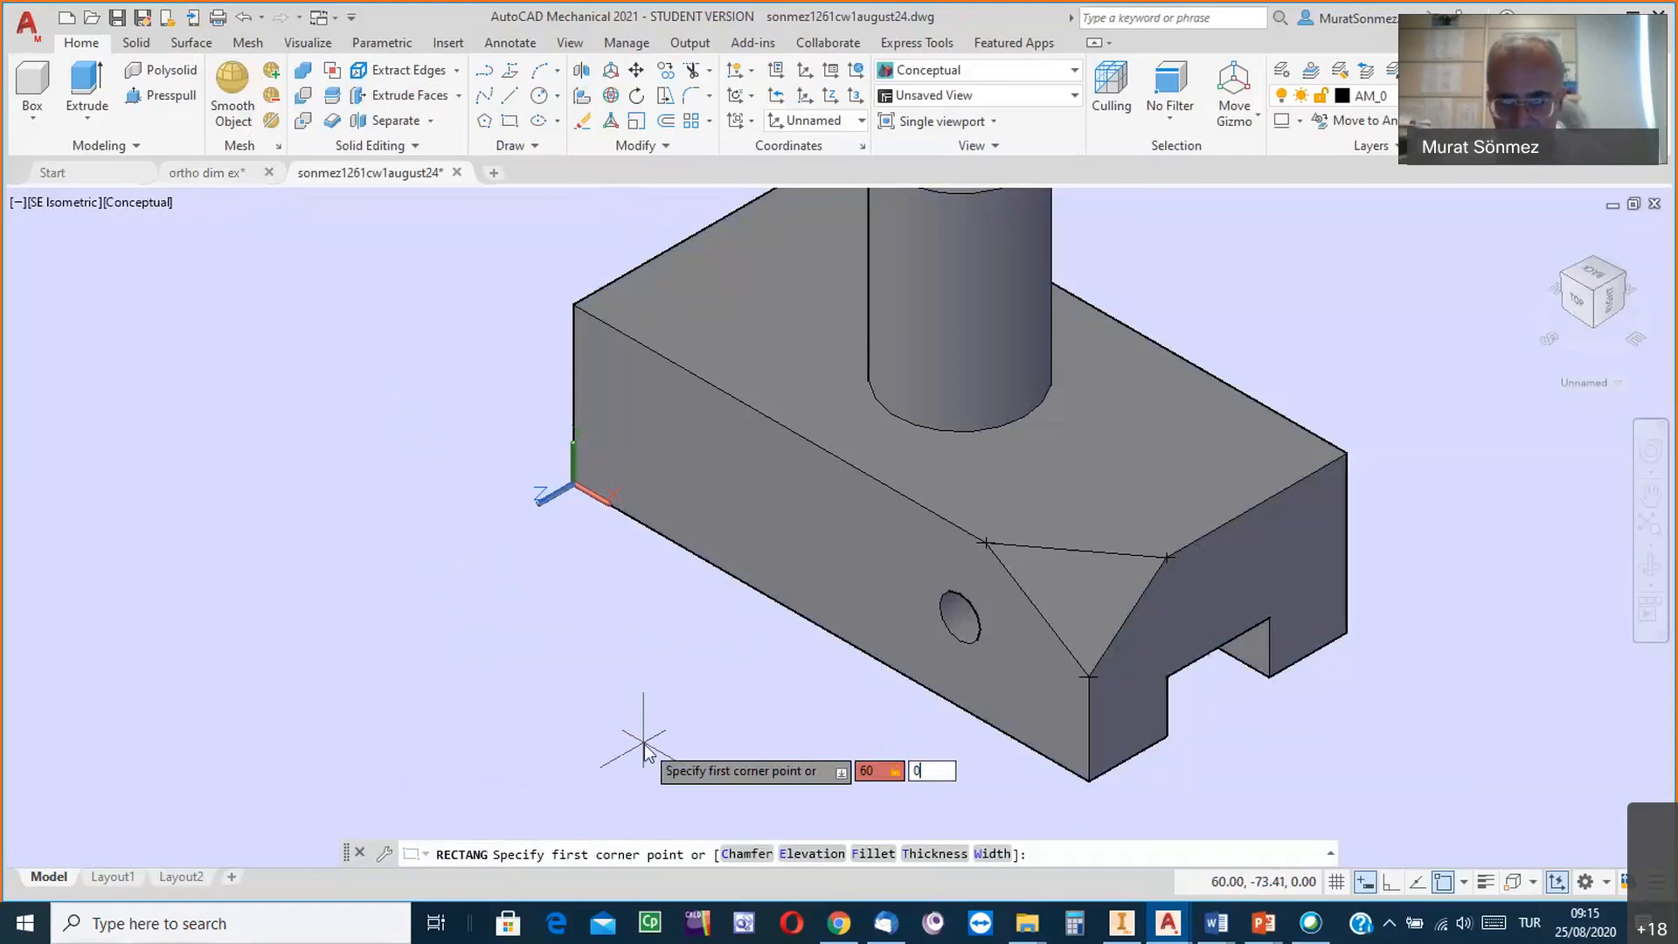
{"action": "key", "text": "Return"}
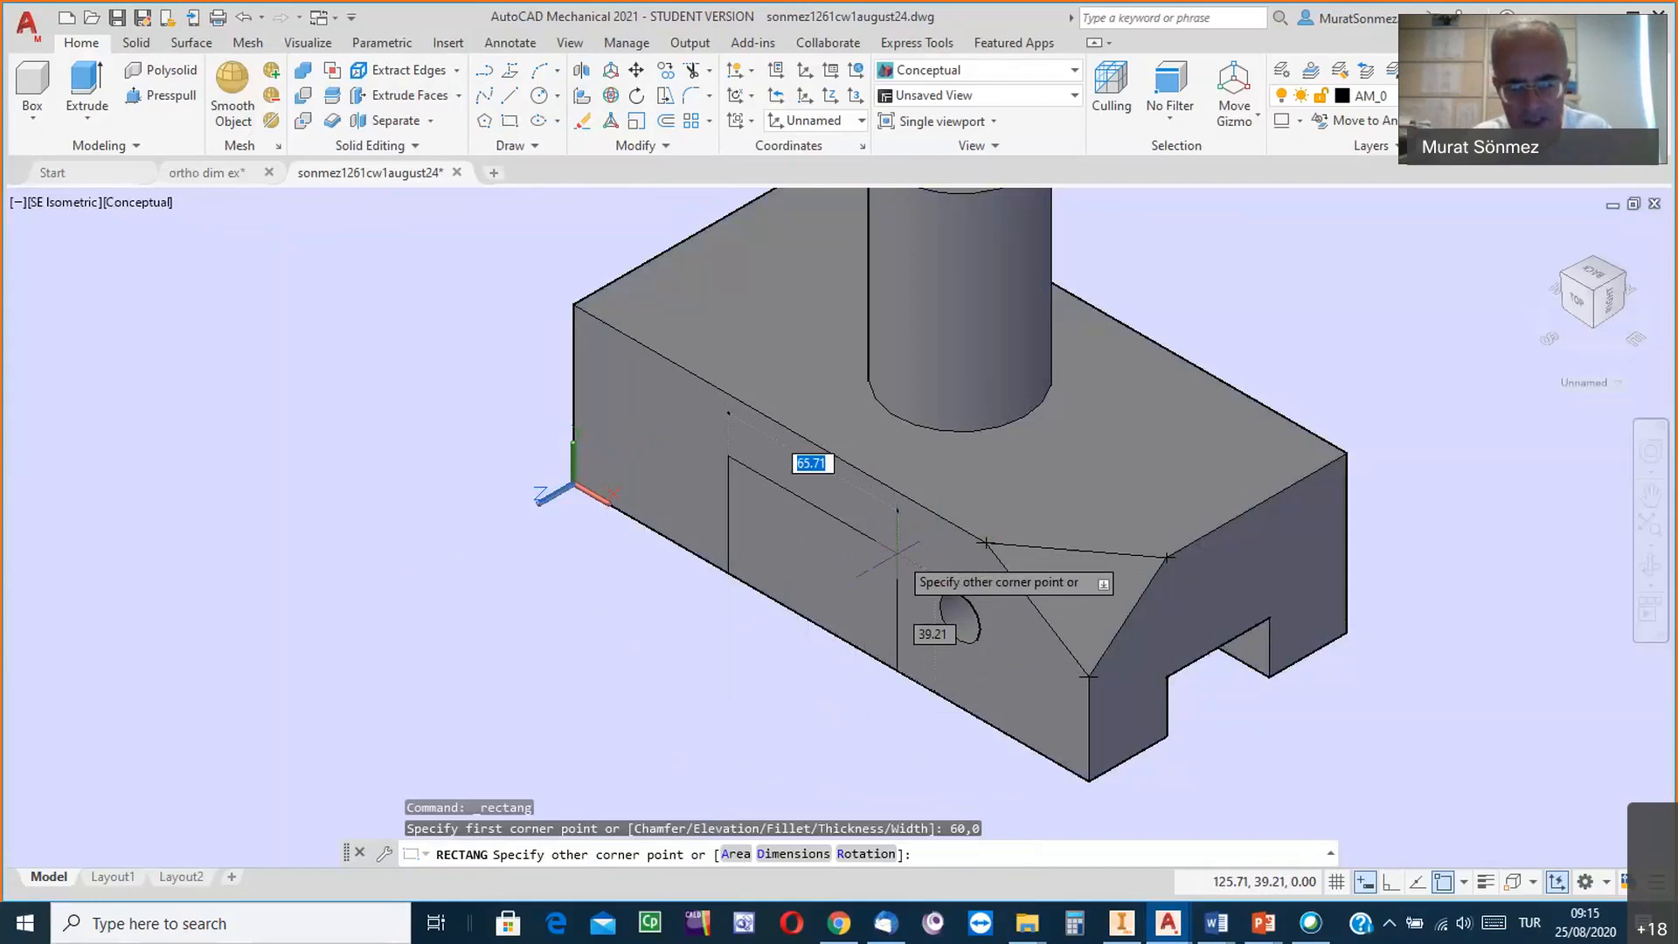
{"action": "type", "text": "60"}
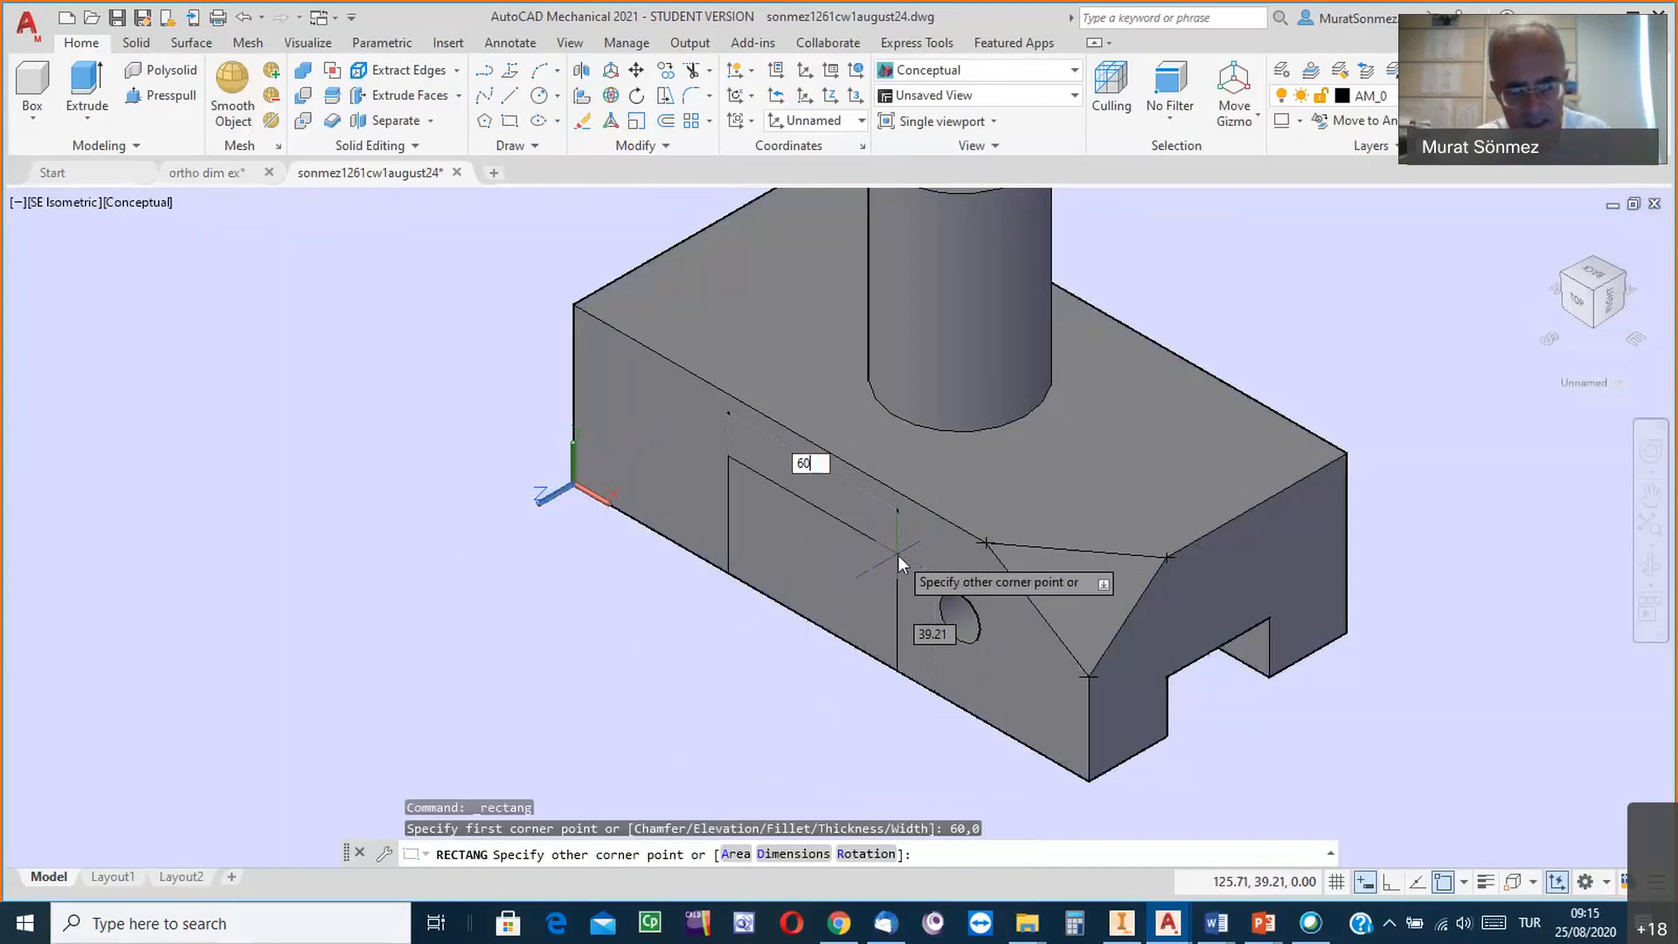
{"action": "key", "text": "Tab"}
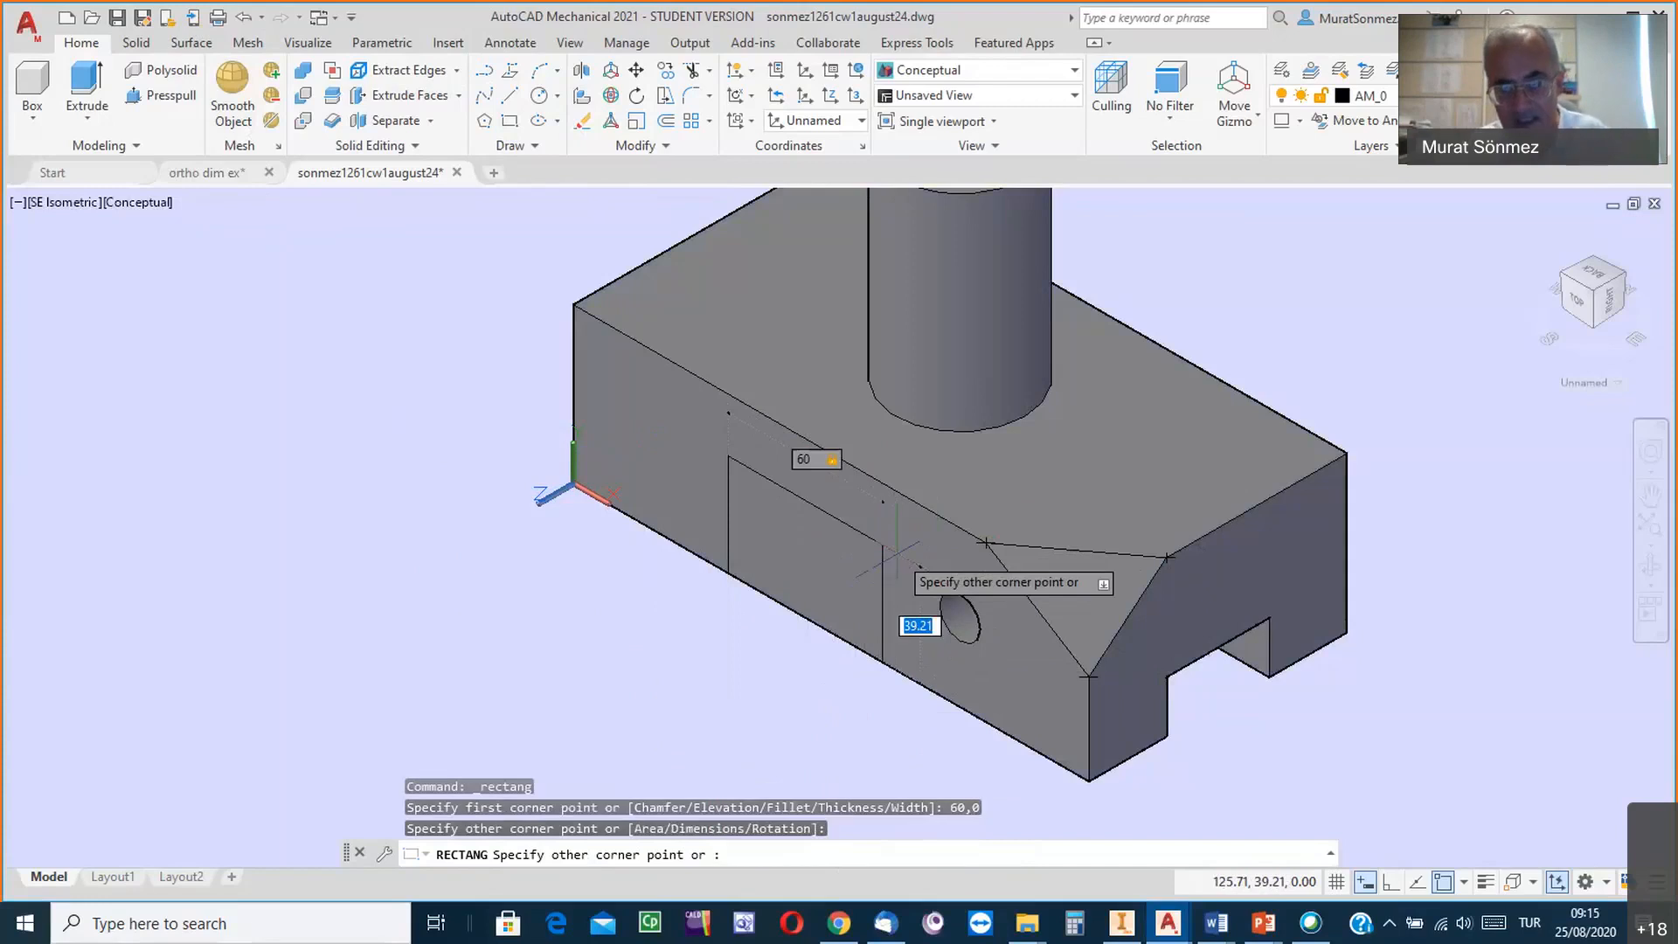
{"action": "type", "text": "30"}
{"action": "key", "text": "Return"}
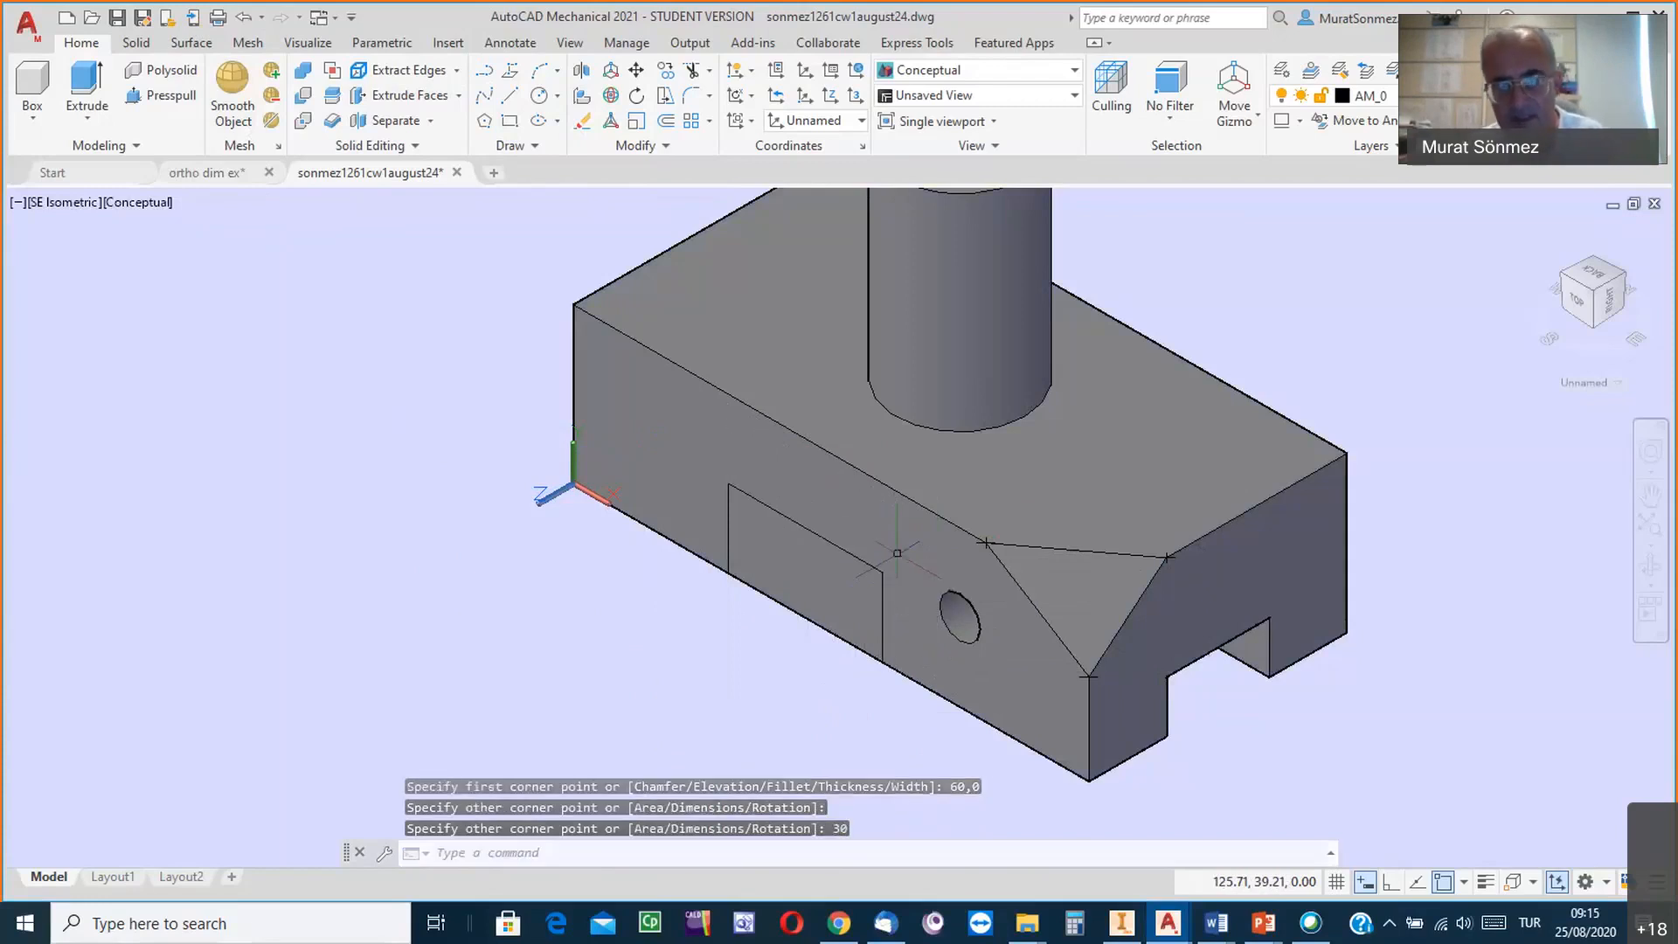
Display the model in the Wireframe visual style so the rectangle on the side face can be selected separately from the solid.
{"action": "middle_click_drag", "start_coordinate": [637, 674], "coordinate": [549, 680]}
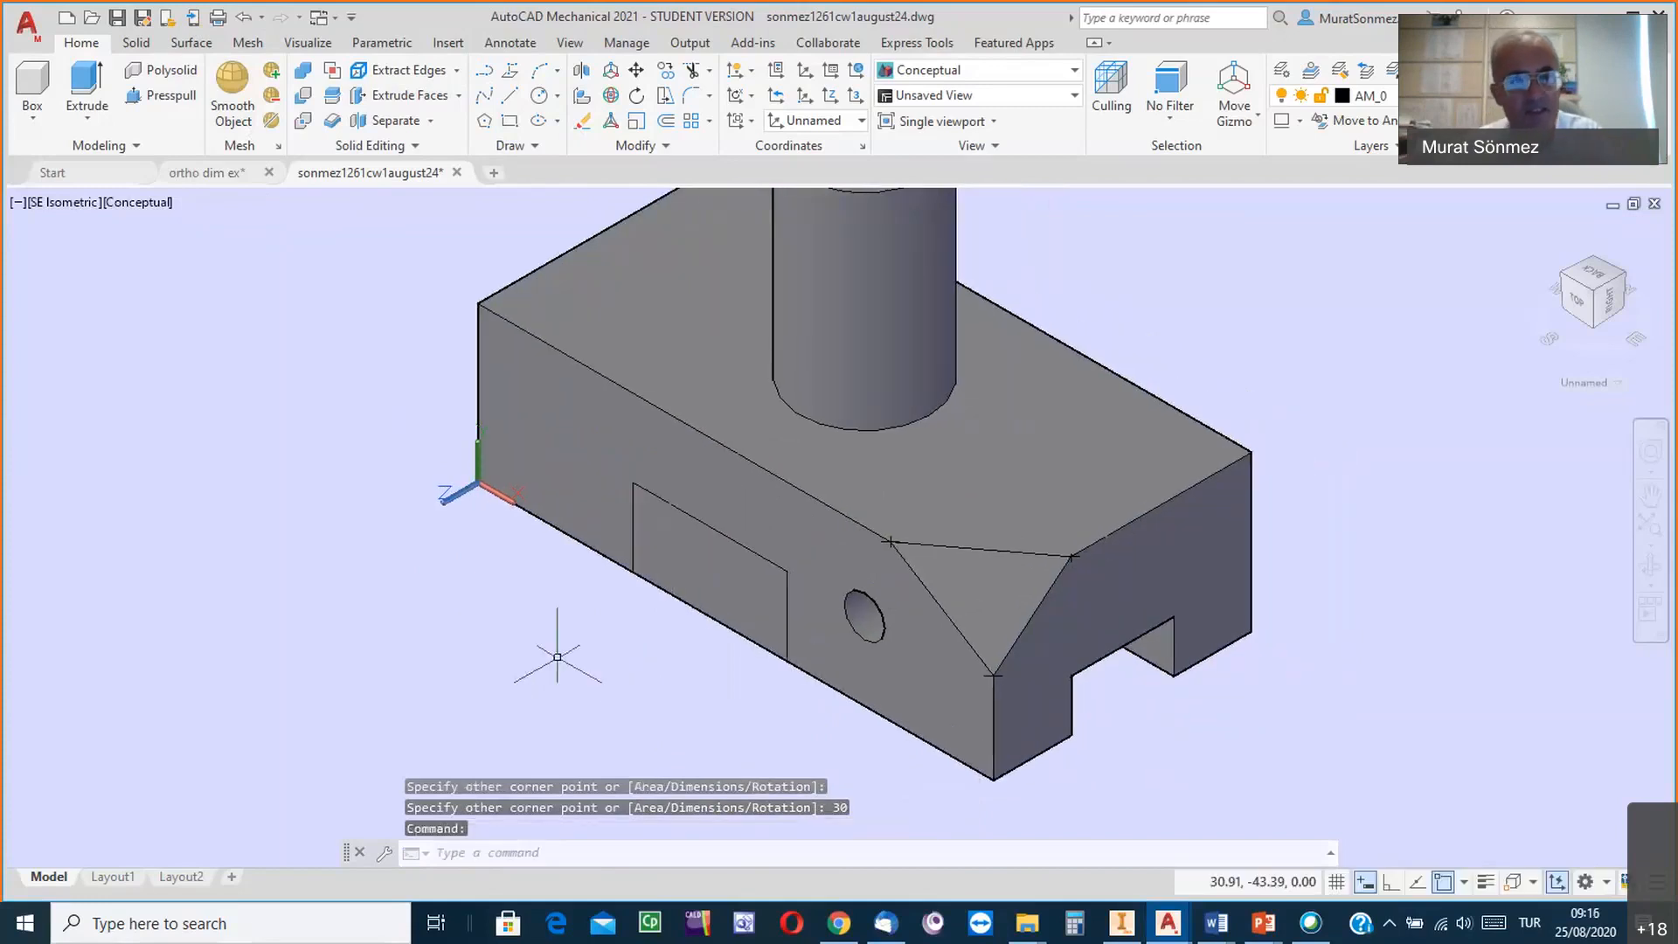
{"action": "left_click", "coordinate": [87, 83]}
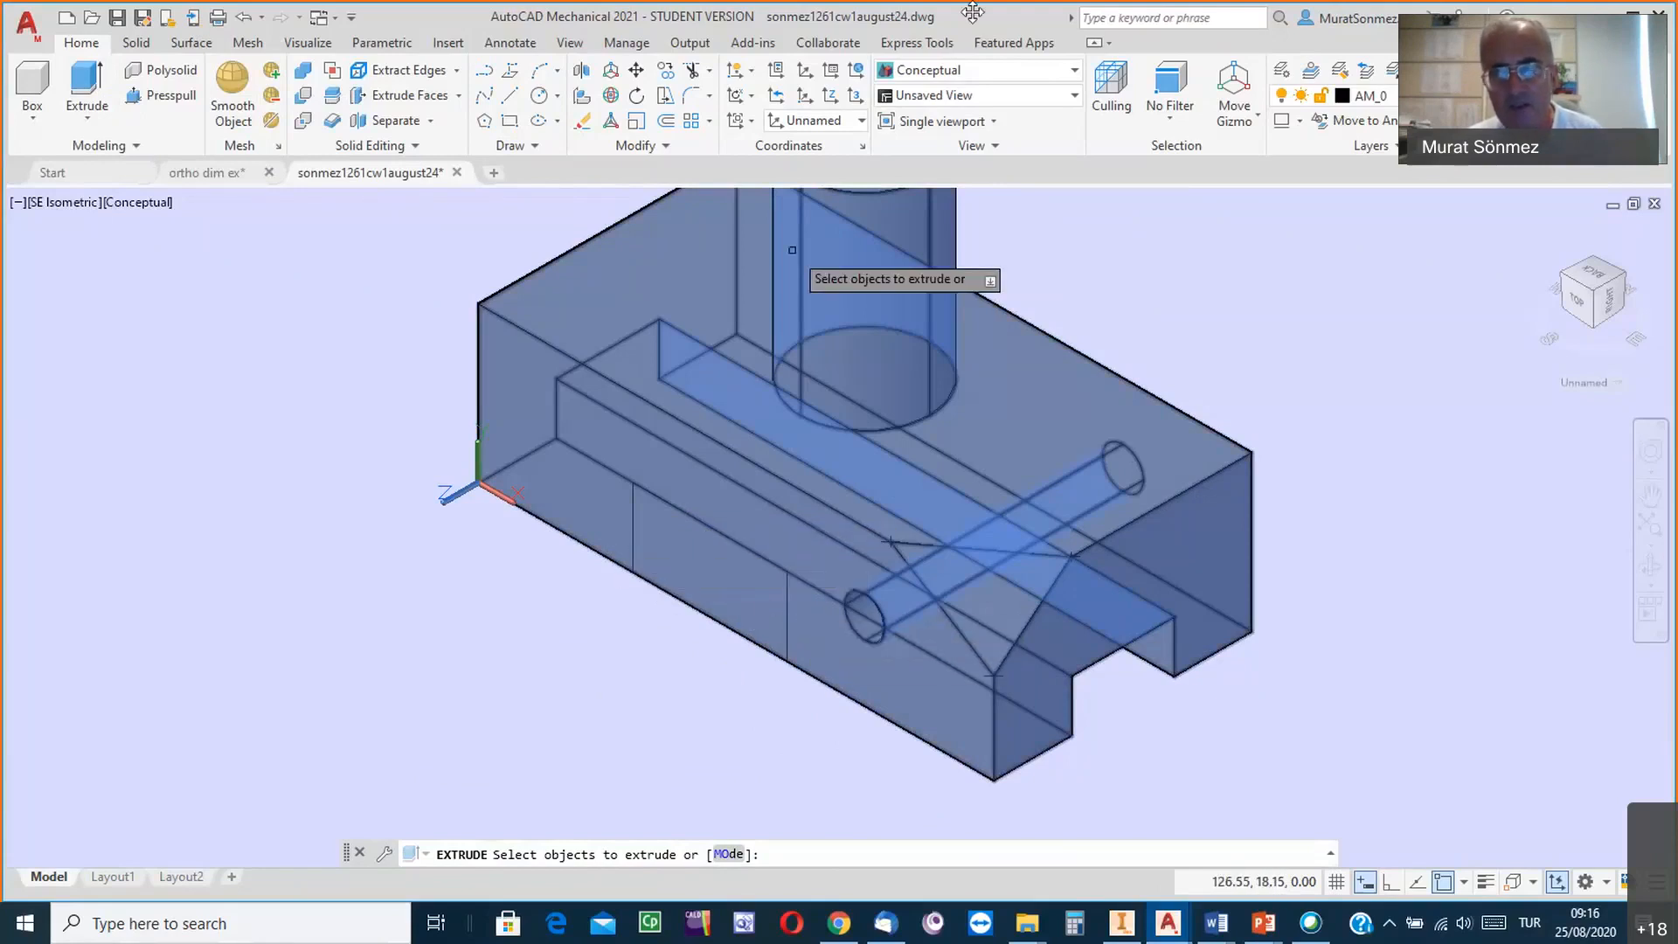
{"action": "left_click", "coordinate": [1073, 74]}
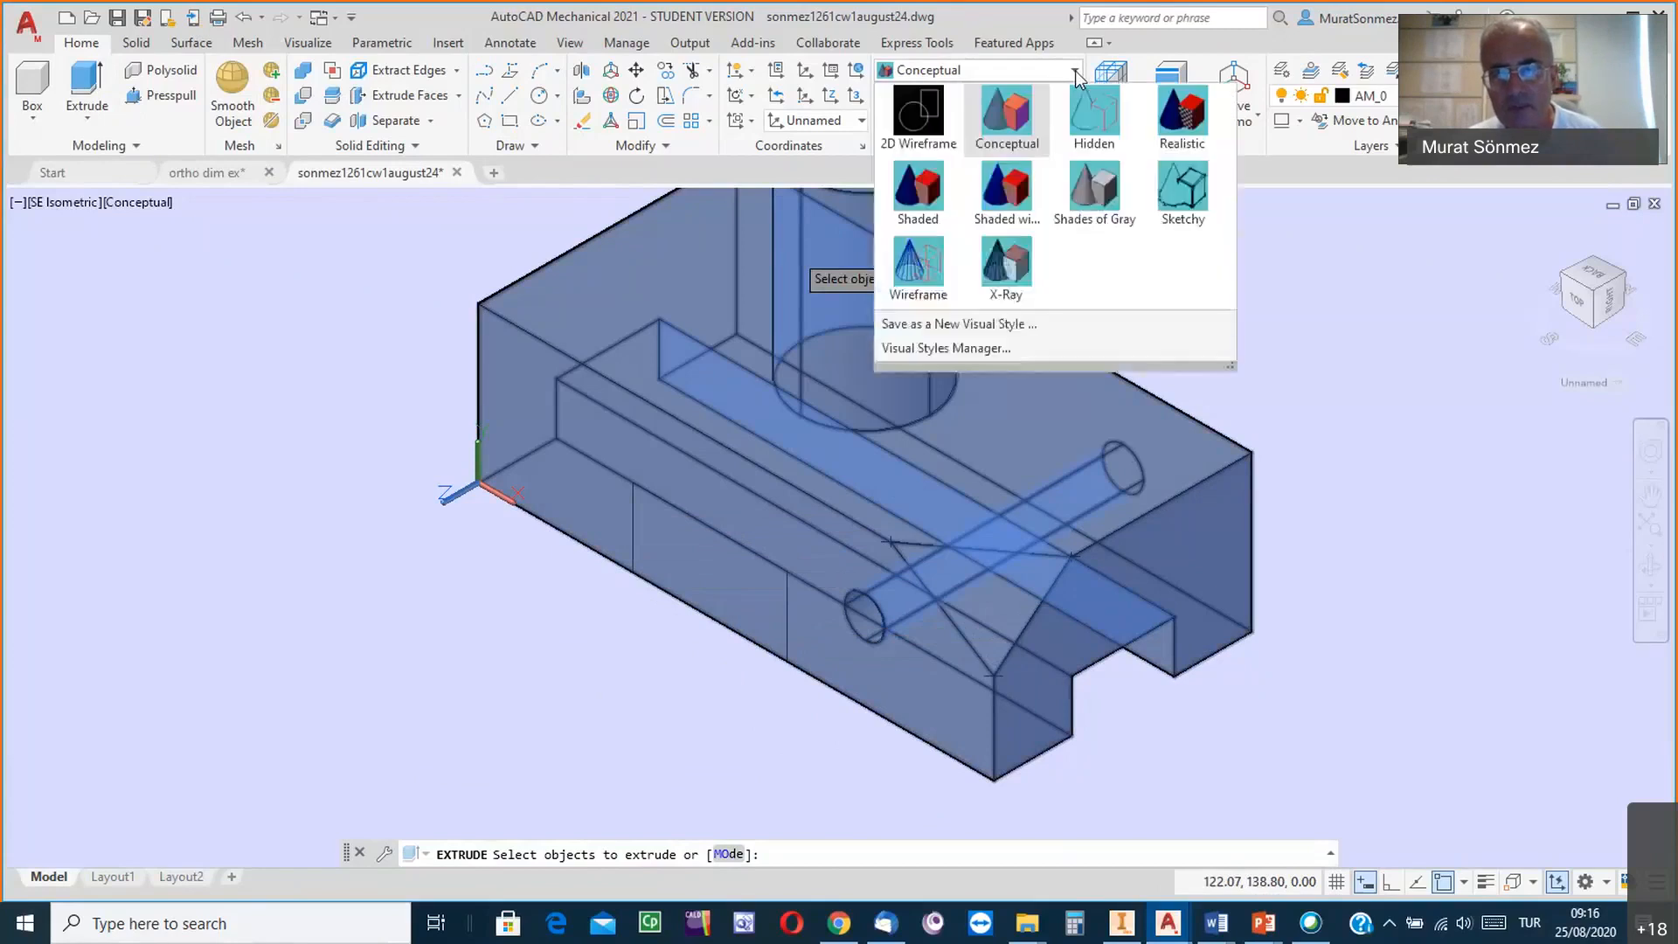
{"action": "left_click", "coordinate": [928, 267]}
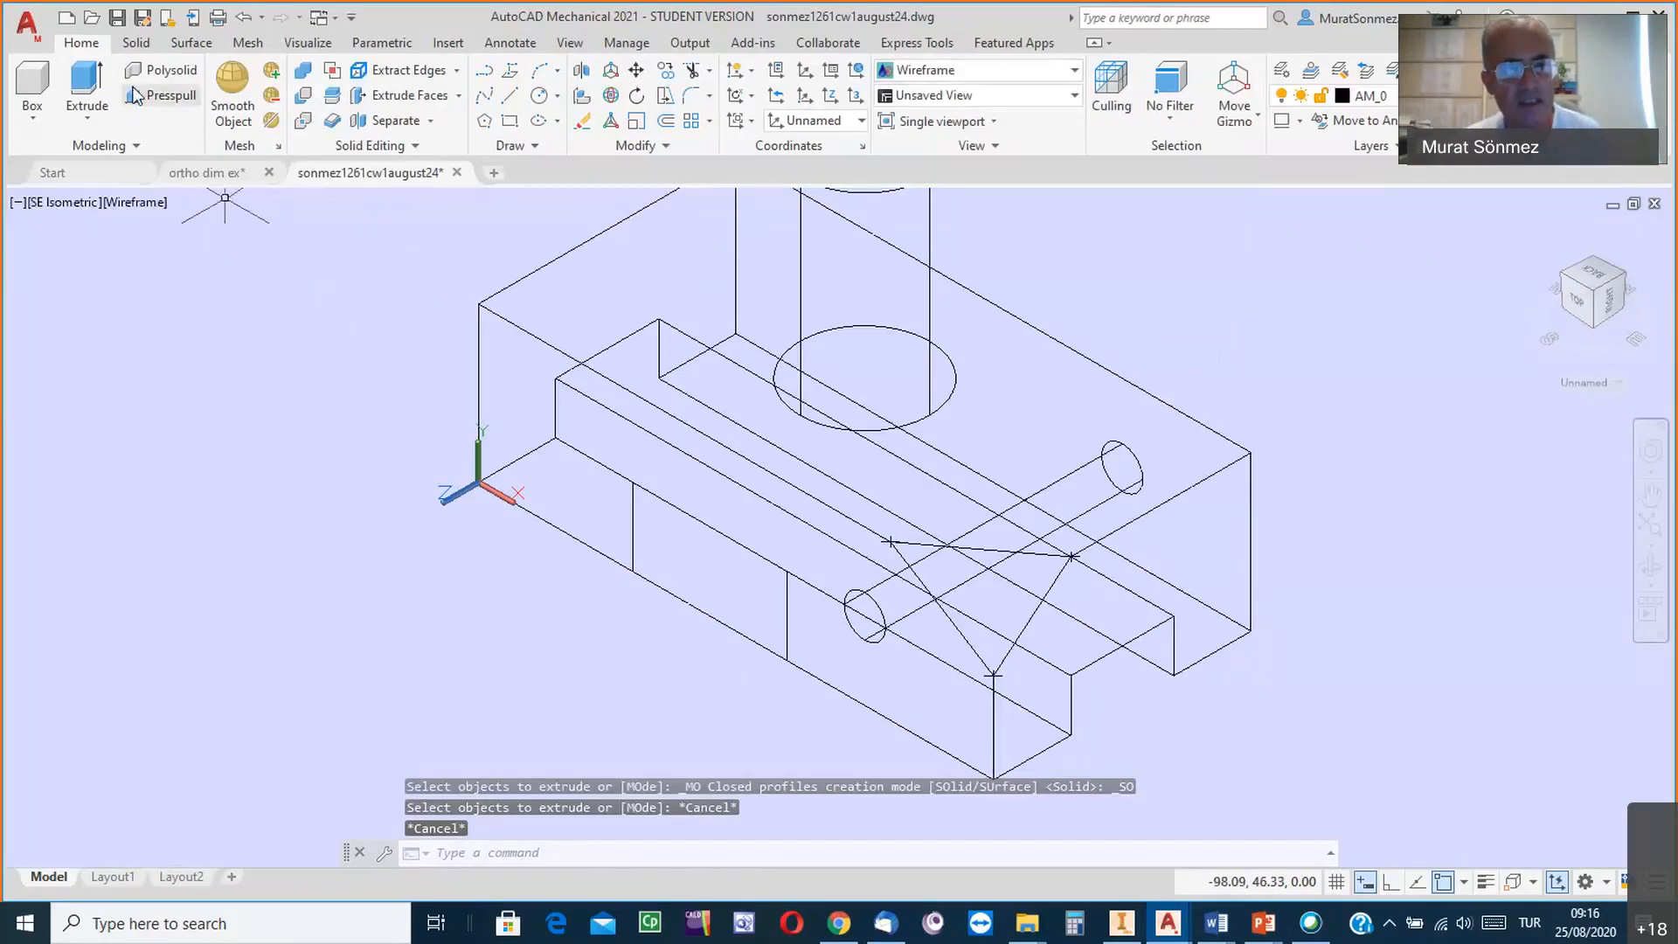
Extrude the rectangle on the block's long side face 40 units into the block.
{"action": "left_click", "coordinate": [87, 83]}
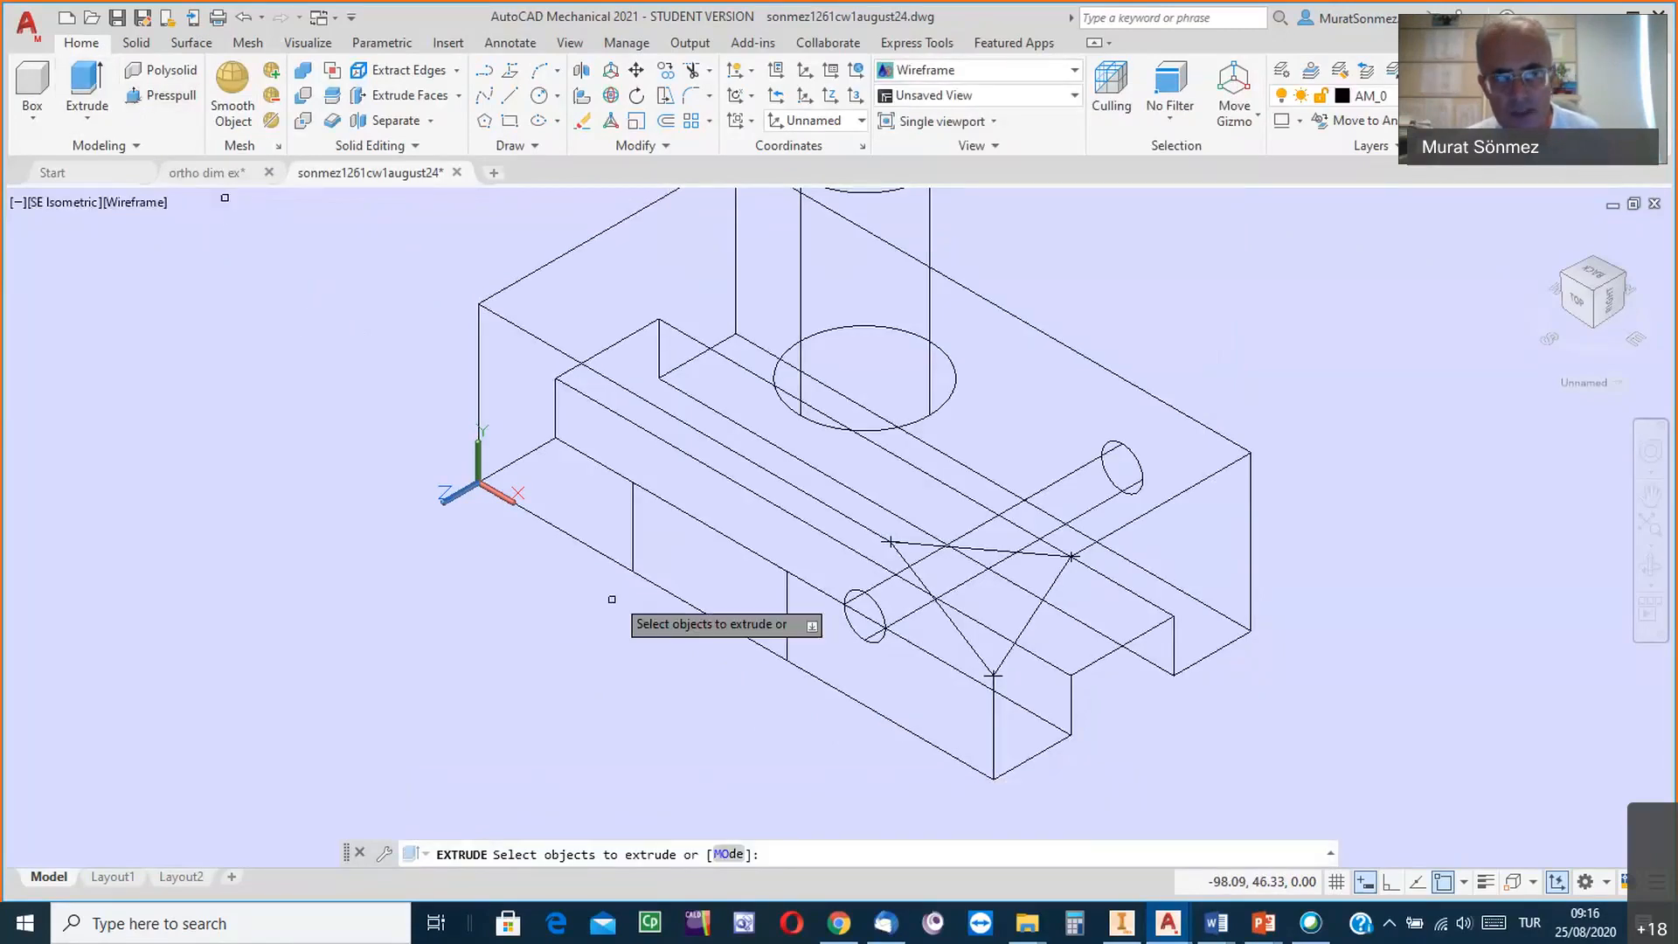
{"action": "left_click", "coordinate": [632, 530]}
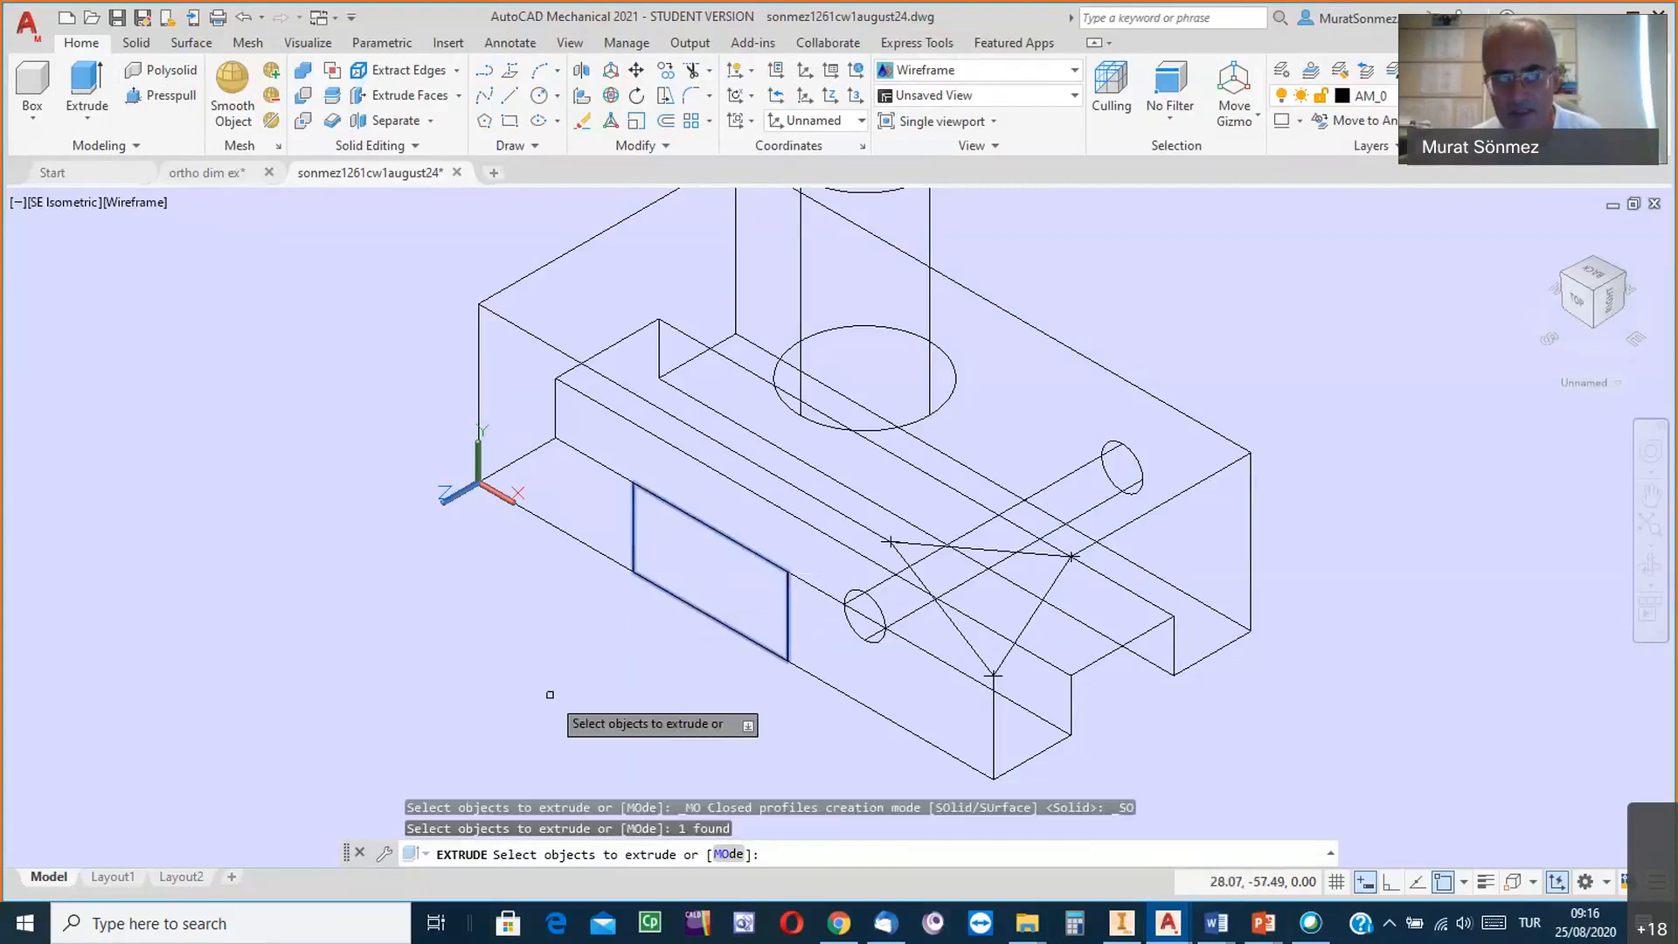
{"action": "key", "text": "Return"}
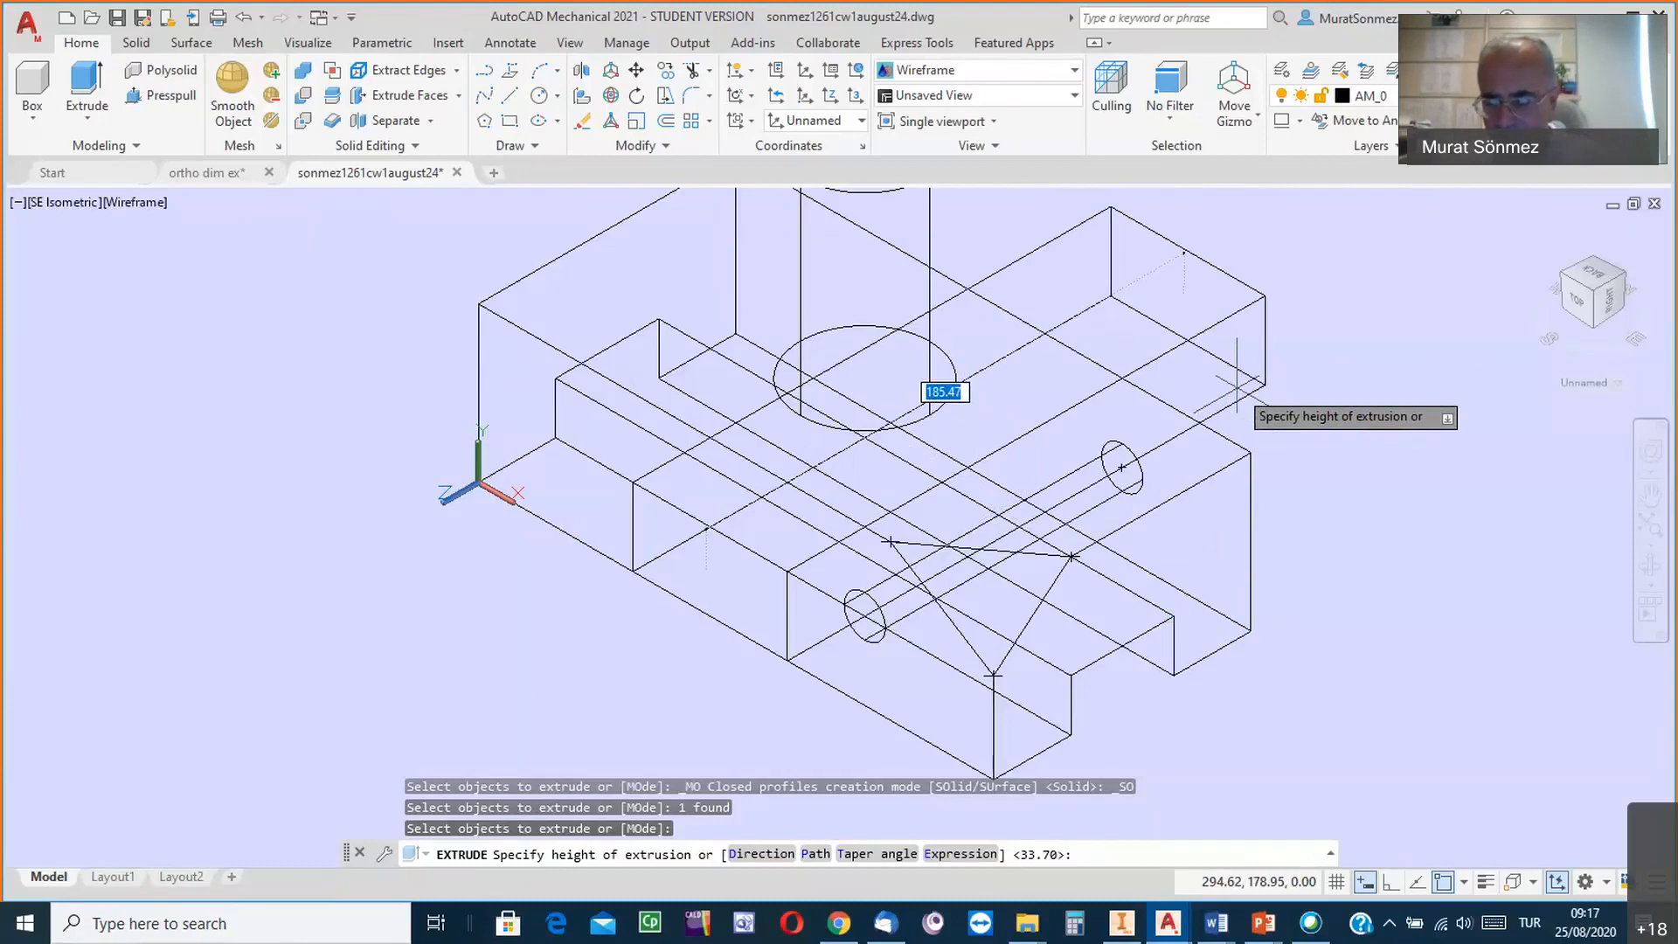
{"action": "type", "text": "40"}
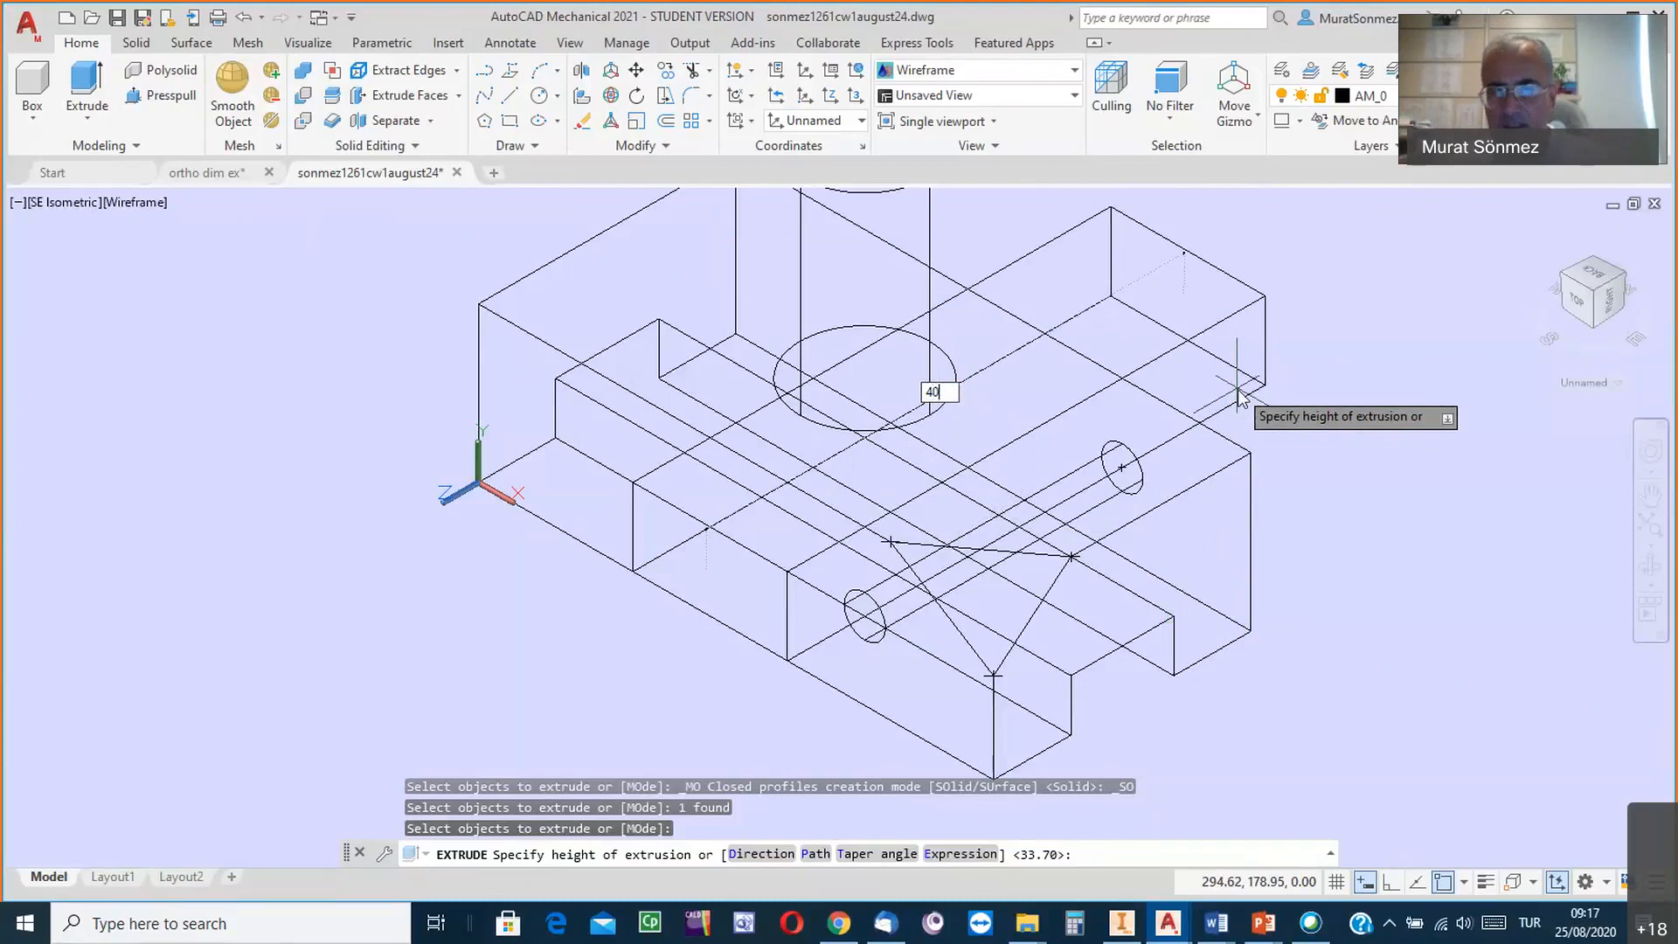
{"action": "key", "text": "Return"}
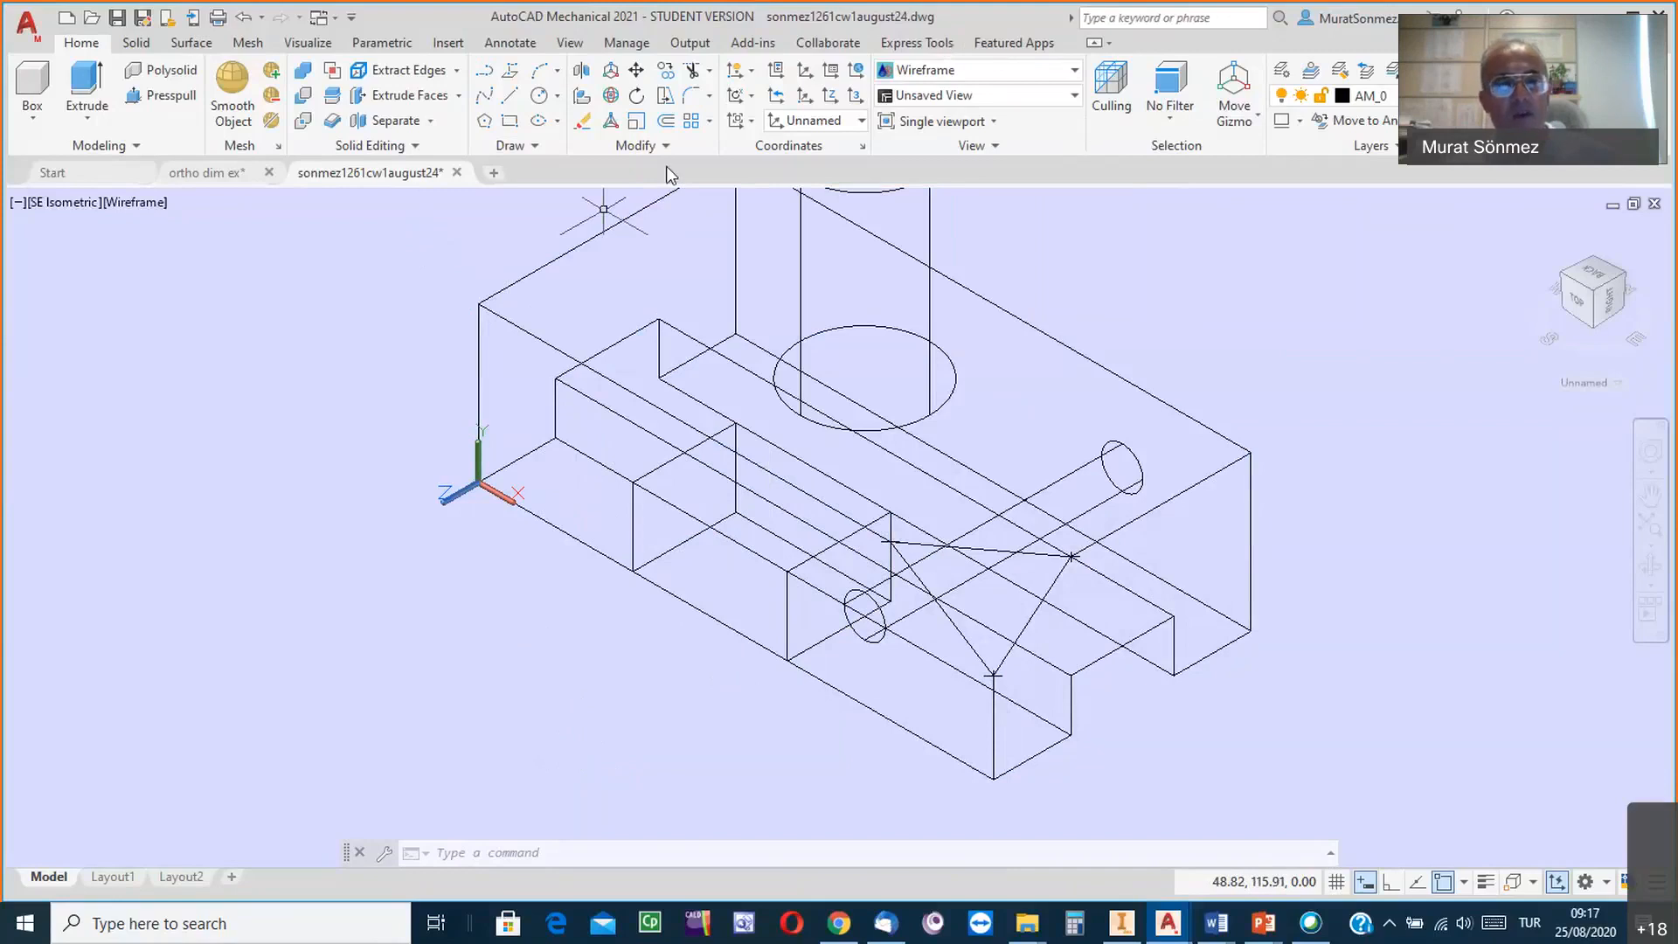
Subtract the extruded box from the main block to cut a notch in its long side.
{"action": "left_click", "coordinate": [303, 97]}
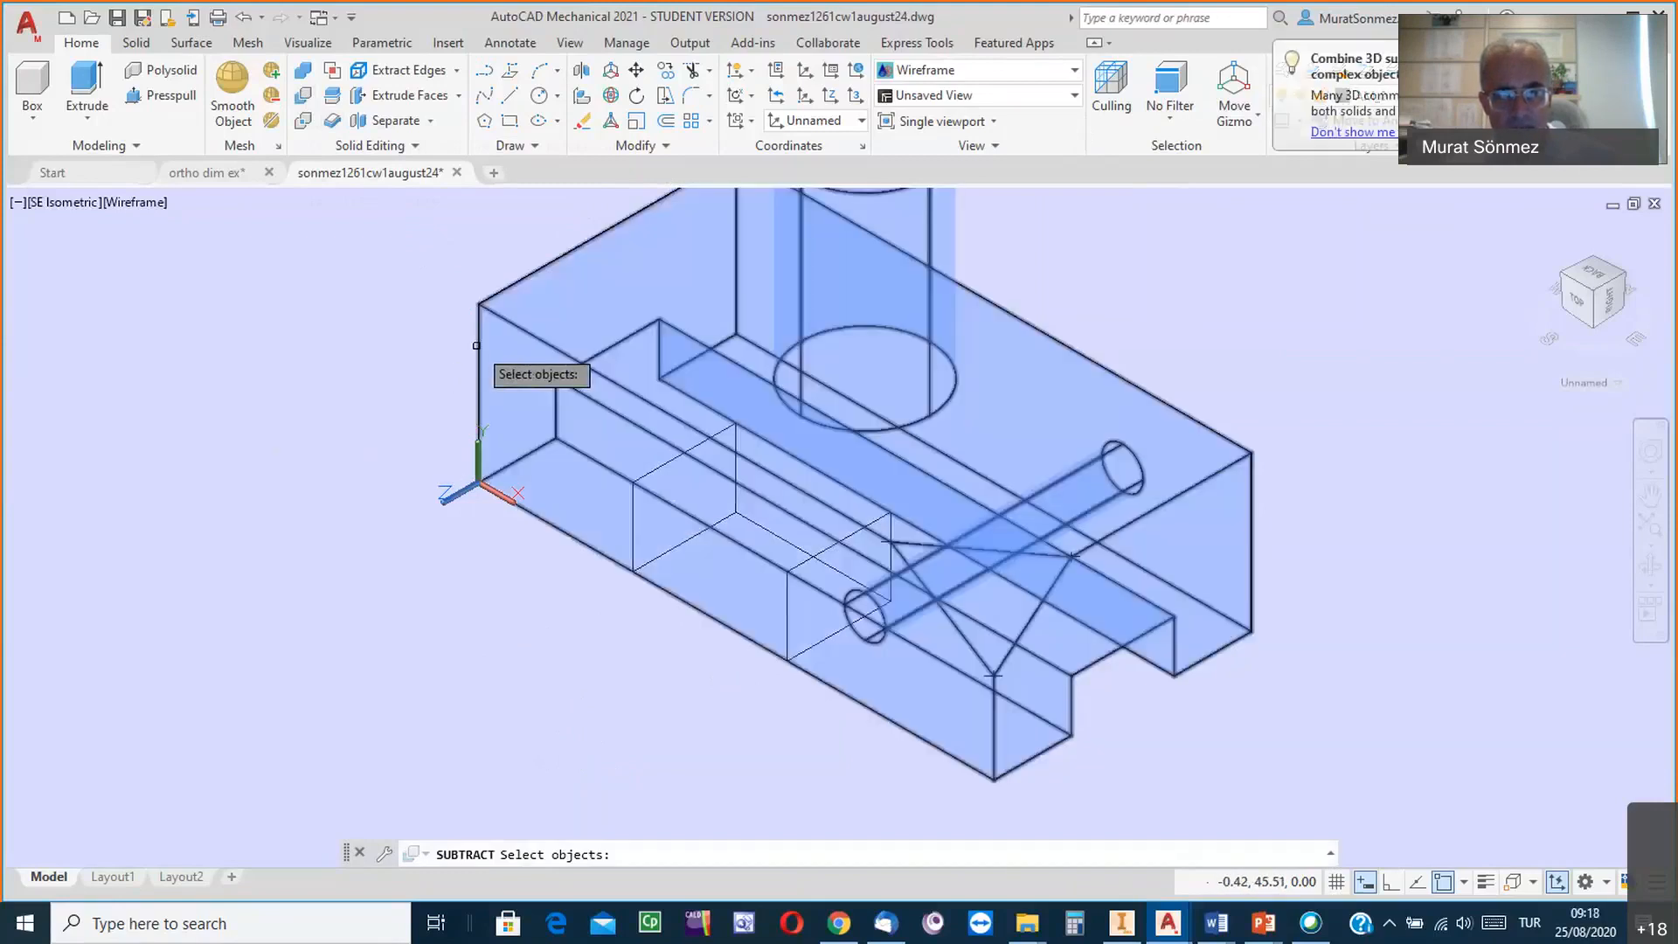
{"action": "left_click", "coordinate": [476, 345]}
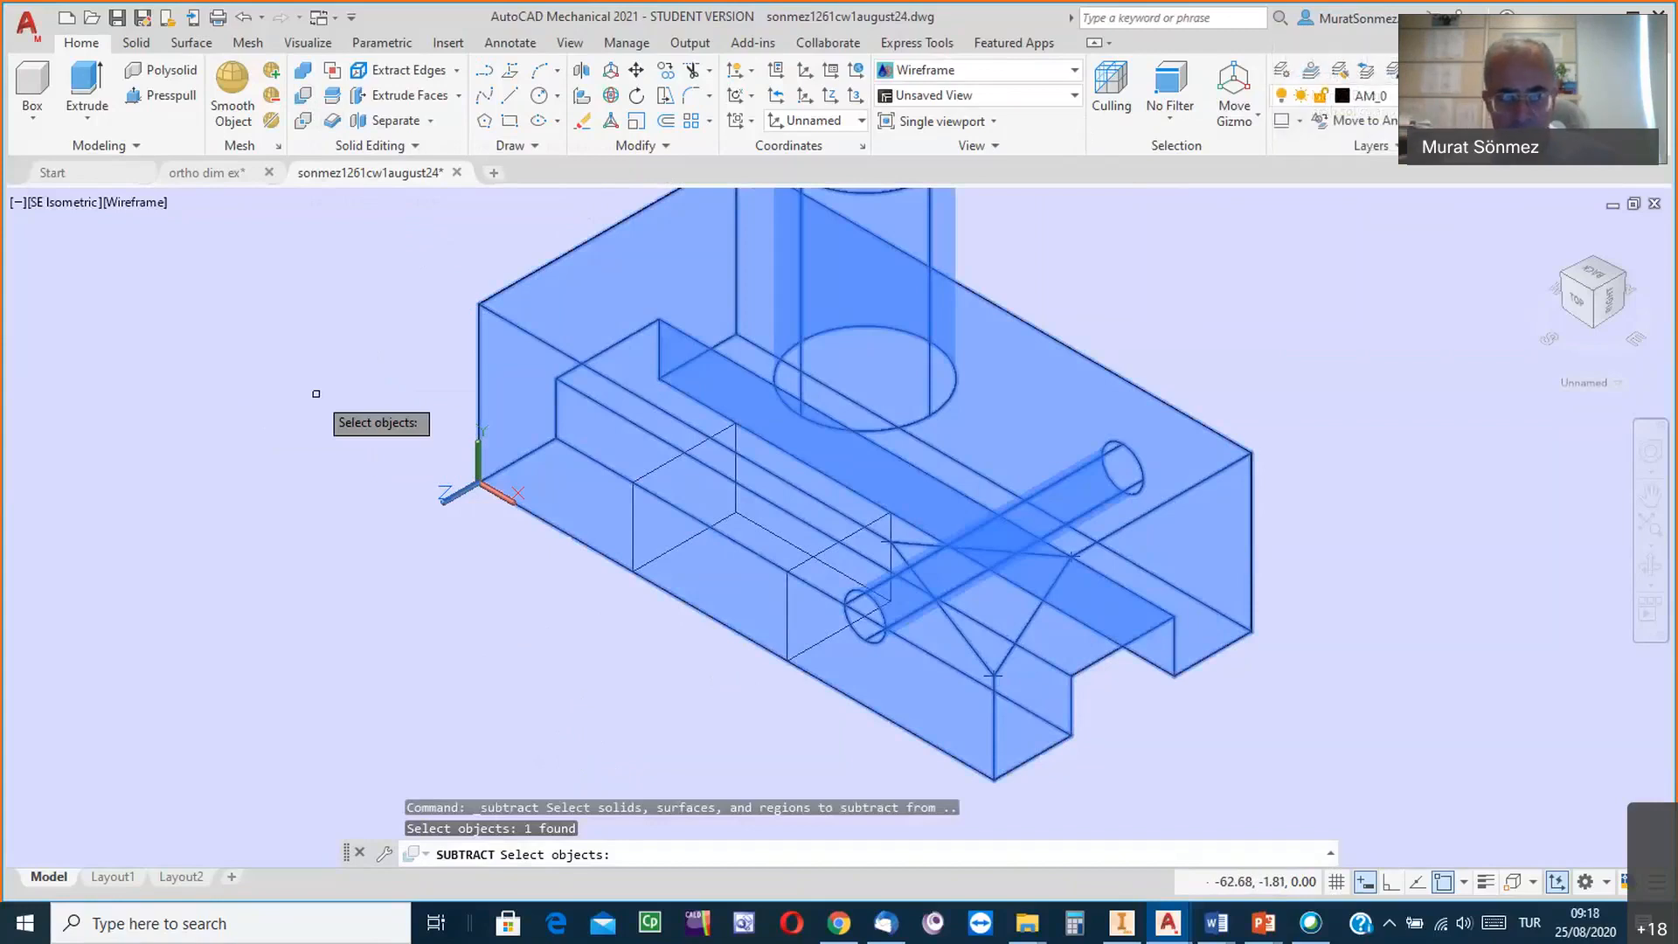
{"action": "key", "text": "Return"}
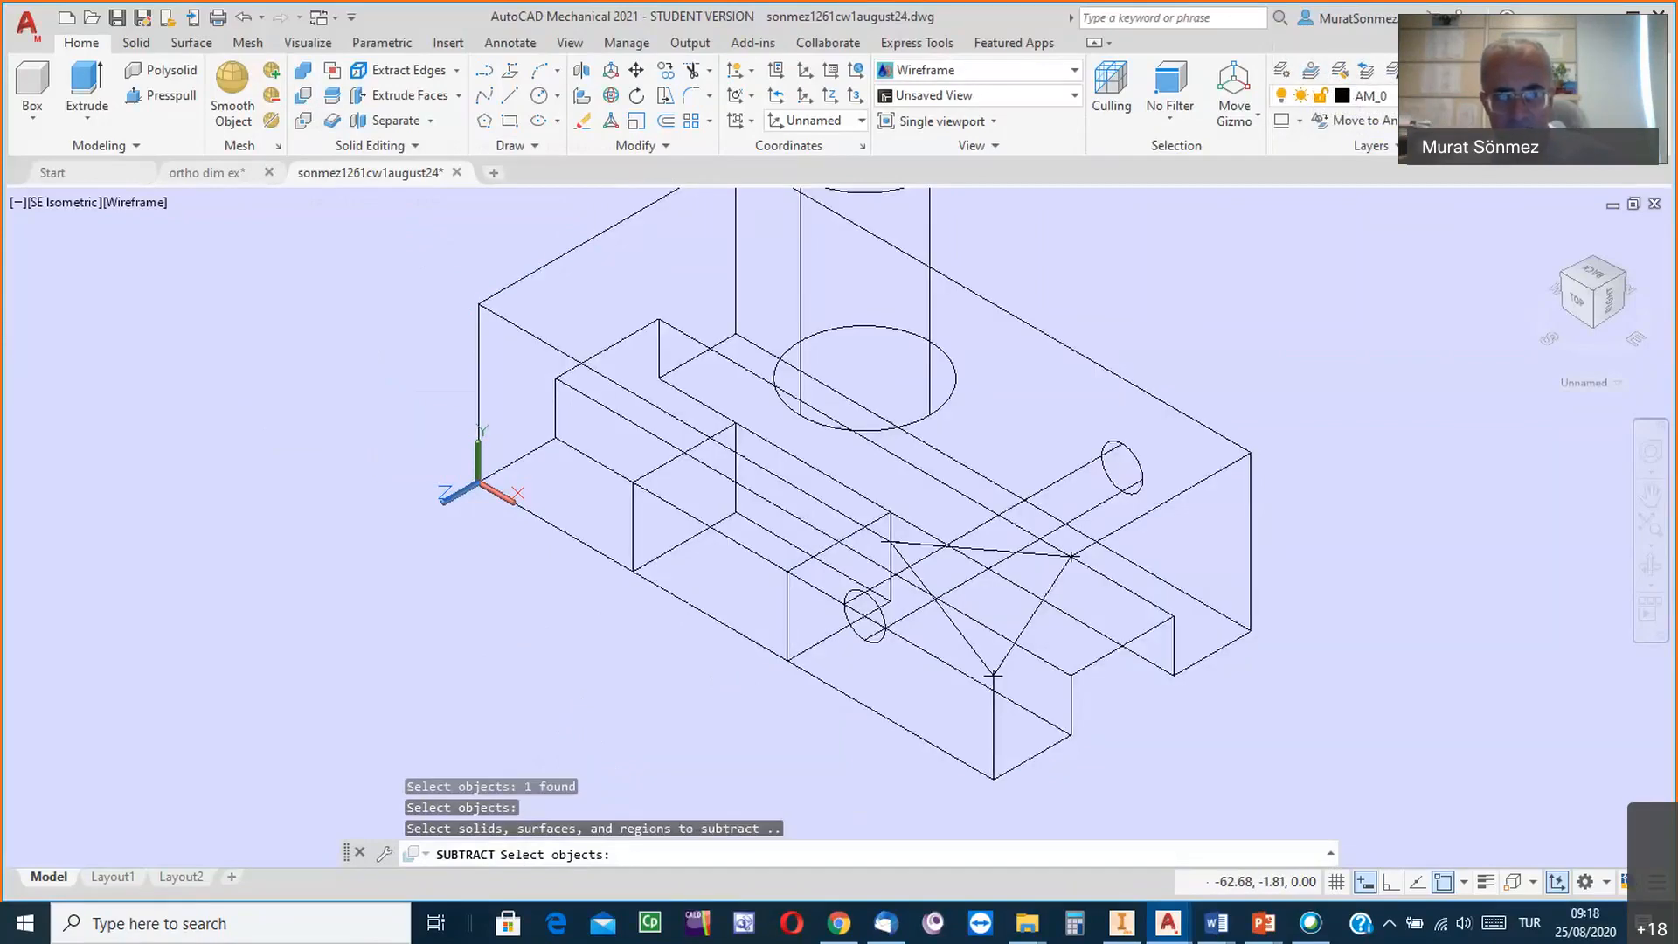
{"action": "left_click", "coordinate": [634, 533]}
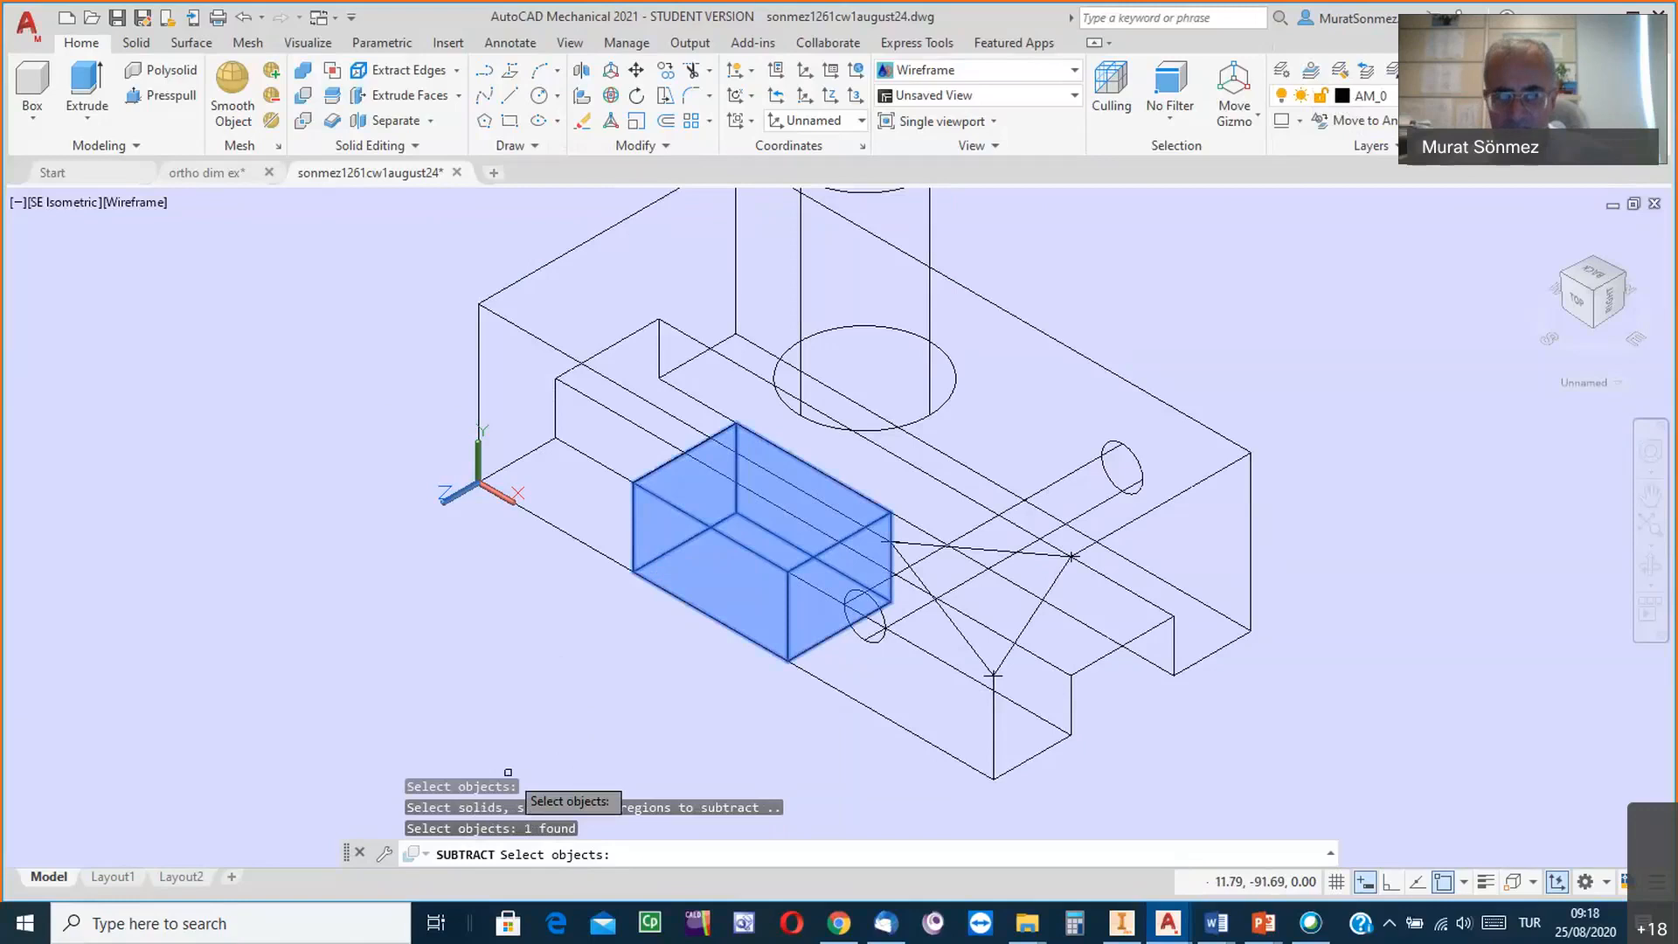
{"action": "key", "text": "Return"}
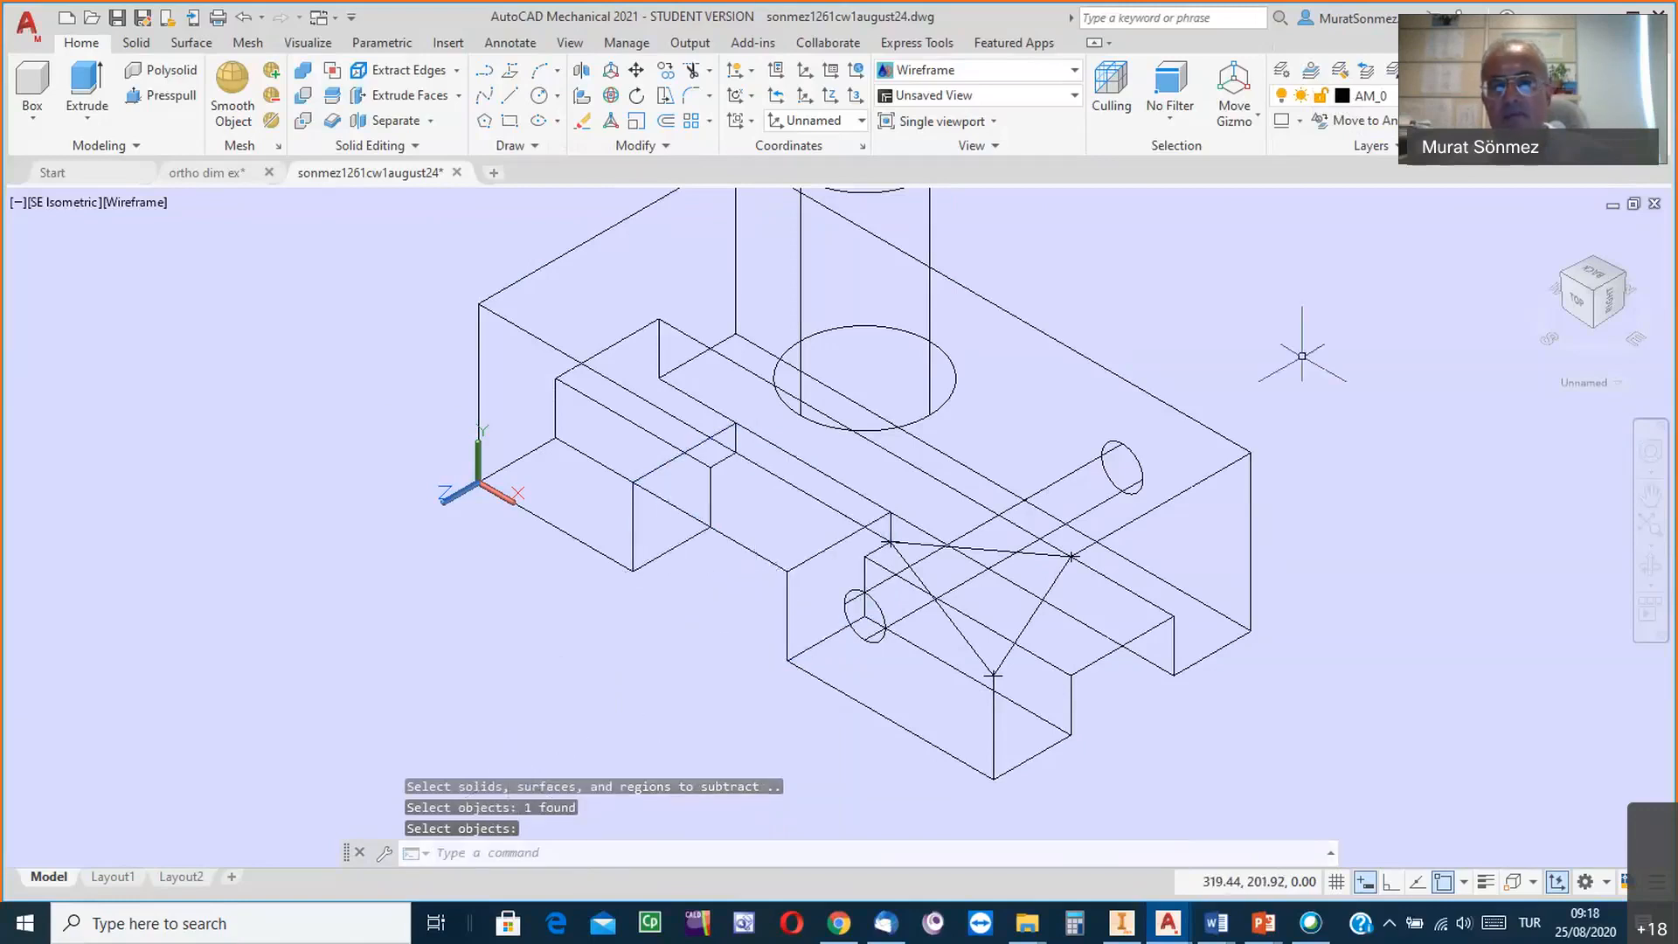
Display the model in the Shaded visual style and orbit it to examine the notch and slot from below.
{"action": "left_click", "coordinate": [1073, 70]}
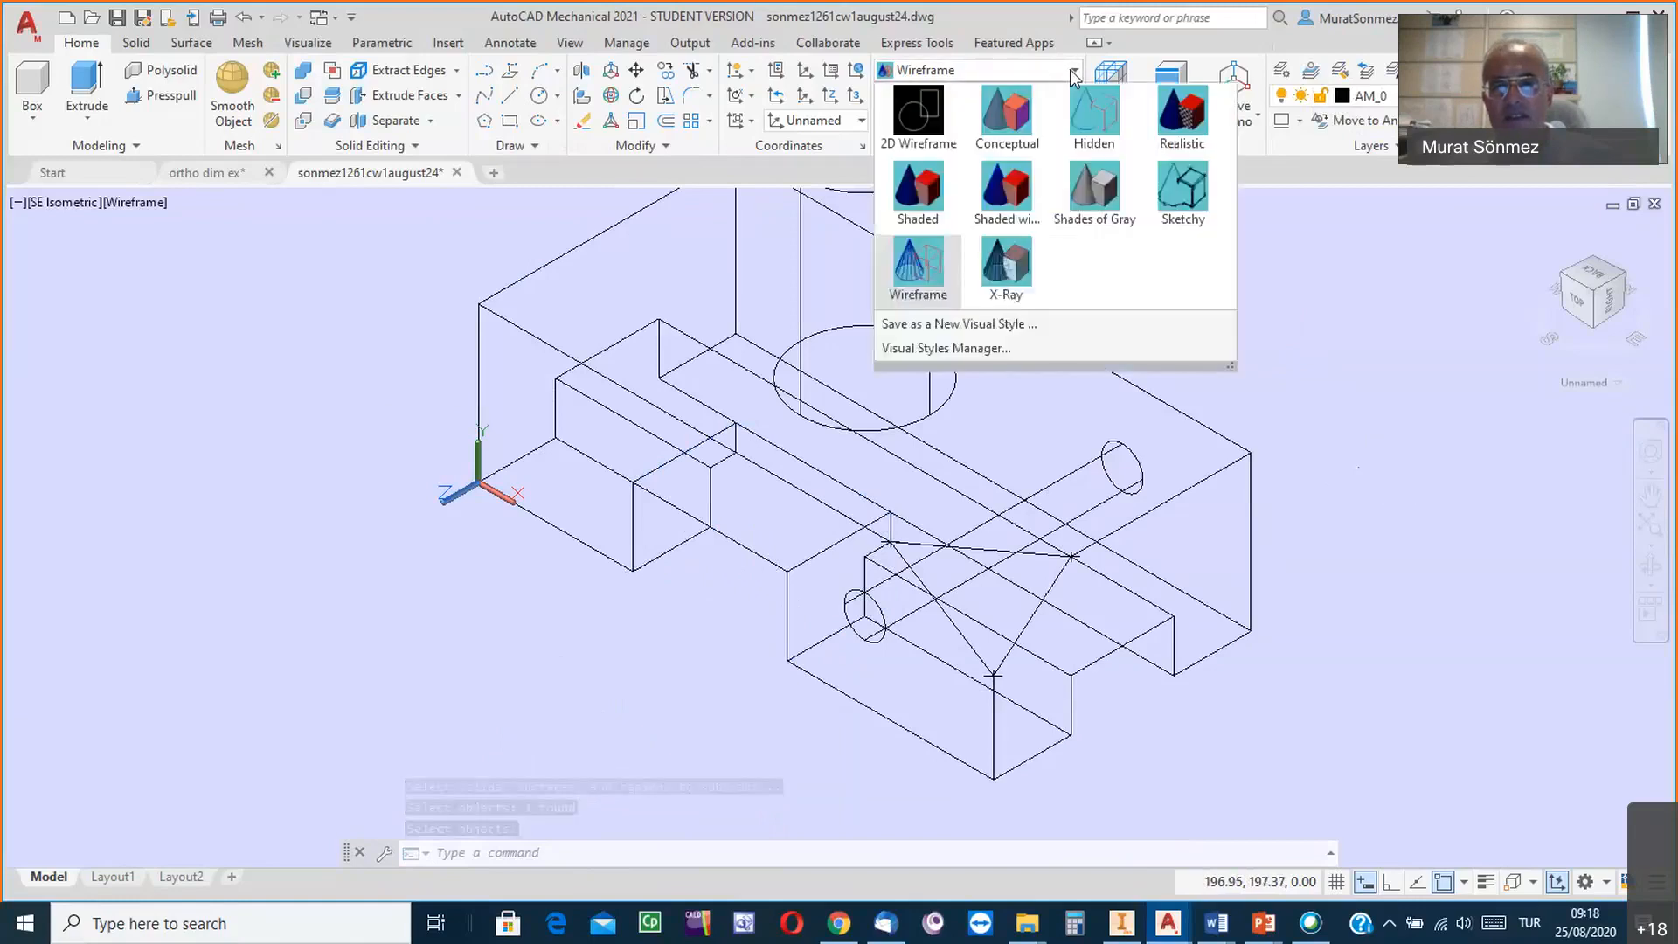
{"action": "left_click", "coordinate": [925, 200]}
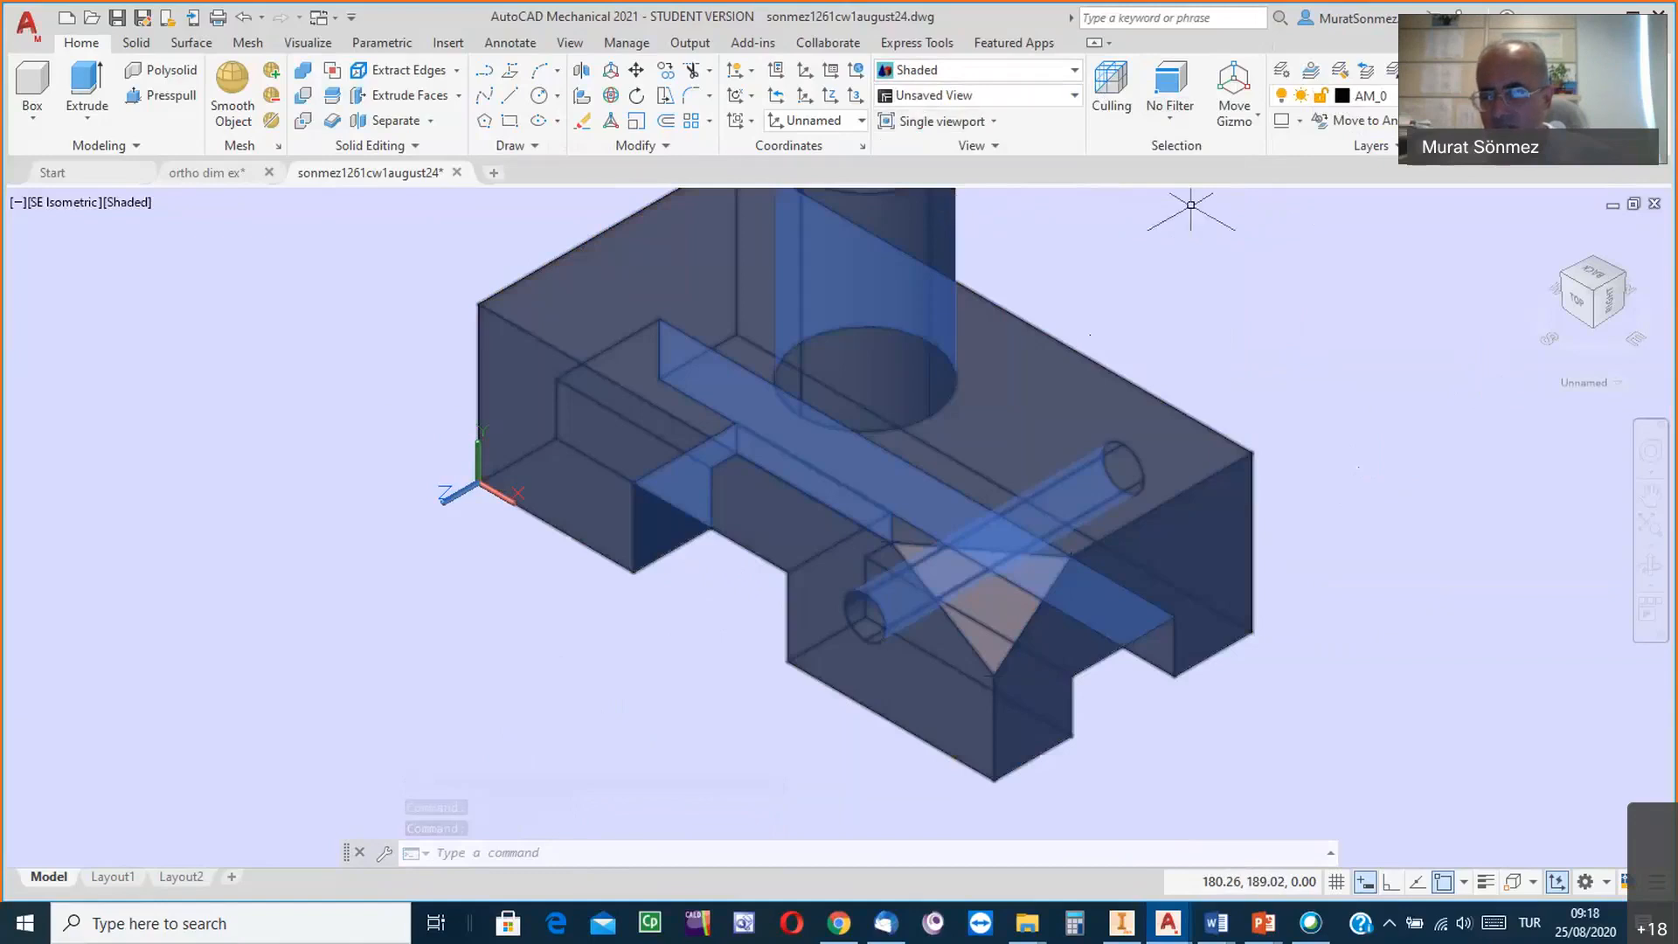
{"action": "left_click", "coordinate": [1651, 577]}
{"action": "left_click_drag", "start_coordinate": [846, 554], "coordinate": [839, 411]}
{"action": "middle_click_drag", "start_coordinate": [910, 457], "coordinate": [940, 291]}
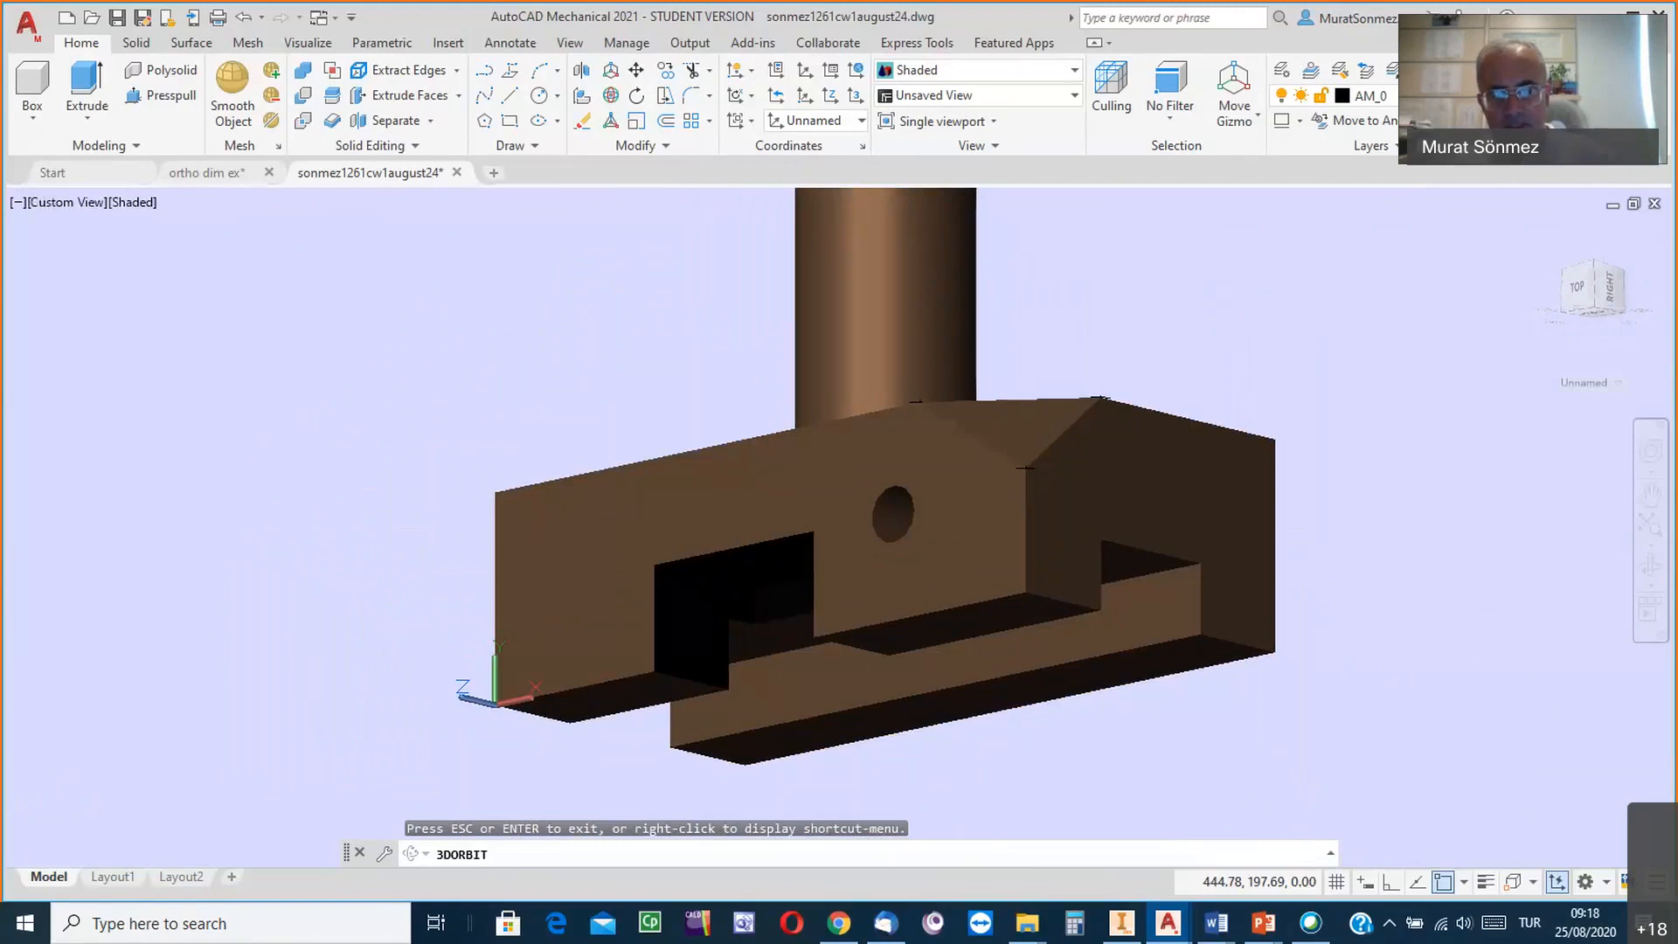
{"action": "key", "text": "Escape"}
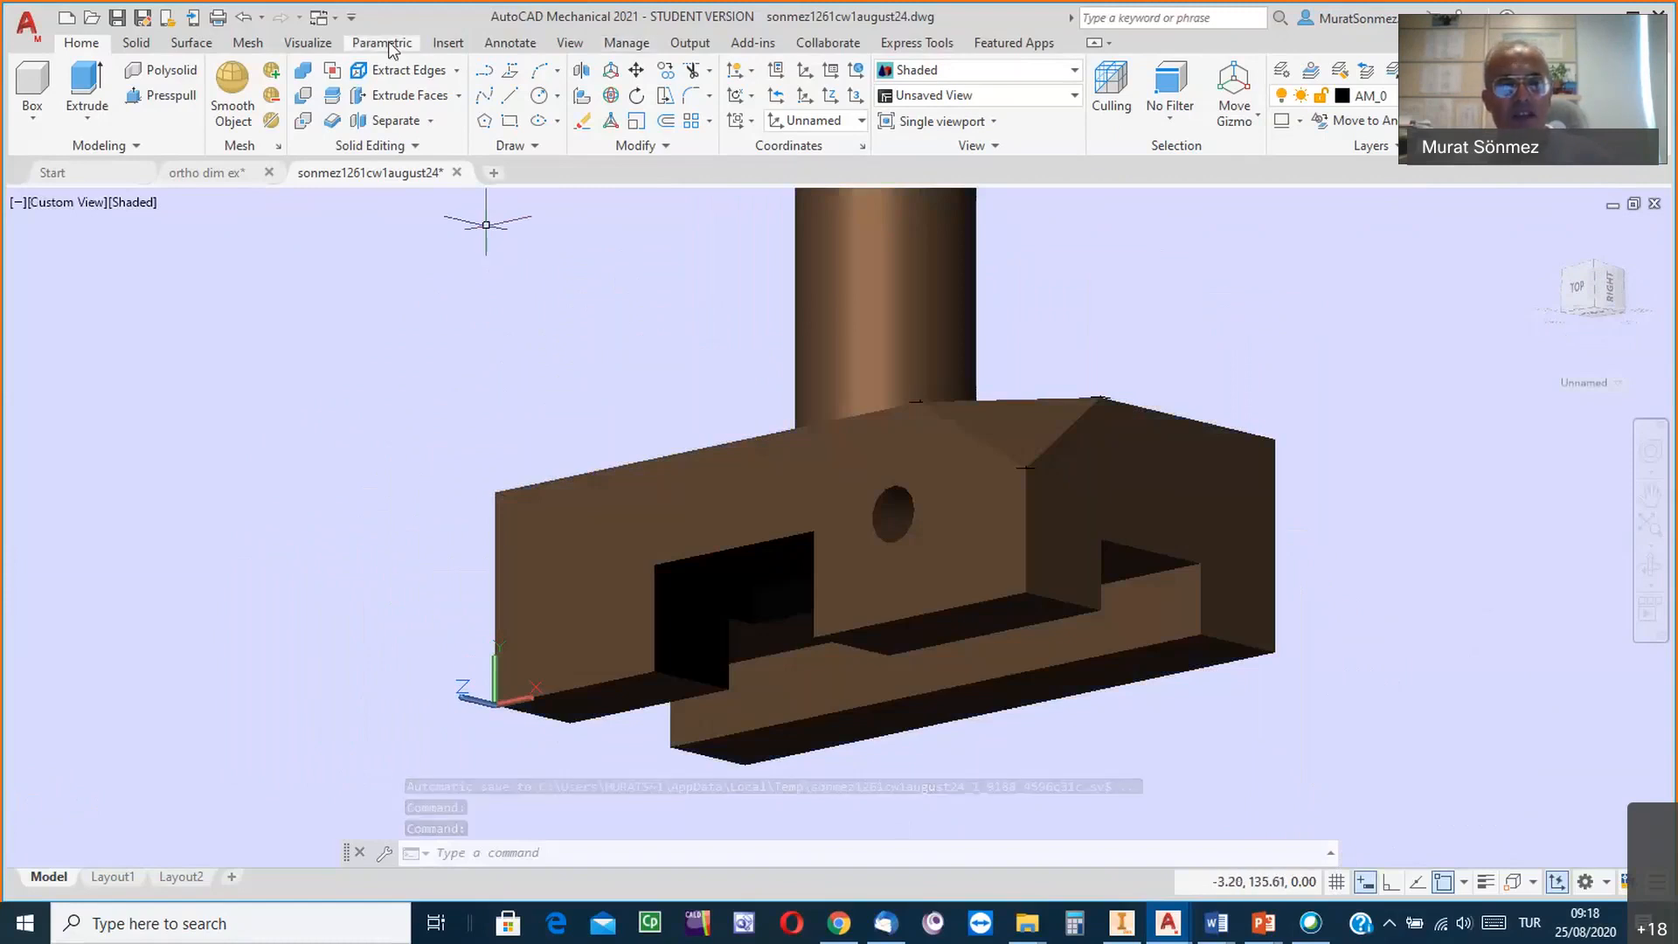
Apply the Brass - Satin Brushed Heavy material from the Autodesk metal library to the notch area of the solid and close the materials browser.
{"action": "left_click", "coordinate": [311, 43]}
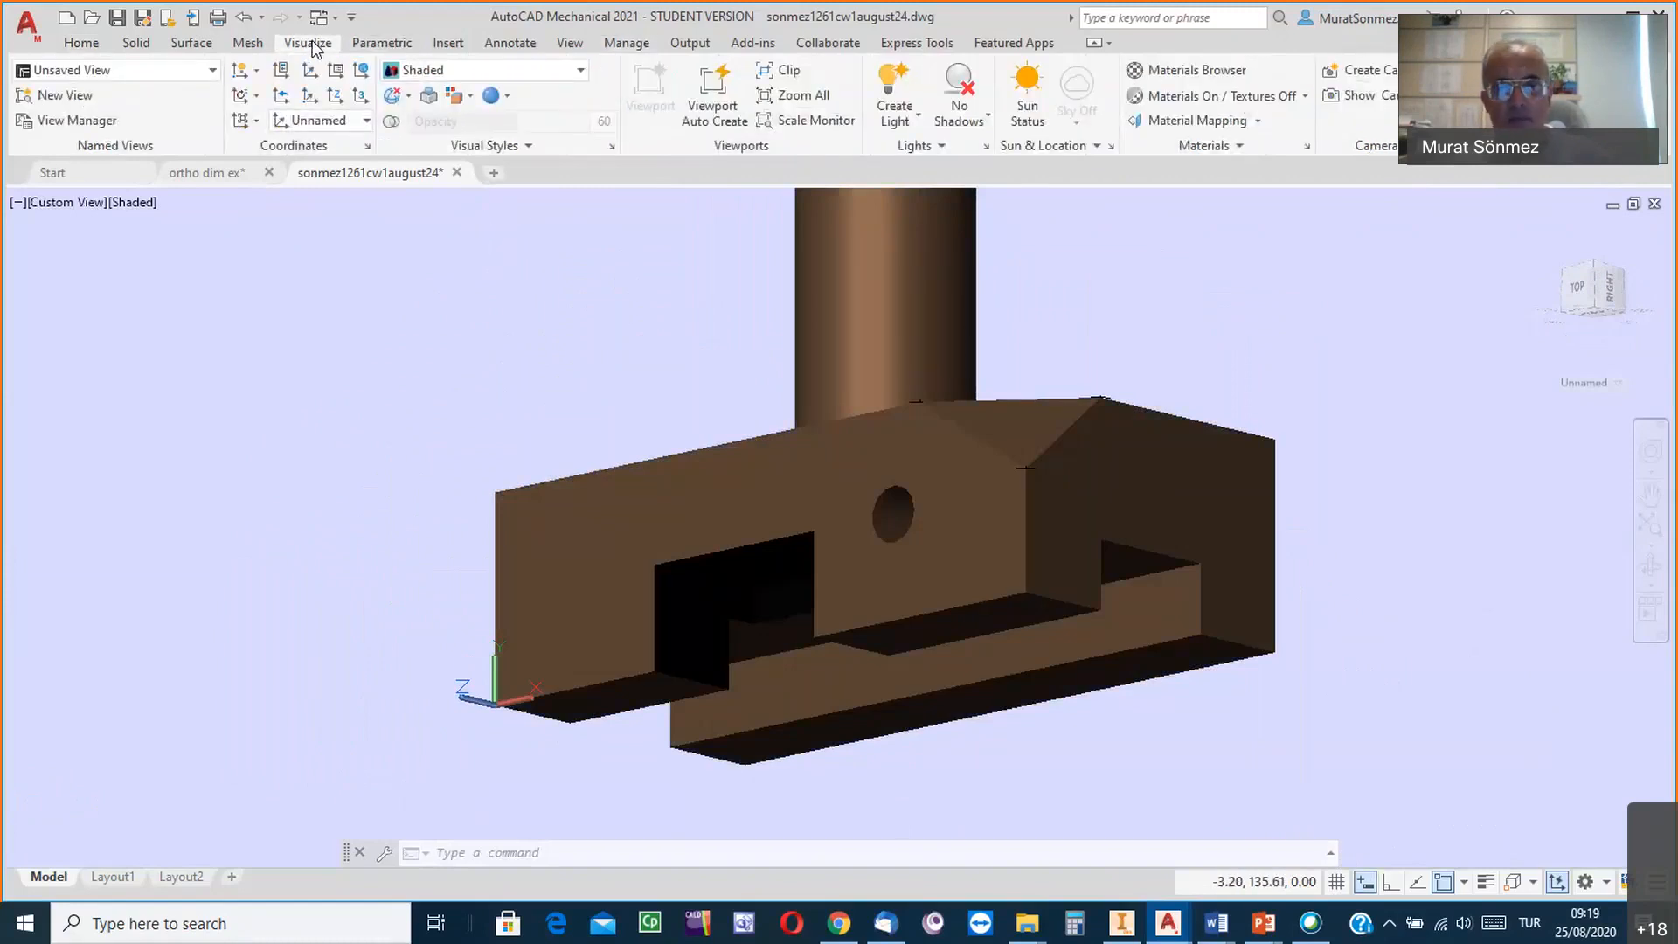
{"action": "left_click", "coordinate": [1215, 74]}
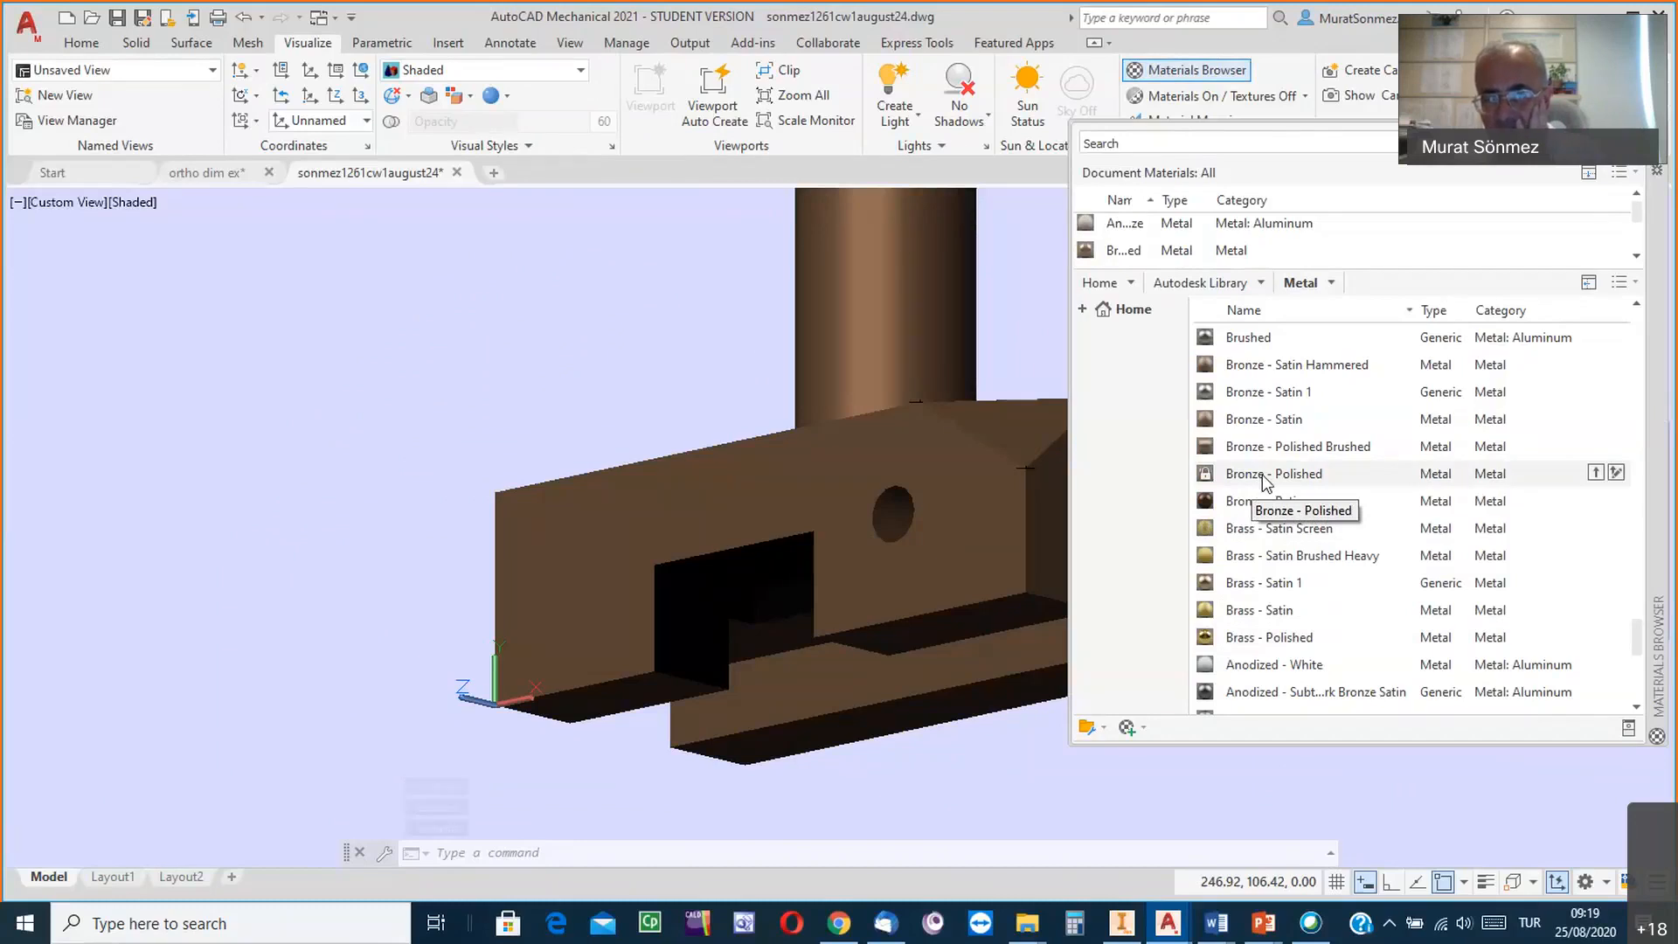
{"action": "mouse_move", "coordinate": [1258, 556]}
{"action": "left_mouse_down"}
{"action": "mouse_move", "coordinate": [1166, 556]}
{"action": "mouse_move", "coordinate": [932, 647]}
{"action": "left_mouse_up"}
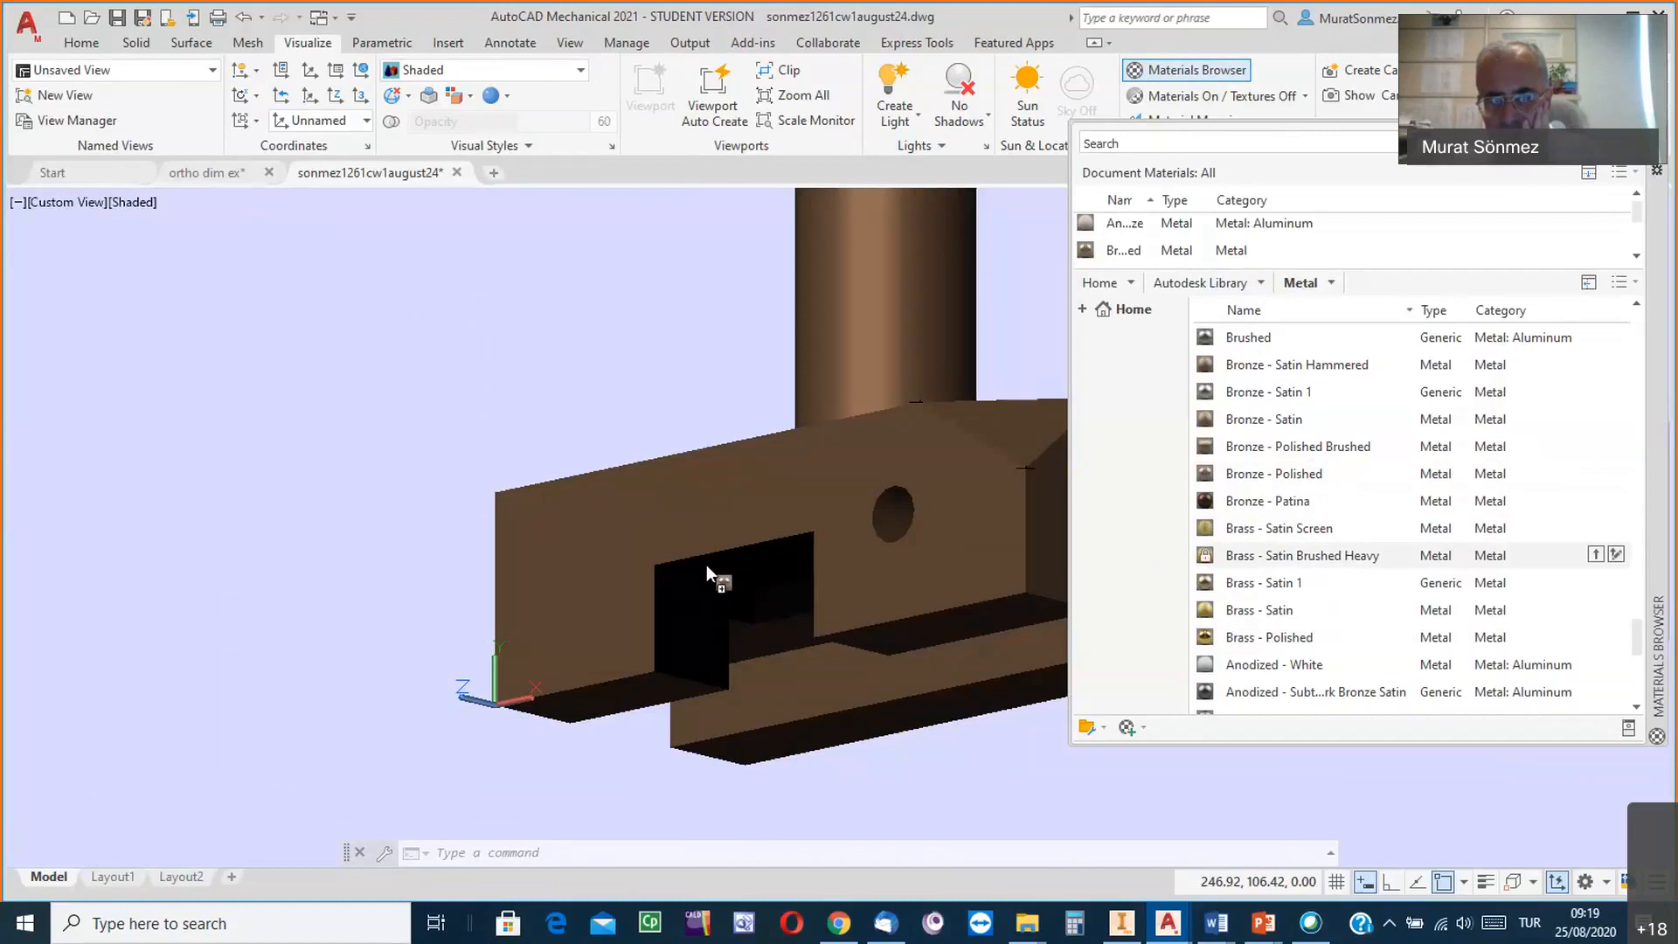
{"action": "left_click_drag", "start_coordinate": [727, 564], "coordinate": [728, 564]}
{"action": "left_click", "coordinate": [482, 307]}
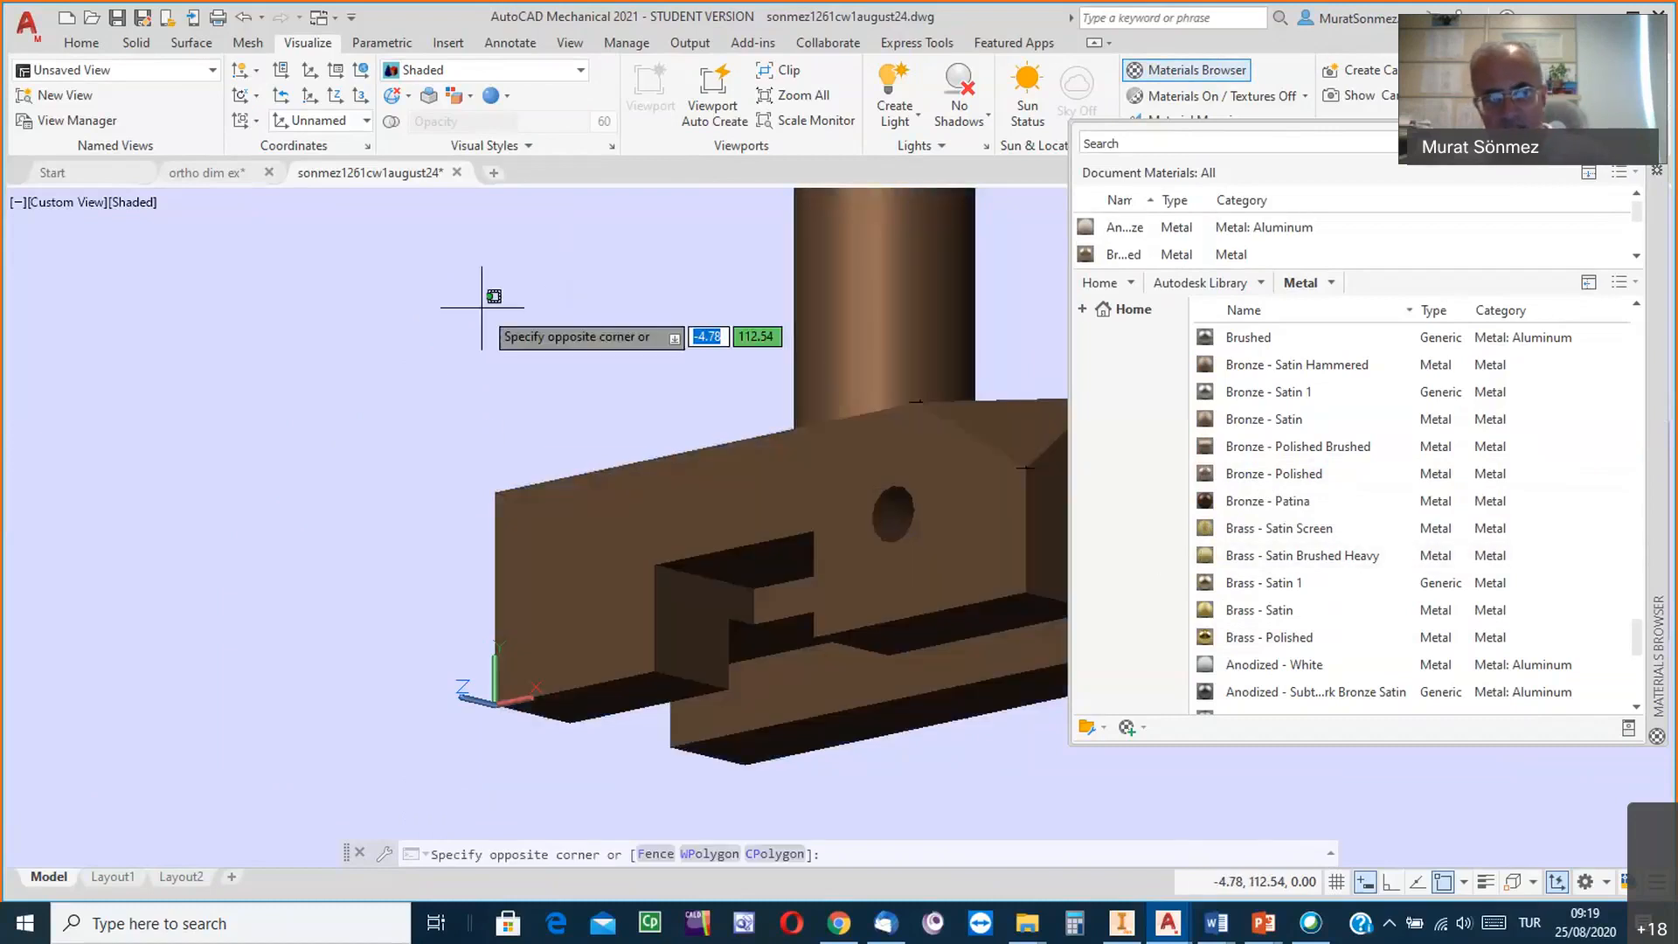
{"action": "left_click", "coordinate": [862, 322]}
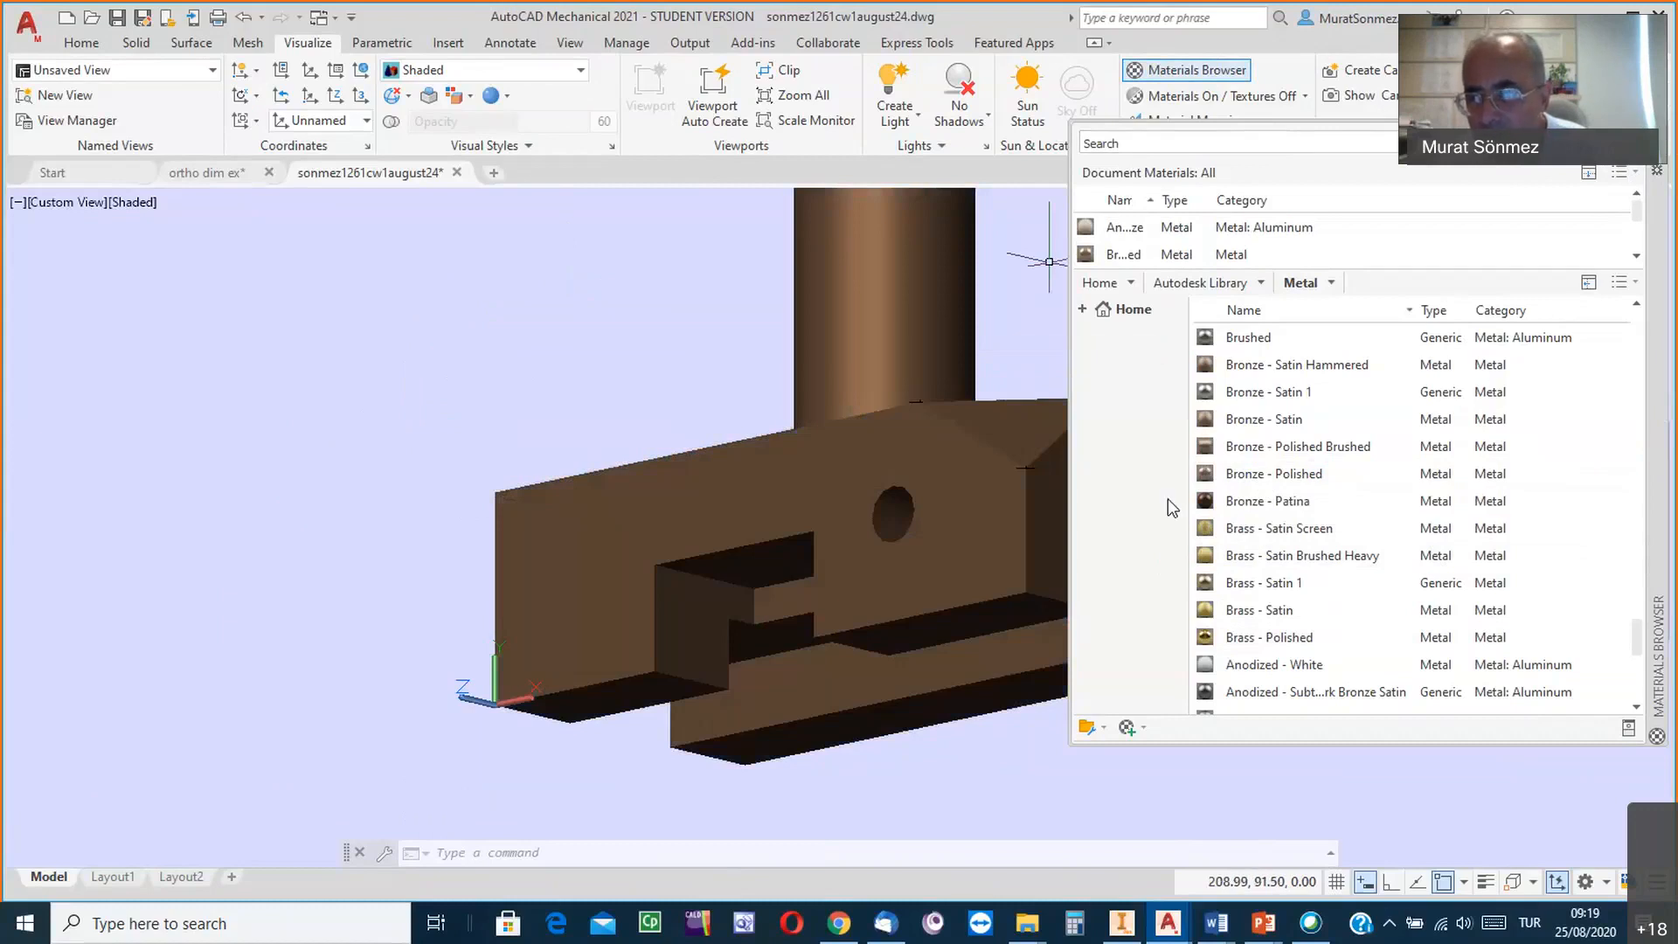
{"action": "left_click", "coordinate": [1658, 171]}
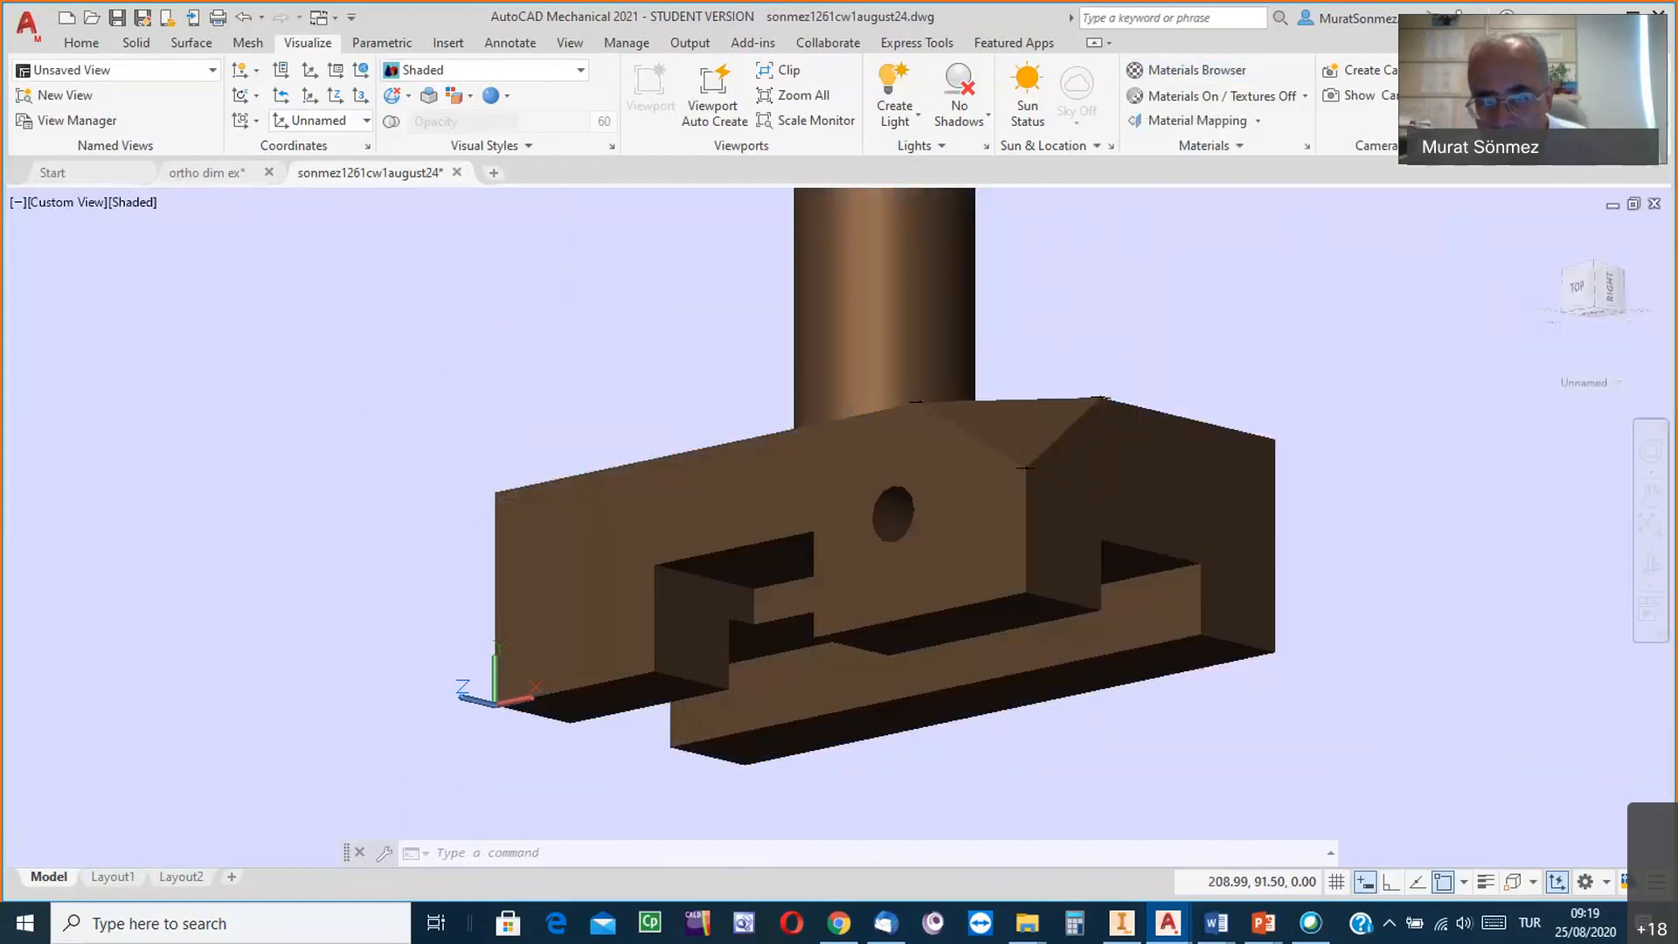
Inspect the finished solid from the SE and NE isometric views, ending on the SE isometric view.
{"action": "left_click", "coordinate": [1595, 262]}
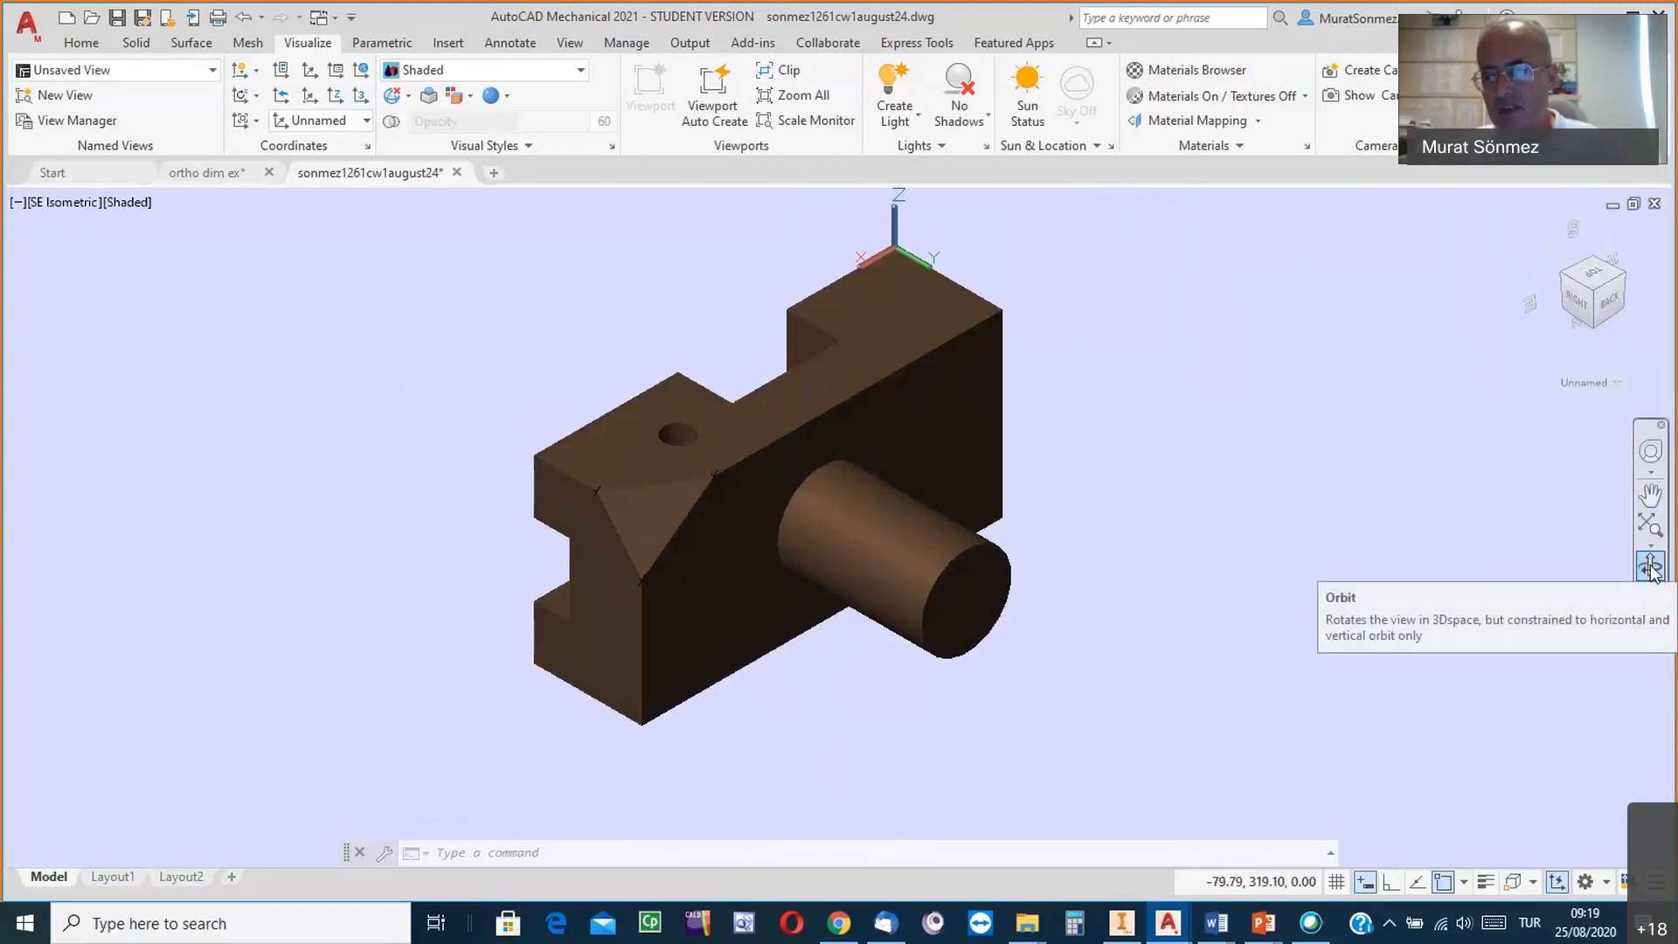
{"action": "left_click", "coordinate": [1651, 568]}
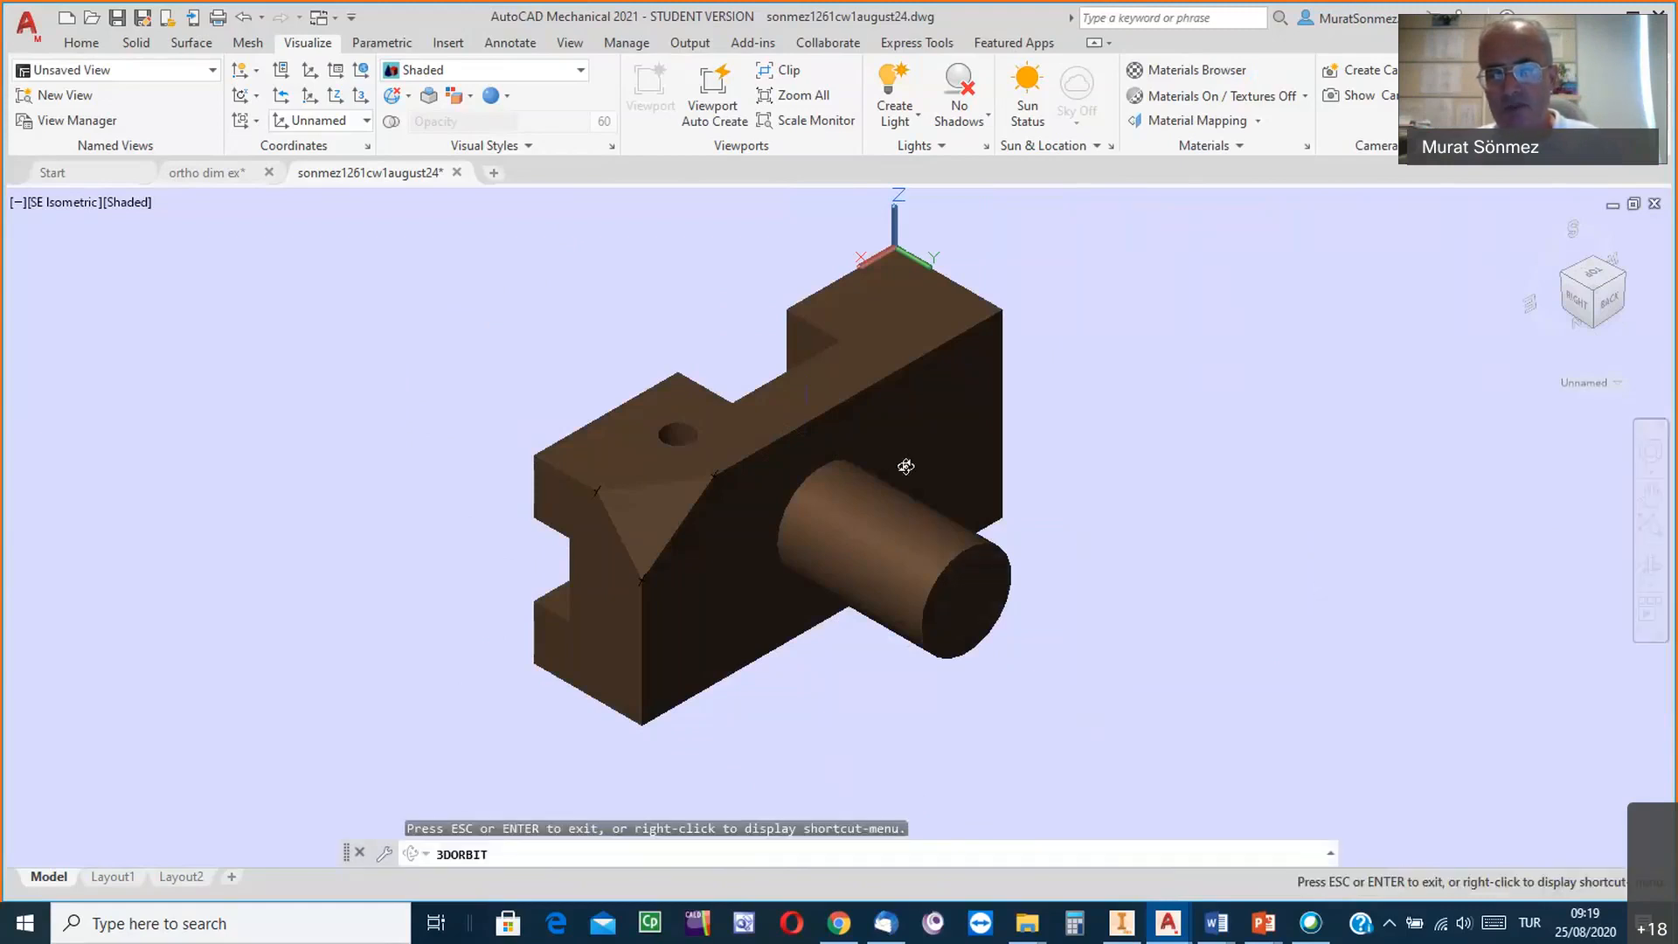
{"action": "key", "text": "Escape"}
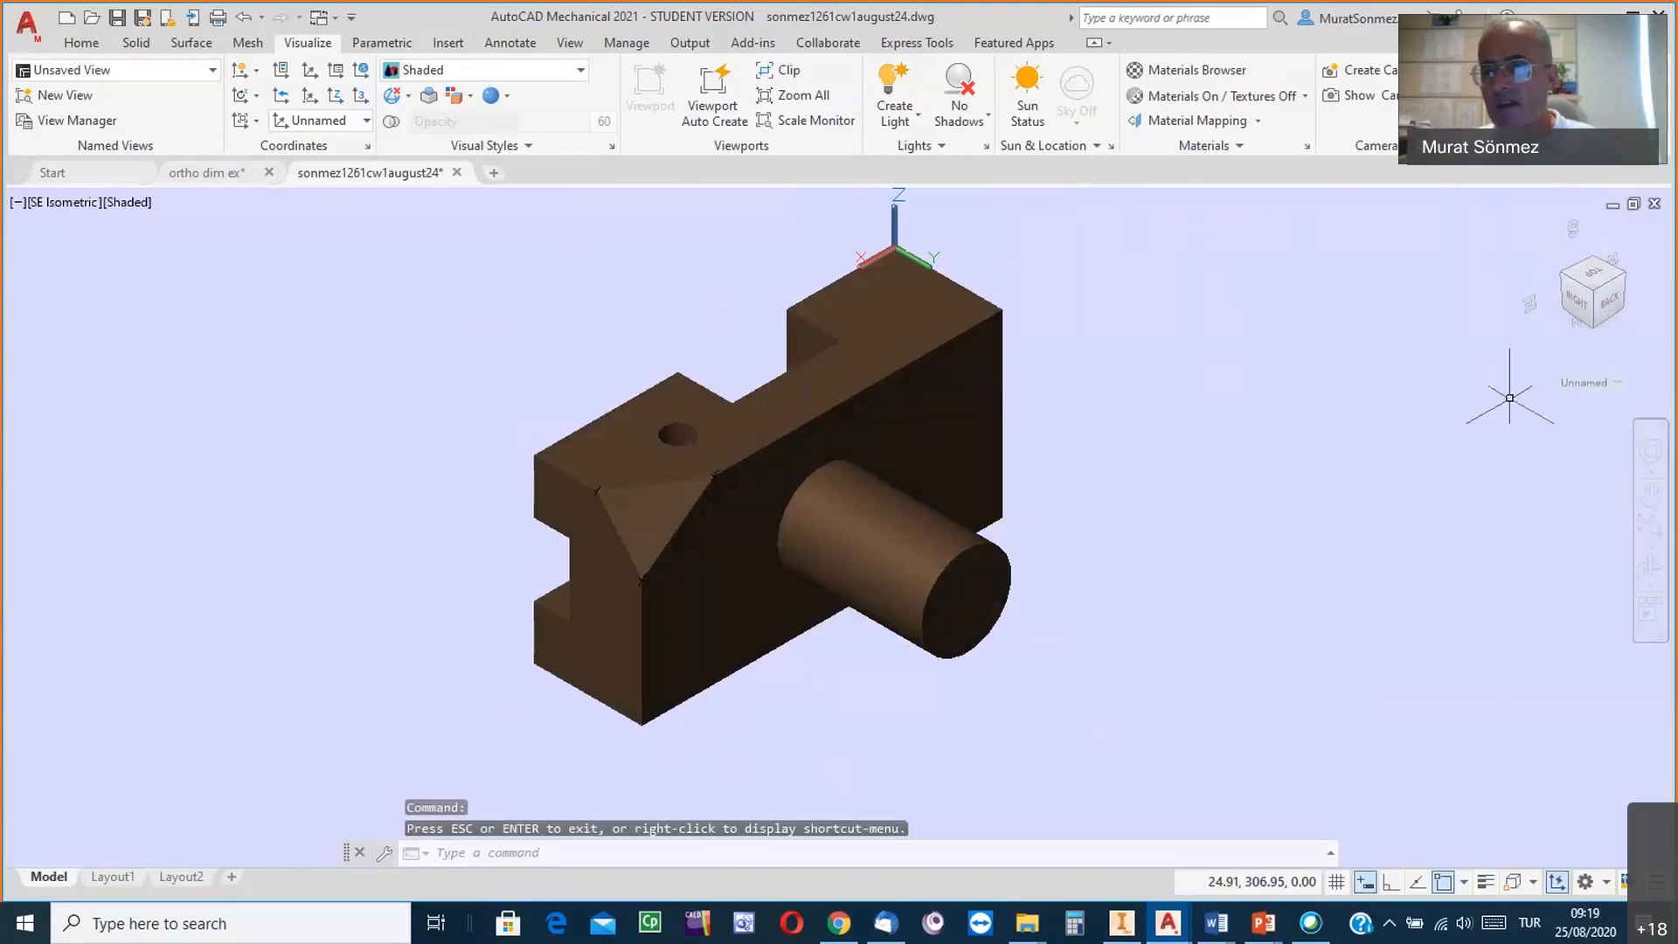
{"action": "left_click", "coordinate": [1536, 238]}
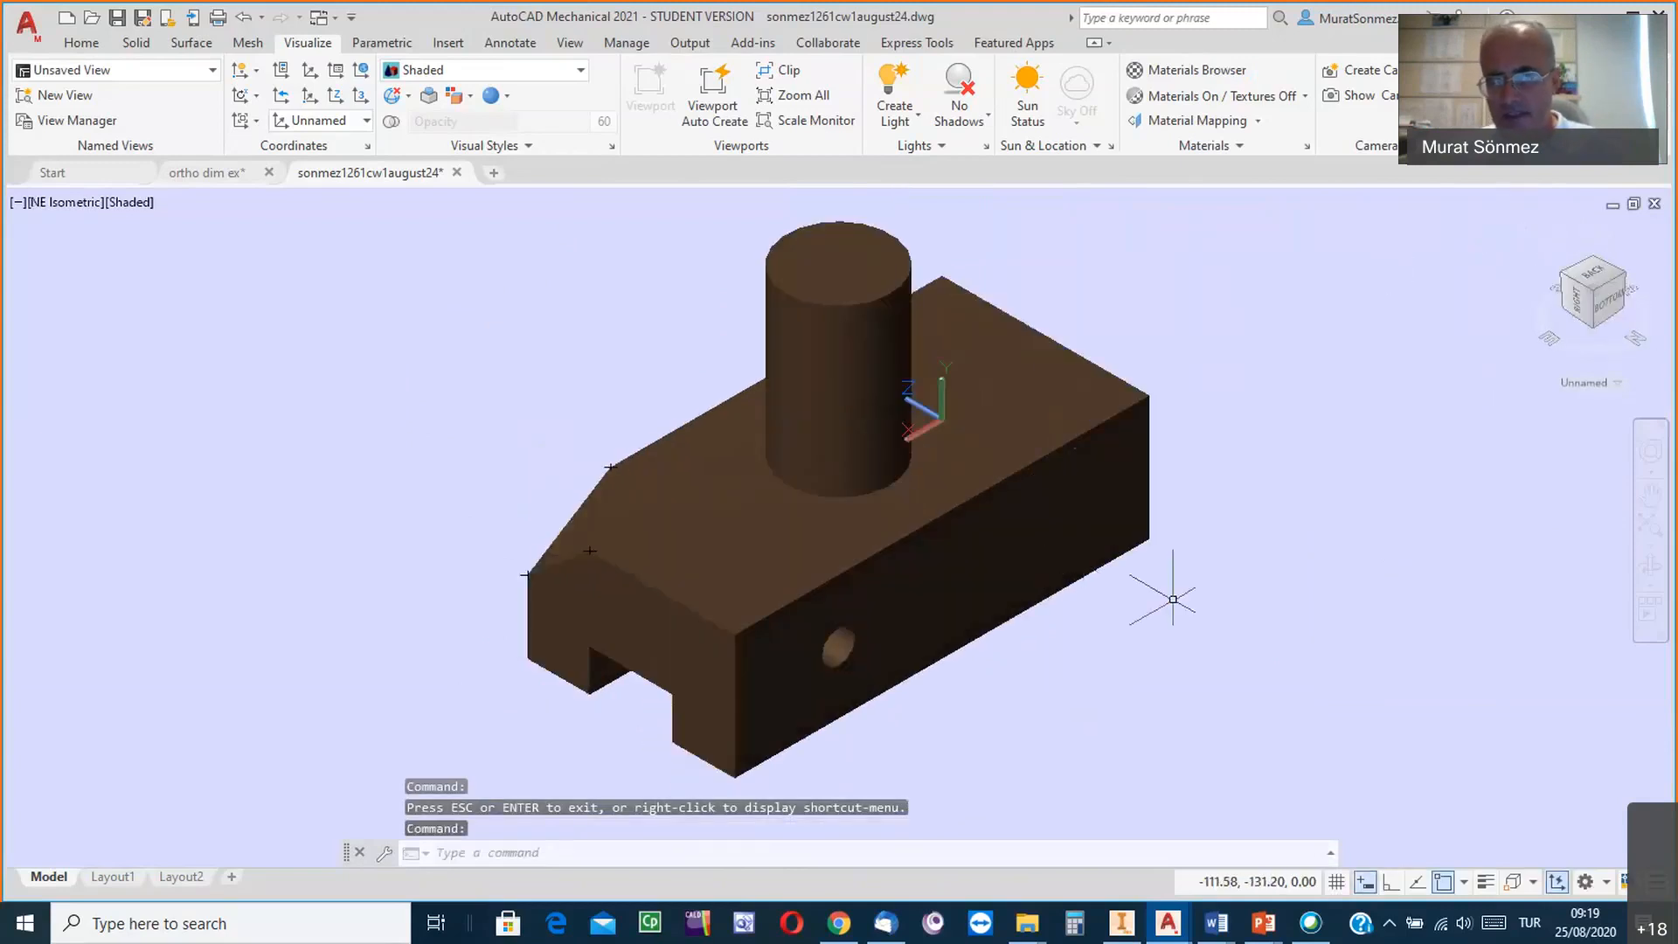
{"action": "left_click", "coordinate": [1565, 281]}
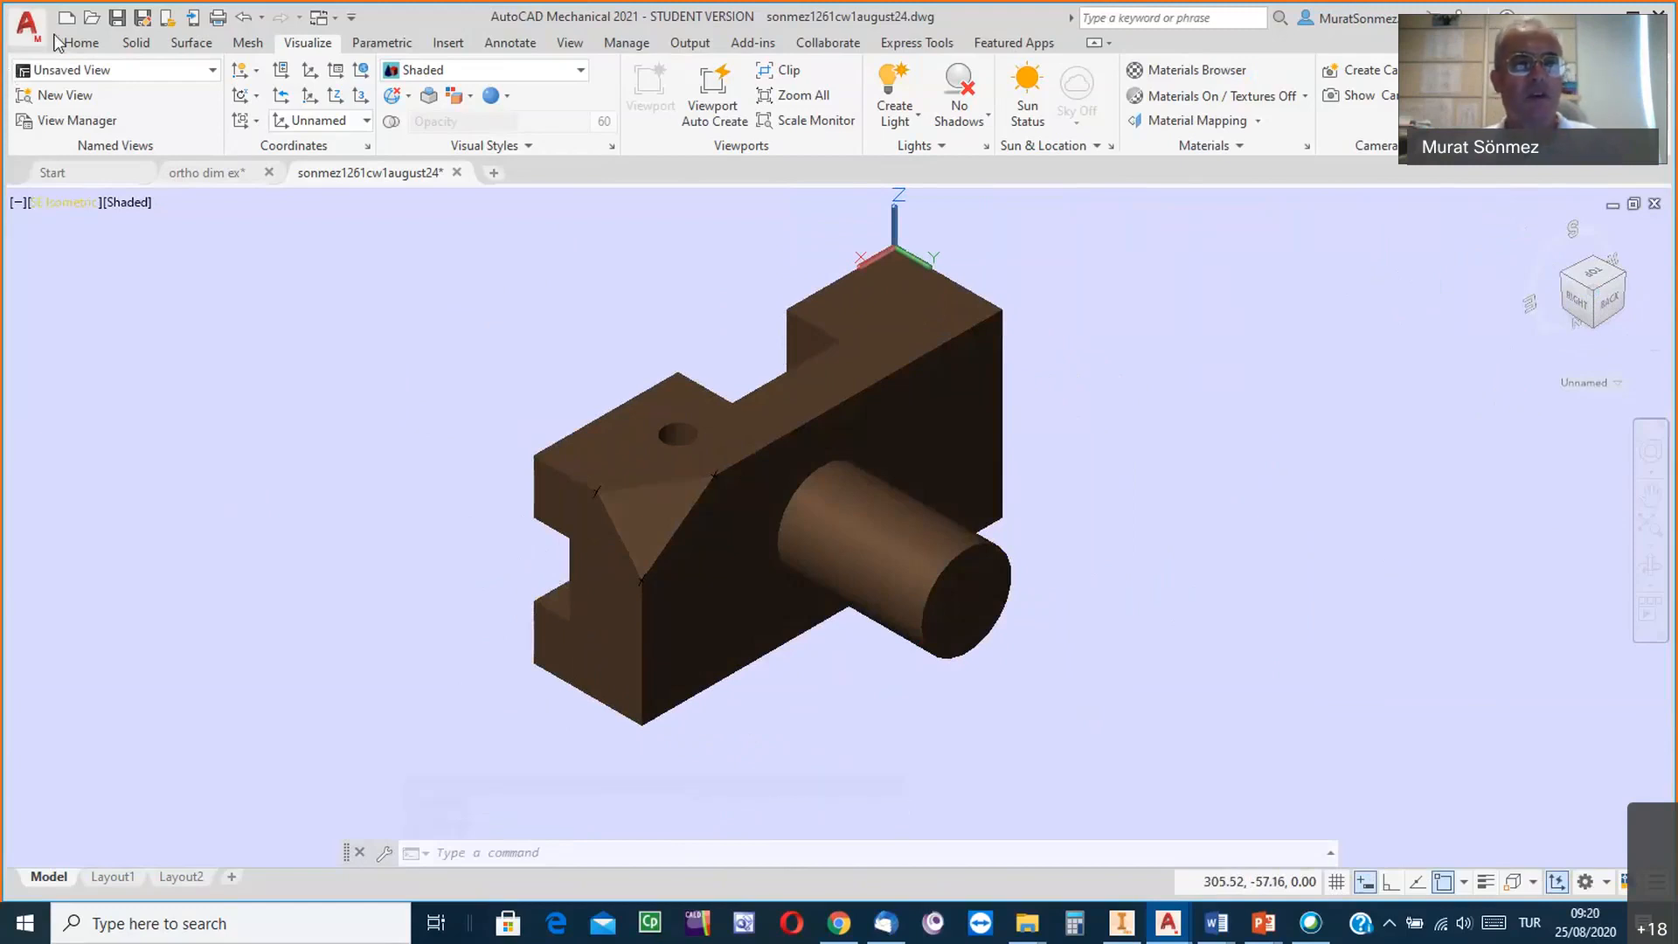
Save a copy of the drawing in the D:\MECH 113\20193\CW folder, changing the end of the file name to cw1august25.
{"action": "left_click", "coordinate": [29, 27]}
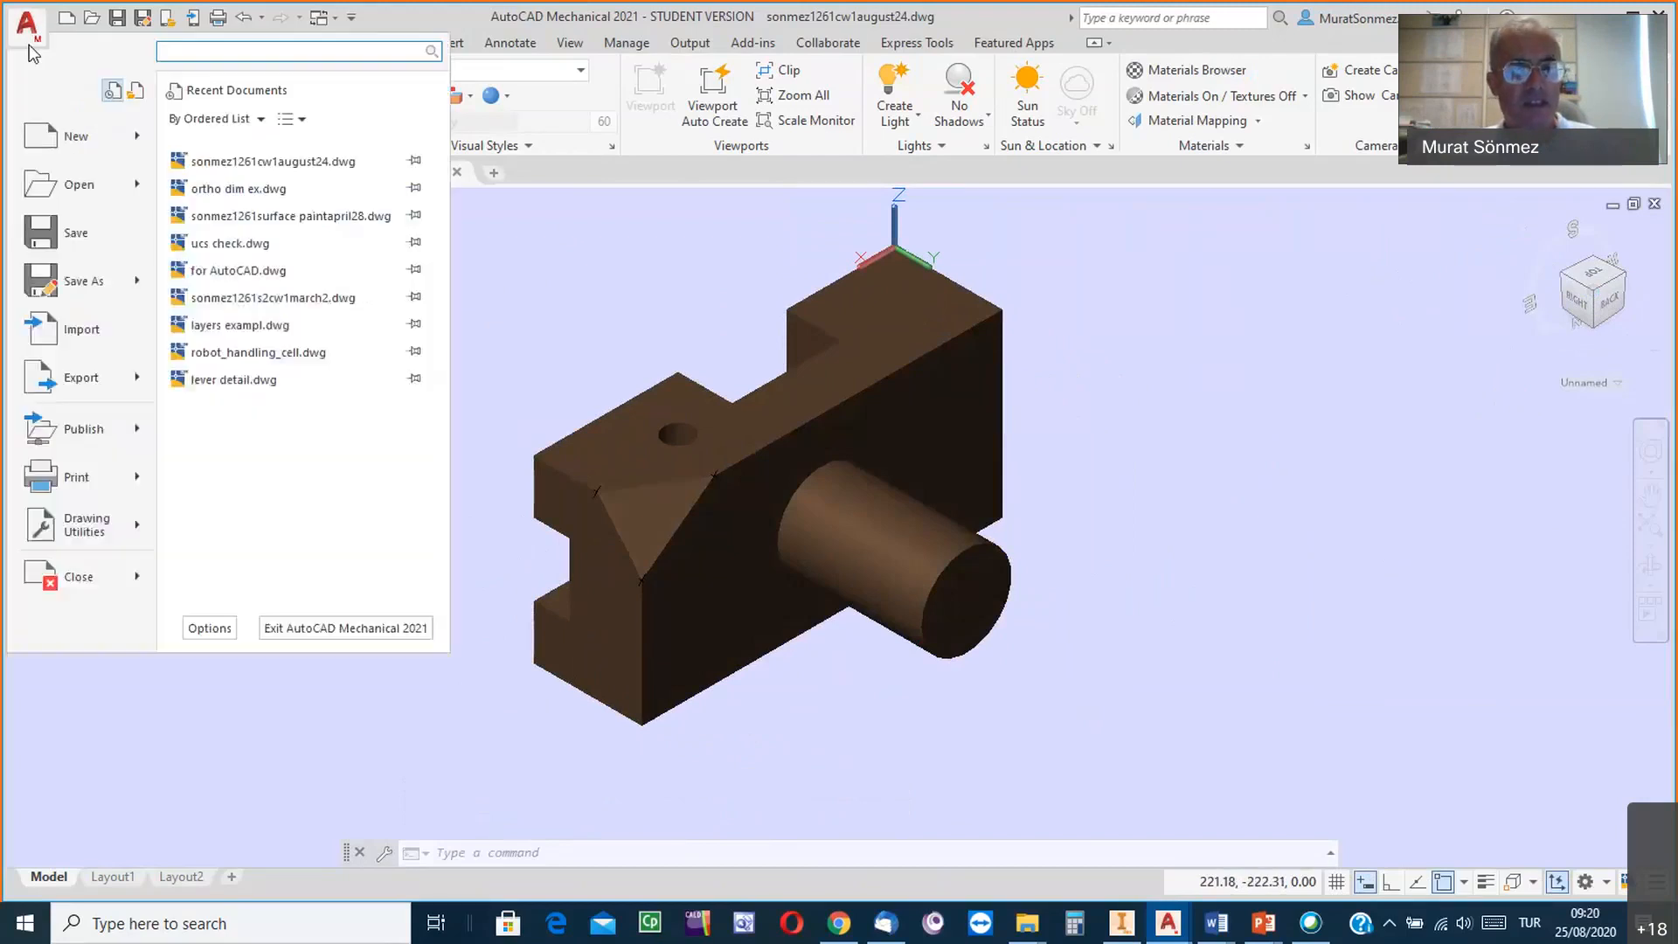
{"action": "left_click", "coordinate": [87, 284]}
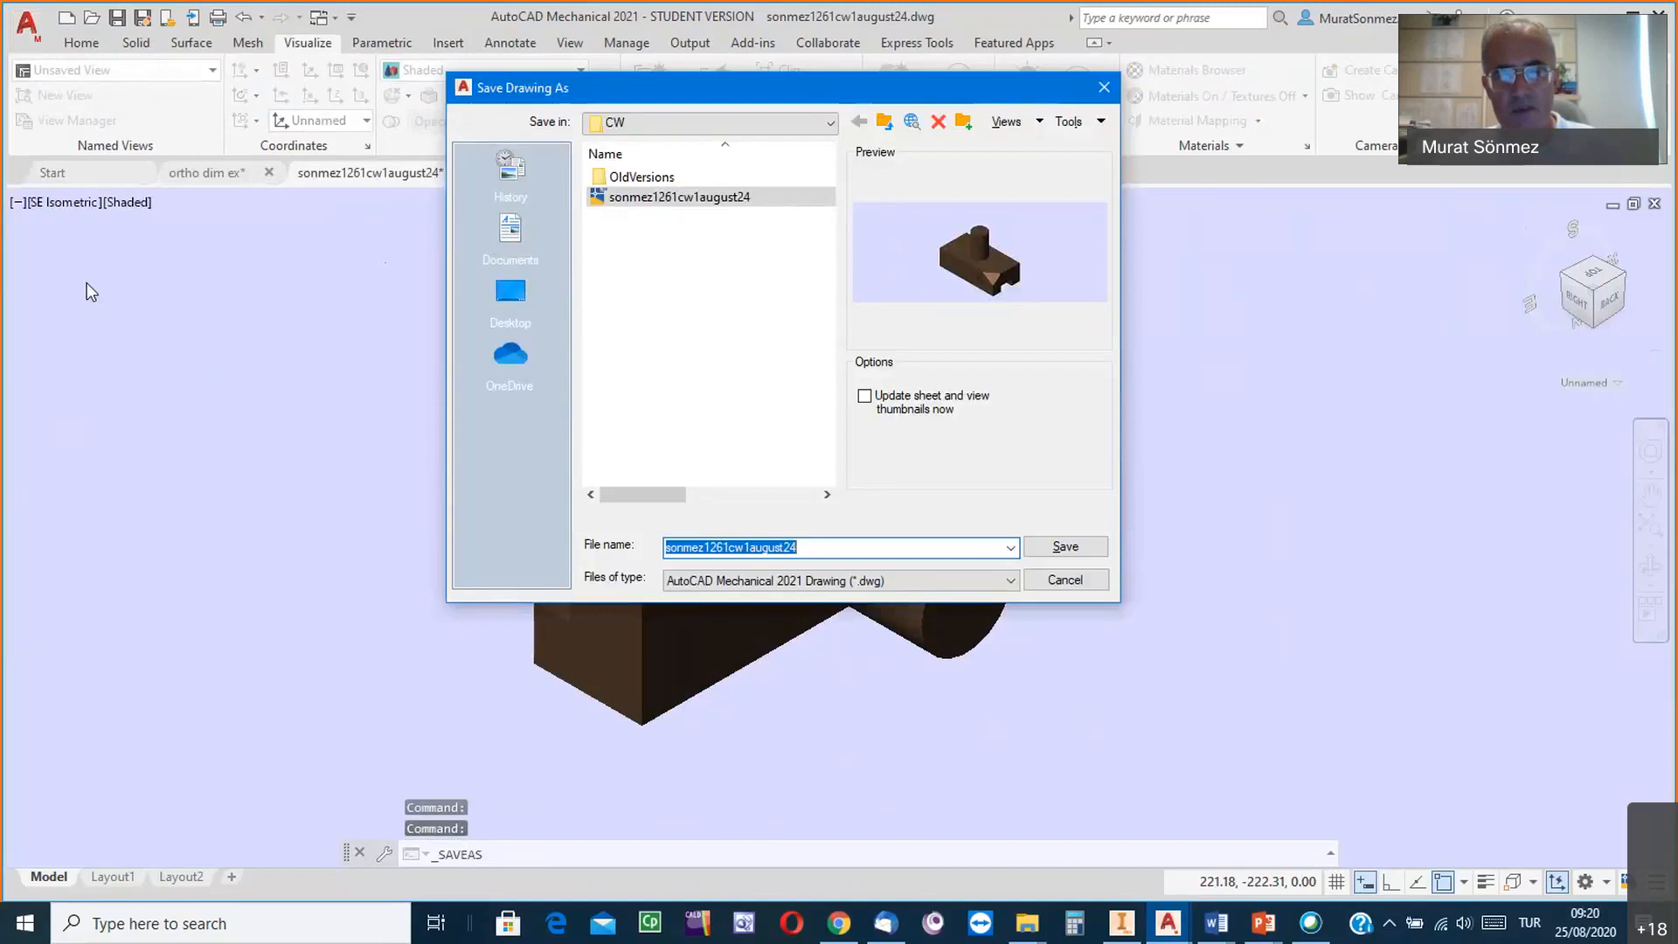
{"action": "left_click", "coordinate": [832, 124]}
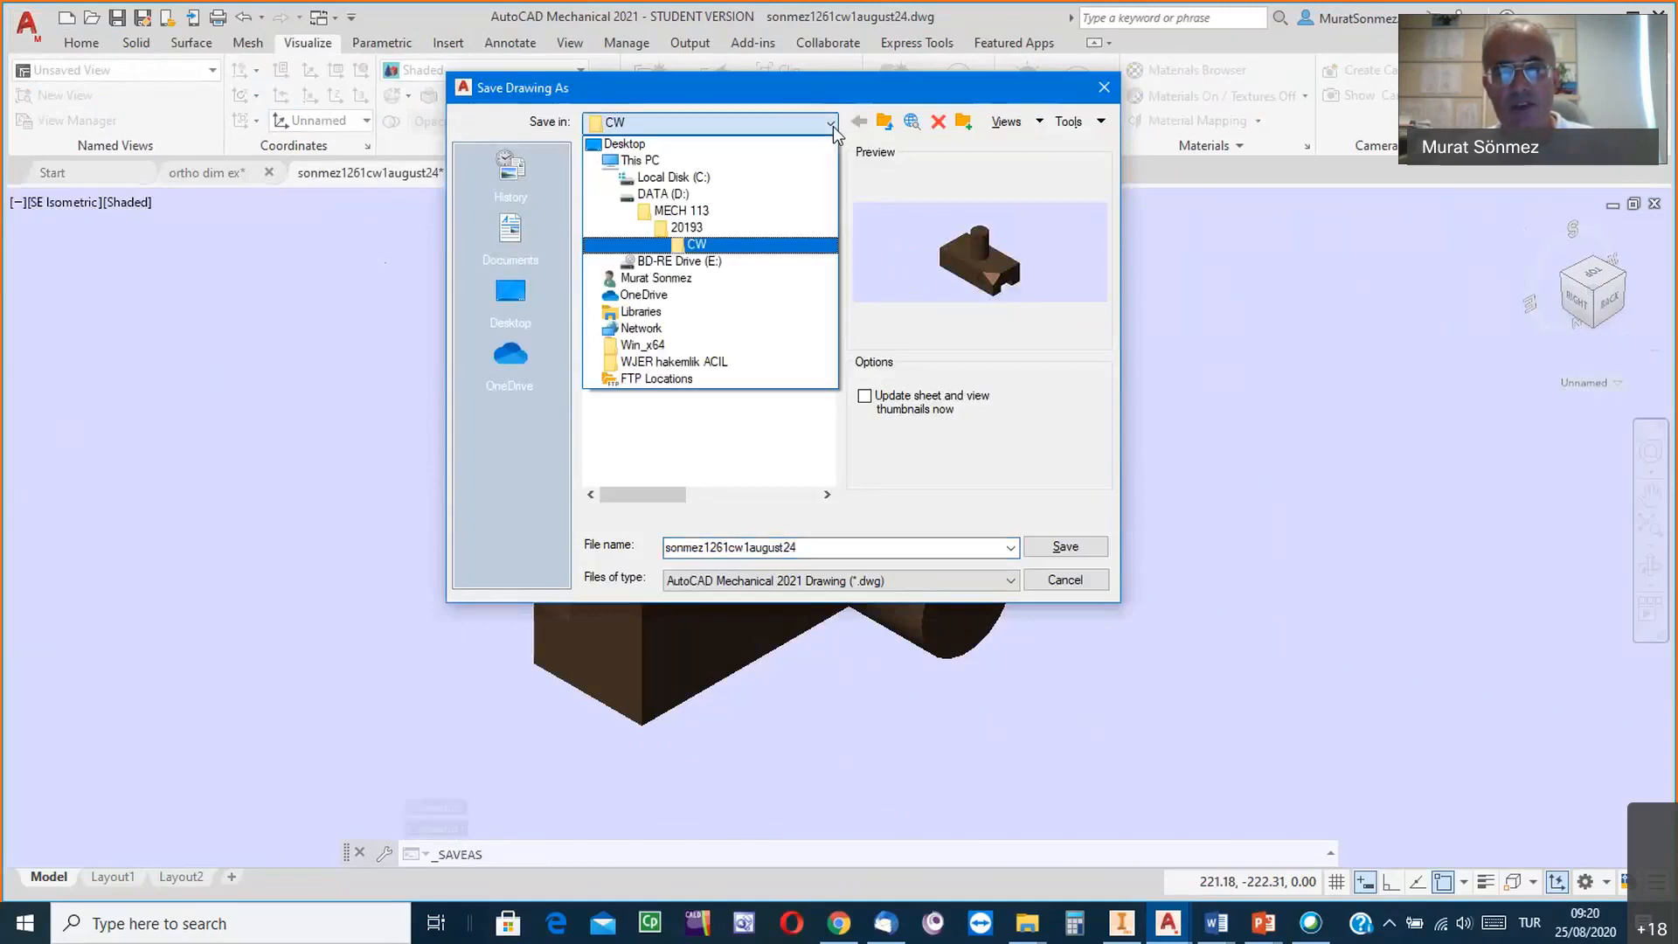
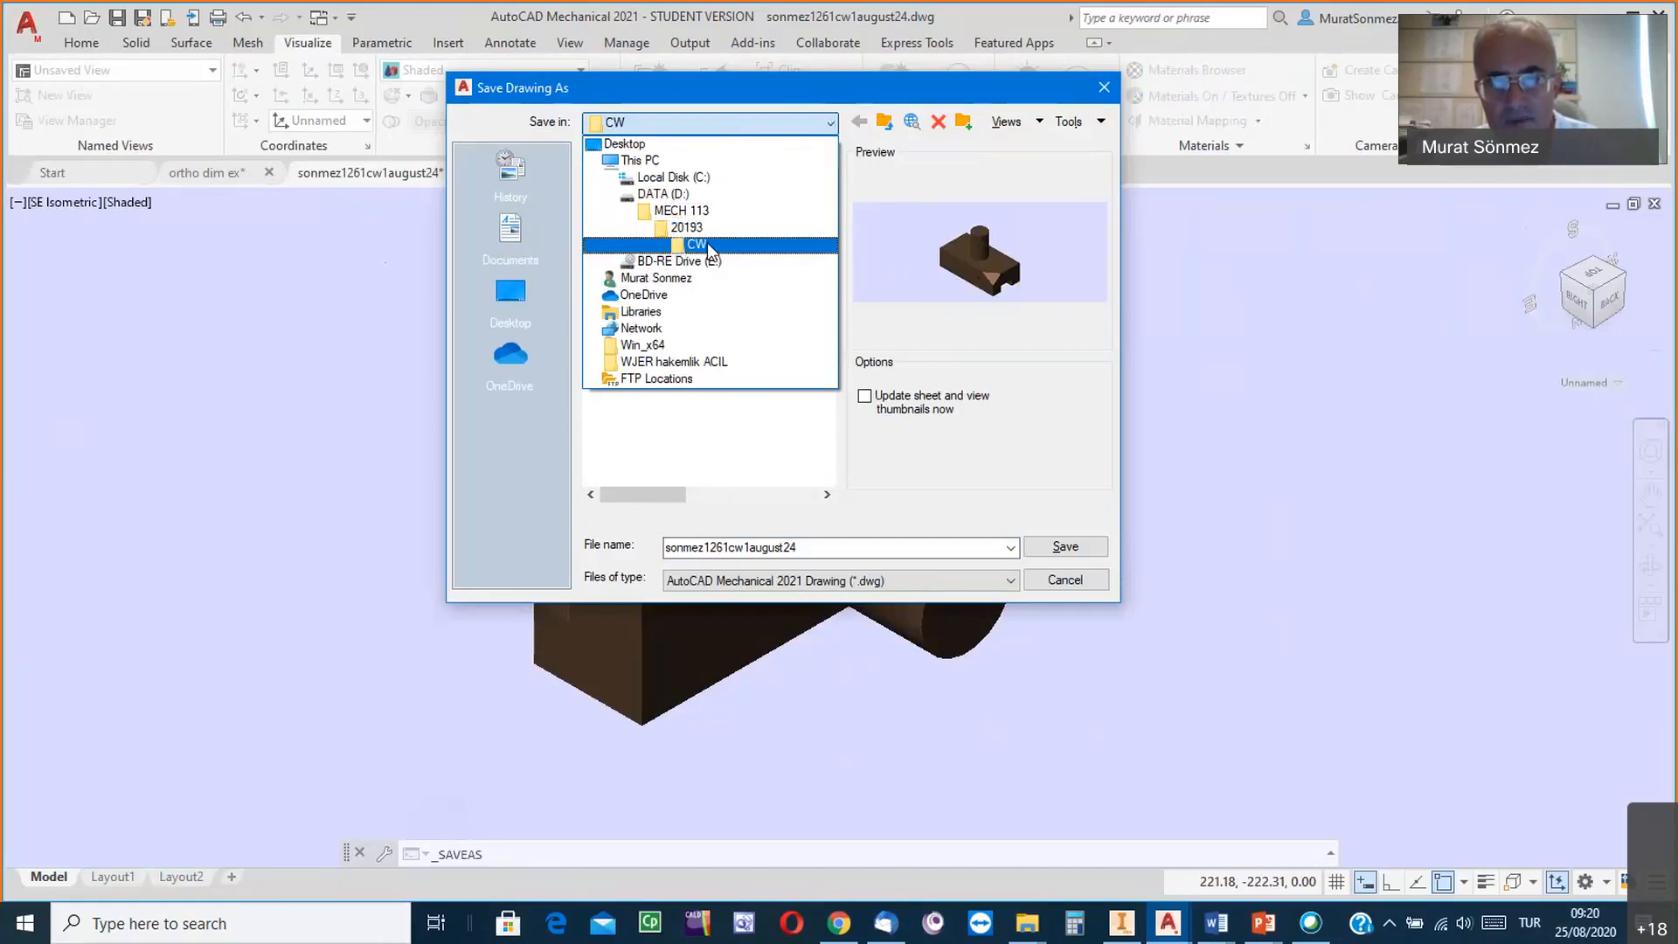
{"action": "left_click", "coordinate": [707, 243]}
{"action": "left_click", "coordinate": [830, 549]}
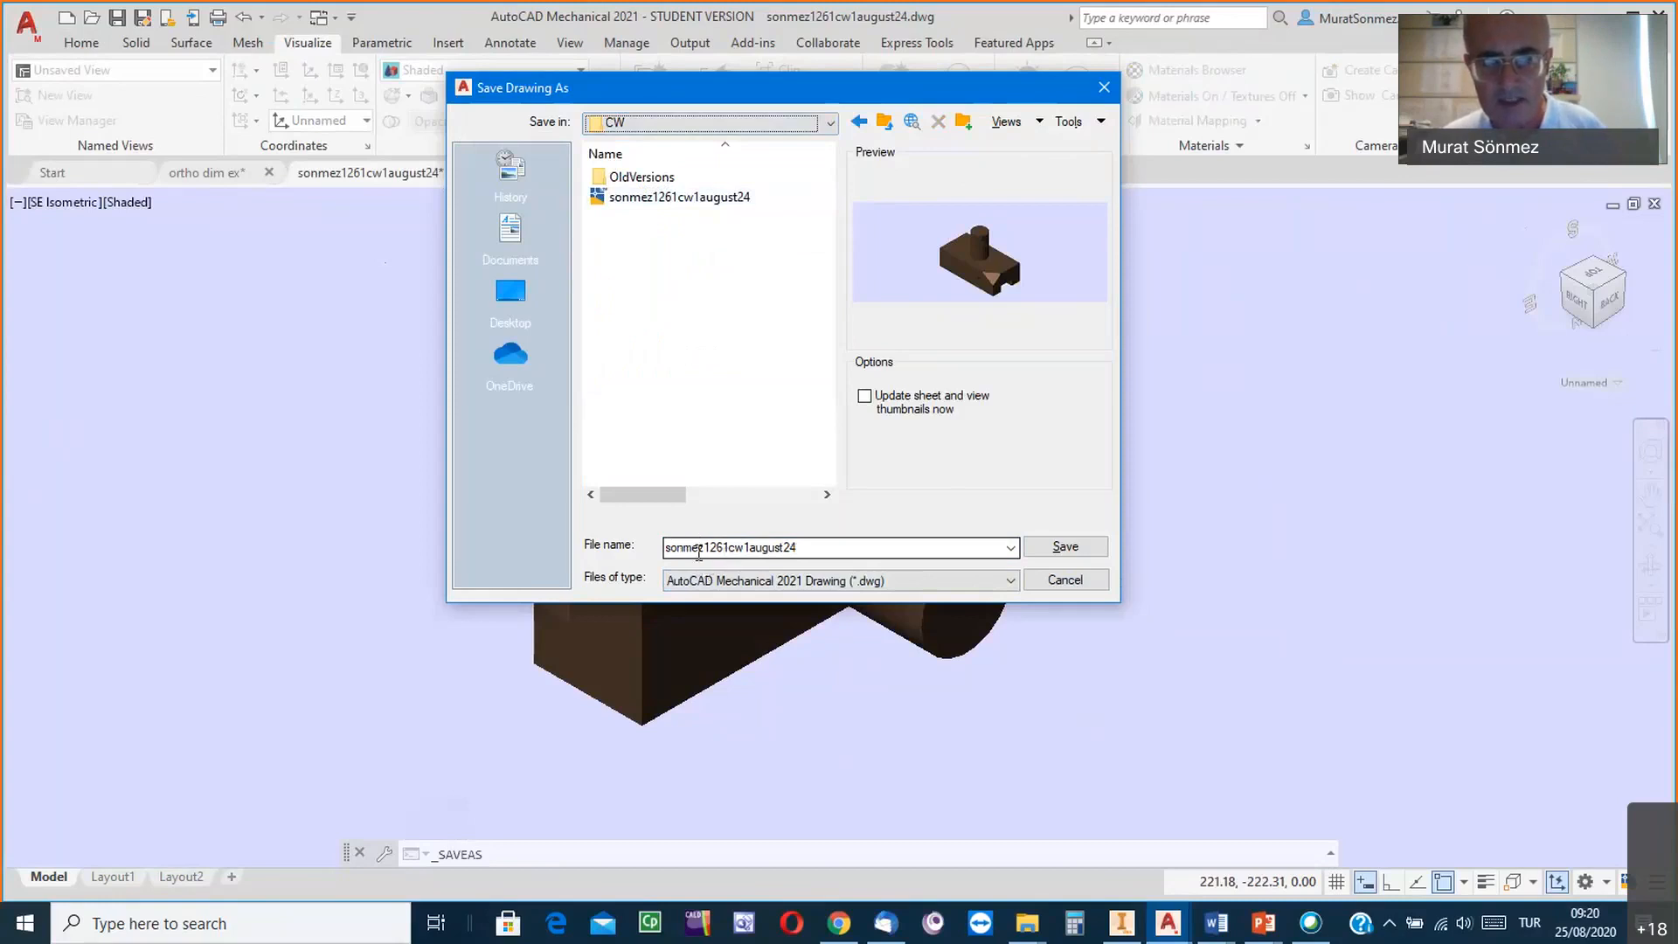
{"action": "double_click", "coordinate": [806, 547]}
{"action": "left_click", "coordinate": [807, 547]}
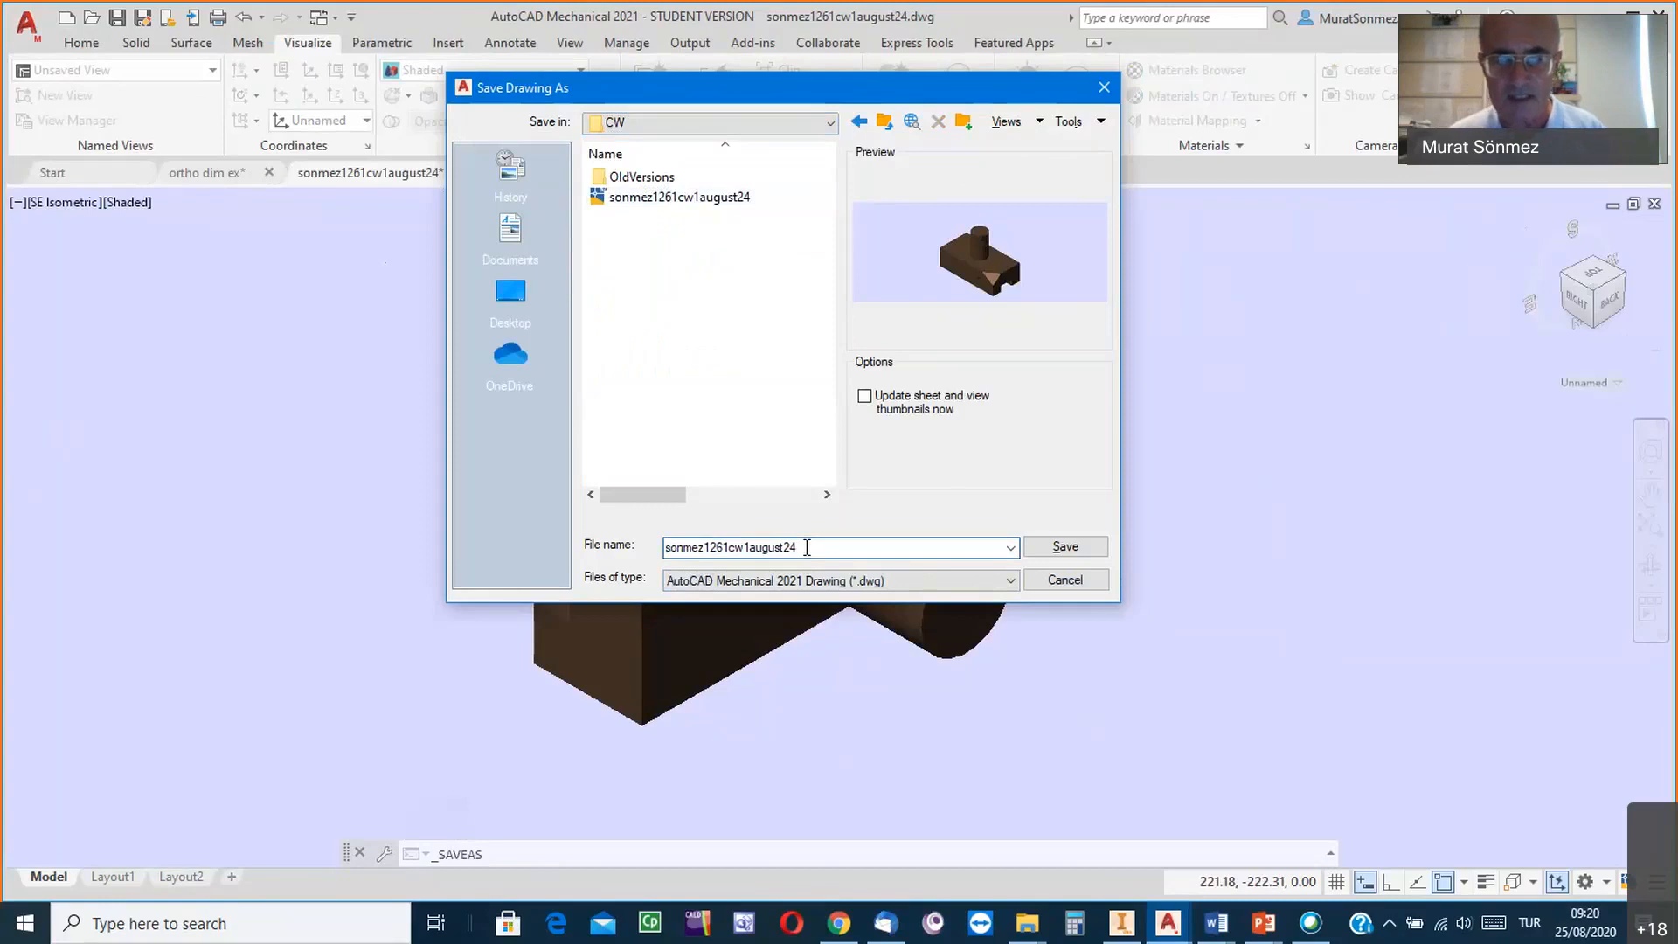
{"action": "key", "text": "BackSpace"}
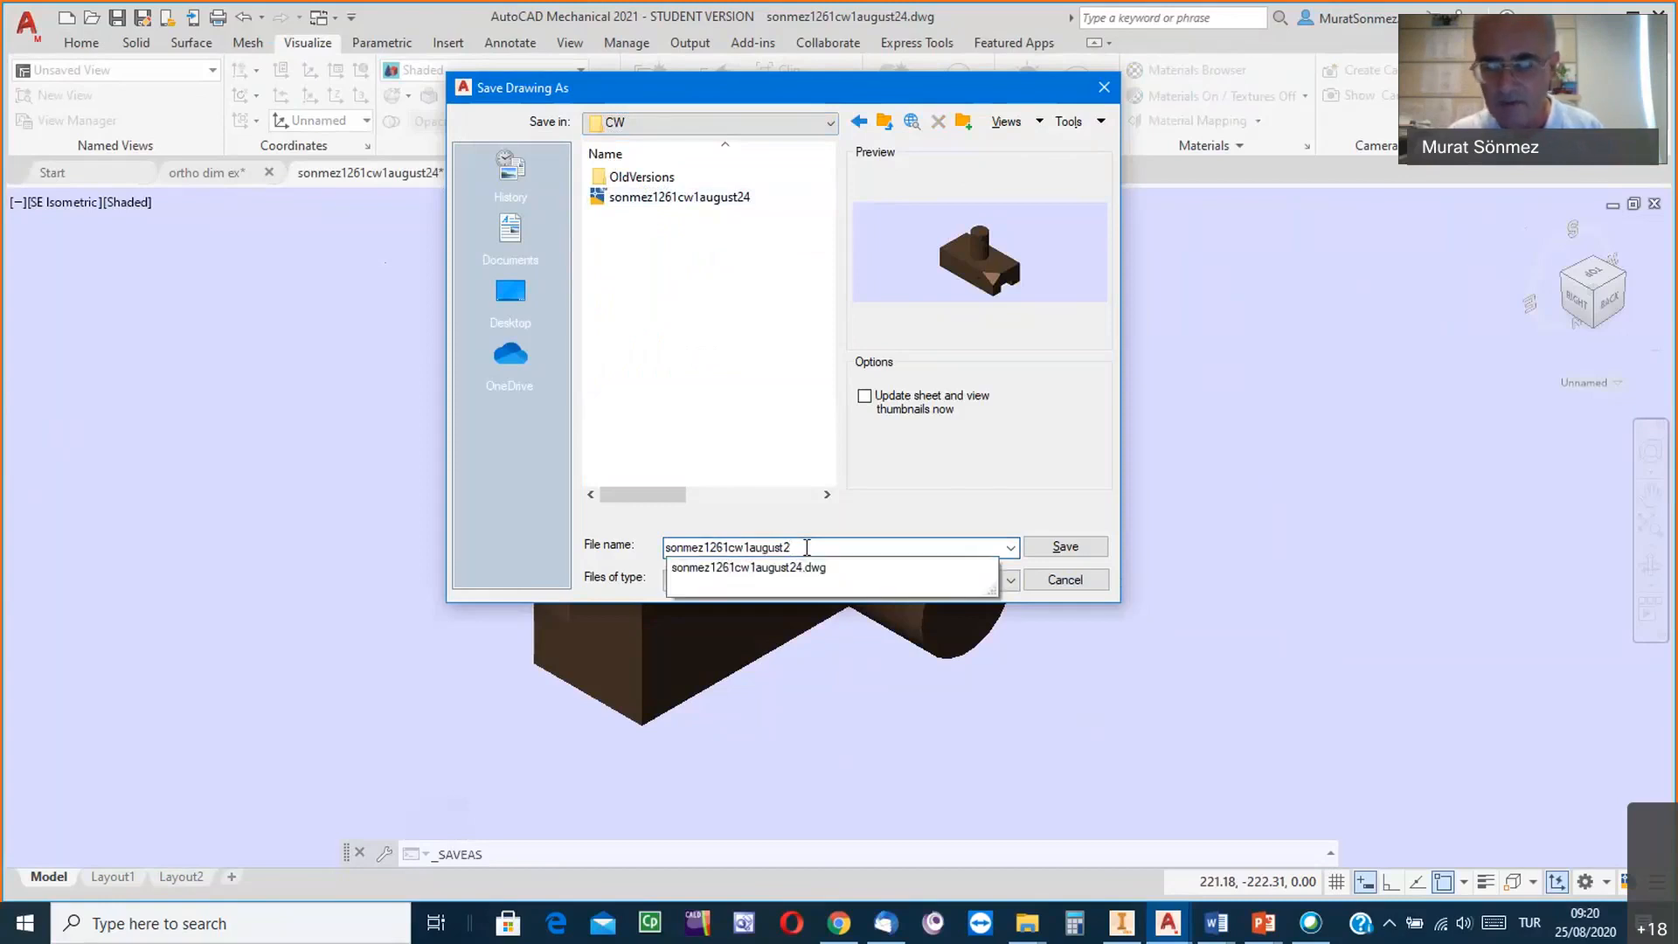
{"action": "type", "text": "5"}
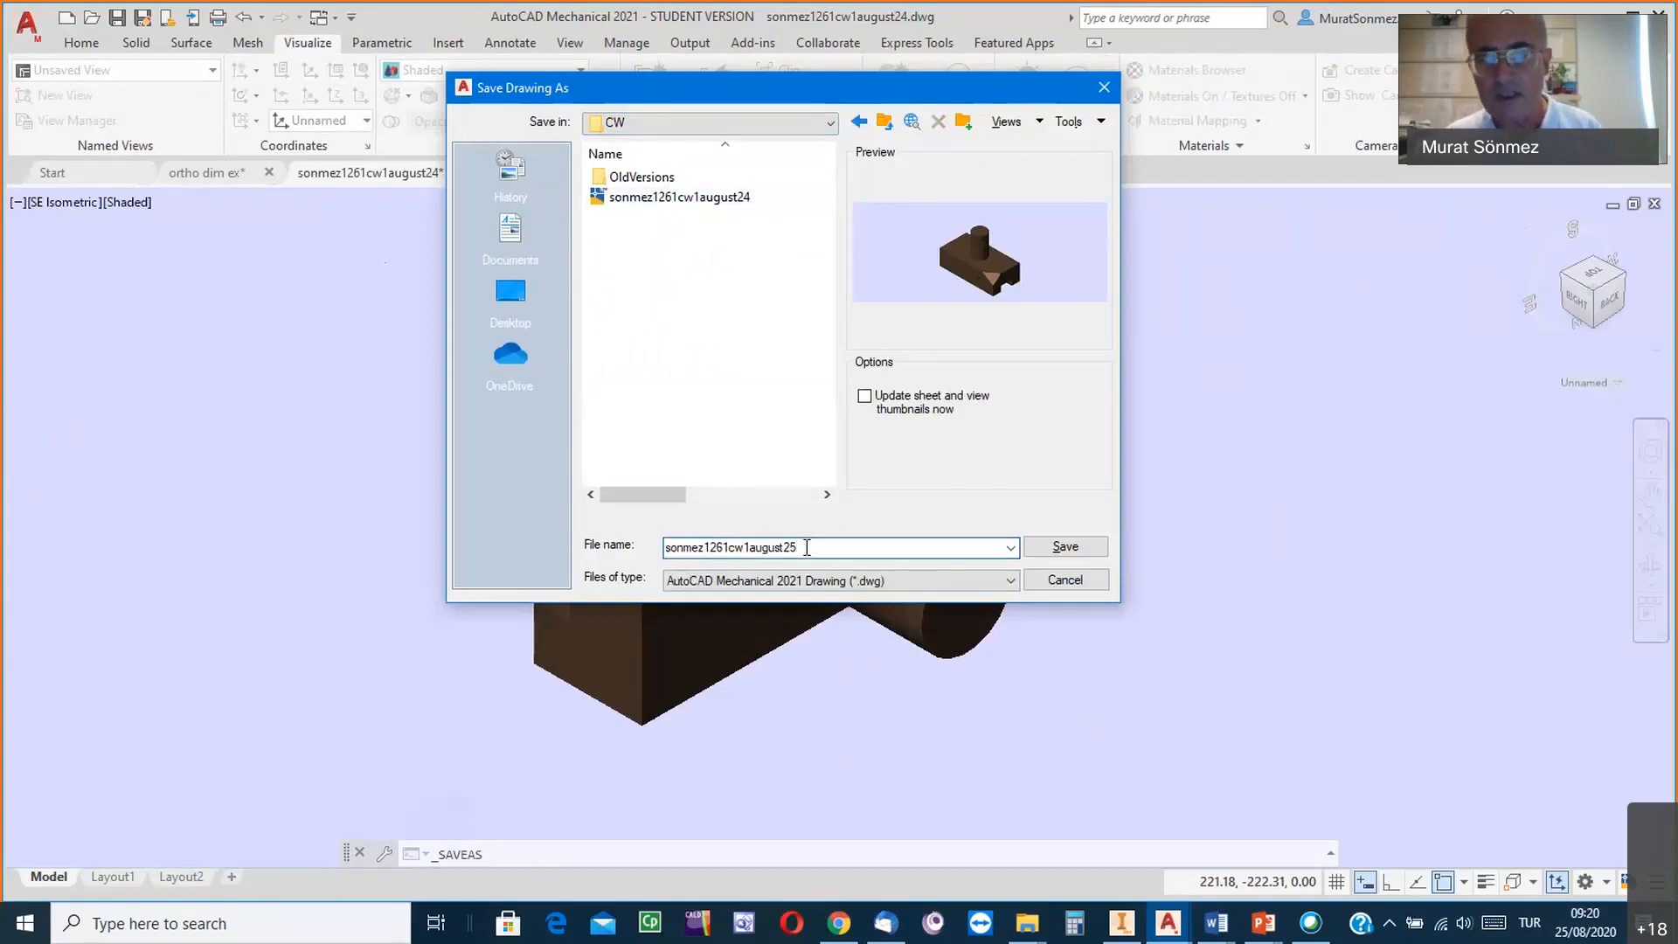
{"action": "left_click", "coordinate": [1070, 549]}
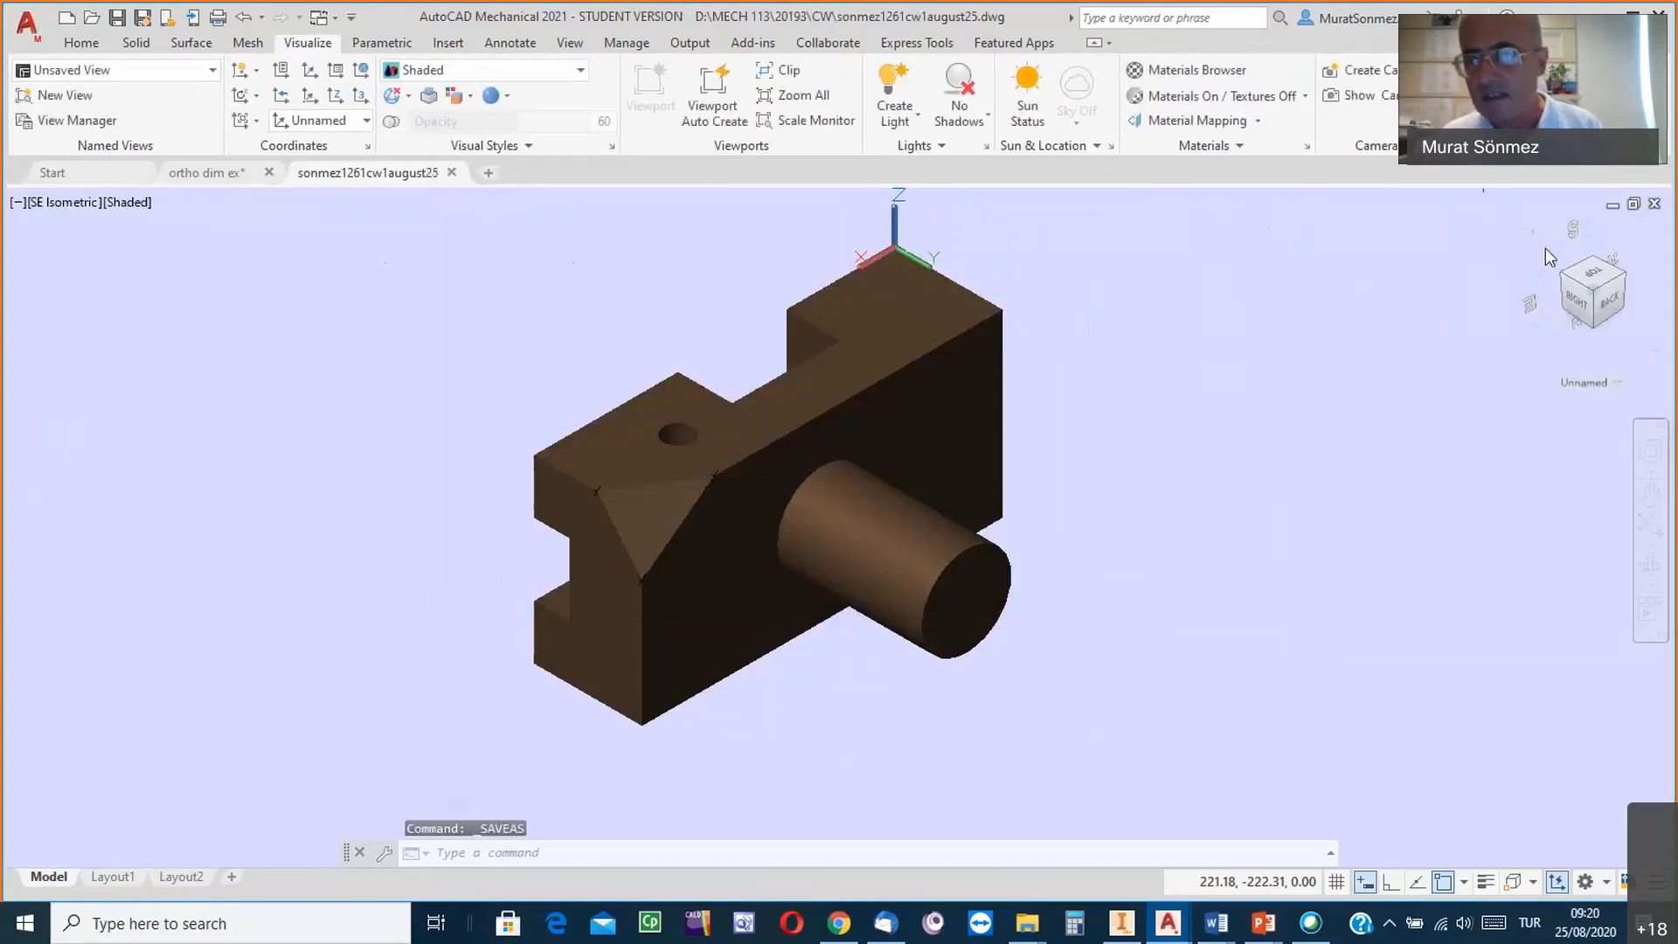
Inspect the solid from the NE and SE isometric views and orbit it to examine the long side with the notch and hole.
{"action": "left_click", "coordinate": [1531, 230]}
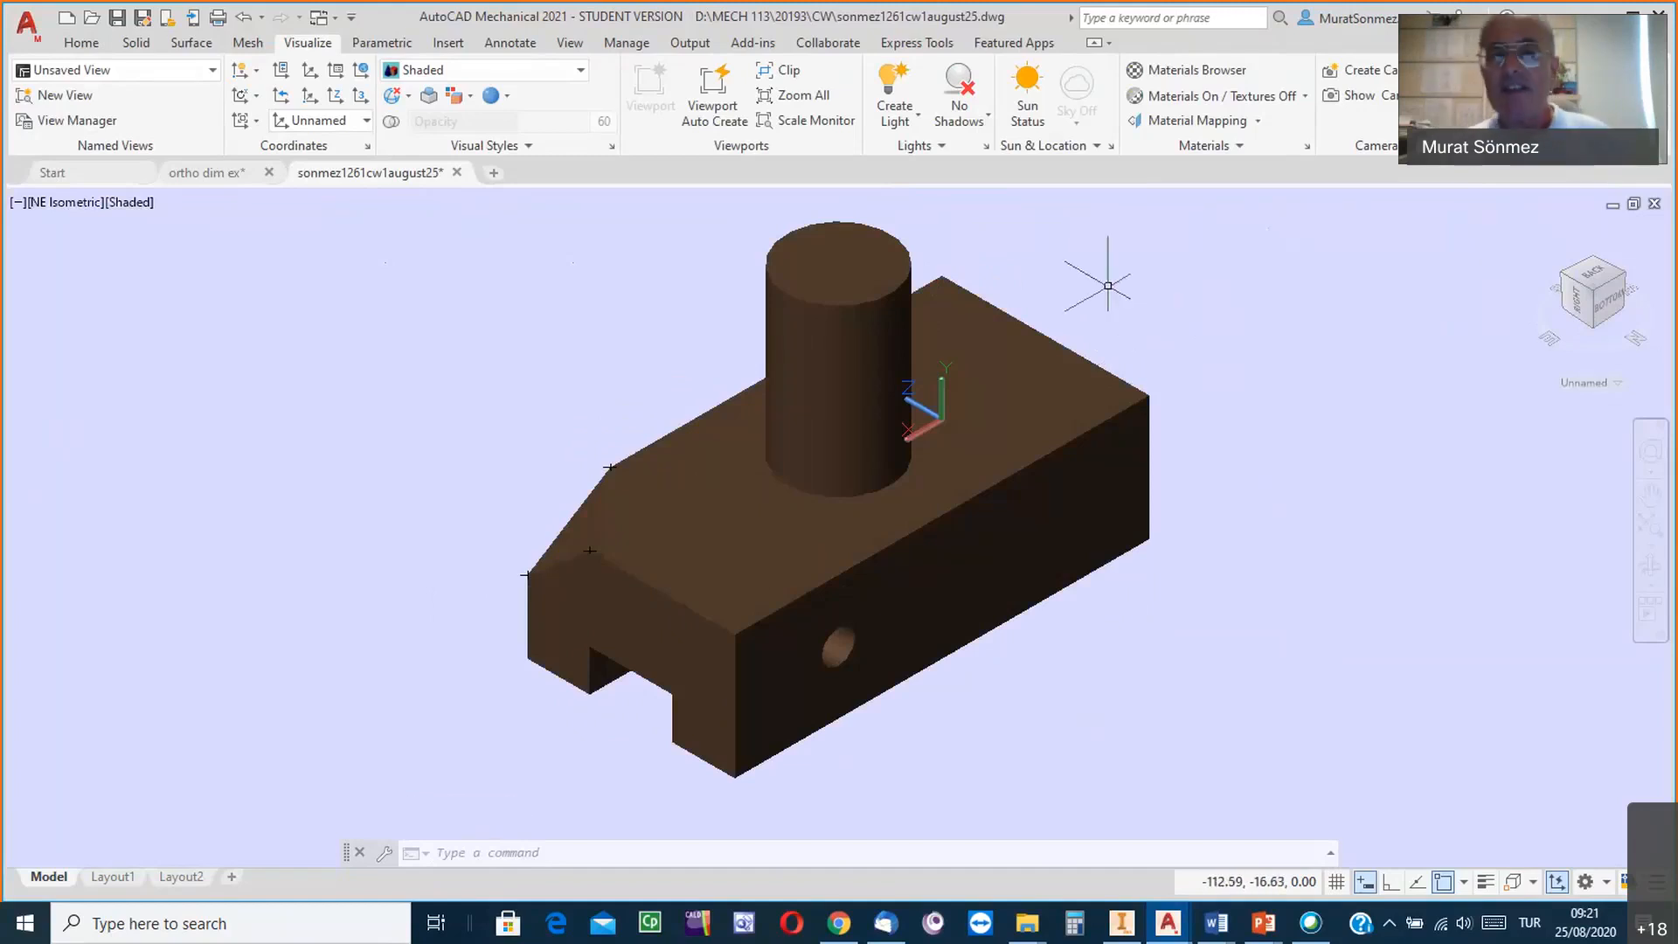
{"action": "left_click", "coordinate": [1569, 281]}
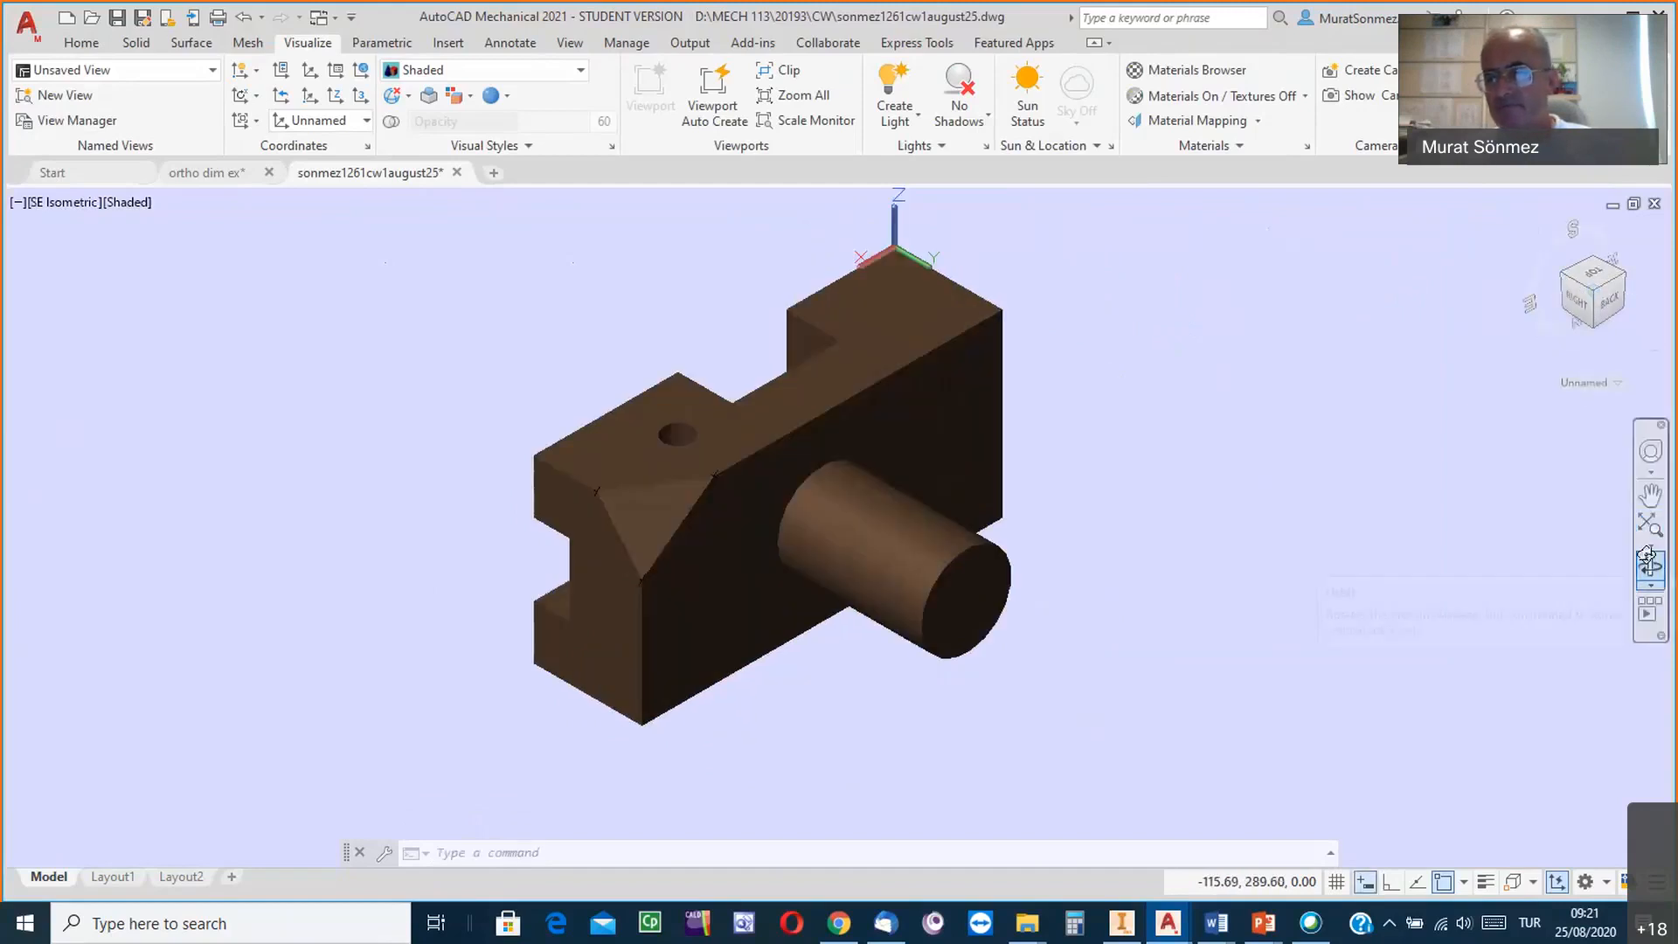
{"action": "left_click", "coordinate": [1649, 557]}
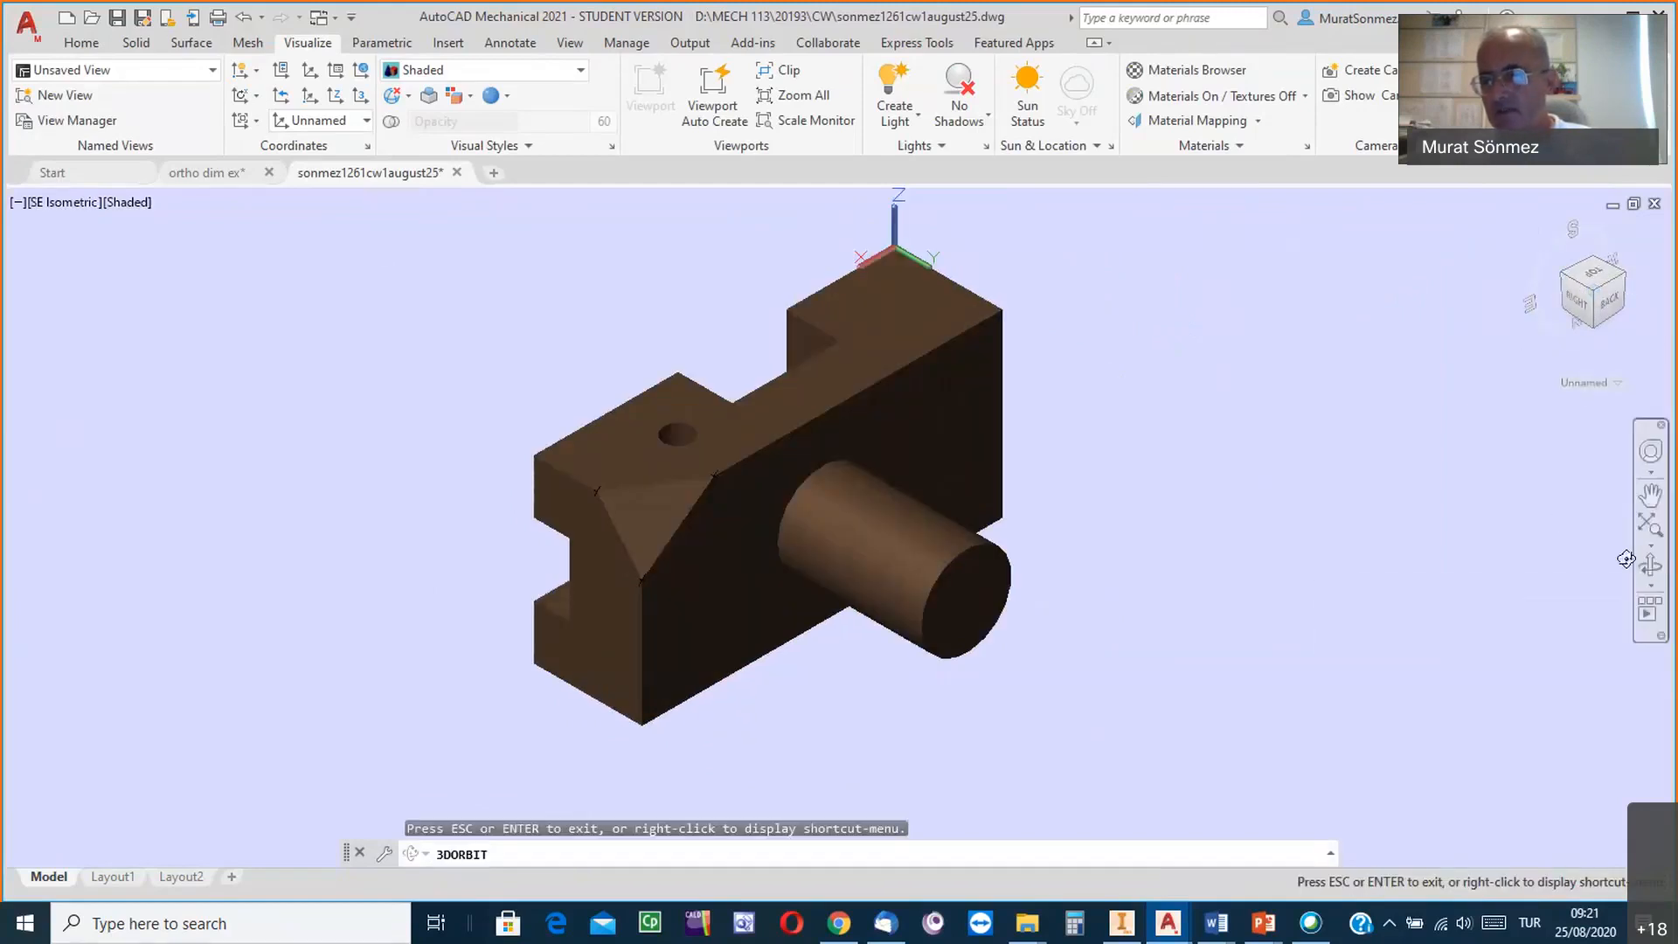
{"action": "left_click_drag", "start_coordinate": [1086, 536], "coordinate": [1156, 522]}
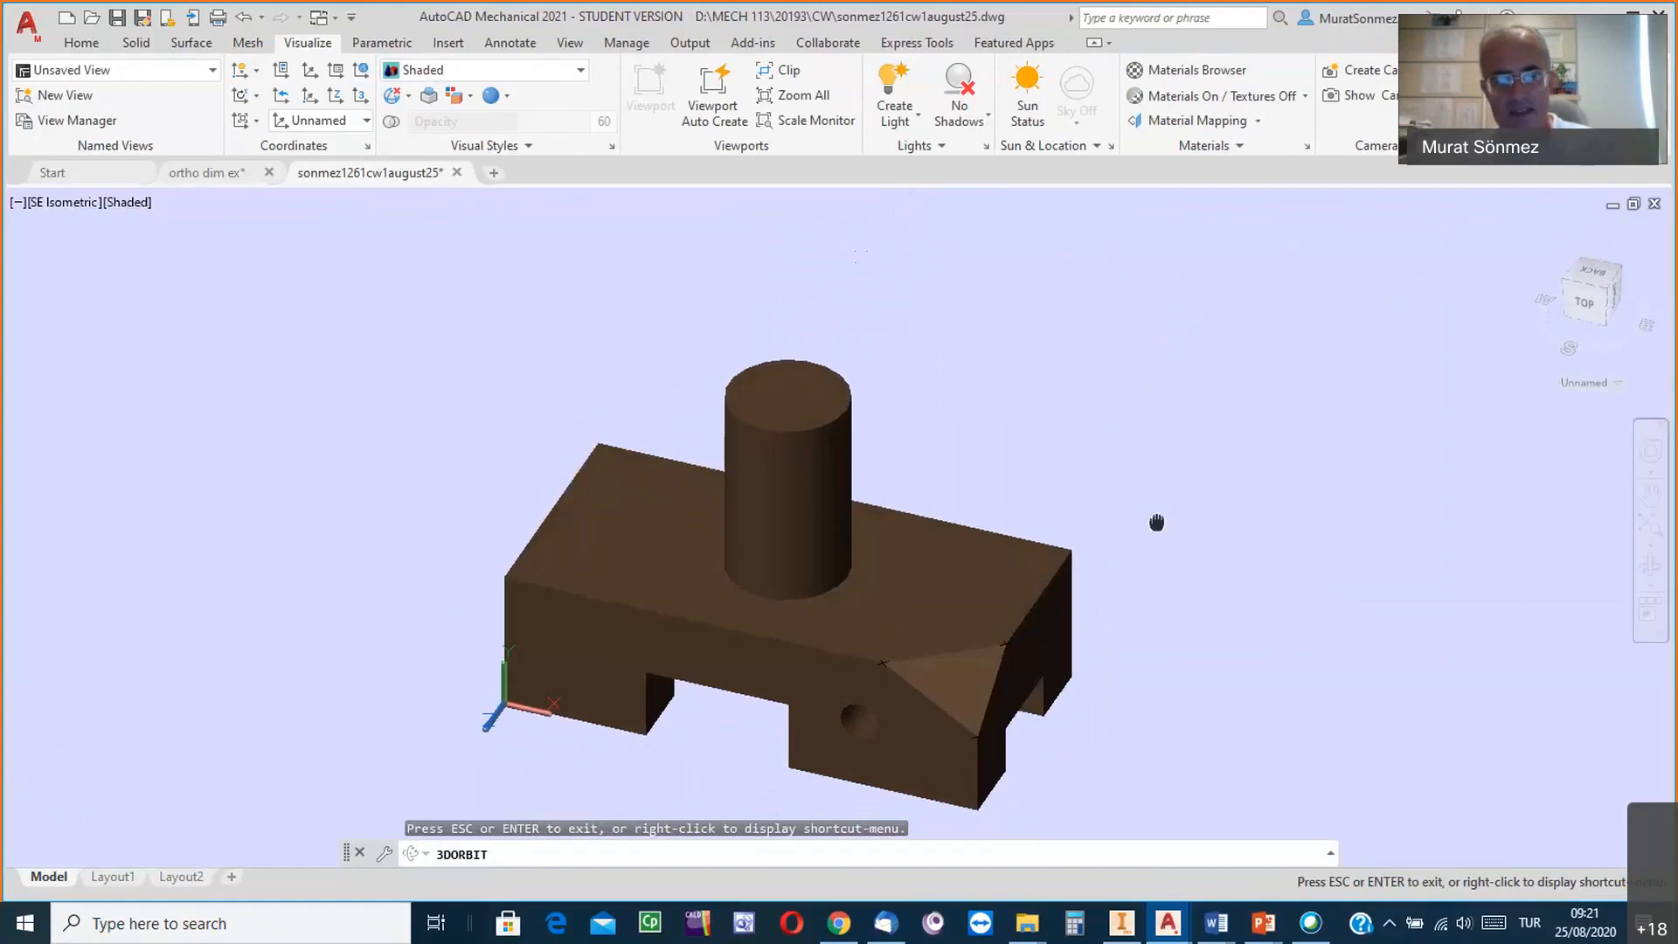
{"action": "middle_click_drag", "start_coordinate": [1156, 523], "coordinate": [1258, 390]}
{"action": "key", "text": "Escape"}
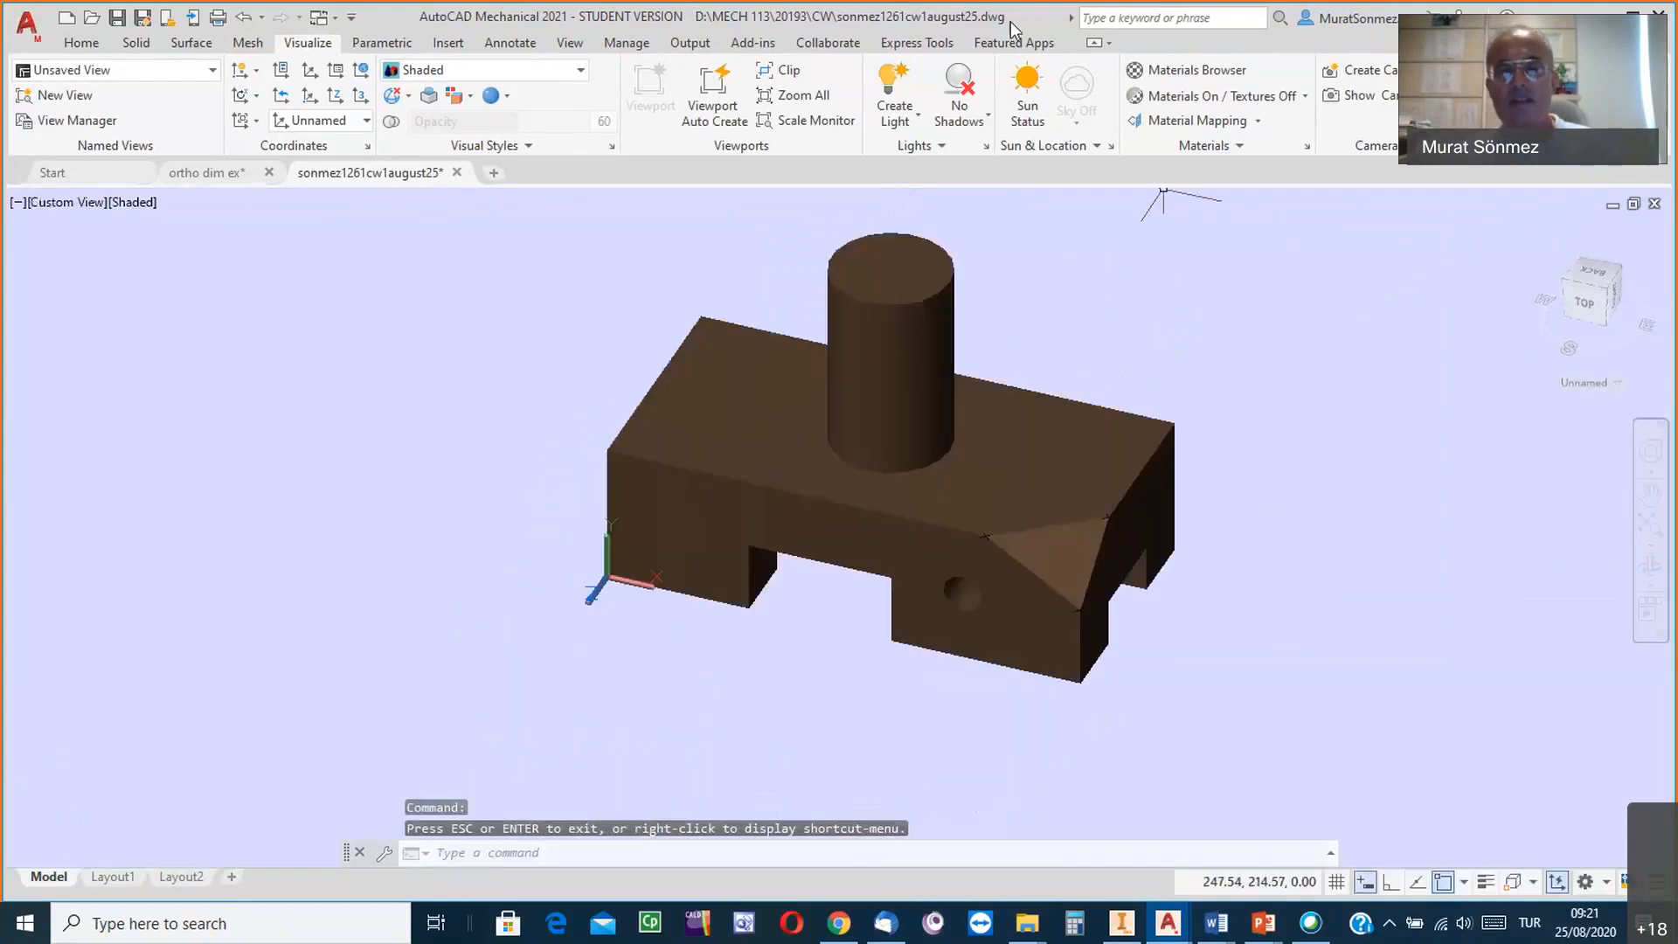
{"action": "middle_click_drag", "start_coordinate": [1259, 254], "coordinate": [1244, 334]}
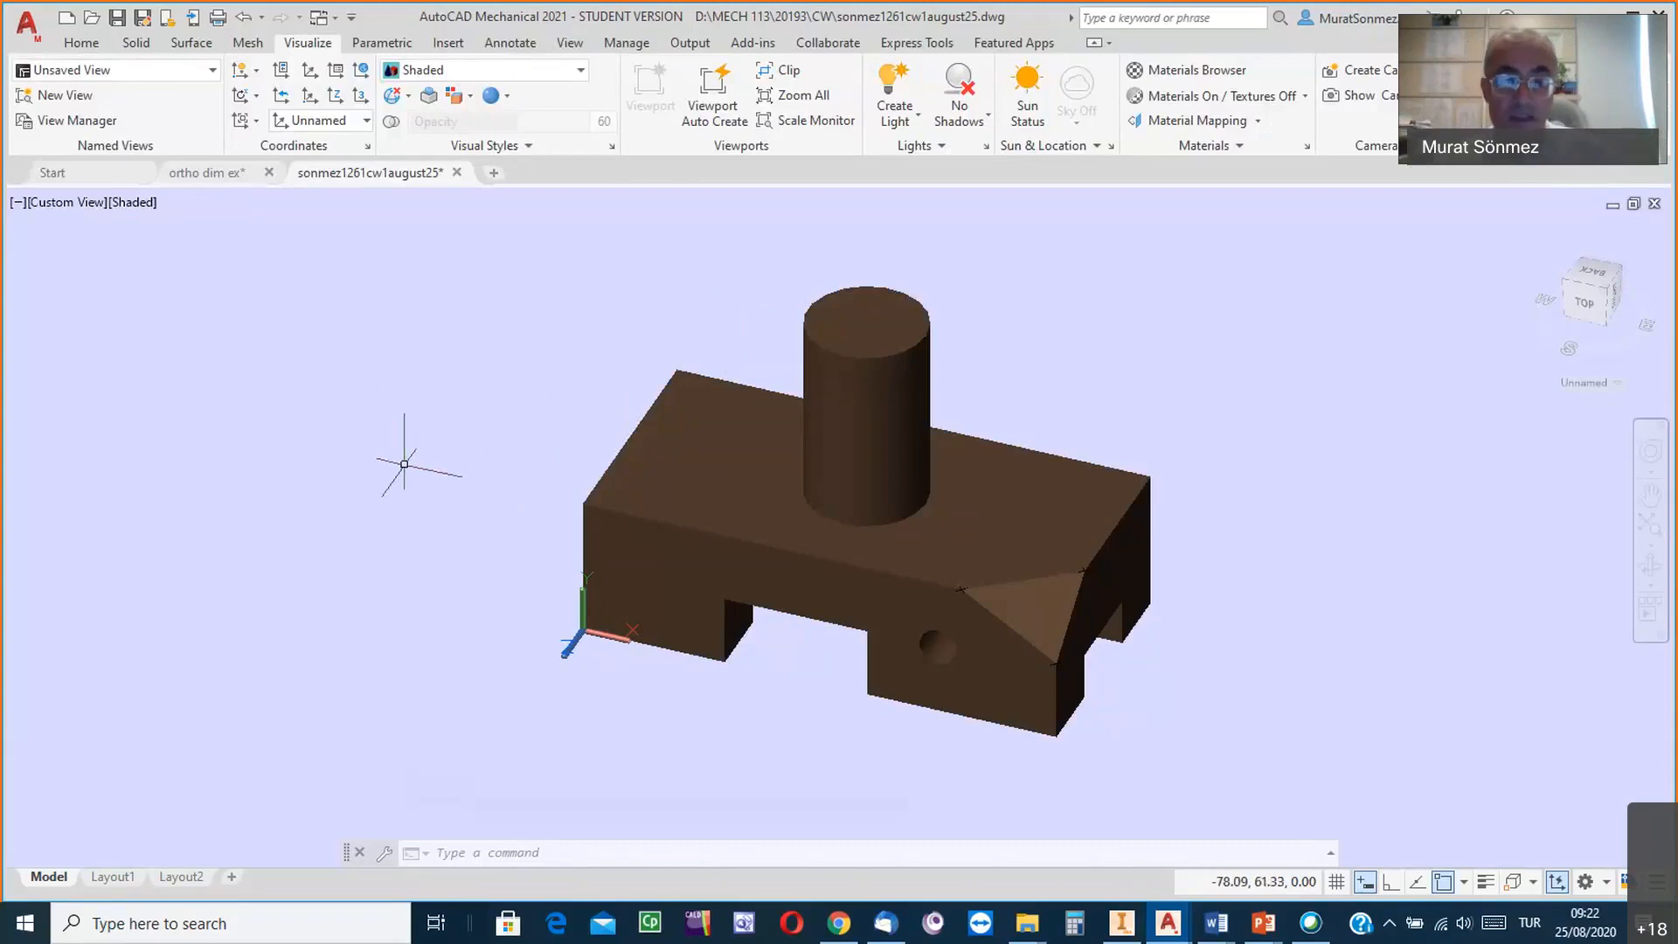
{"action": "middle_click_drag", "start_coordinate": [490, 414], "coordinate": [504, 402]}
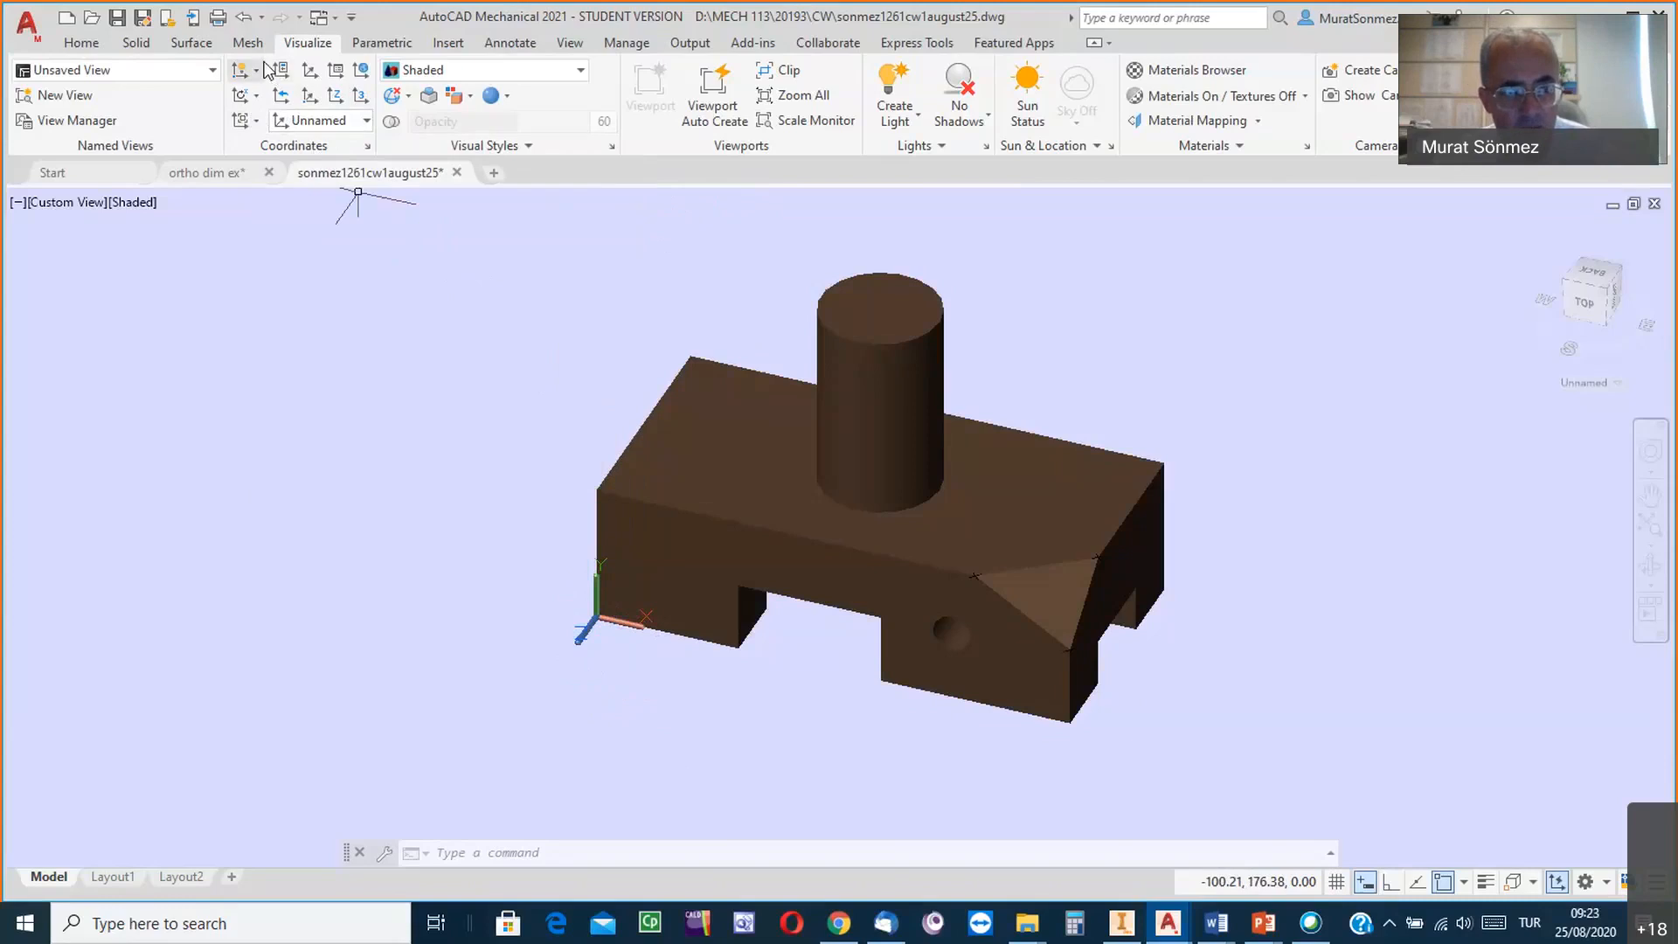
Rotate the UCS about its X axis toward the block's corner endpoint so that Z runs parallel to the cylinder.
{"action": "left_click", "coordinate": [86, 49]}
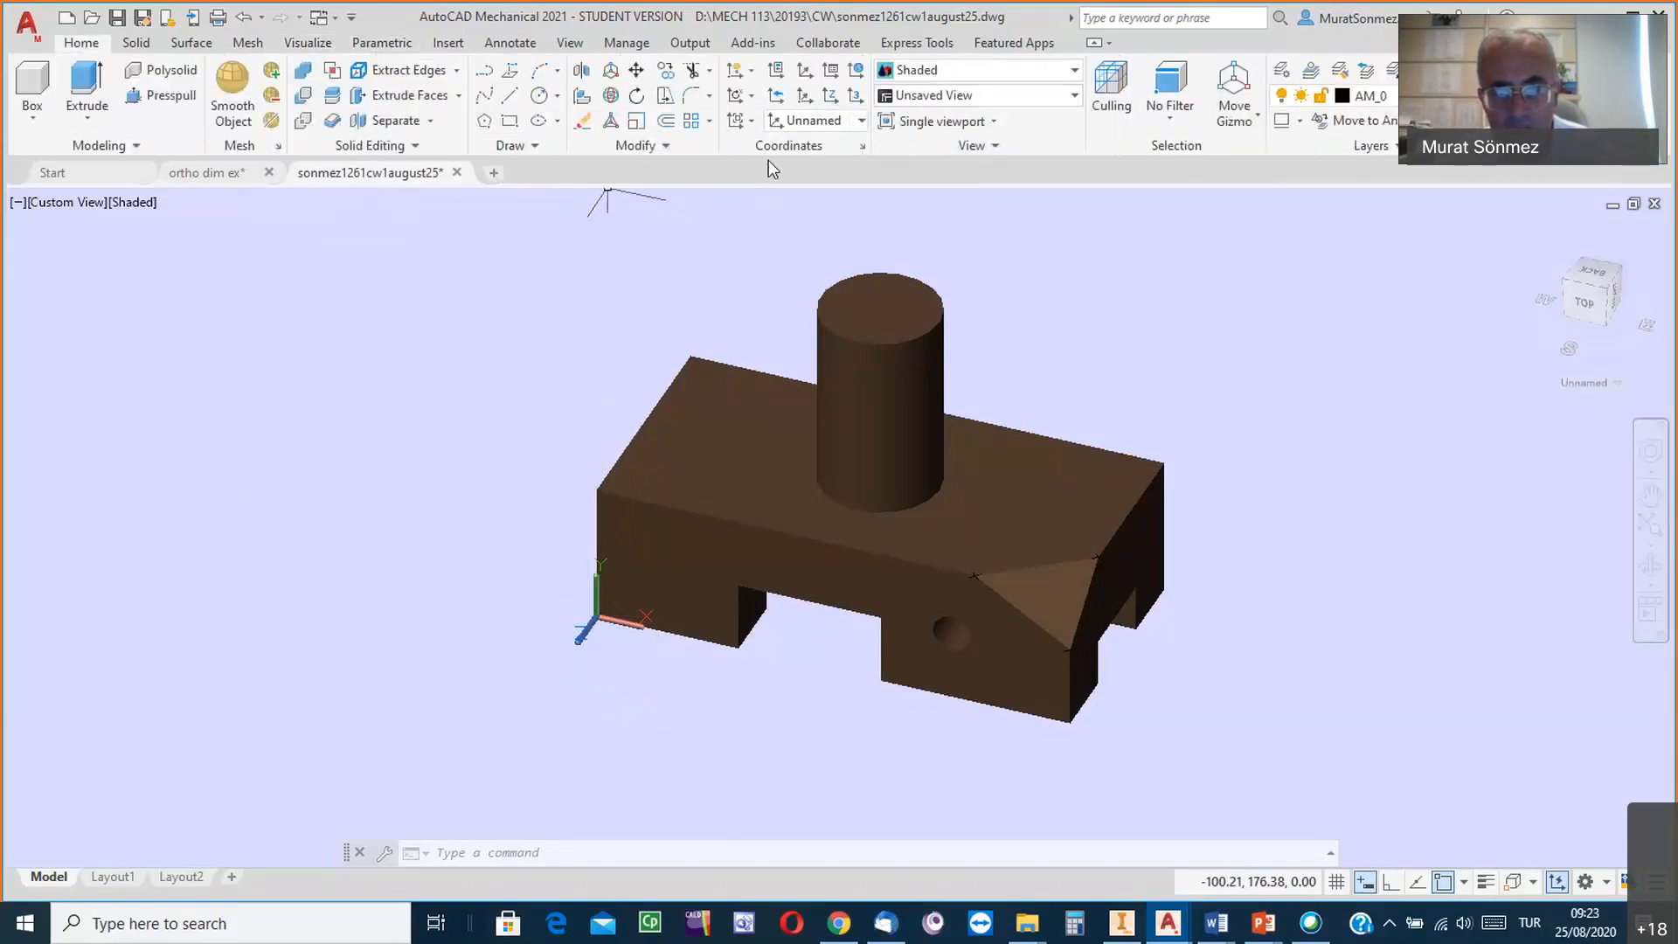
{"action": "left_click", "coordinate": [751, 98]}
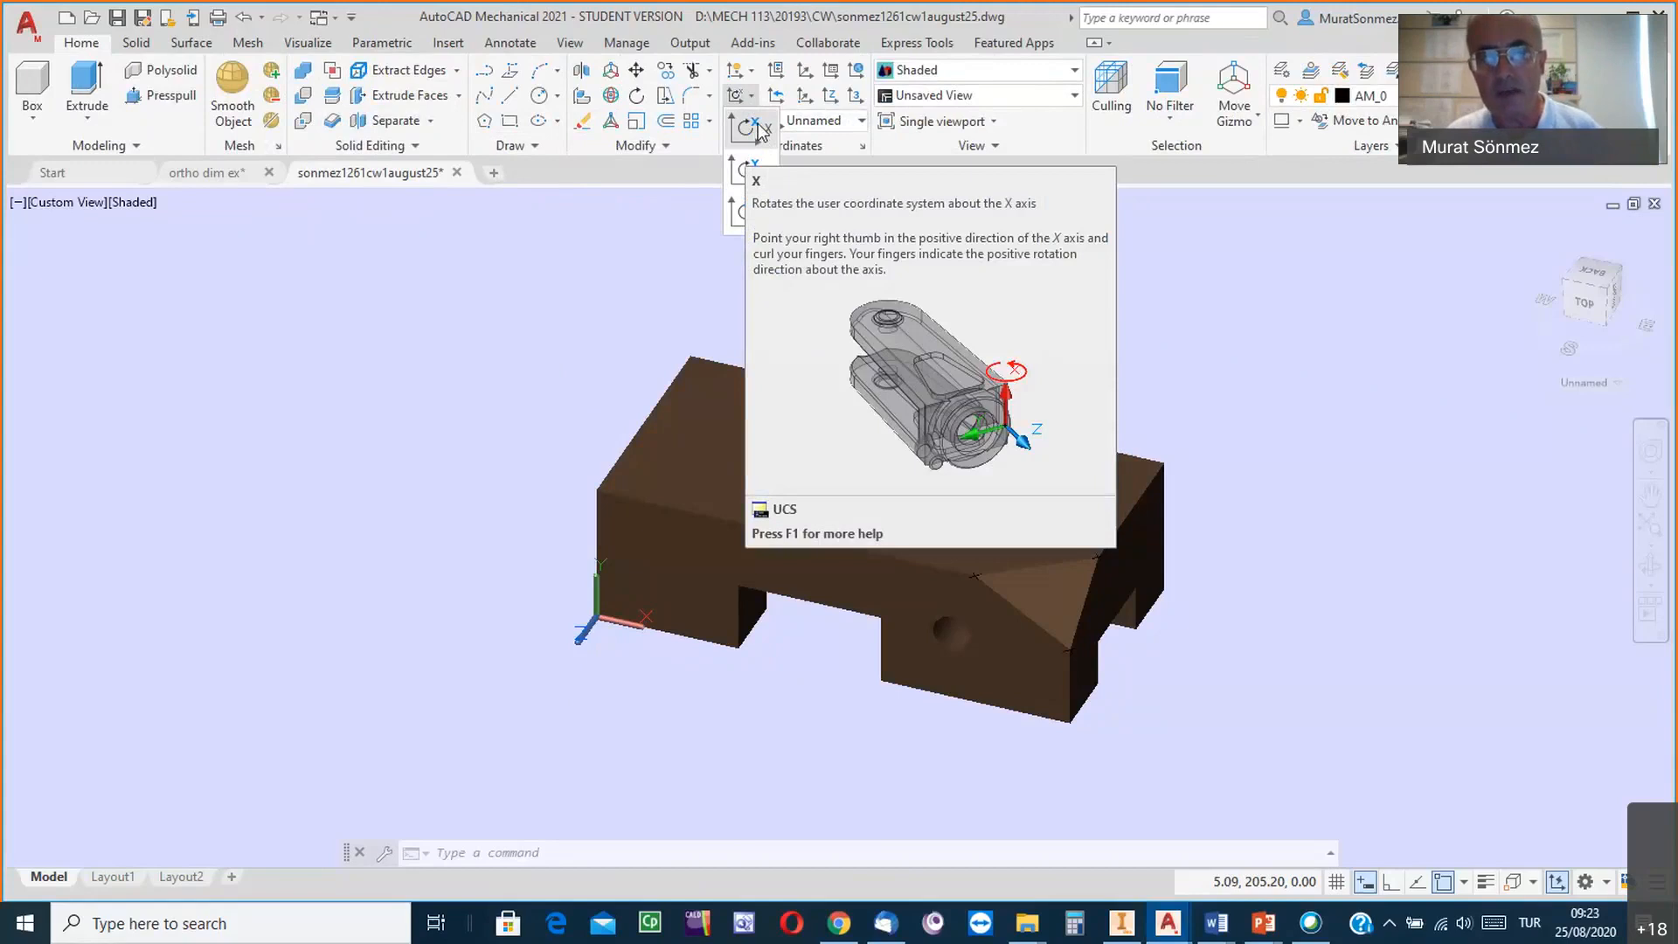
{"action": "left_click", "coordinate": [758, 129]}
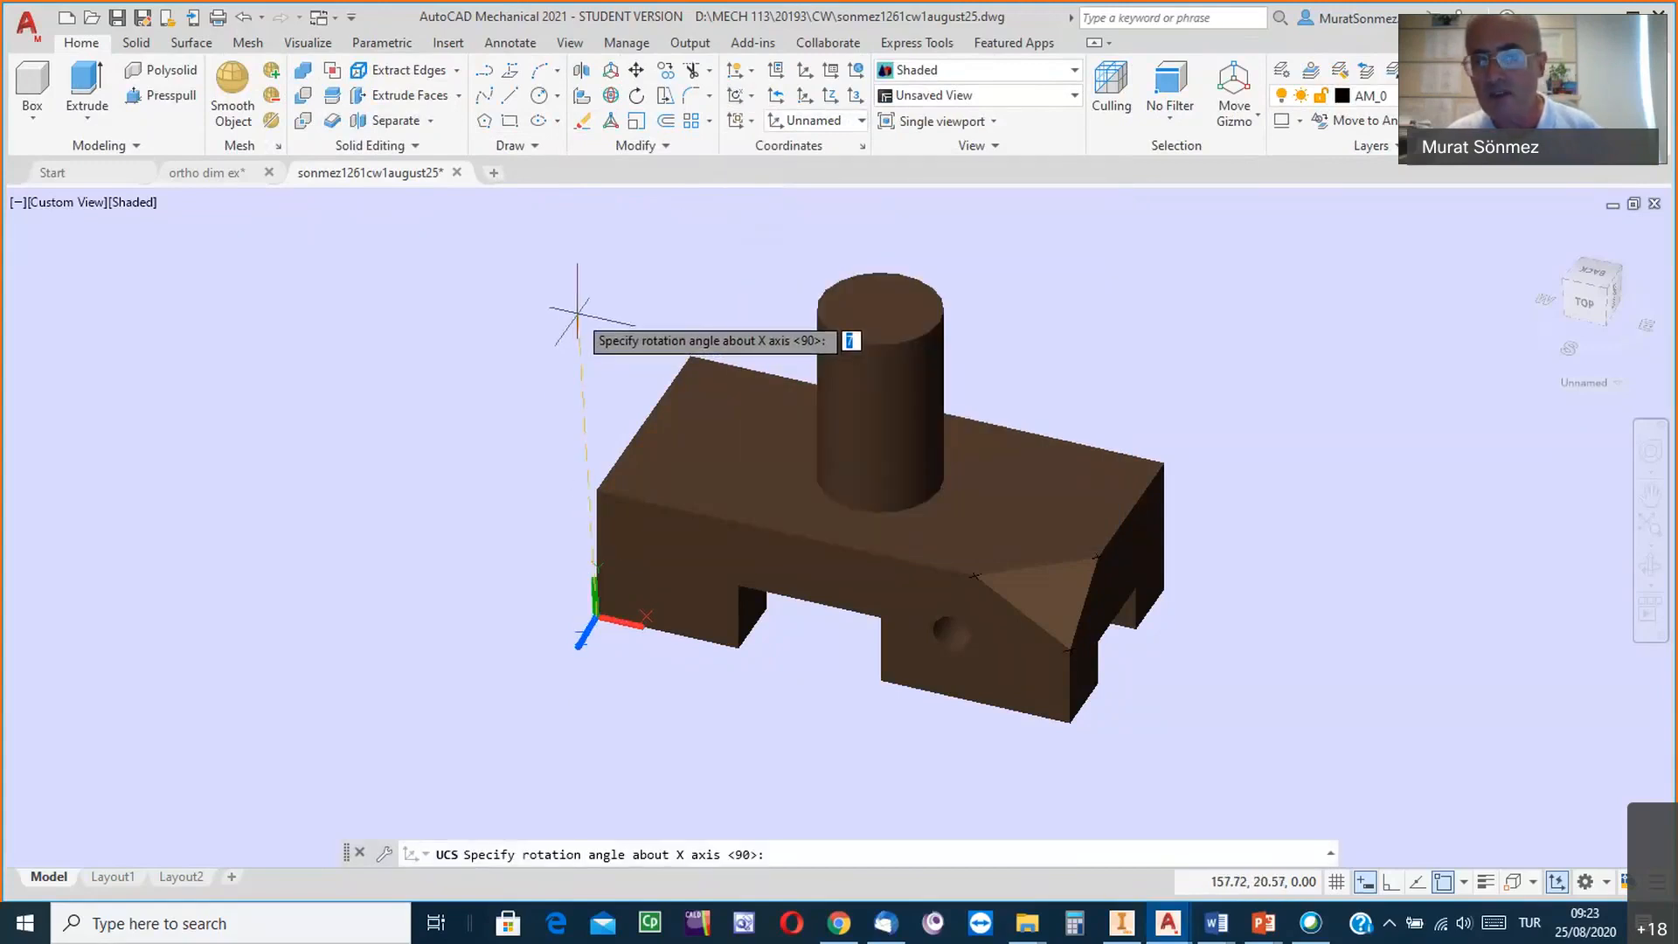
{"action": "left_click", "coordinate": [1567, 285]}
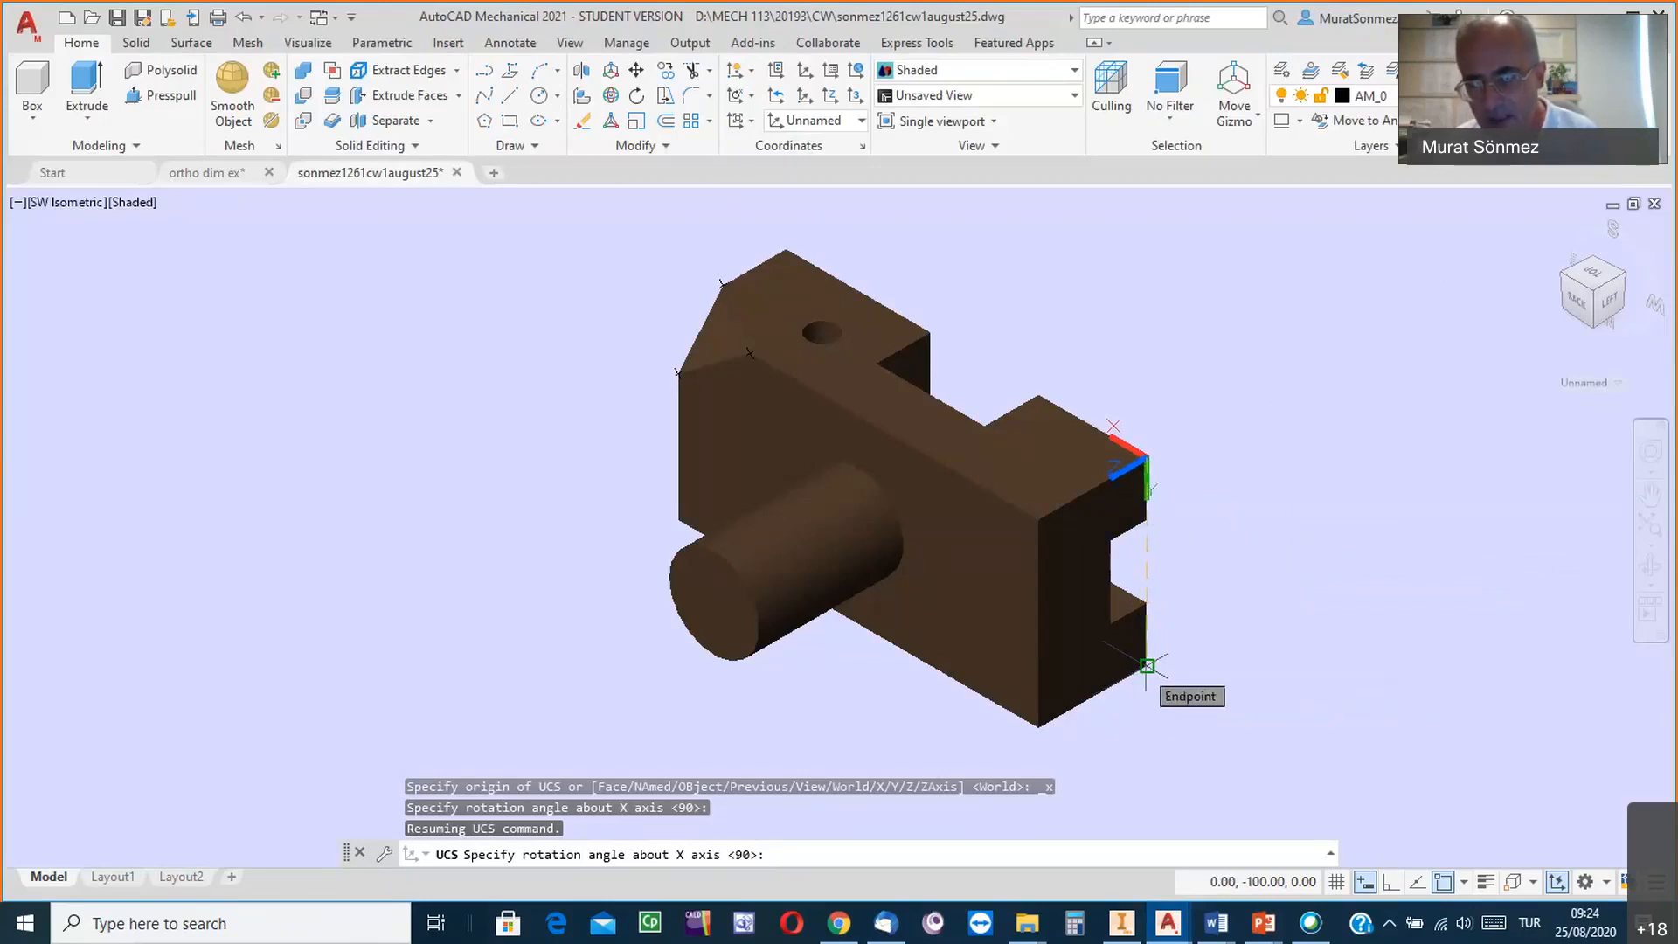
{"action": "key", "text": "Escape"}
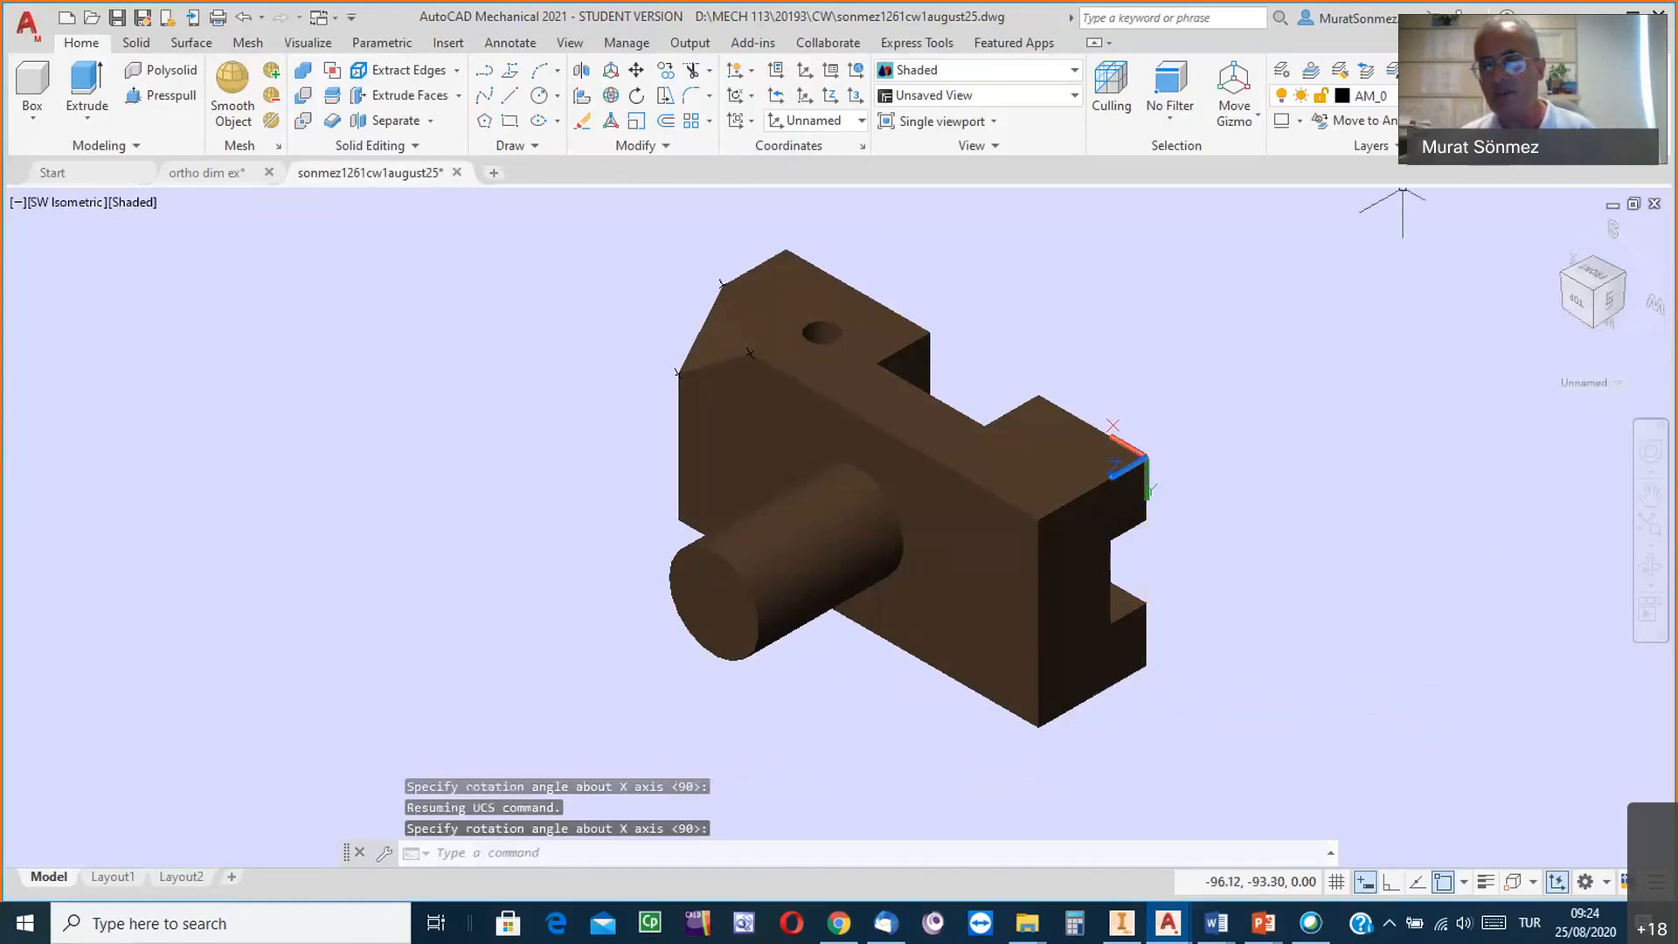
Examine the block and the rotated UCS from the NE and SE isometric views.
{"action": "left_click", "coordinate": [1615, 300]}
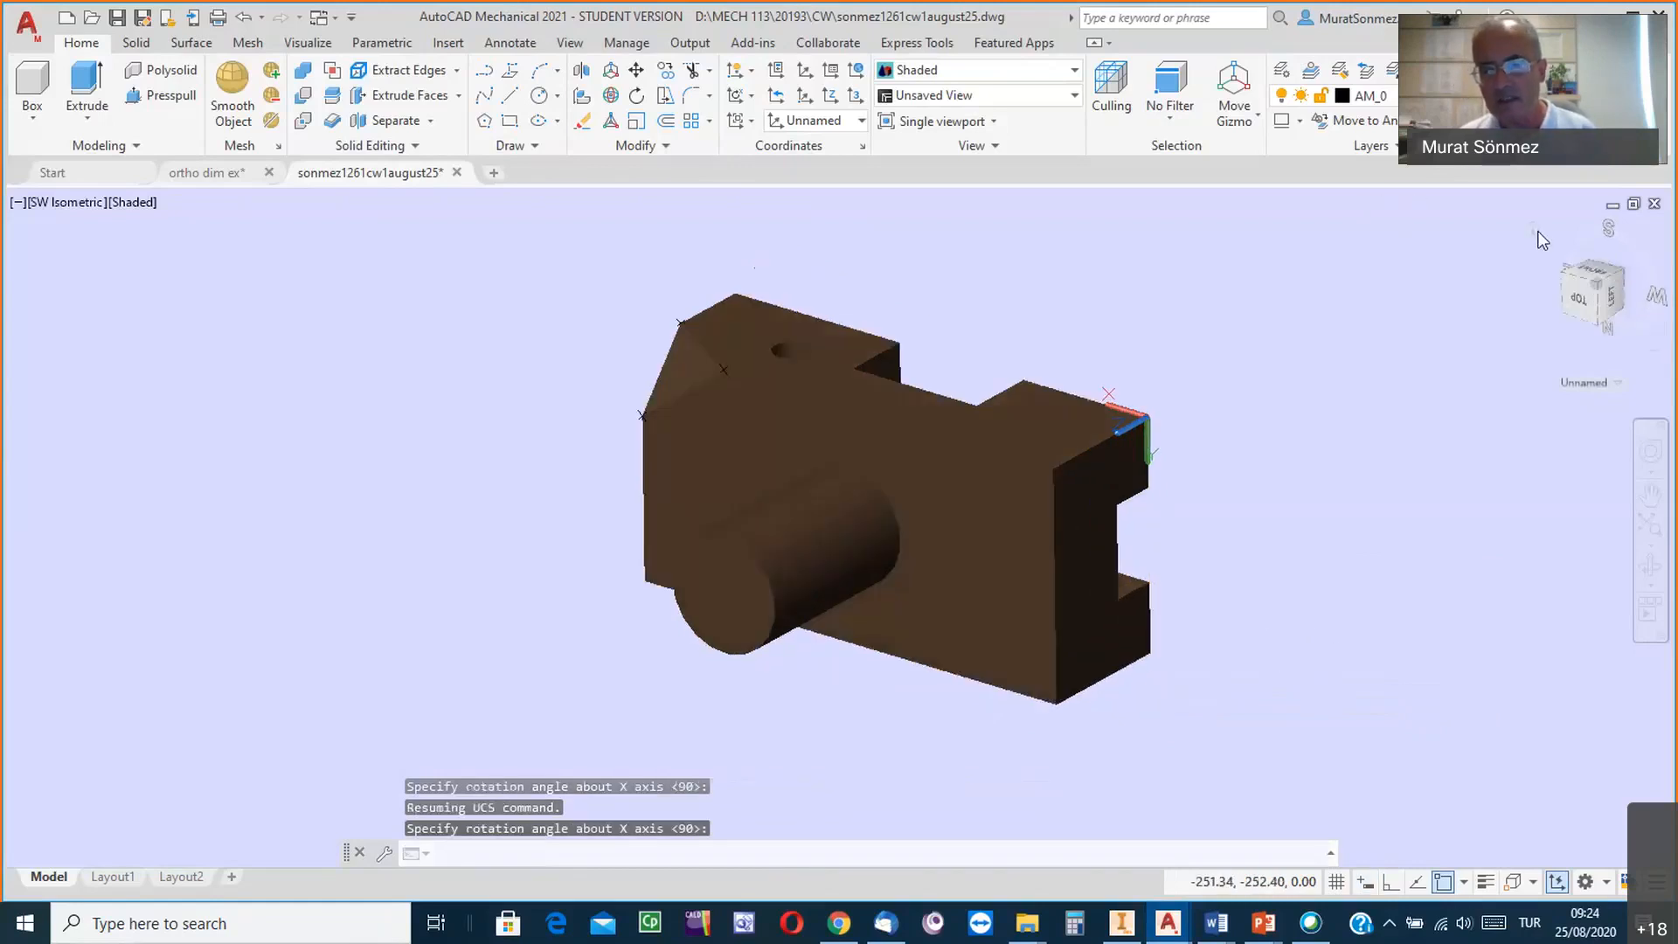
{"action": "left_click", "coordinate": [1565, 278]}
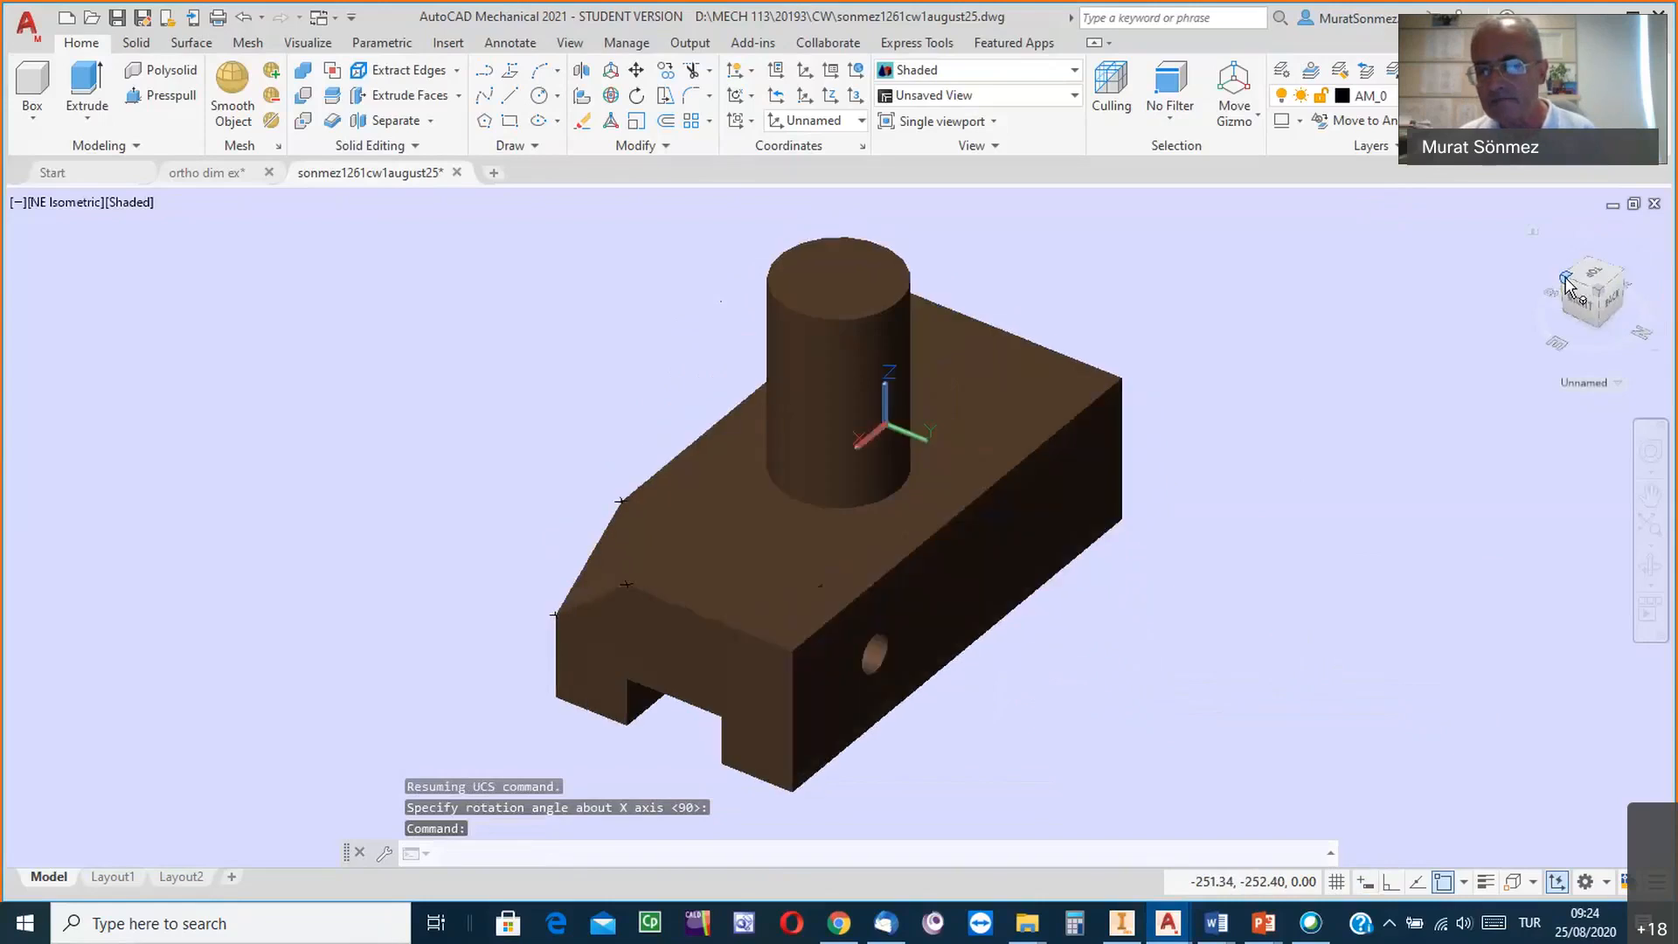
{"action": "middle_click_drag", "start_coordinate": [524, 726], "coordinate": [720, 644]}
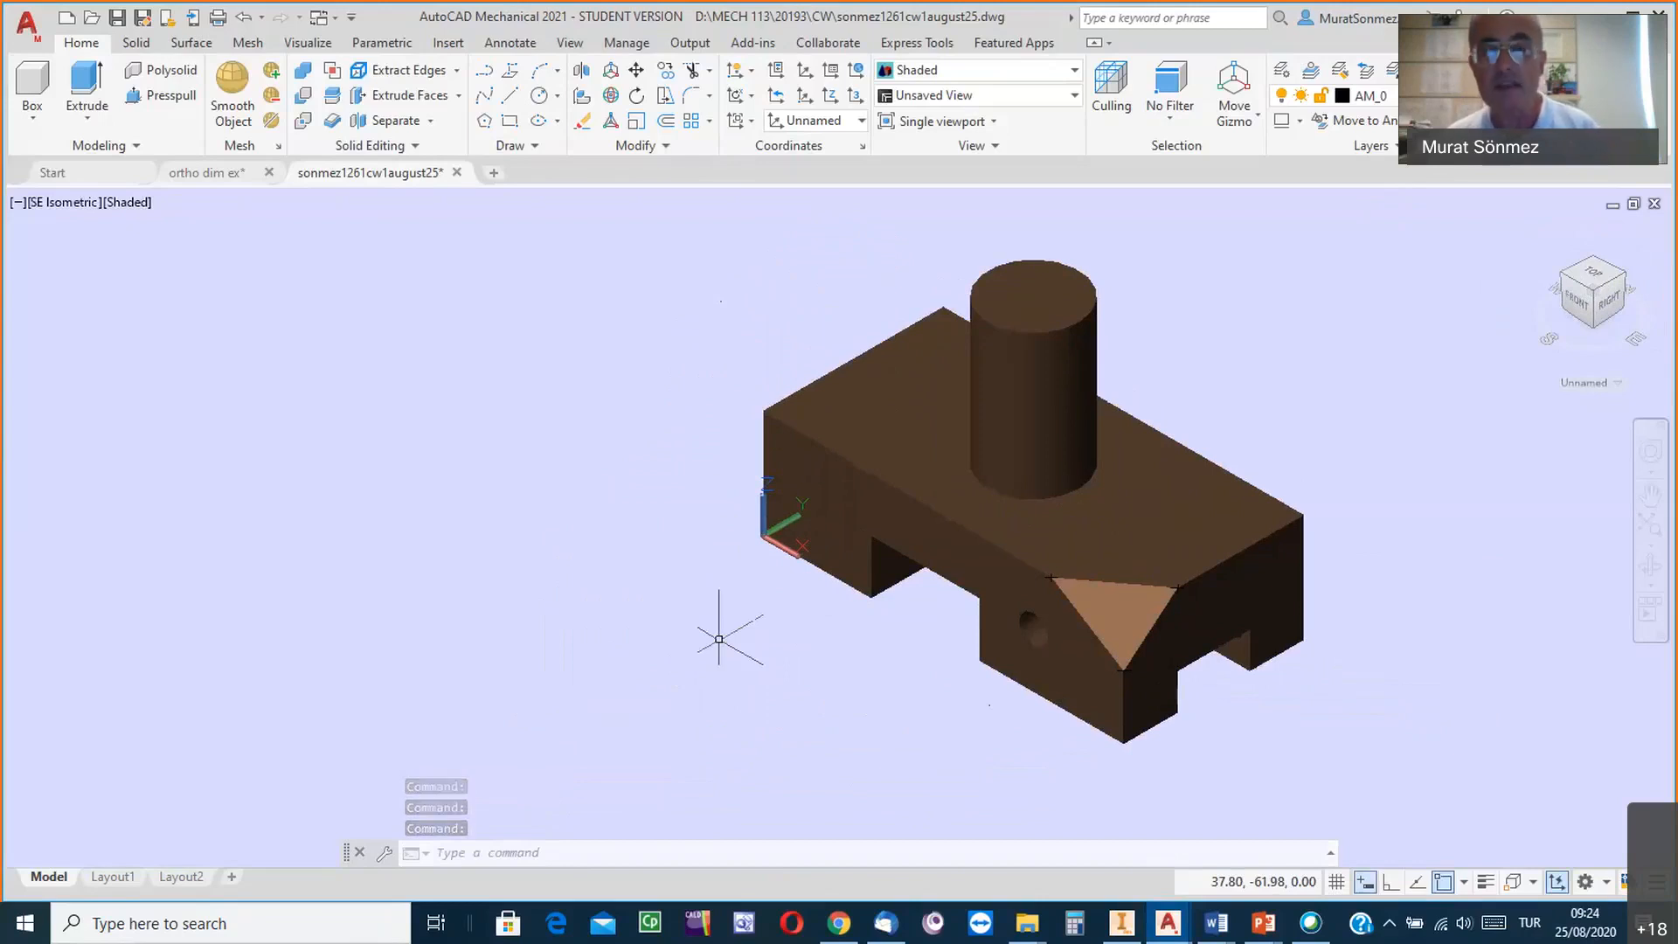
{"action": "middle_click_drag", "start_coordinate": [631, 634], "coordinate": [546, 669]}
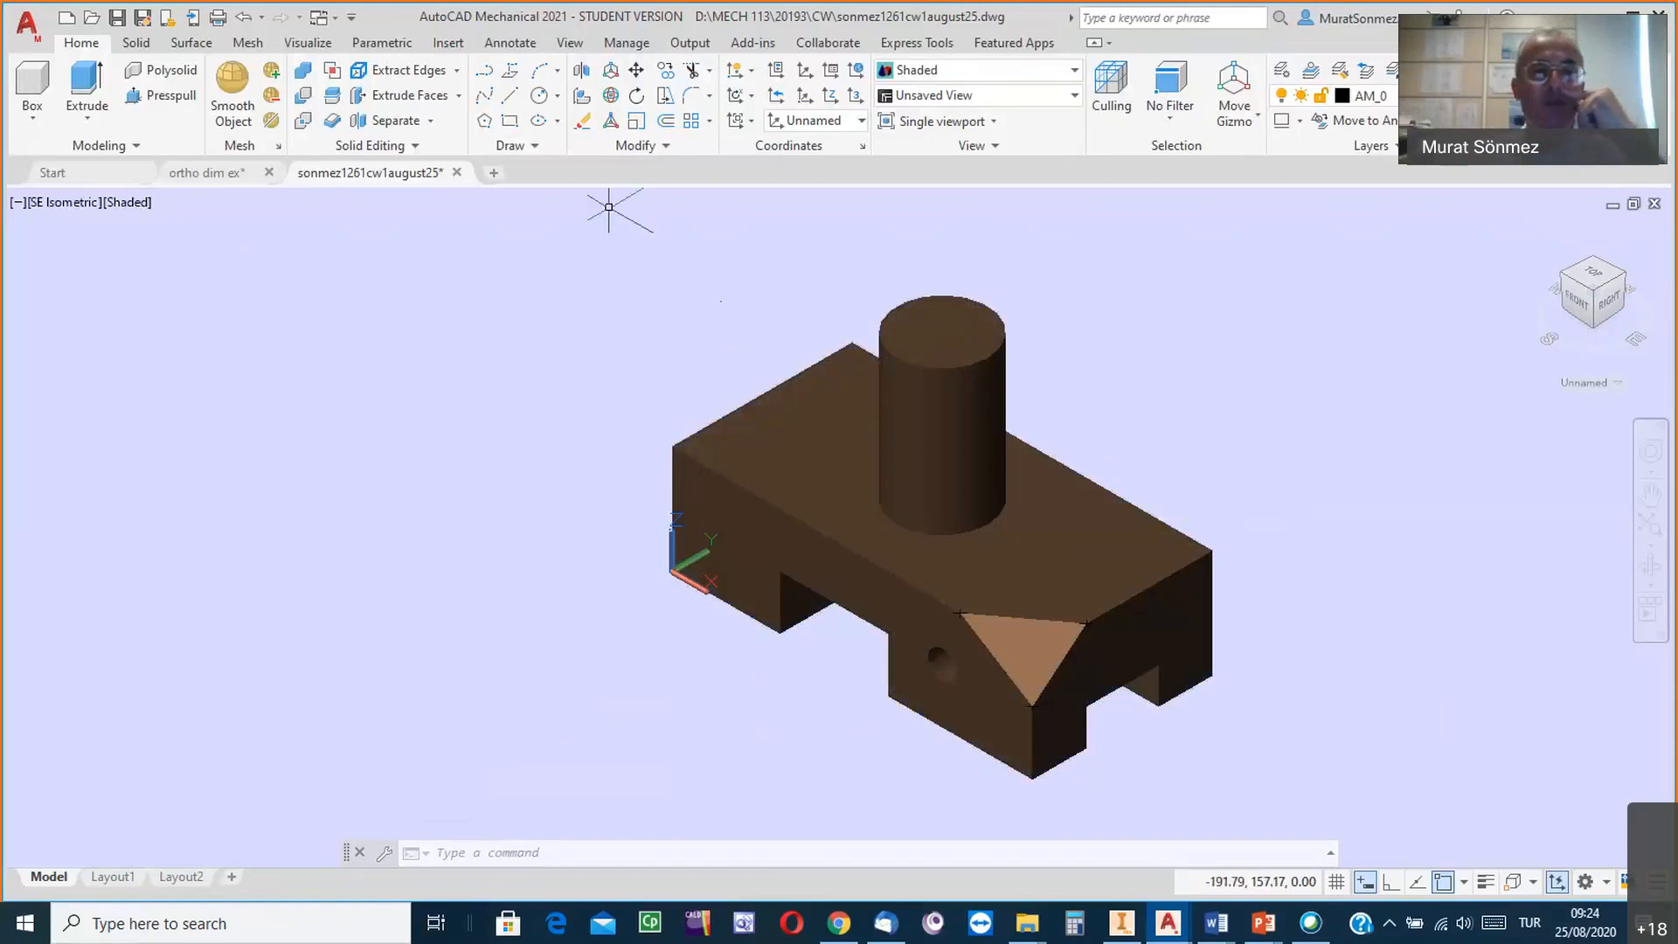
Undo the isometric view changes and the UCS rotation about the X axis.
{"action": "left_click", "coordinate": [243, 21]}
{"action": "left_click", "coordinate": [243, 21]}
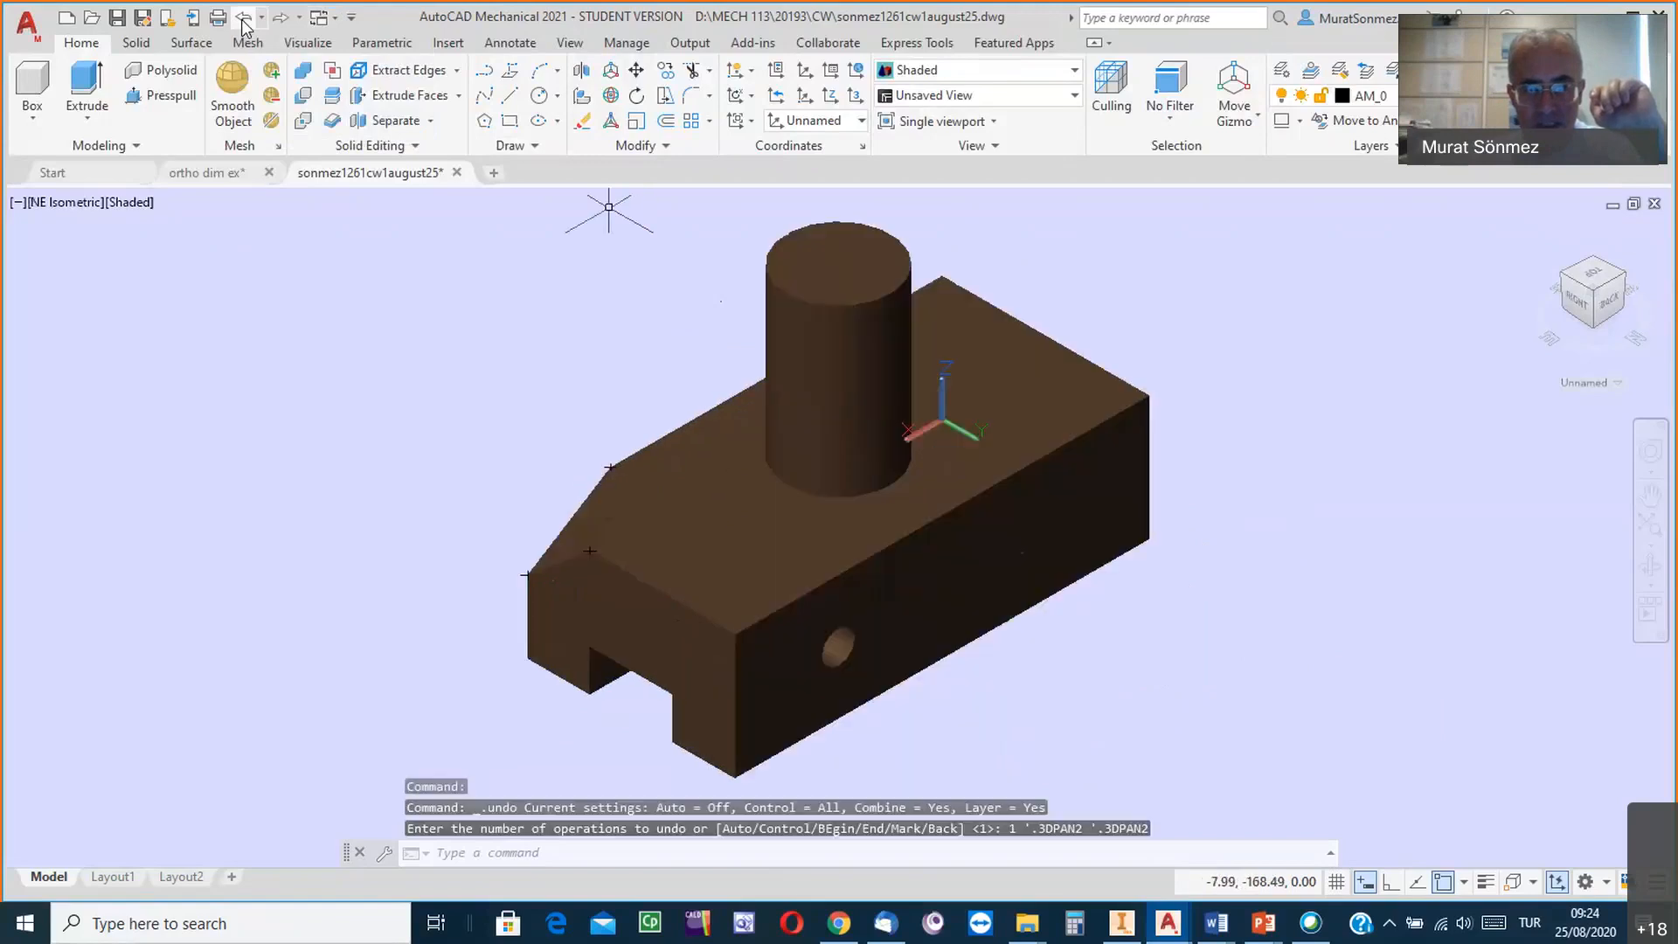
{"action": "left_click", "coordinate": [1564, 279]}
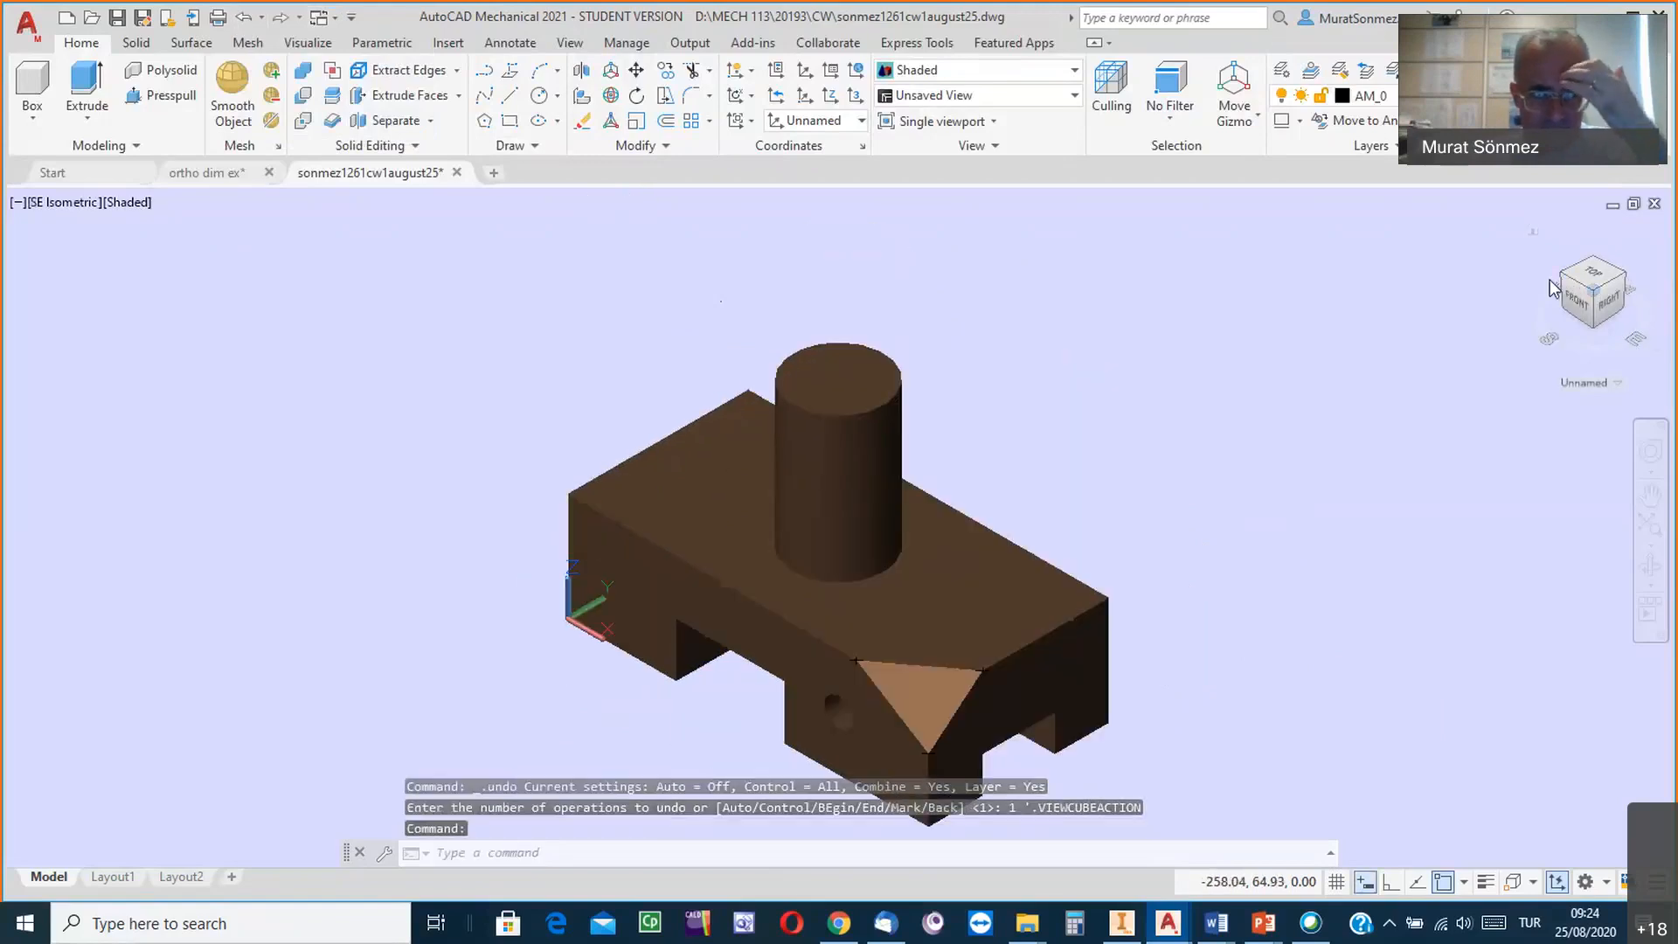
{"action": "left_click", "coordinate": [242, 19]}
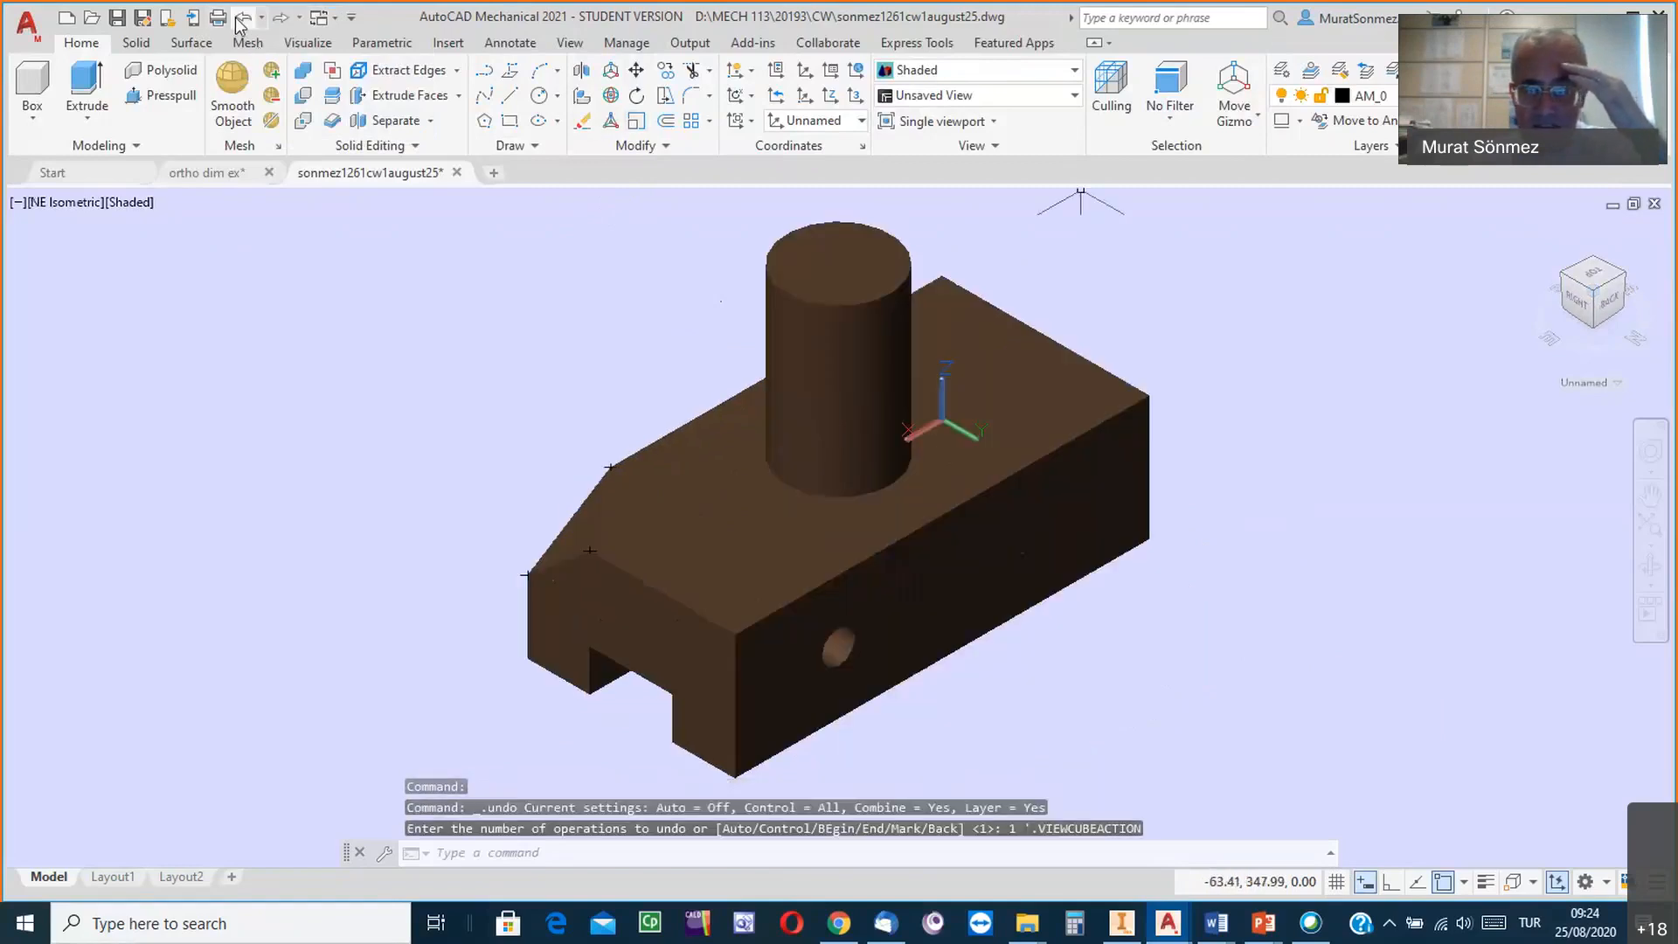
{"action": "left_click", "coordinate": [238, 21]}
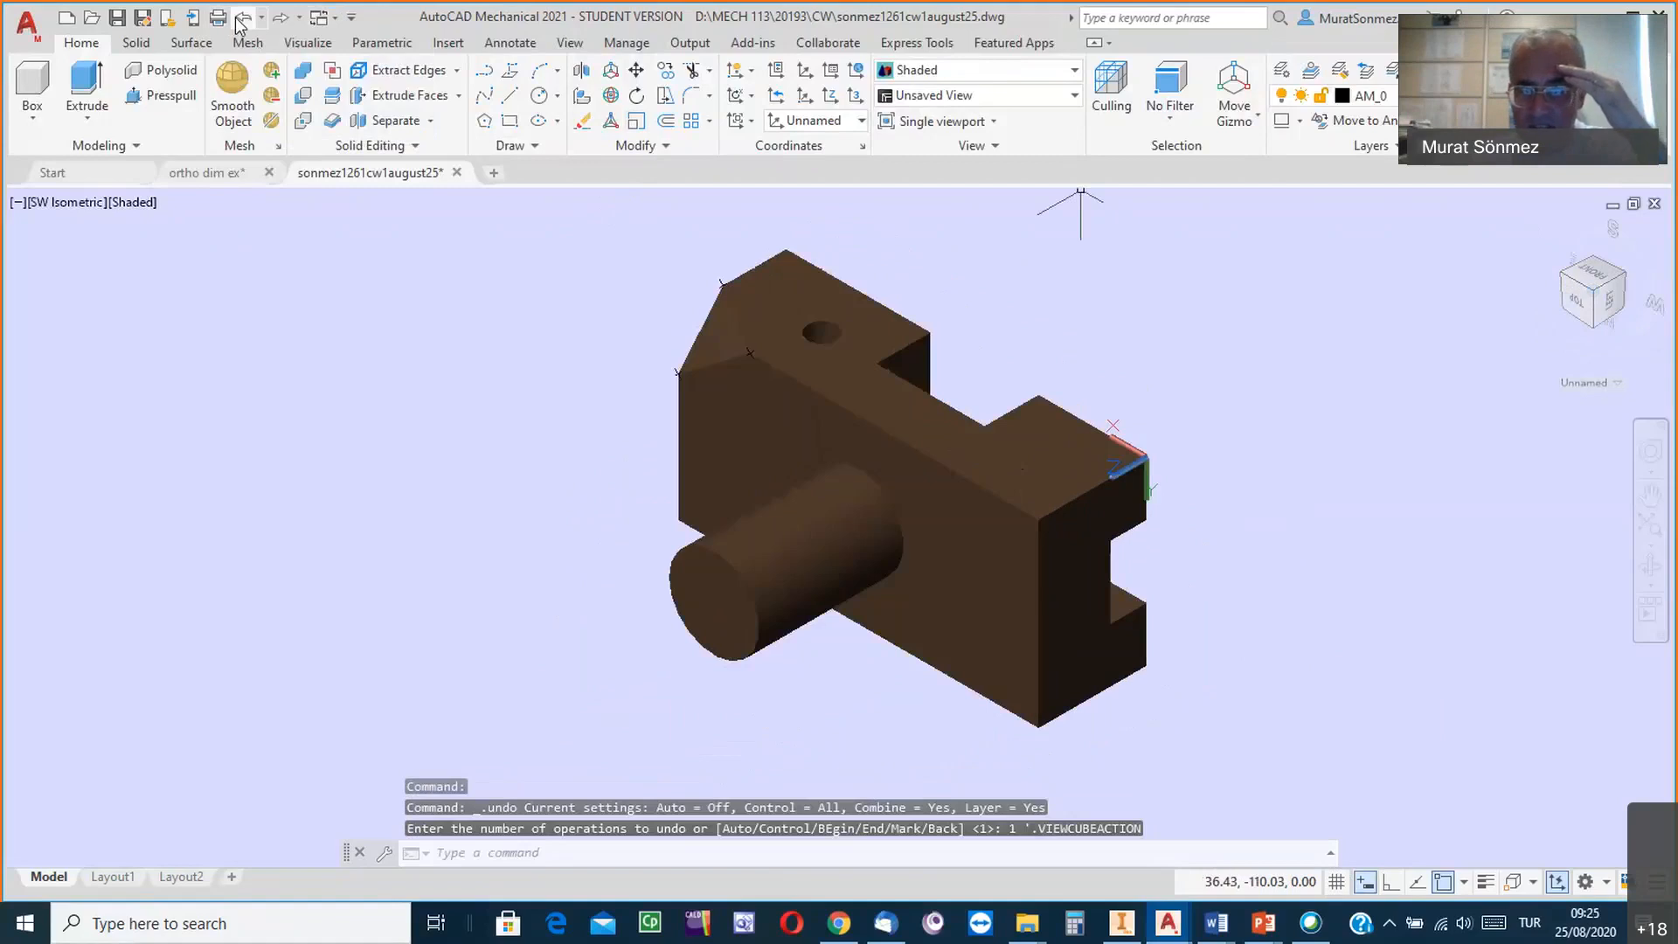
{"action": "left_click", "coordinate": [238, 21]}
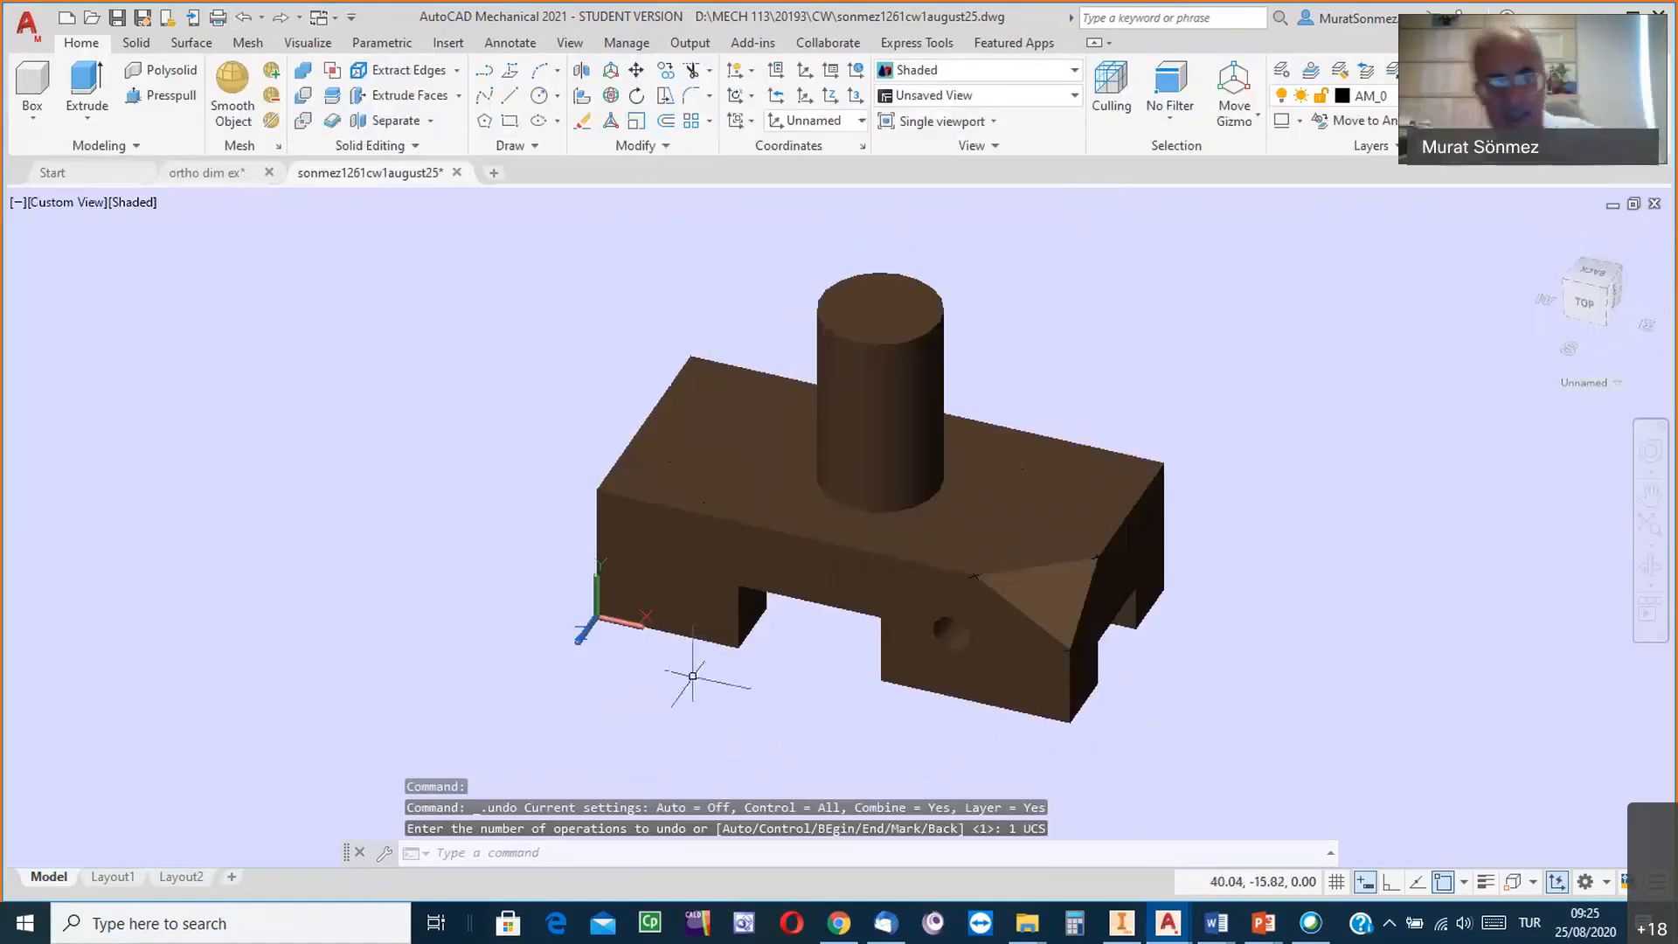
Start a polyline in the empty space beside the block with a 30-unit segment at 0° along the X axis.
{"action": "middle_click_drag", "start_coordinate": [480, 573], "coordinate": [569, 578]}
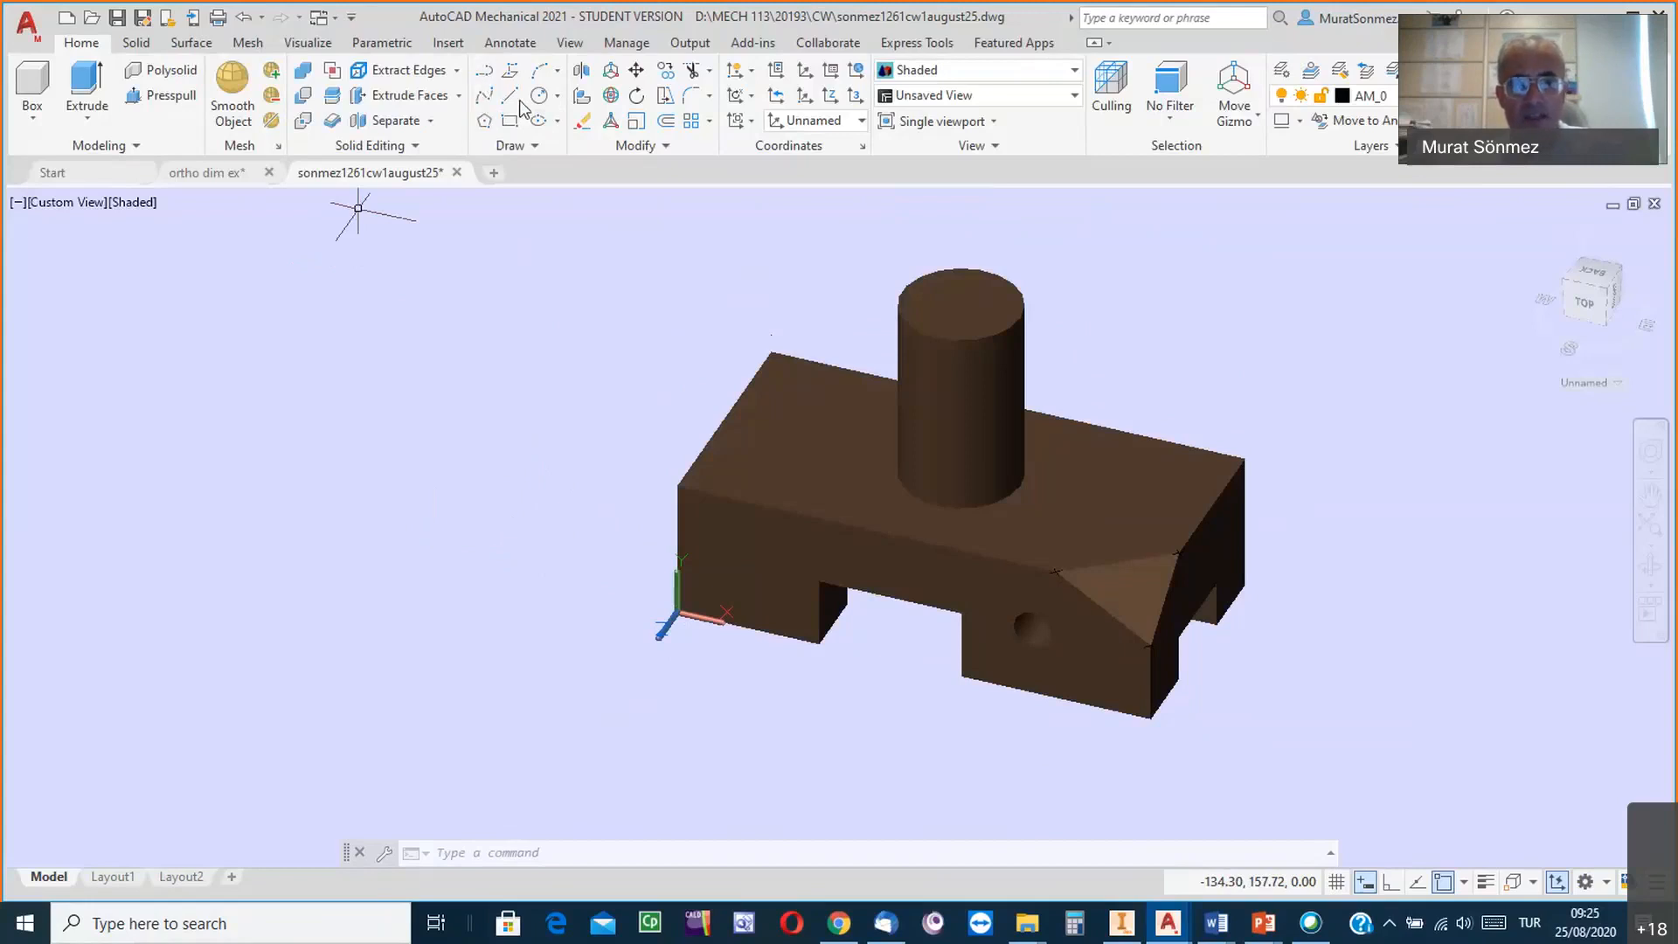
{"action": "left_click", "coordinate": [481, 66]}
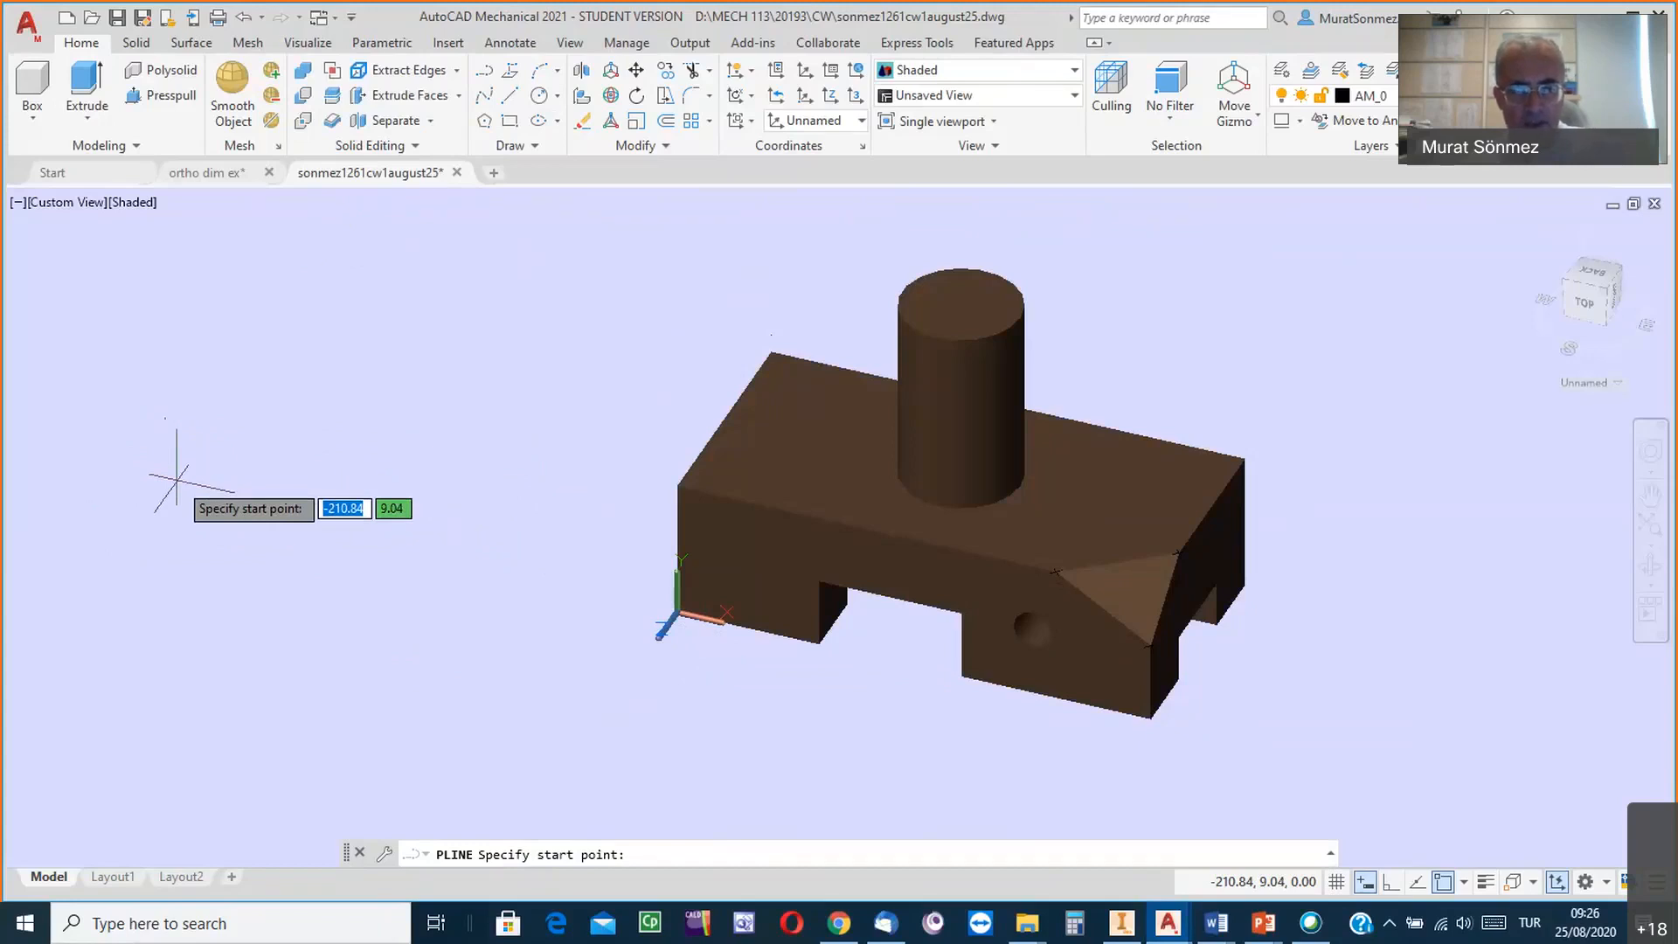
{"action": "left_click", "coordinate": [177, 479]}
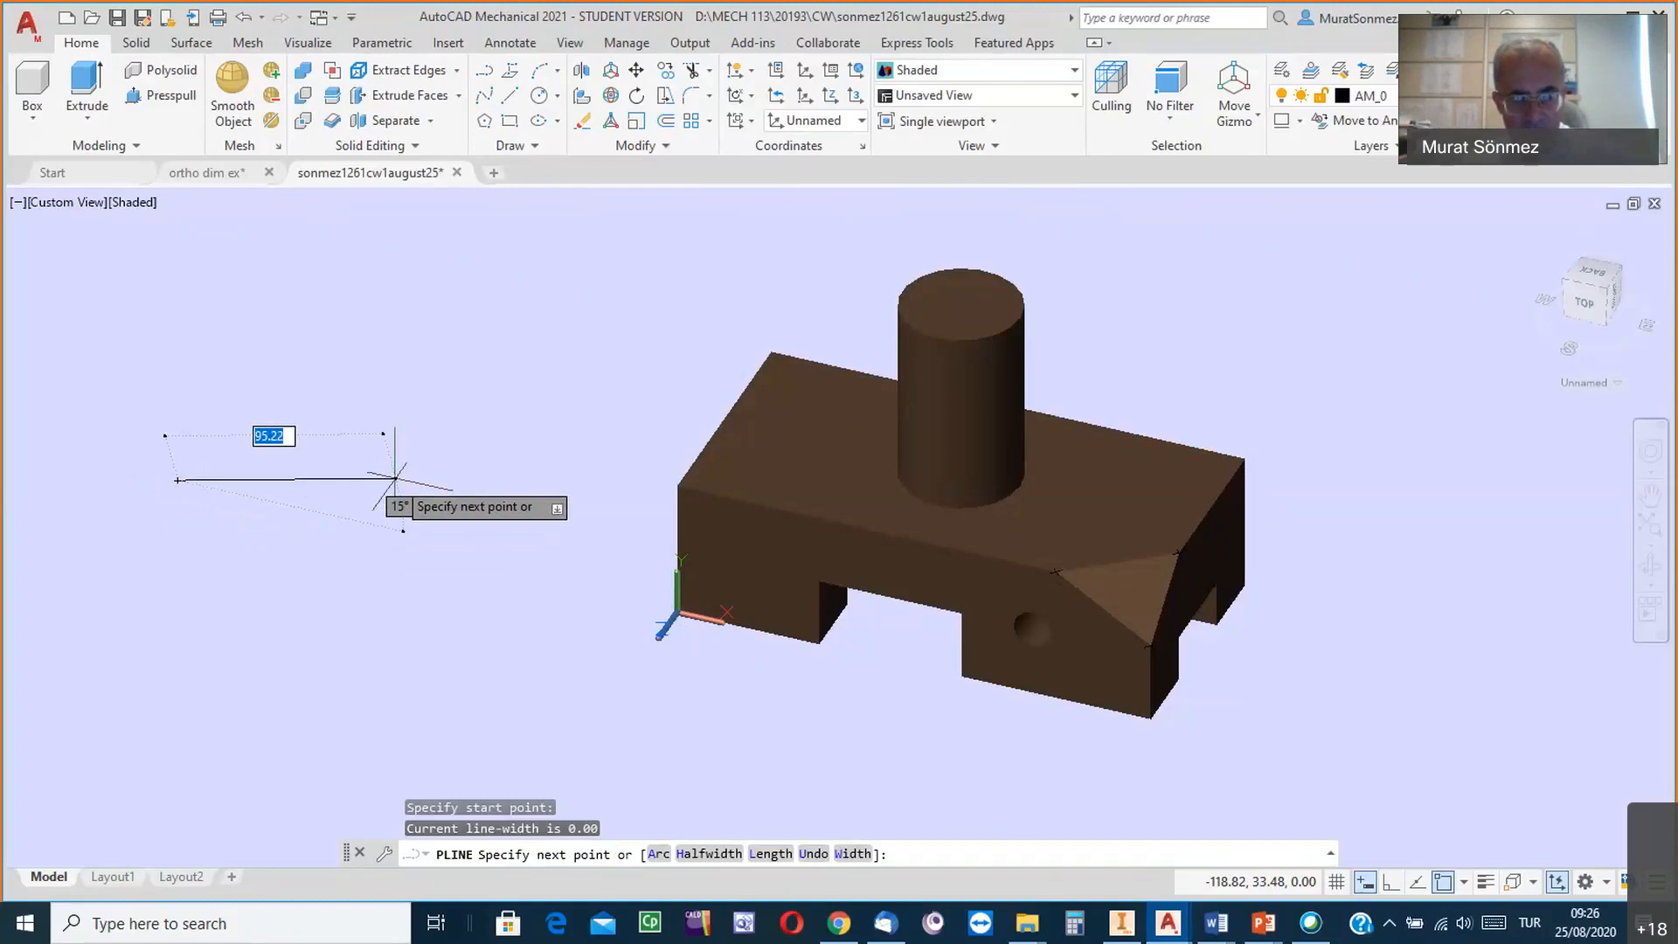
{"action": "type", "text": "30"}
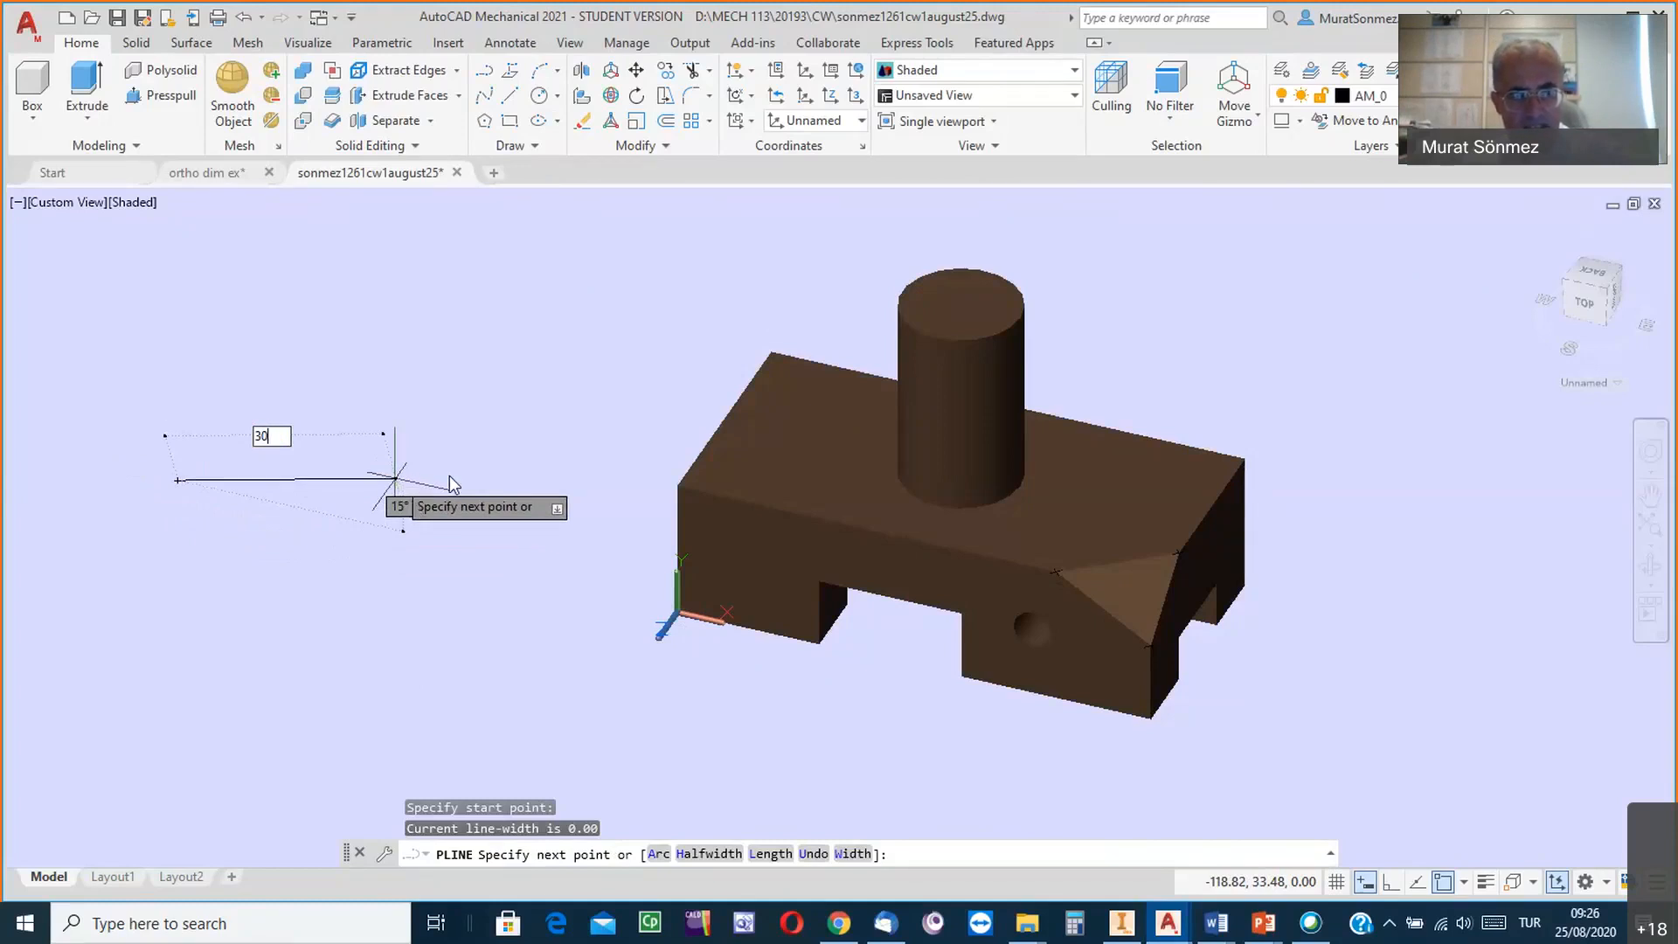
{"action": "key", "text": "Tab"}
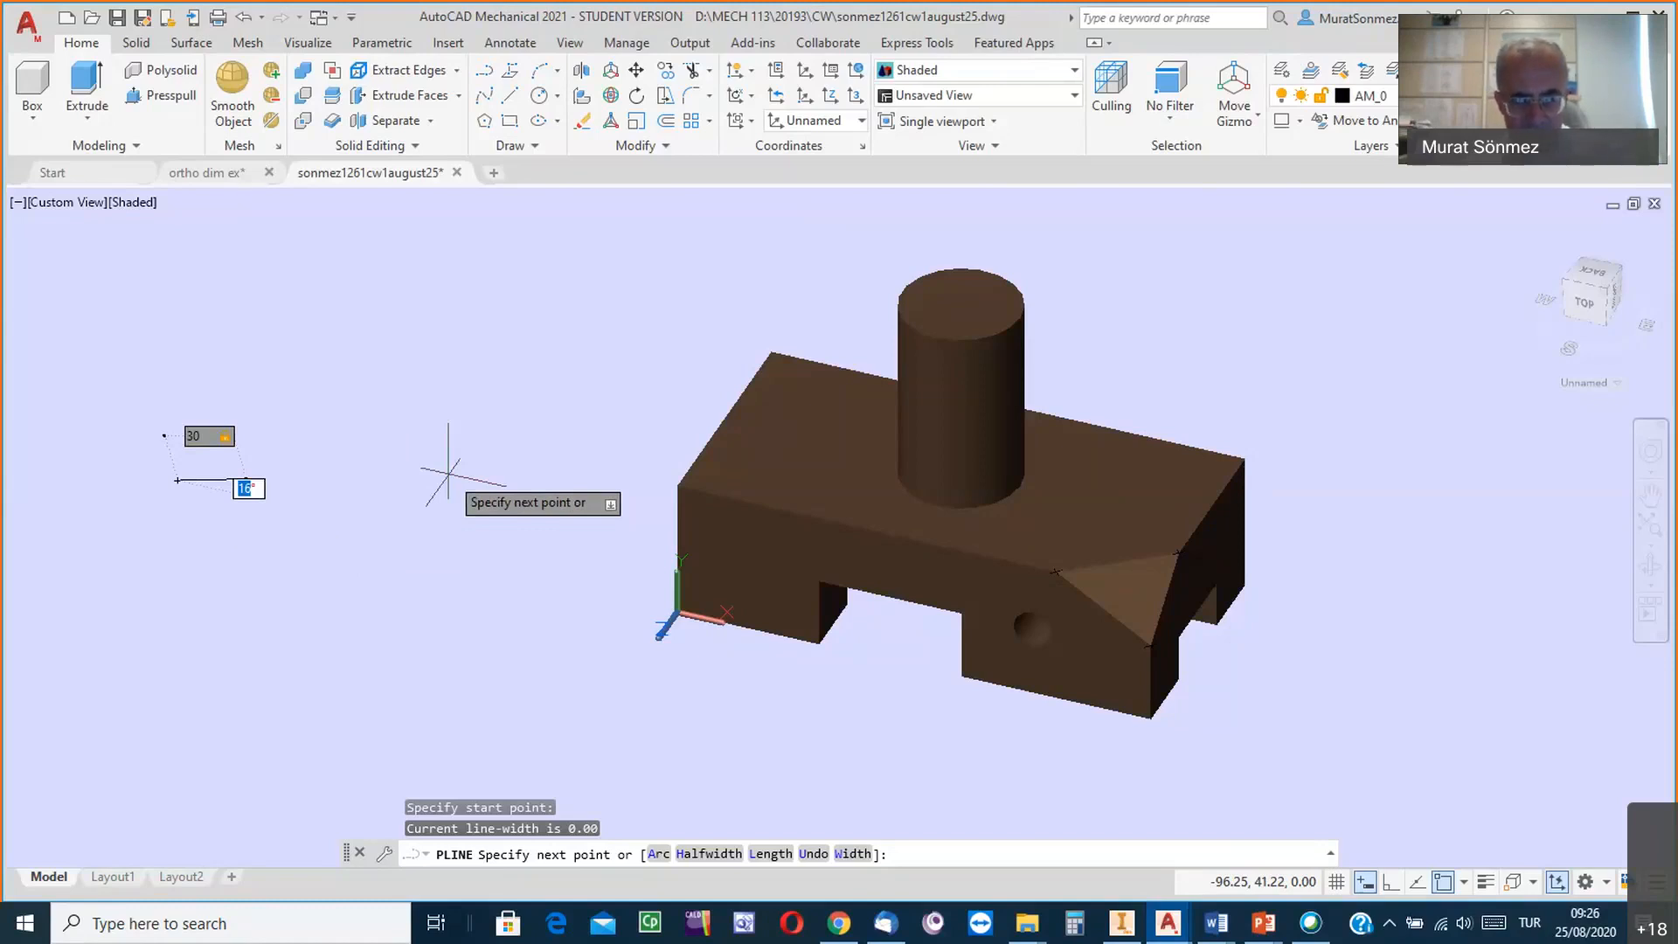
{"action": "type", "text": "0"}
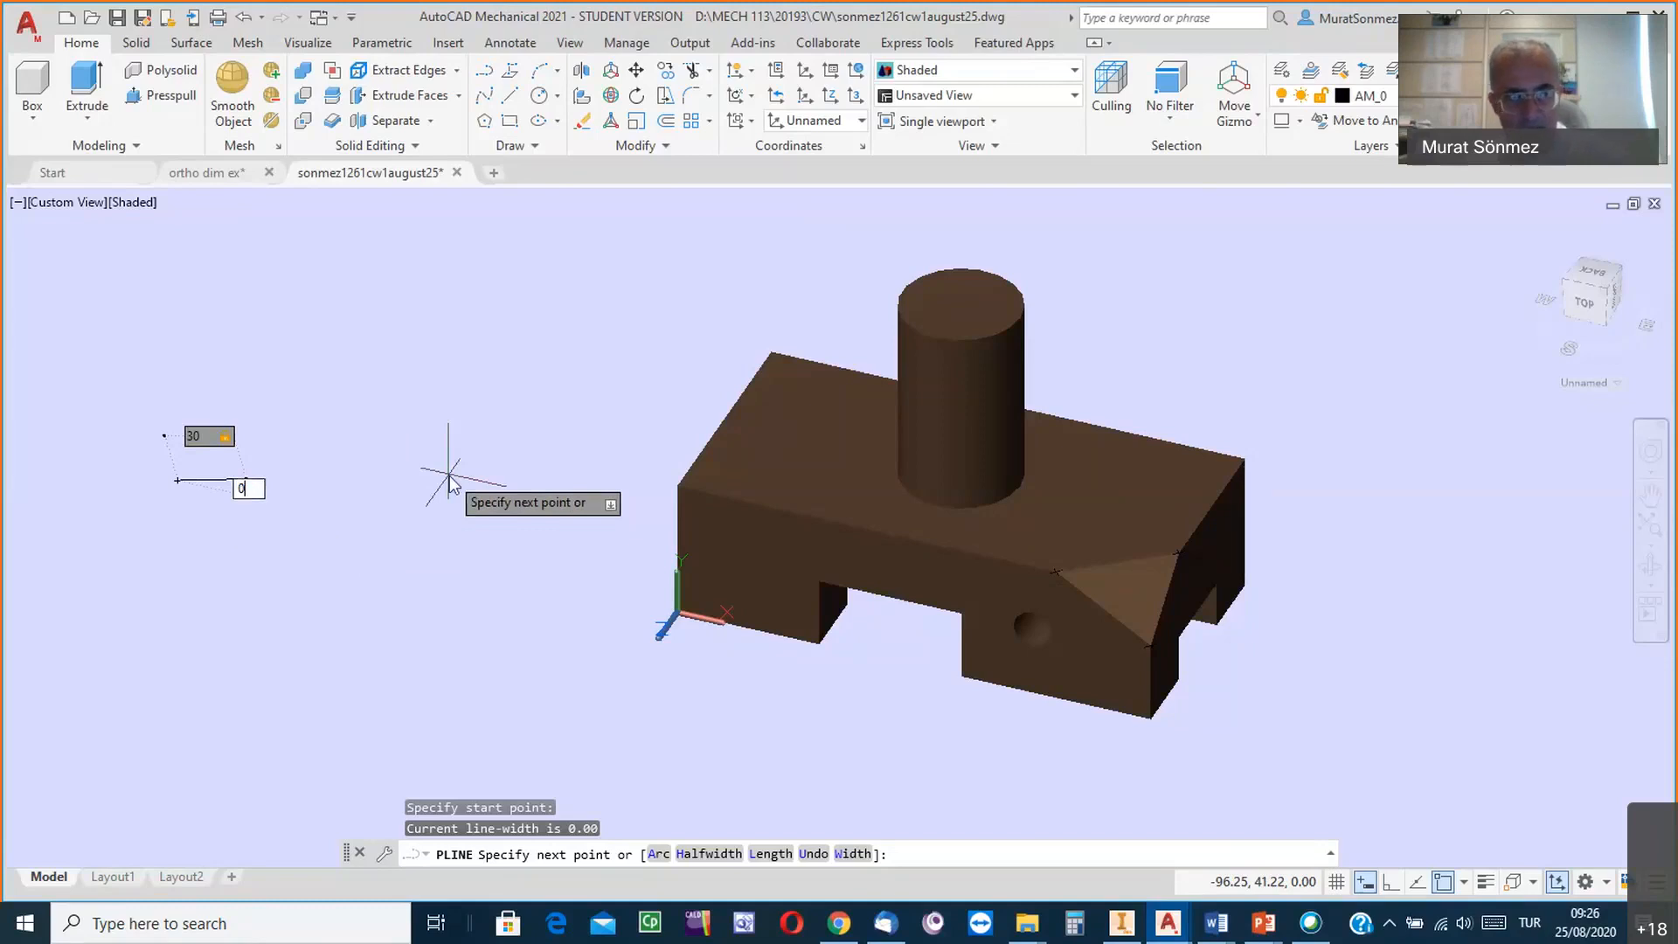
{"action": "key", "text": "Return"}
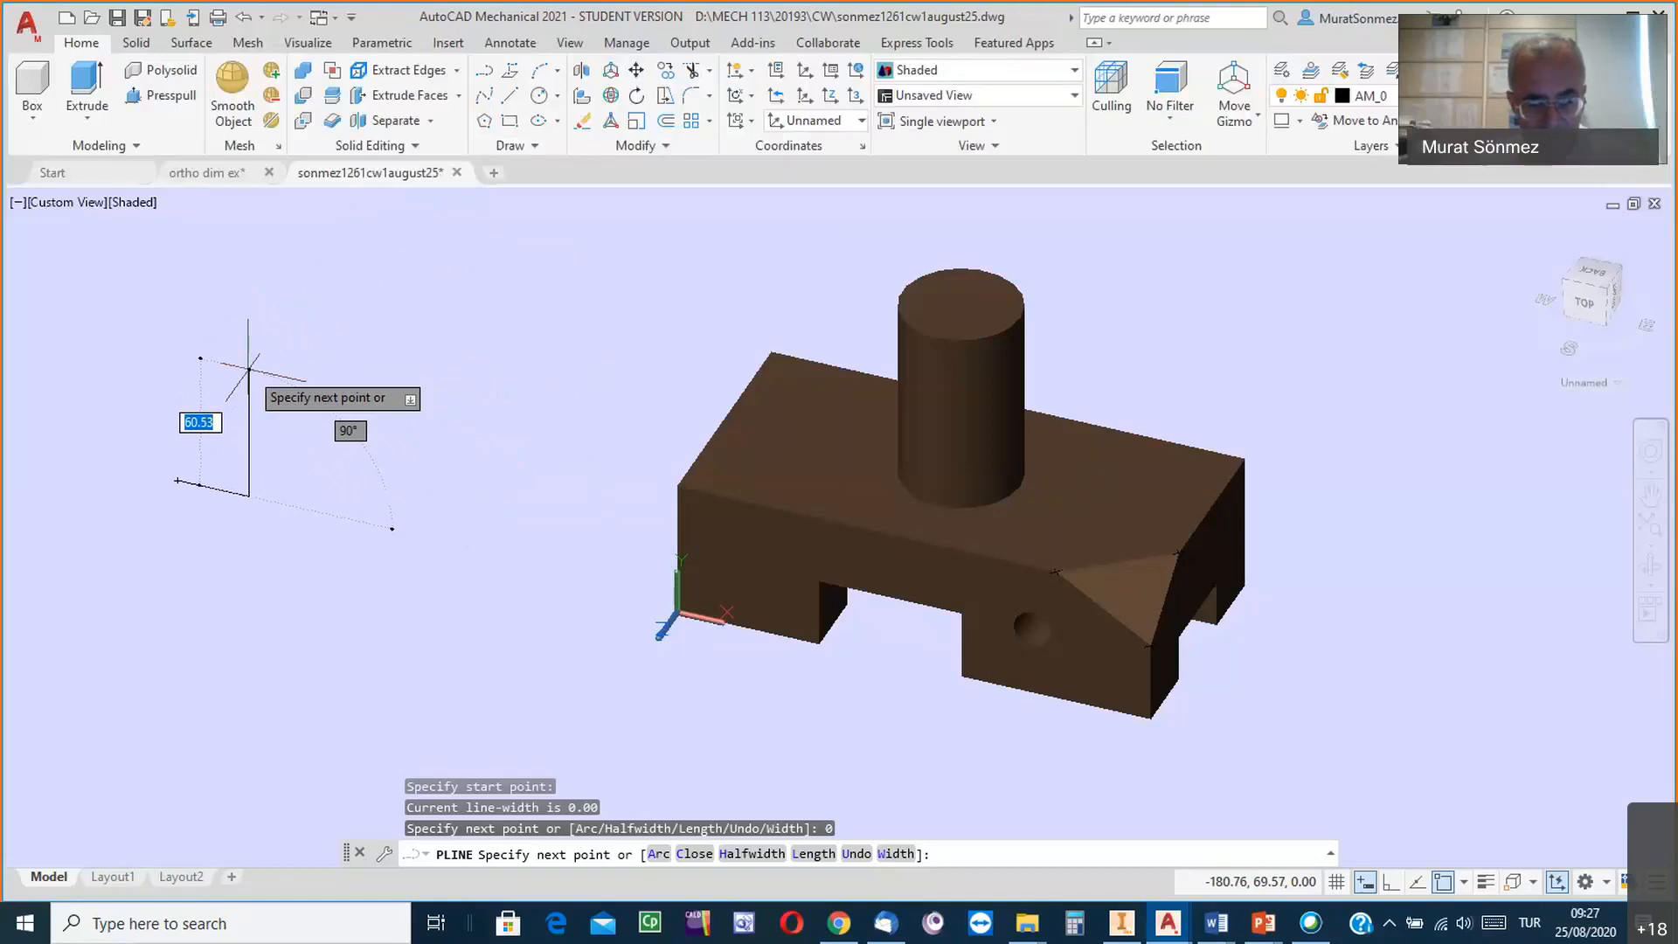
Add a 50-unit vertical segment going downward and close the polyline into a triangle at its start point.
{"action": "type", "text": "50"}
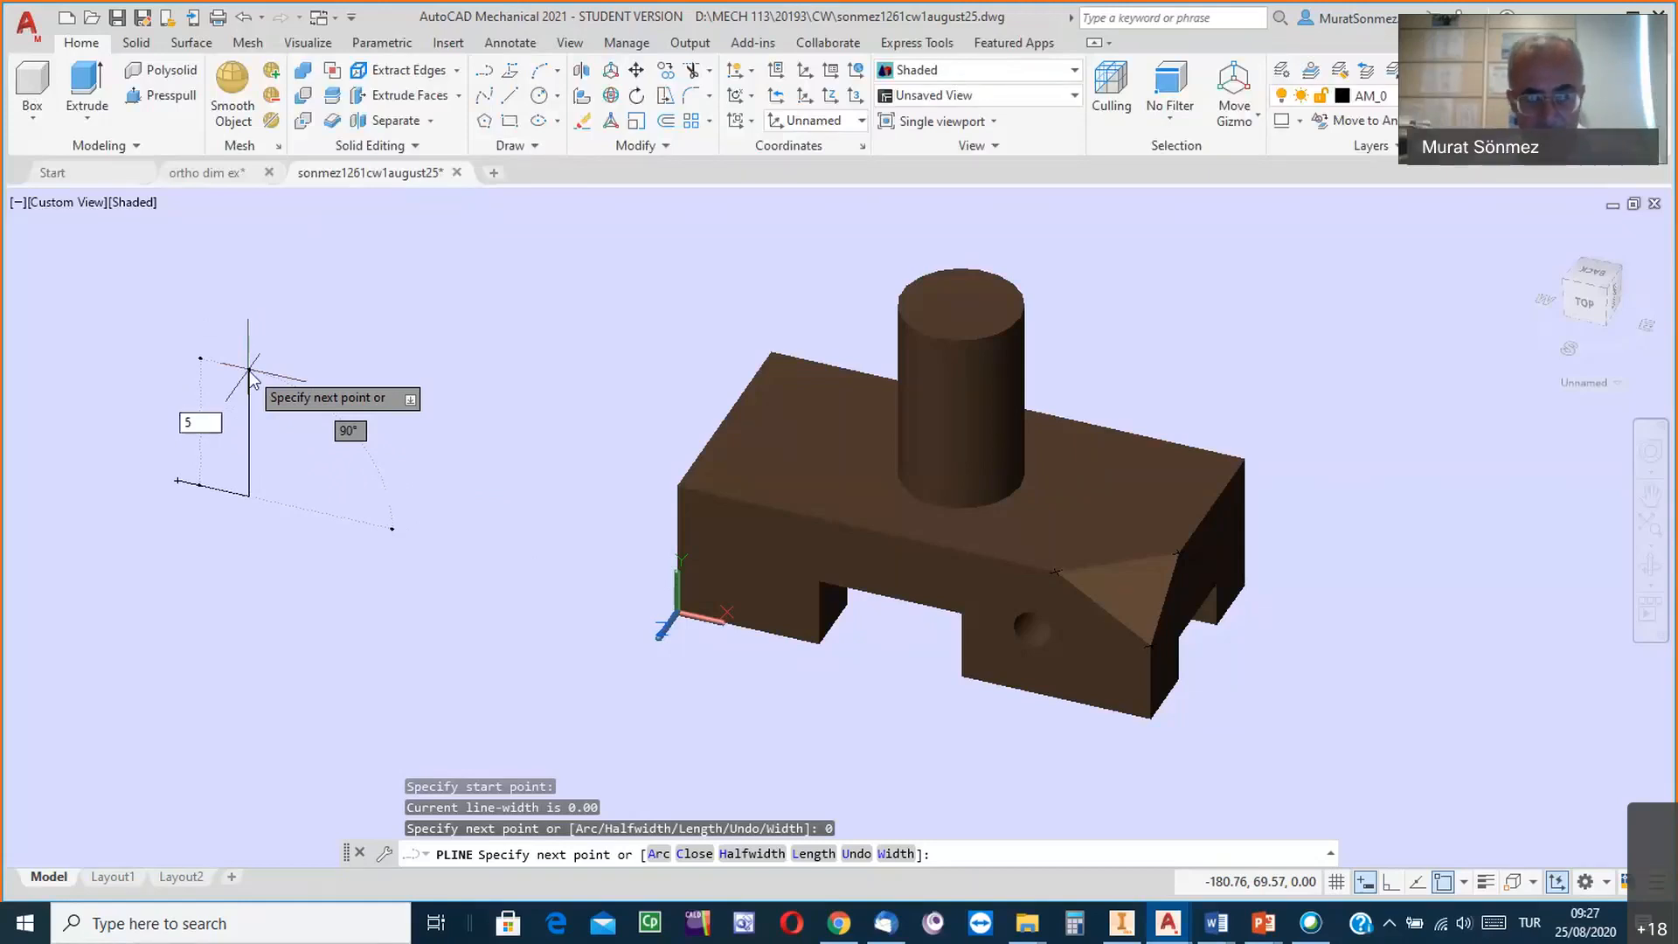
{"action": "key", "text": "Tab"}
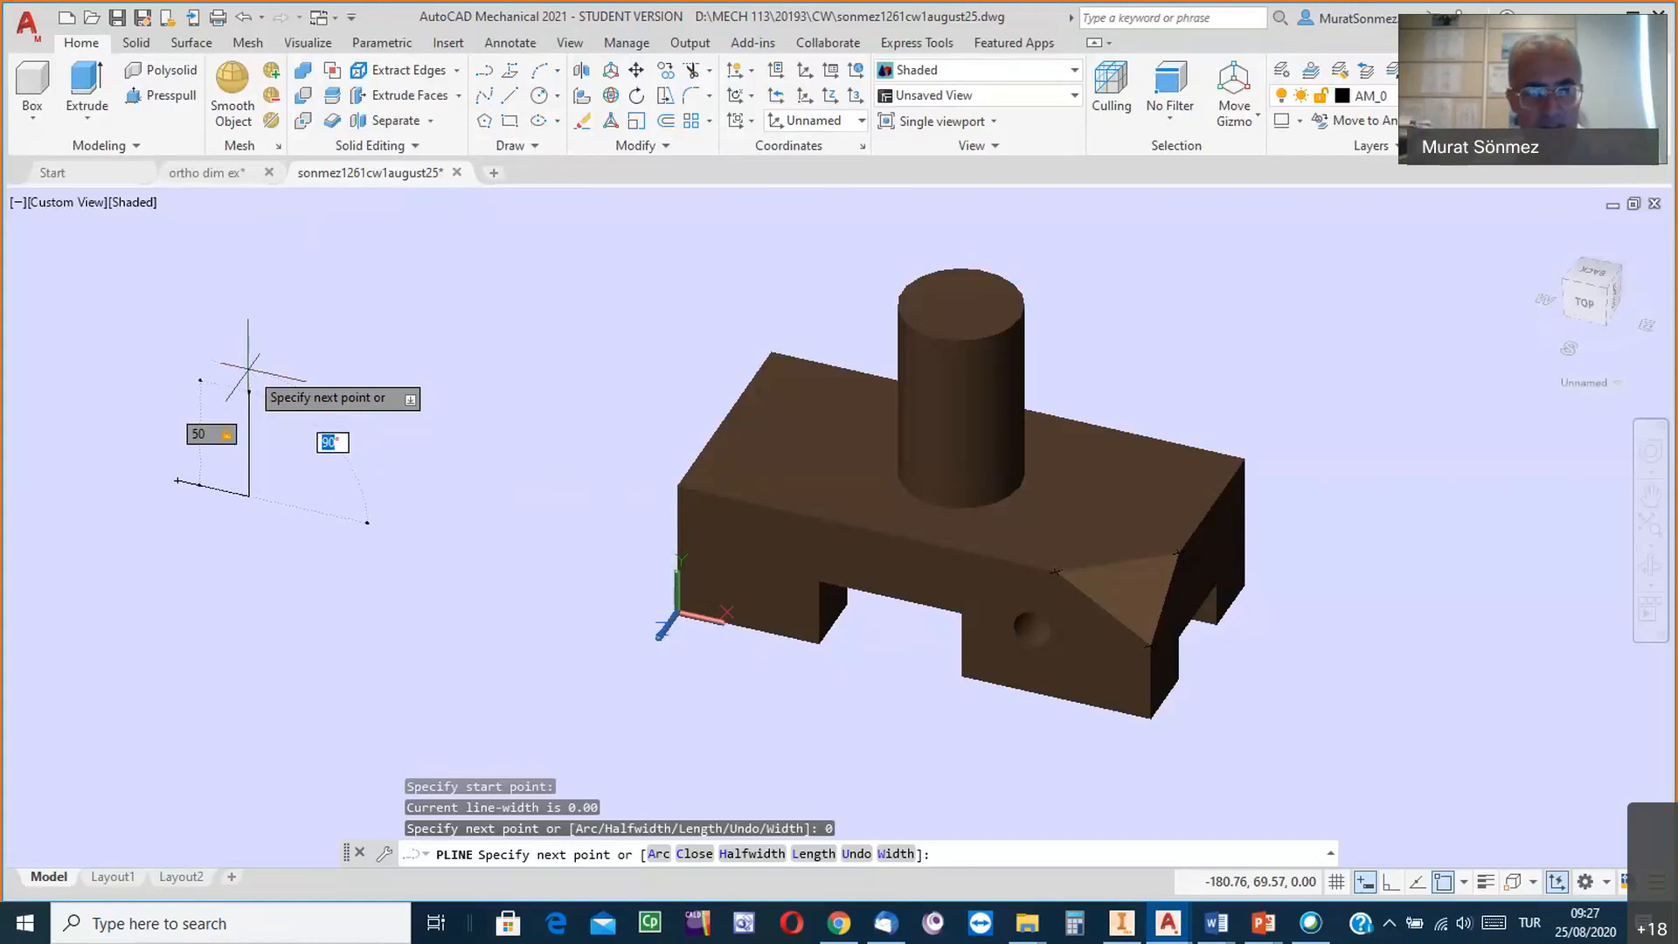
{"action": "key", "text": "Return"}
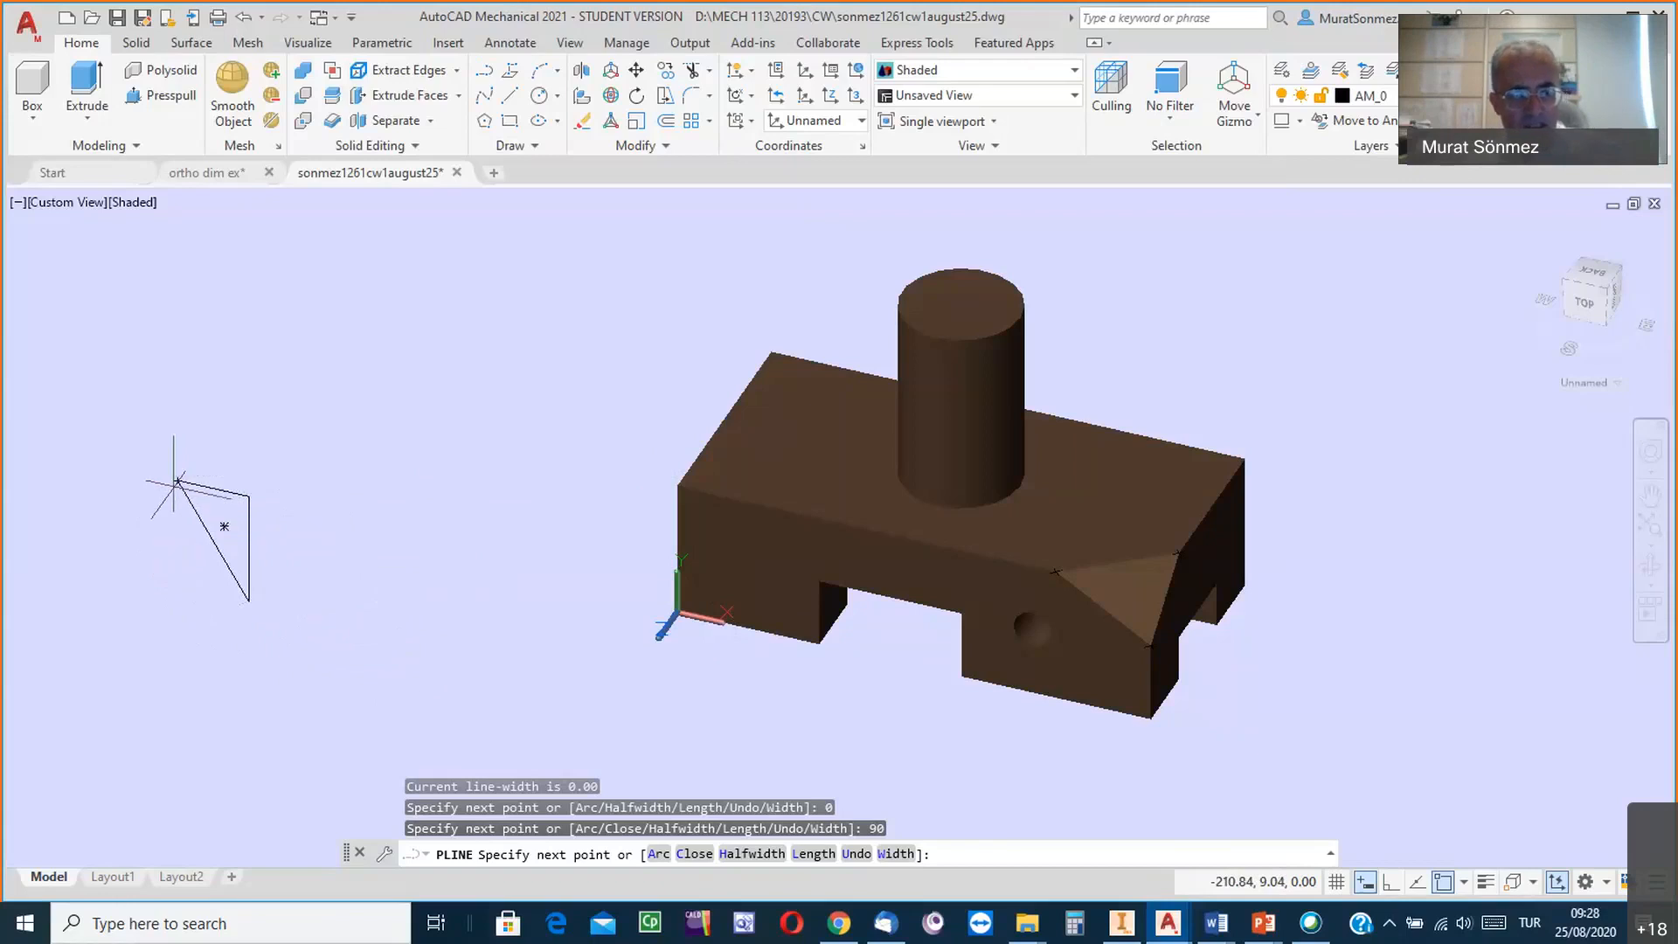
{"action": "left_click", "coordinate": [177, 480]}
{"action": "key", "text": "Escape"}
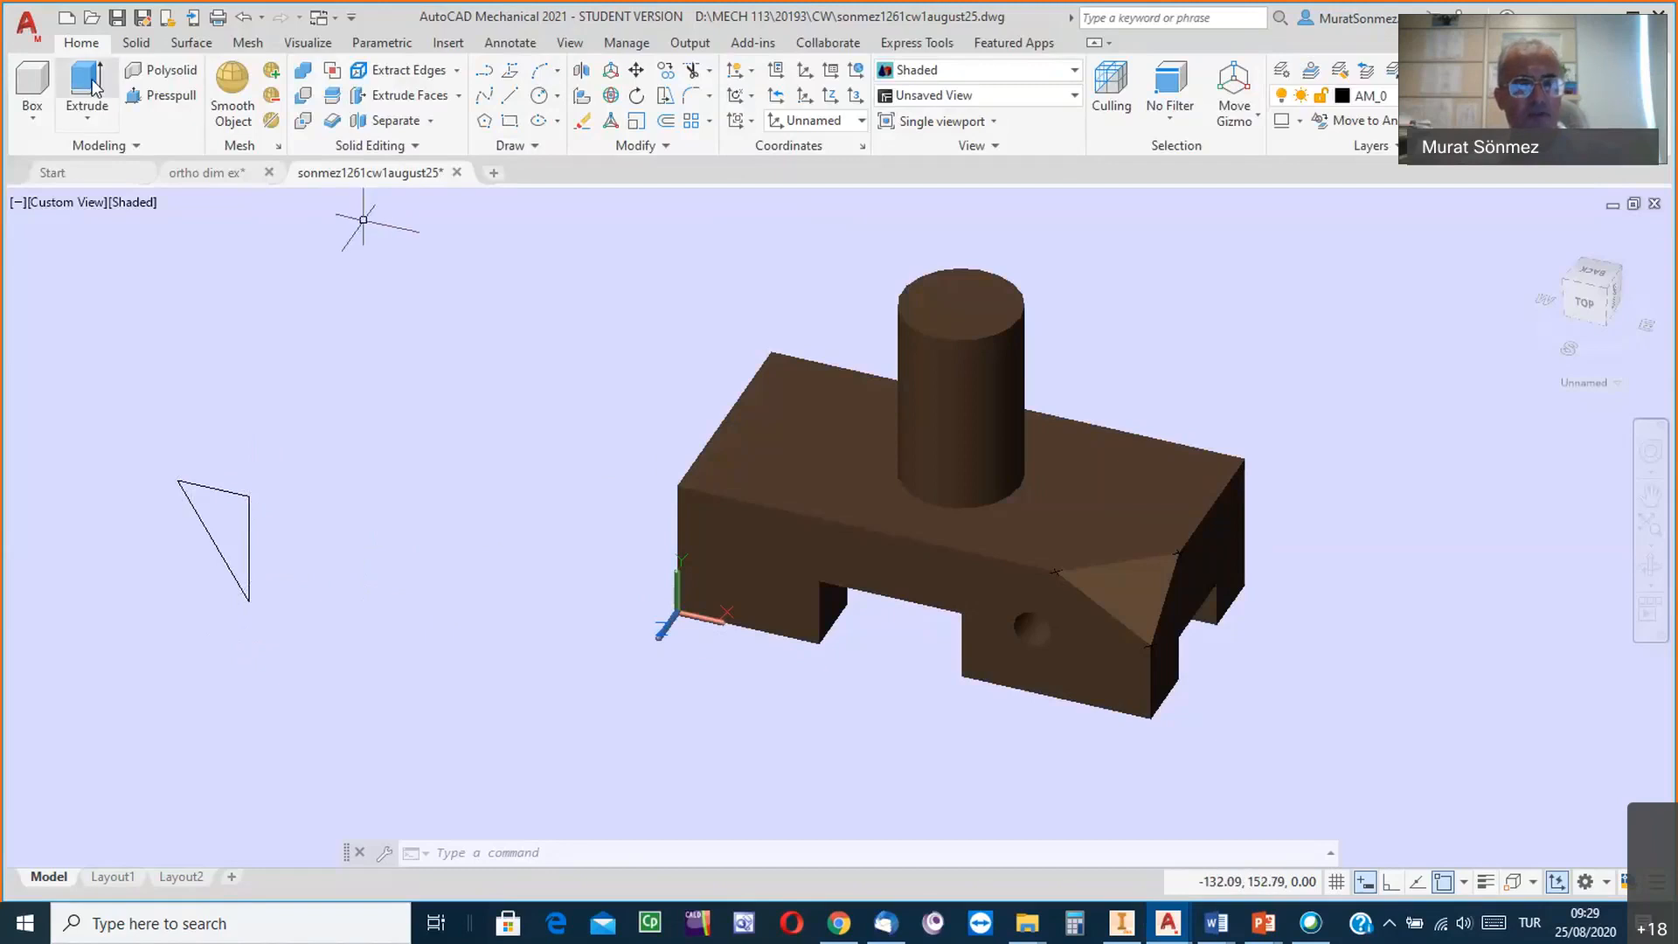
Extrude the triangular polyline 40 units into a wedge and set the visual style to Conceptual.
{"action": "type", "text": "ext"}
{"action": "key", "text": "Return"}
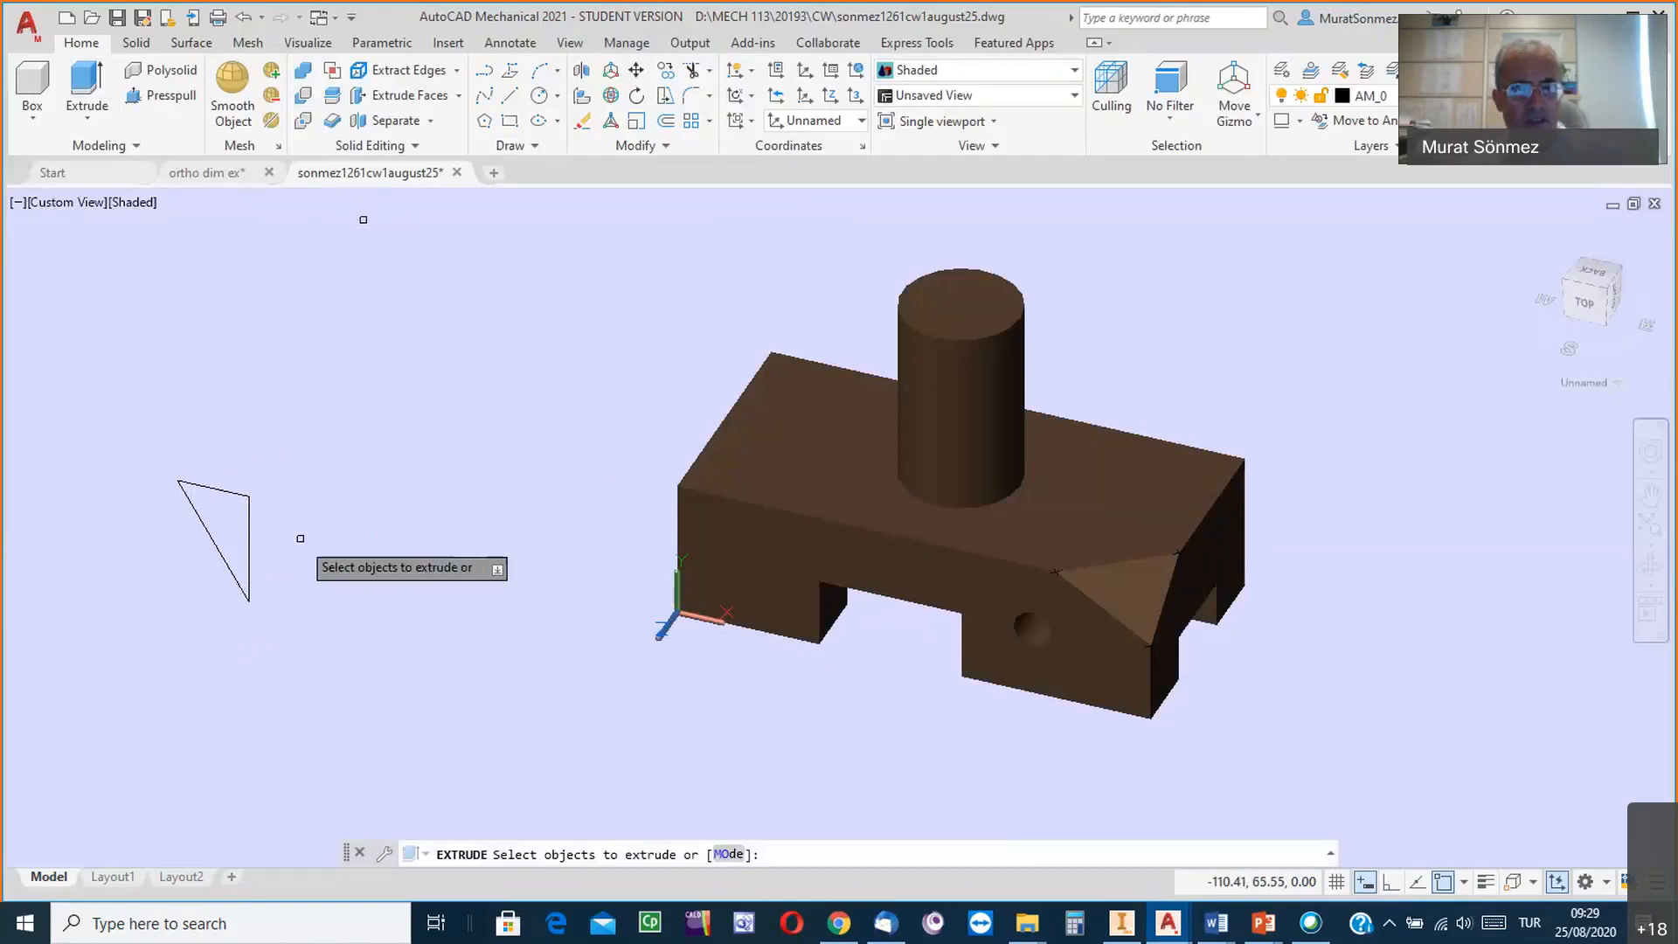
{"action": "left_click", "coordinate": [252, 536]}
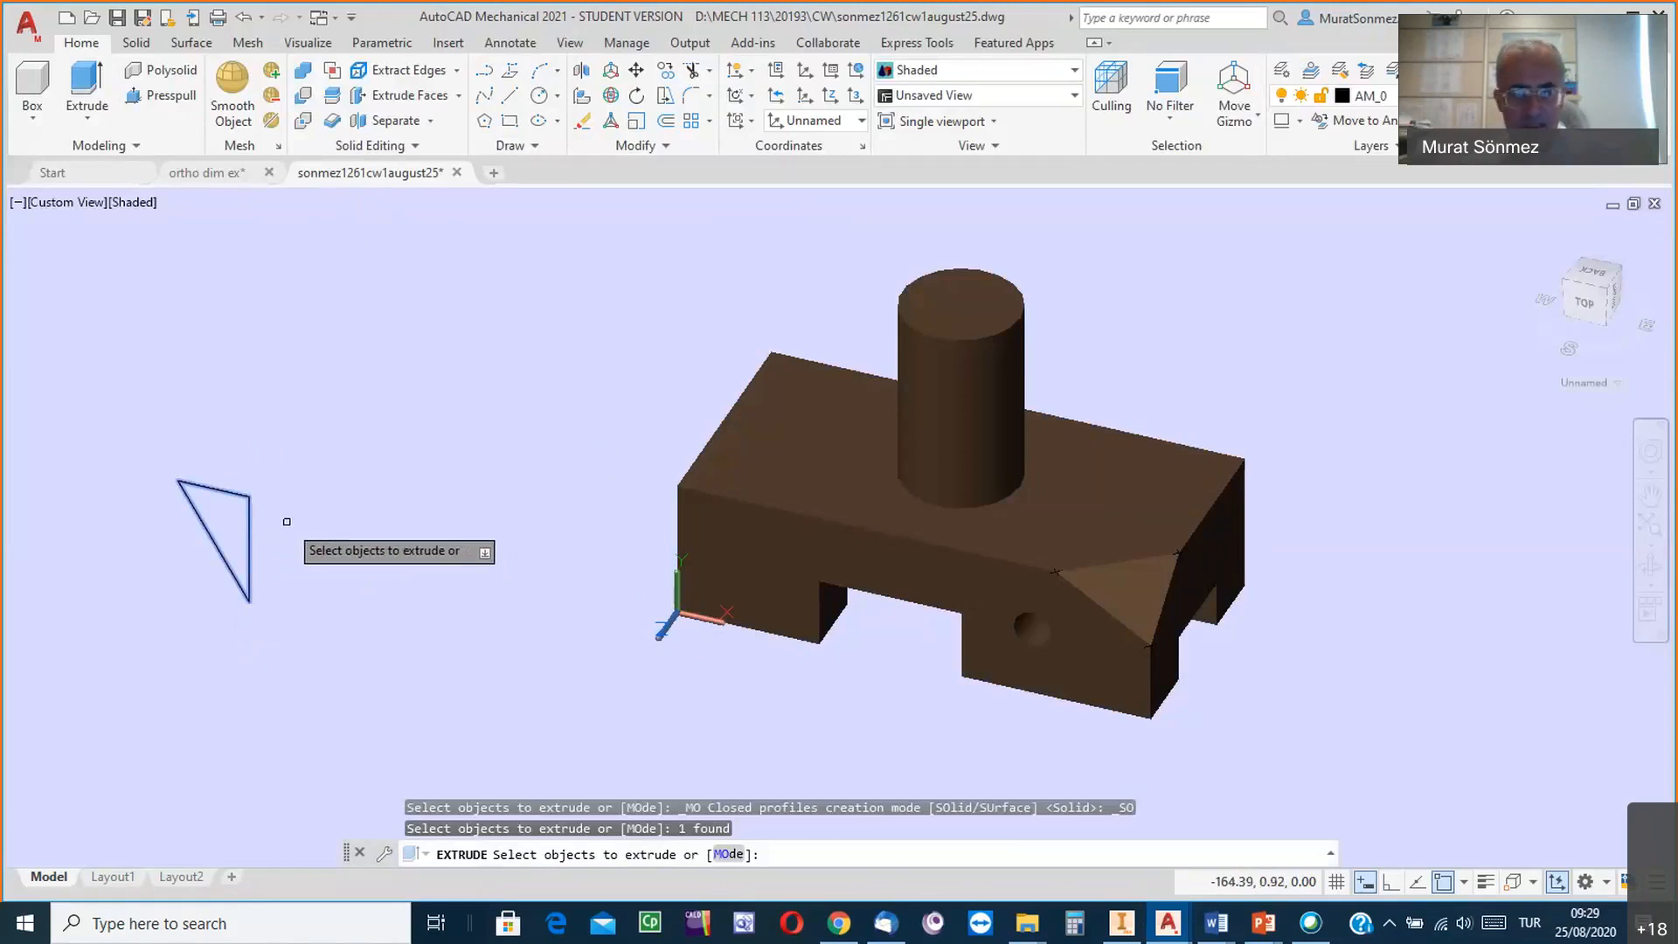
{"action": "key", "text": "Return"}
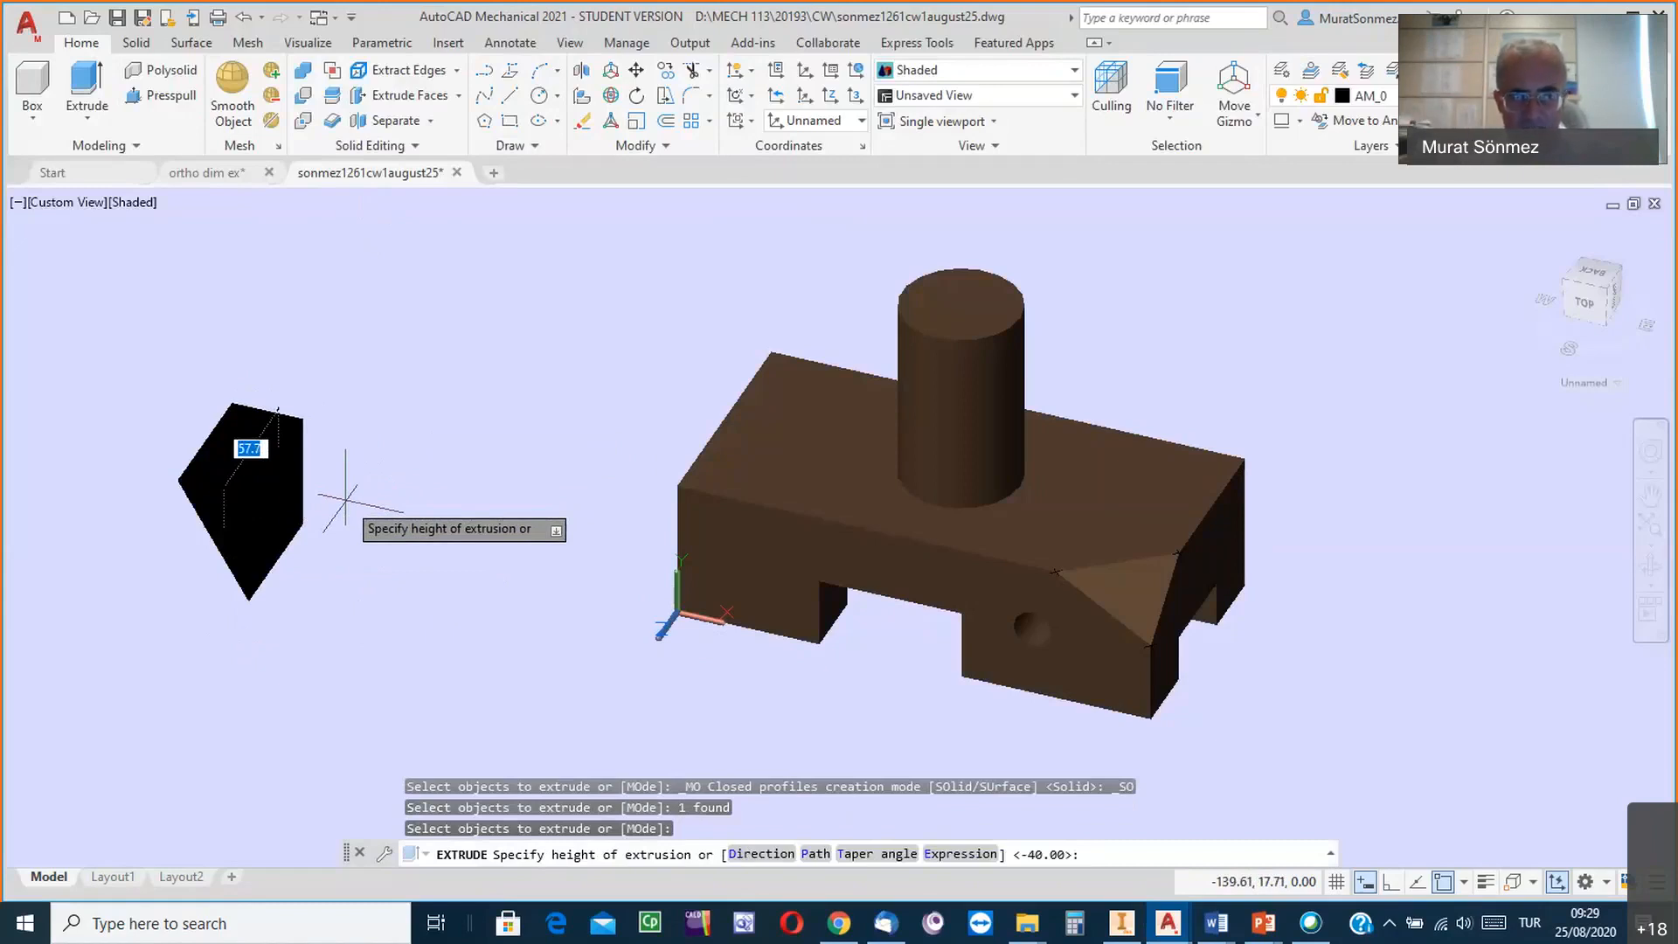
{"action": "type", "text": "40"}
{"action": "key", "text": "Return"}
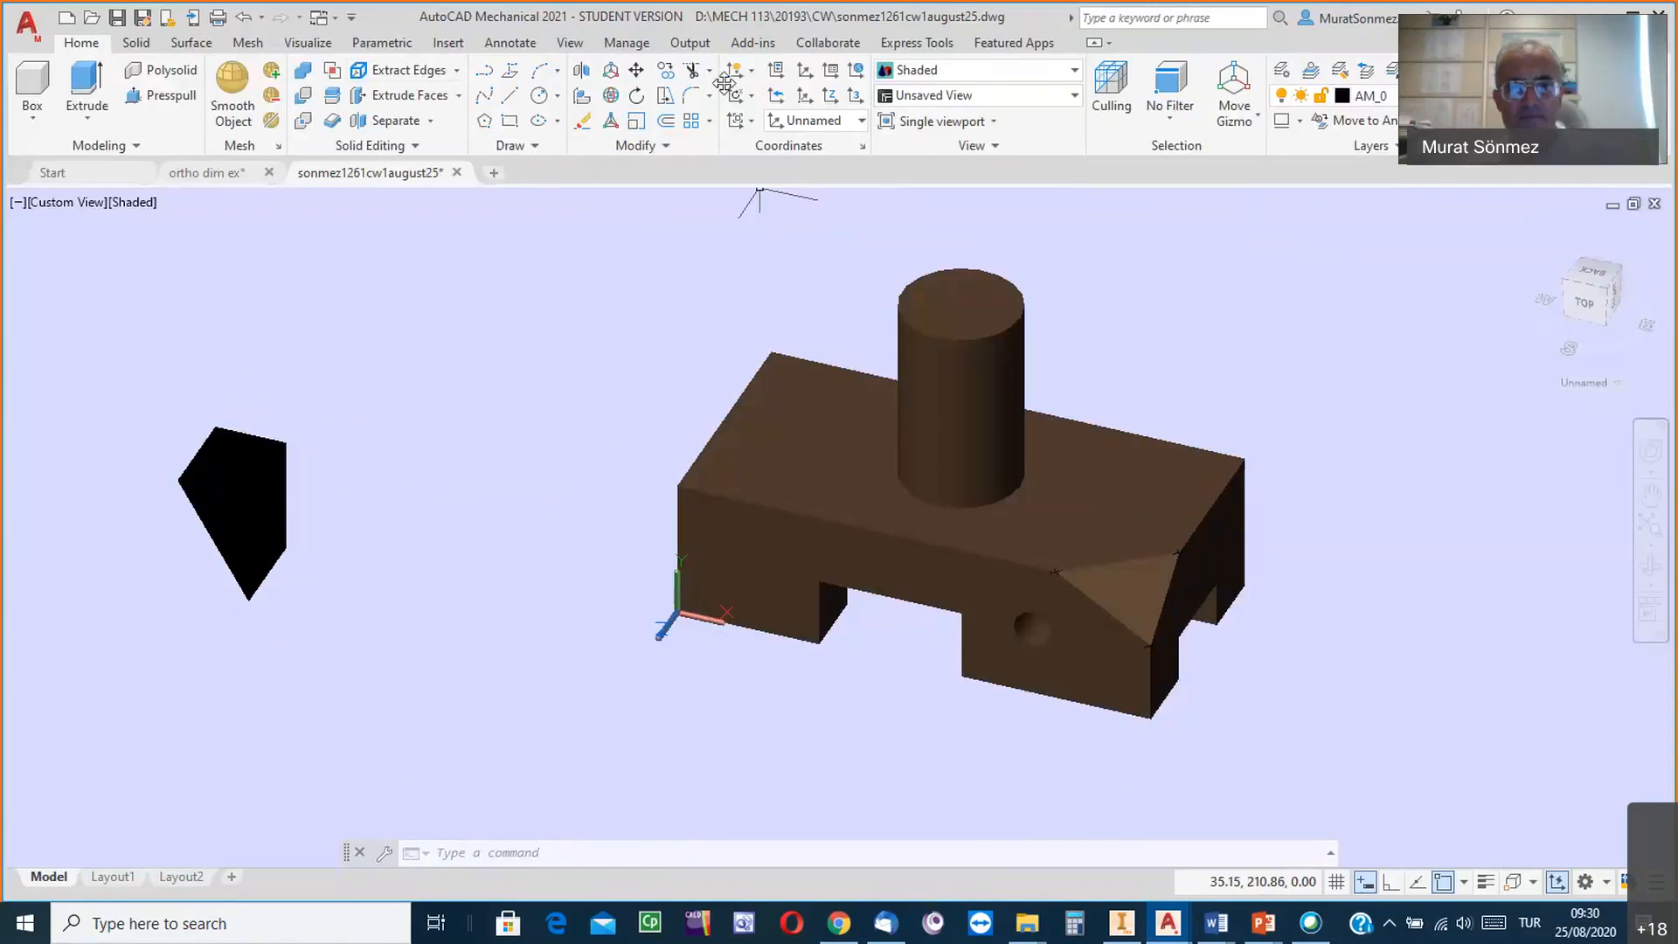
{"action": "left_click", "coordinate": [1075, 72]}
{"action": "left_click", "coordinate": [1009, 113]}
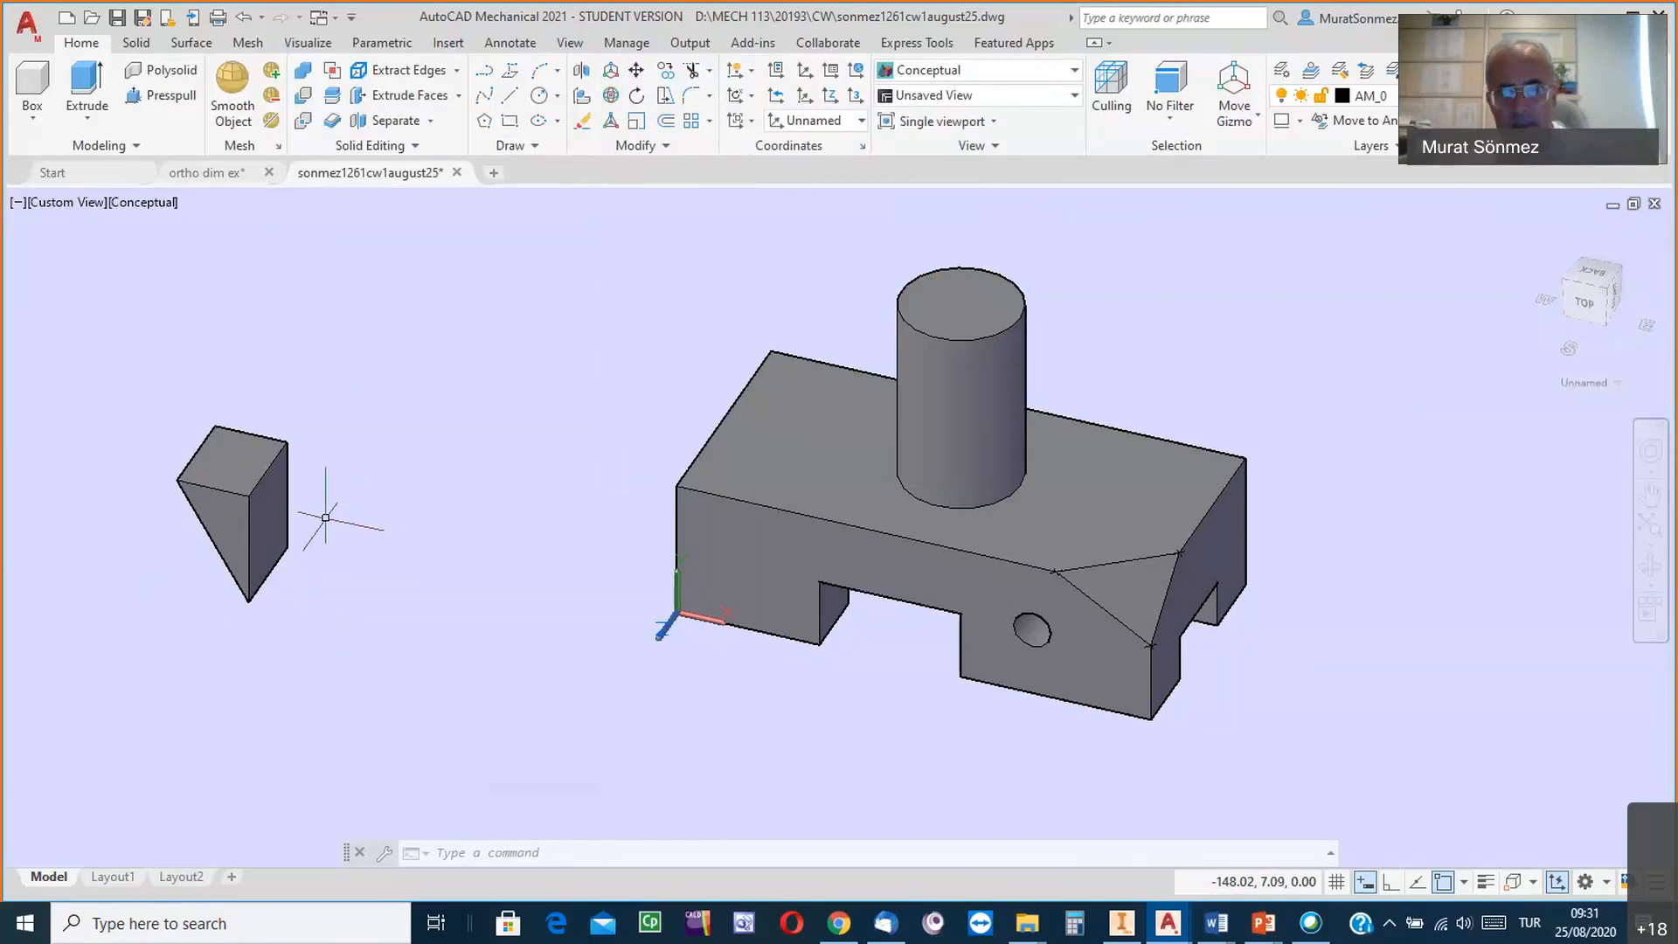
{"action": "left_click", "coordinate": [612, 96]}
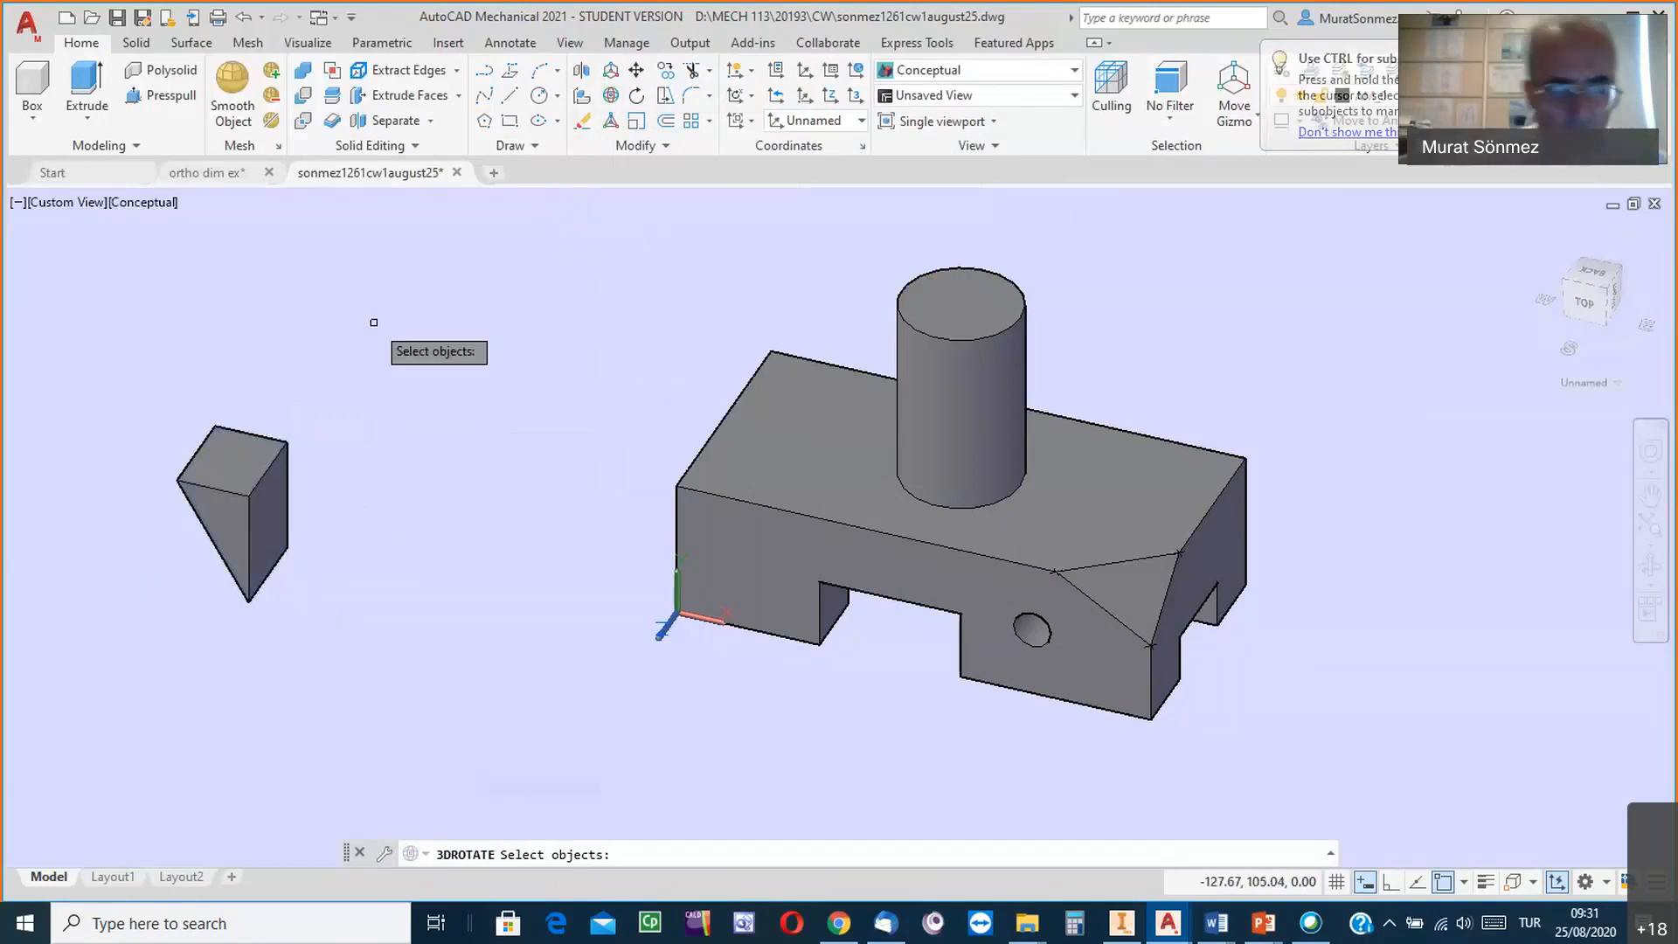
{"action": "left_click", "coordinate": [249, 433]}
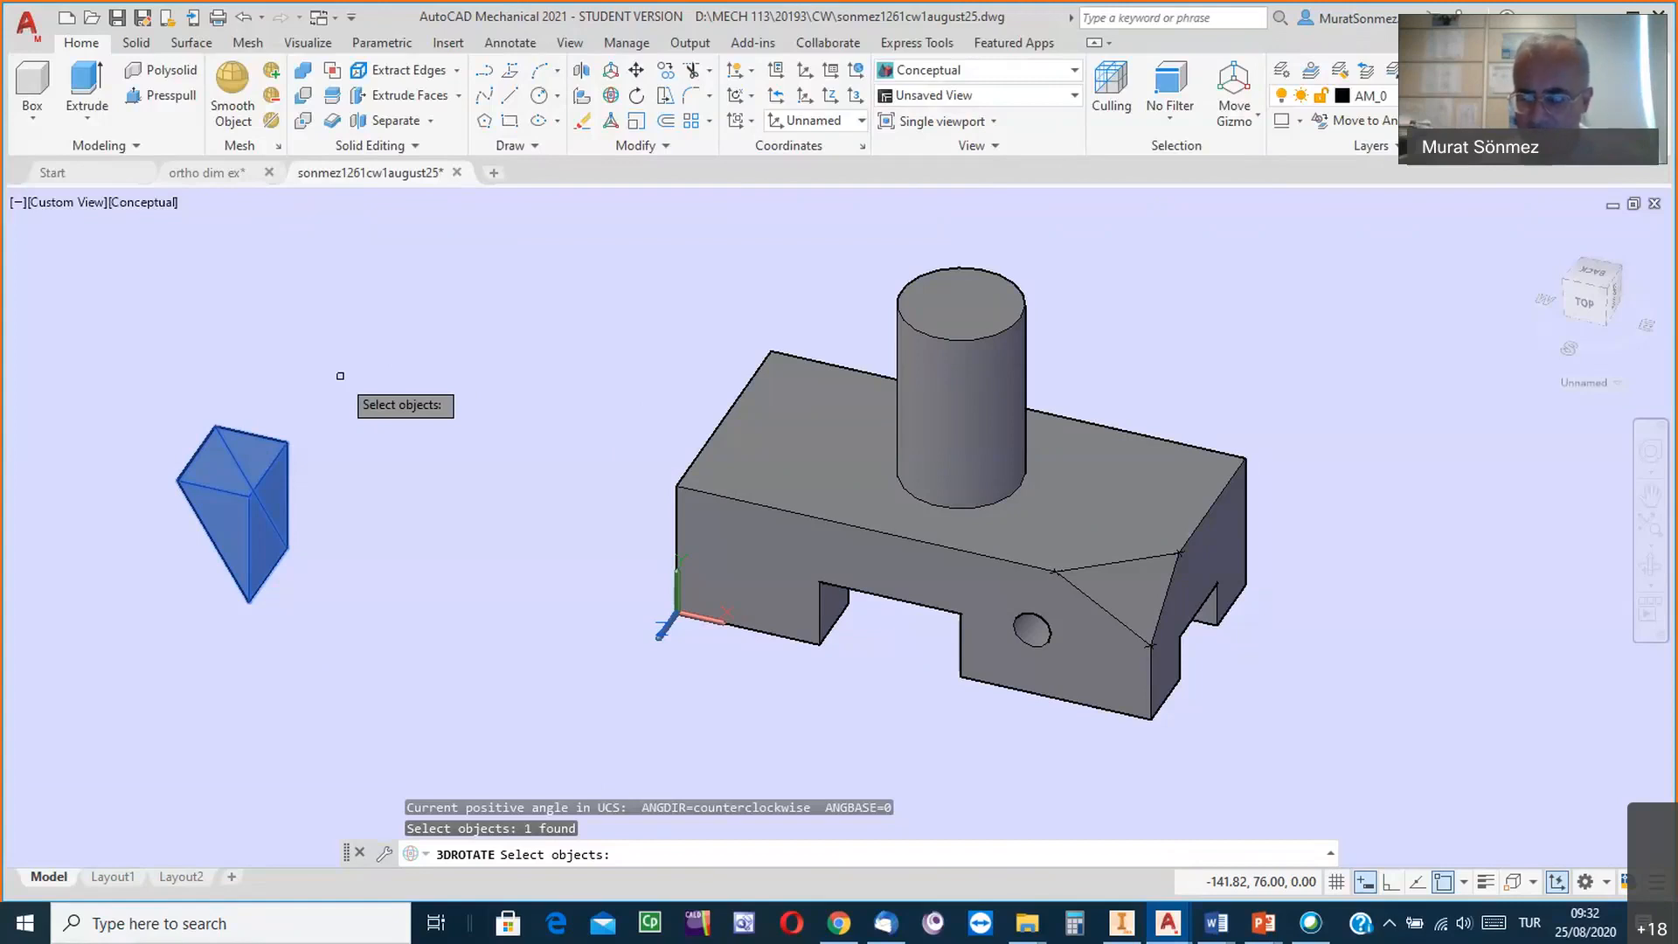
{"action": "key", "text": "Return"}
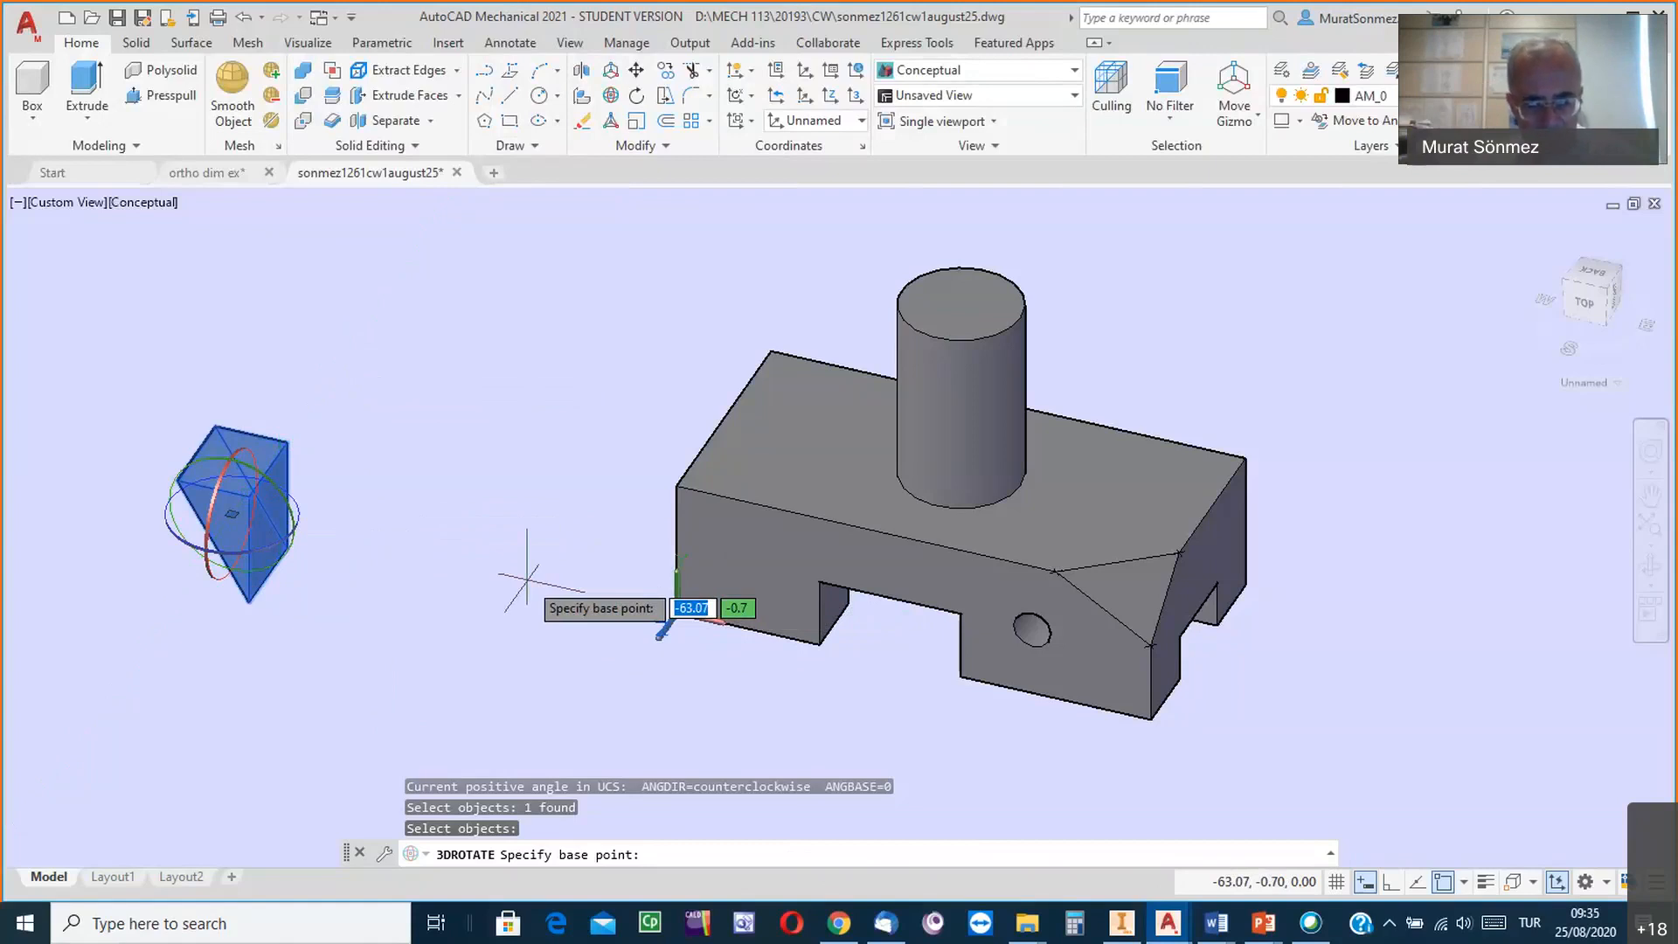
{"action": "key", "text": "Escape"}
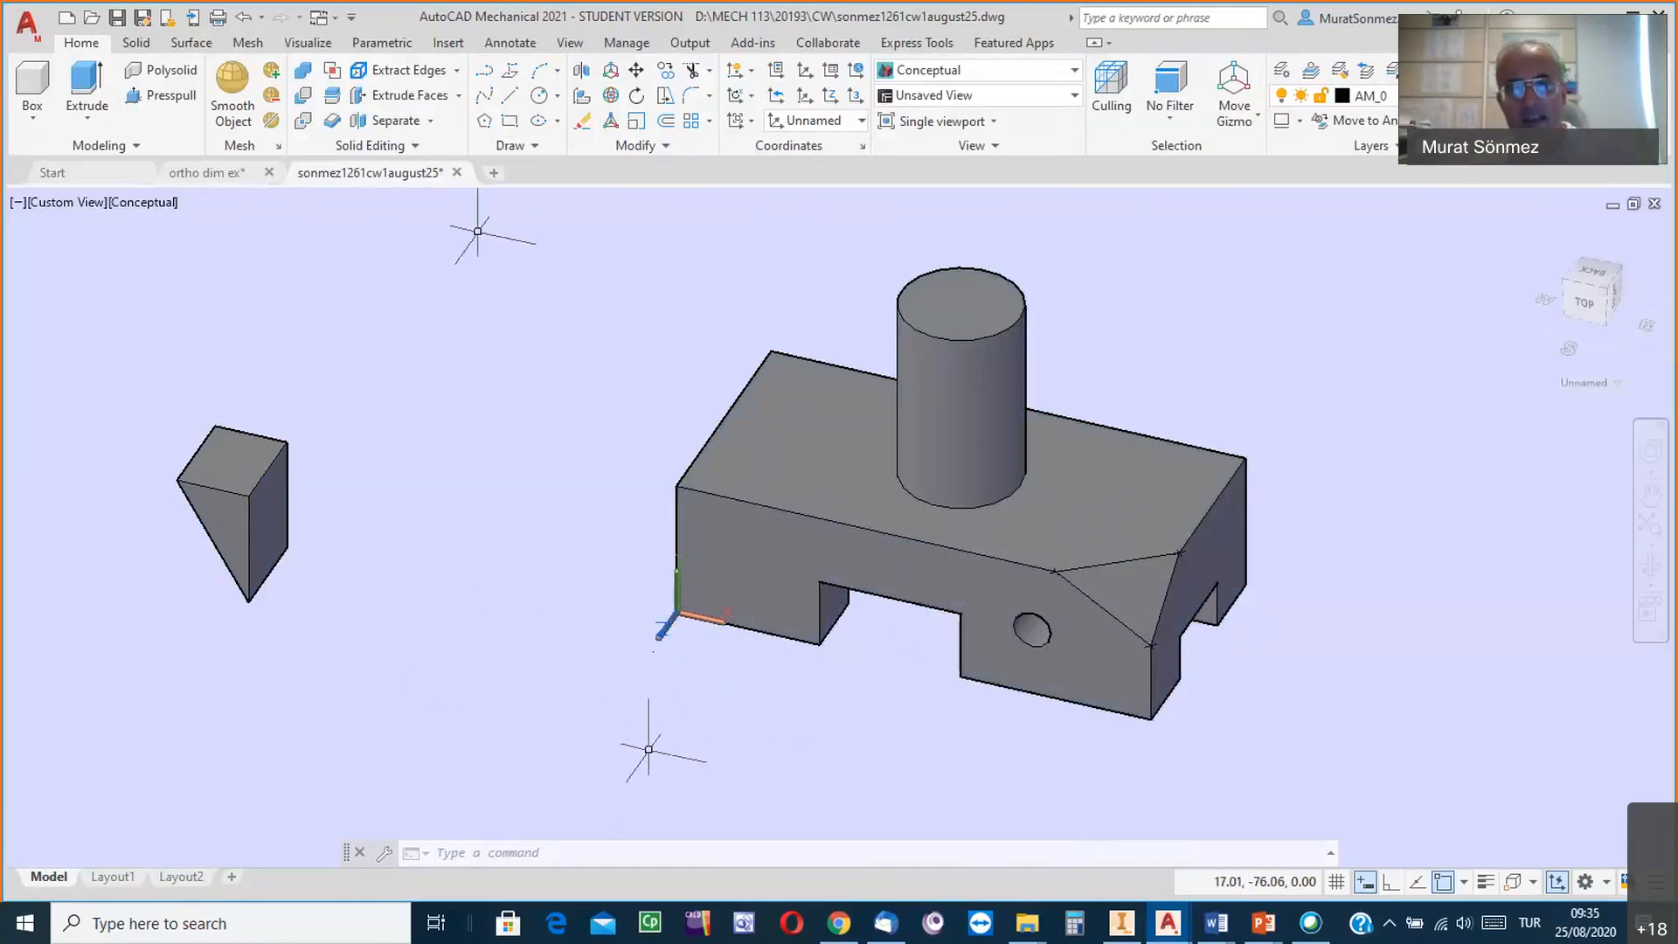
Reset the UCS to the World coordinate system.
{"action": "left_click", "coordinate": [860, 78]}
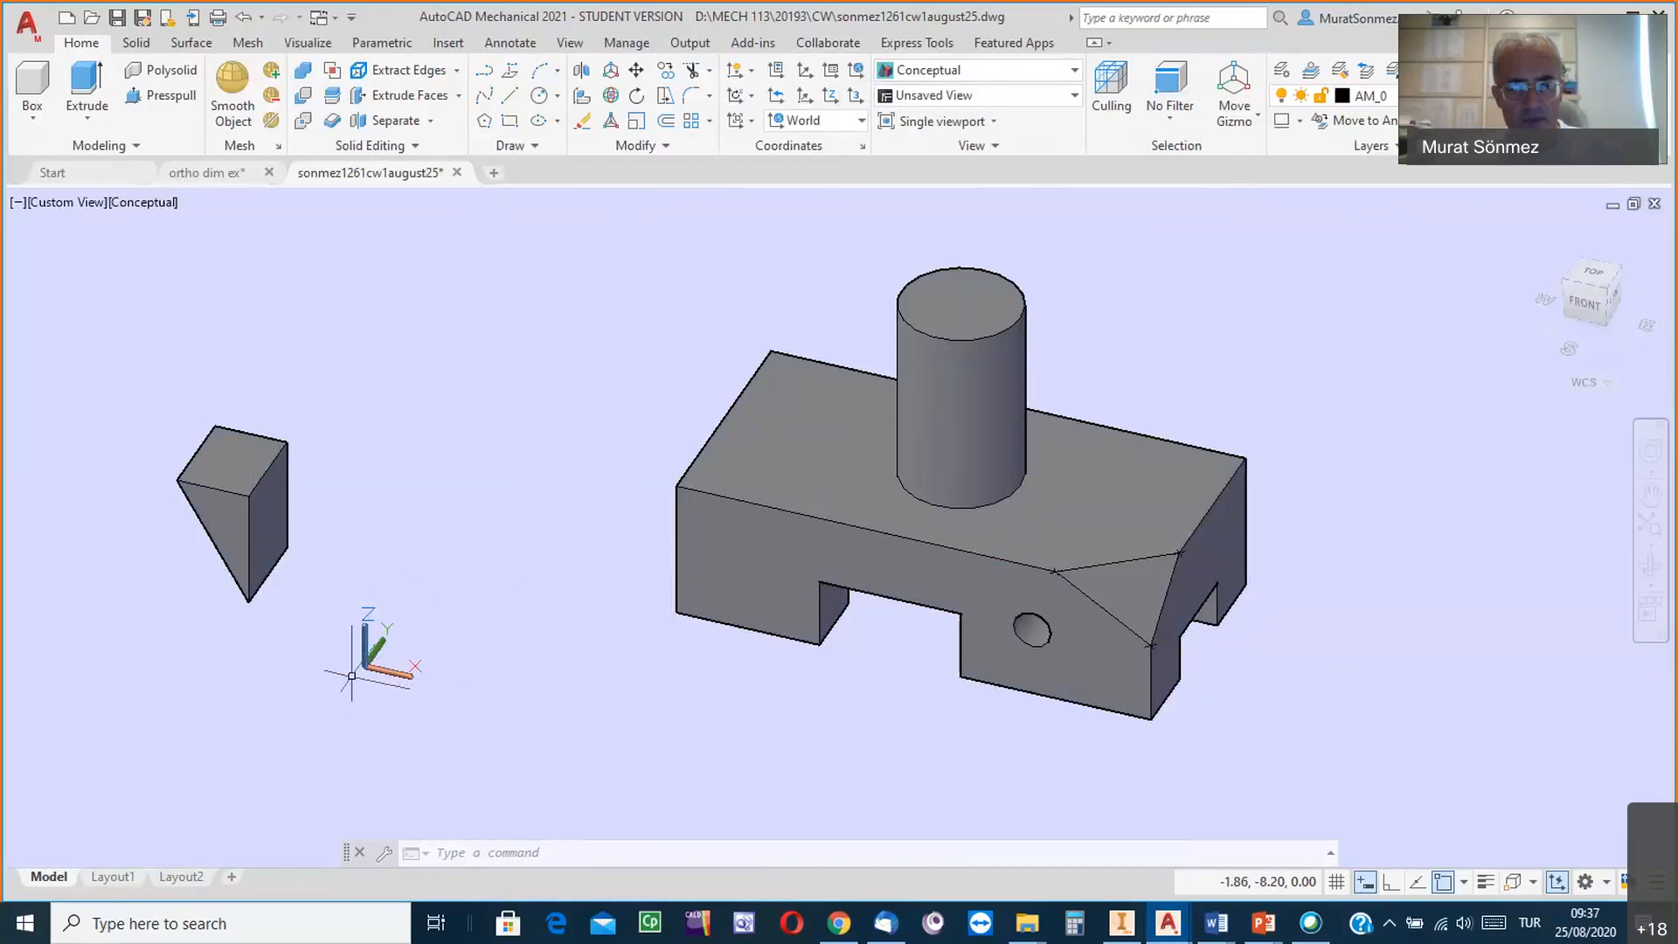
{"action": "left_click", "coordinate": [611, 95]}
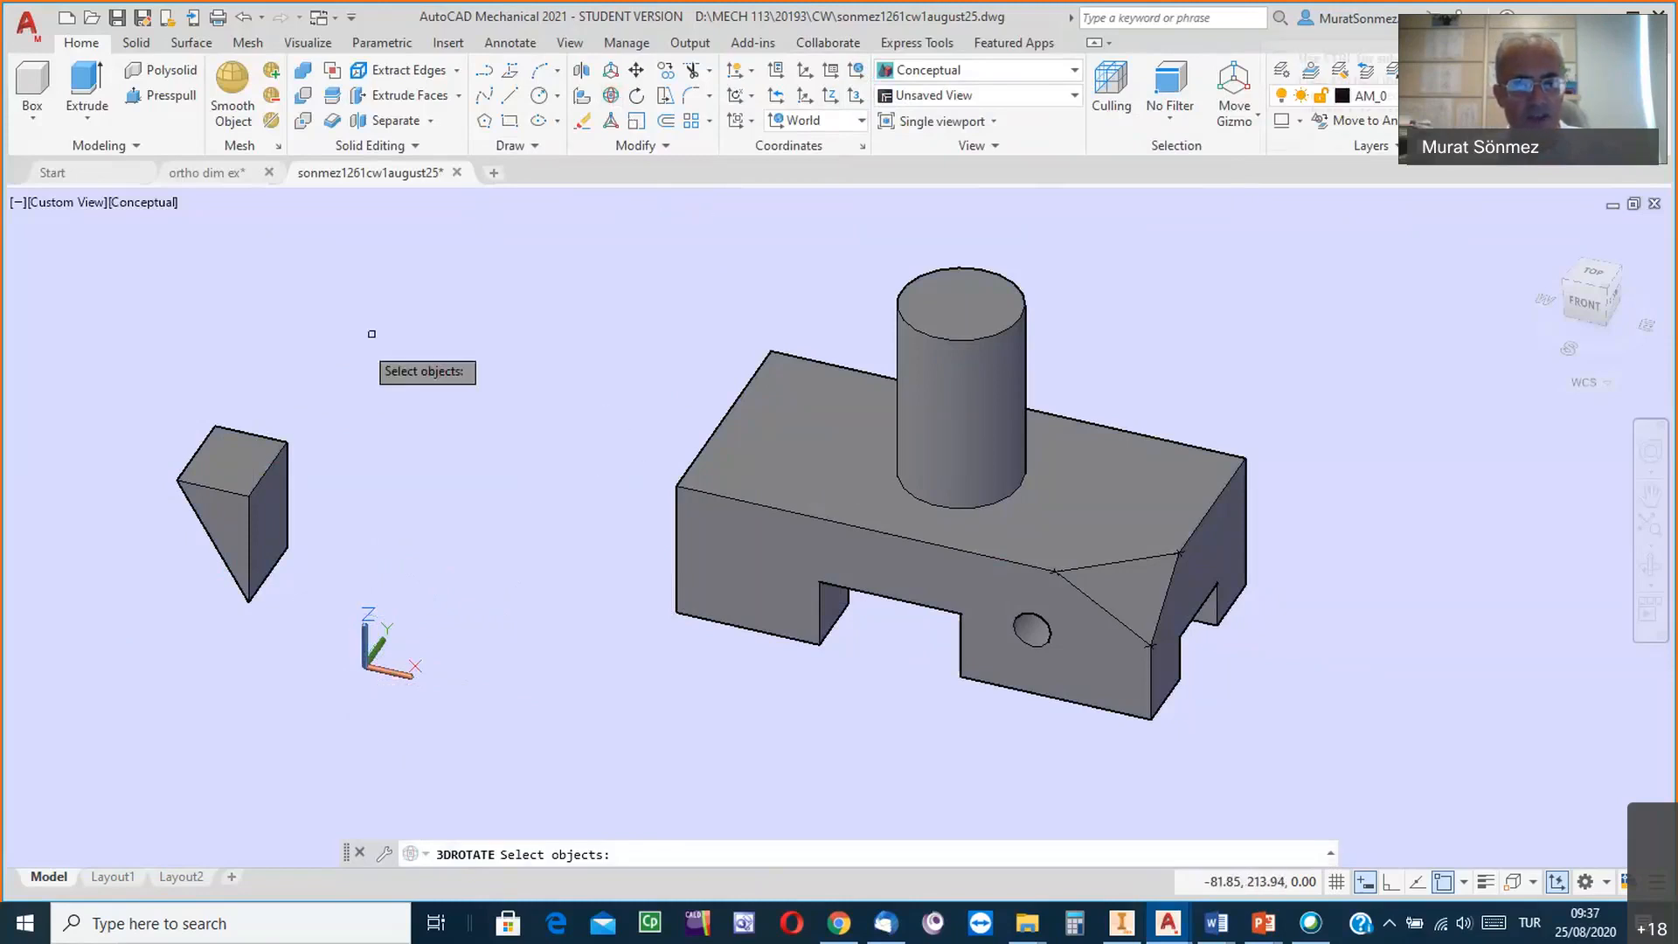
{"action": "left_click", "coordinate": [277, 453]}
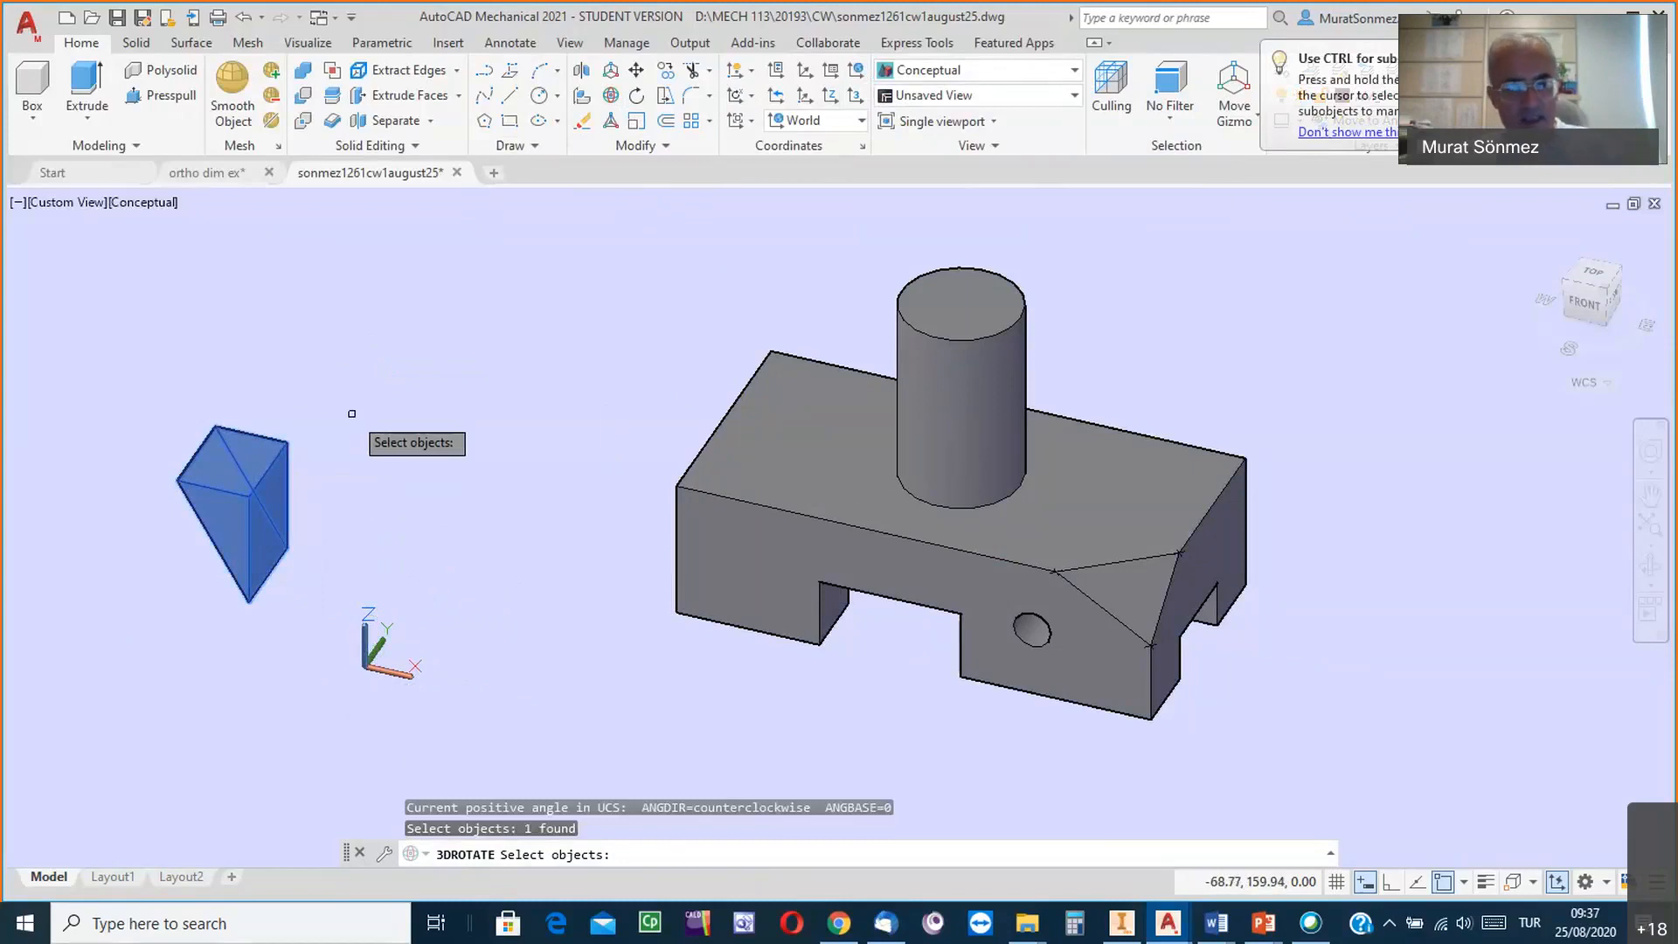
{"action": "key", "text": "Return"}
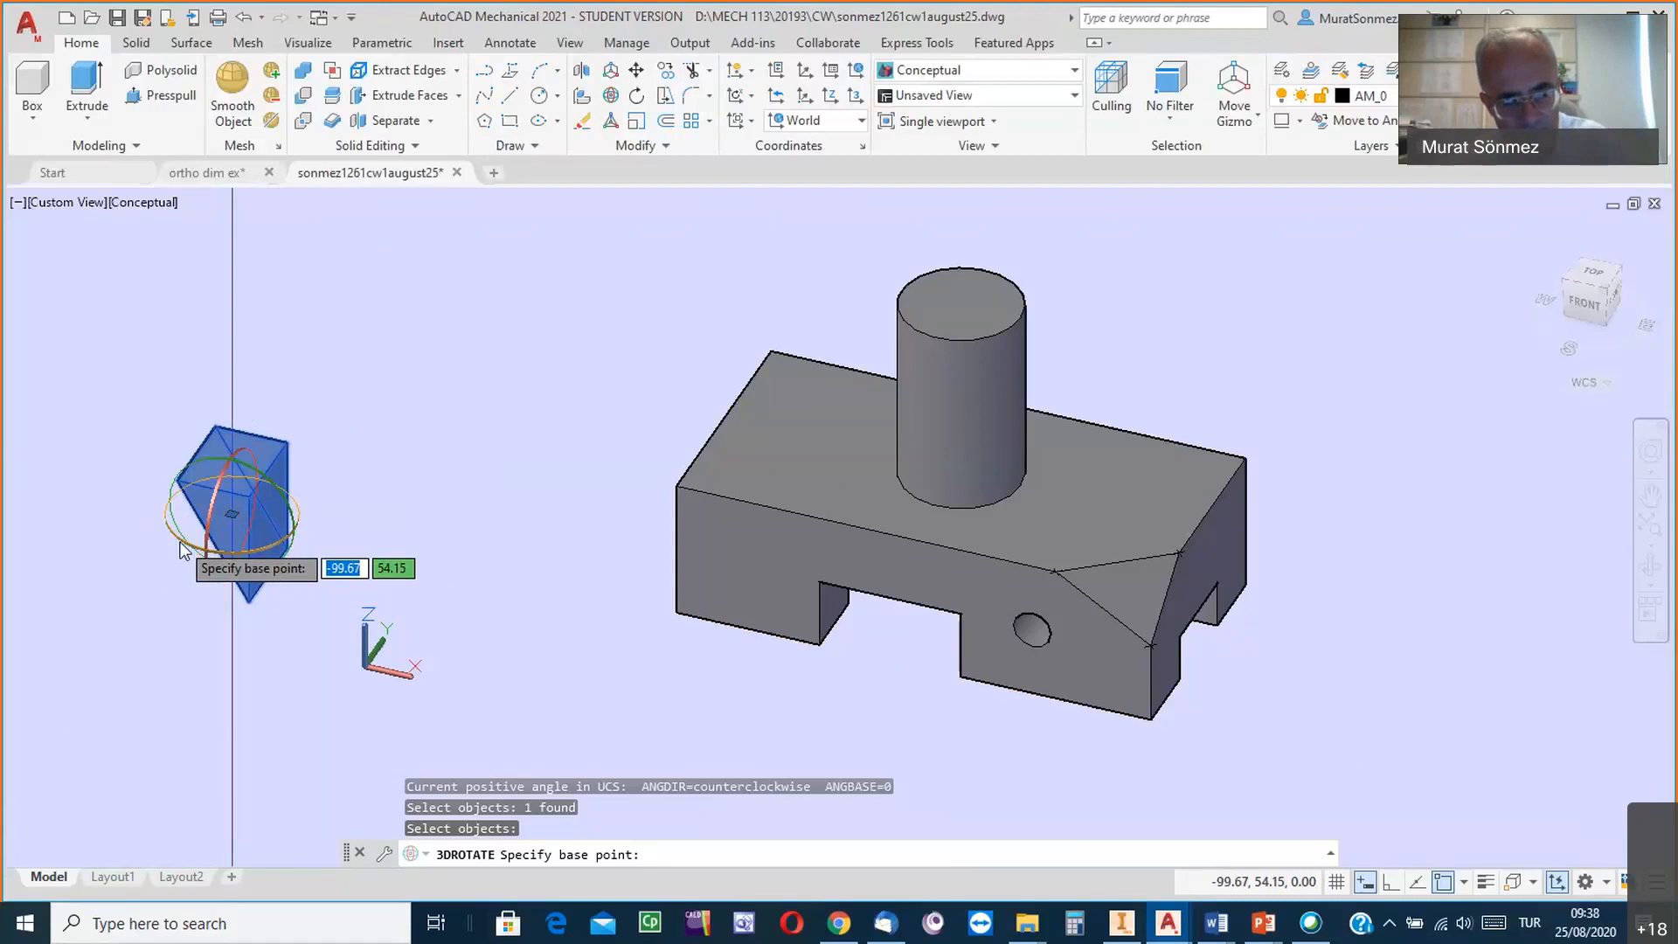
{"action": "key", "text": "Escape"}
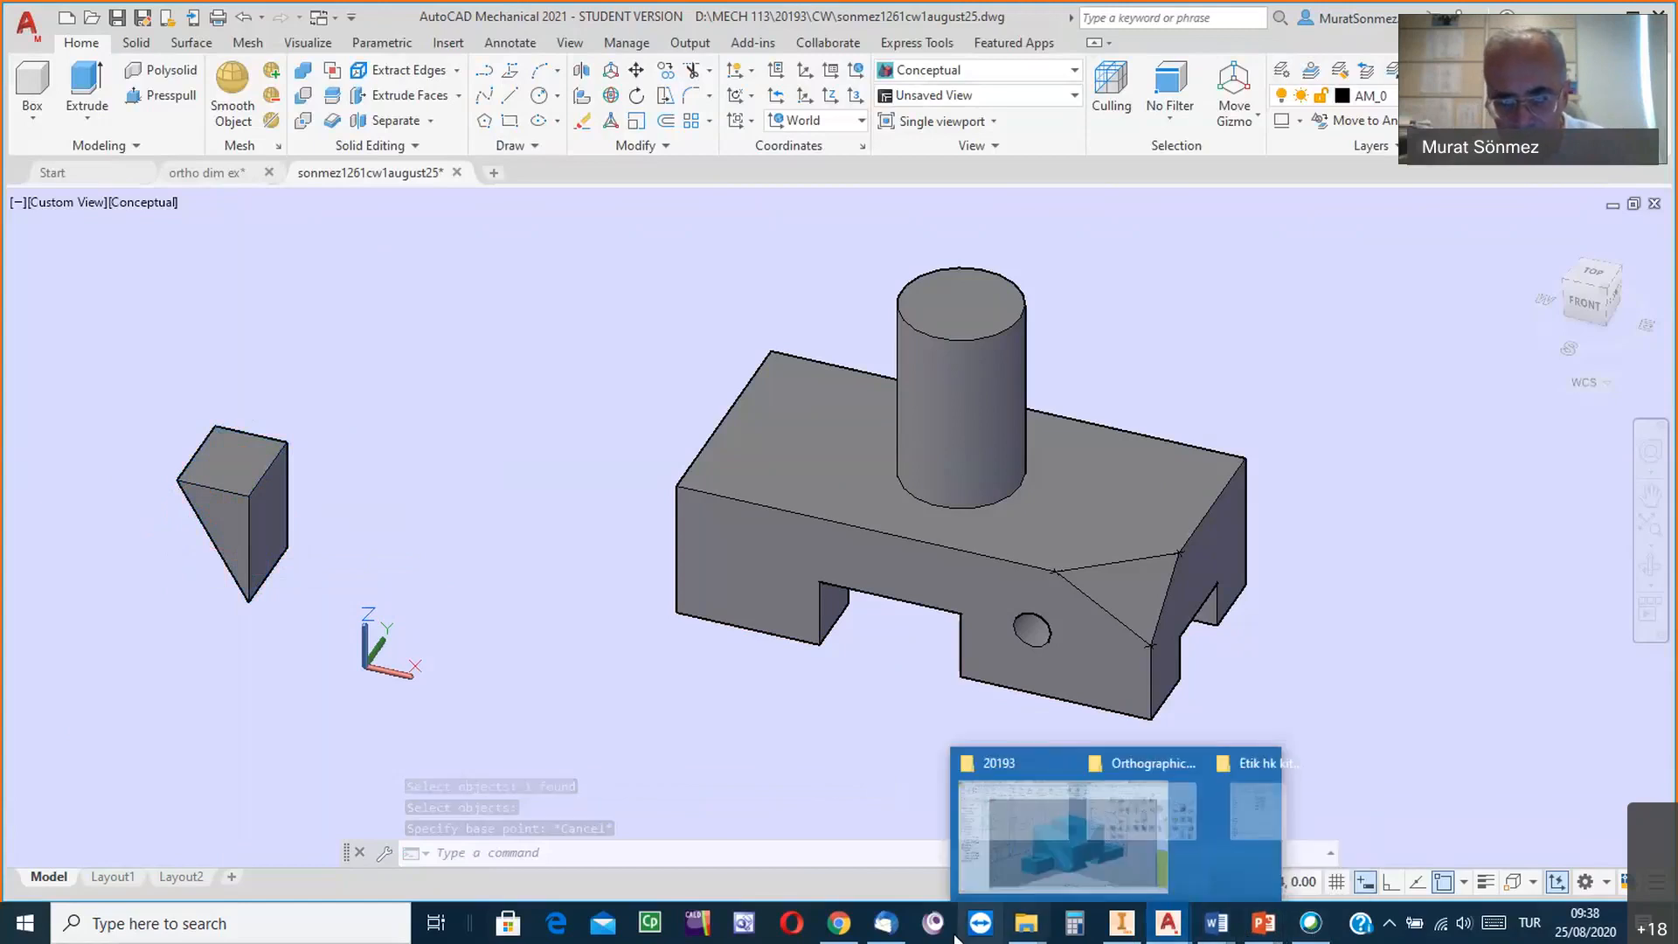
{"action": "mouse_move", "coordinate": [881, 928]}
{"action": "left_click", "coordinate": [1313, 926]}
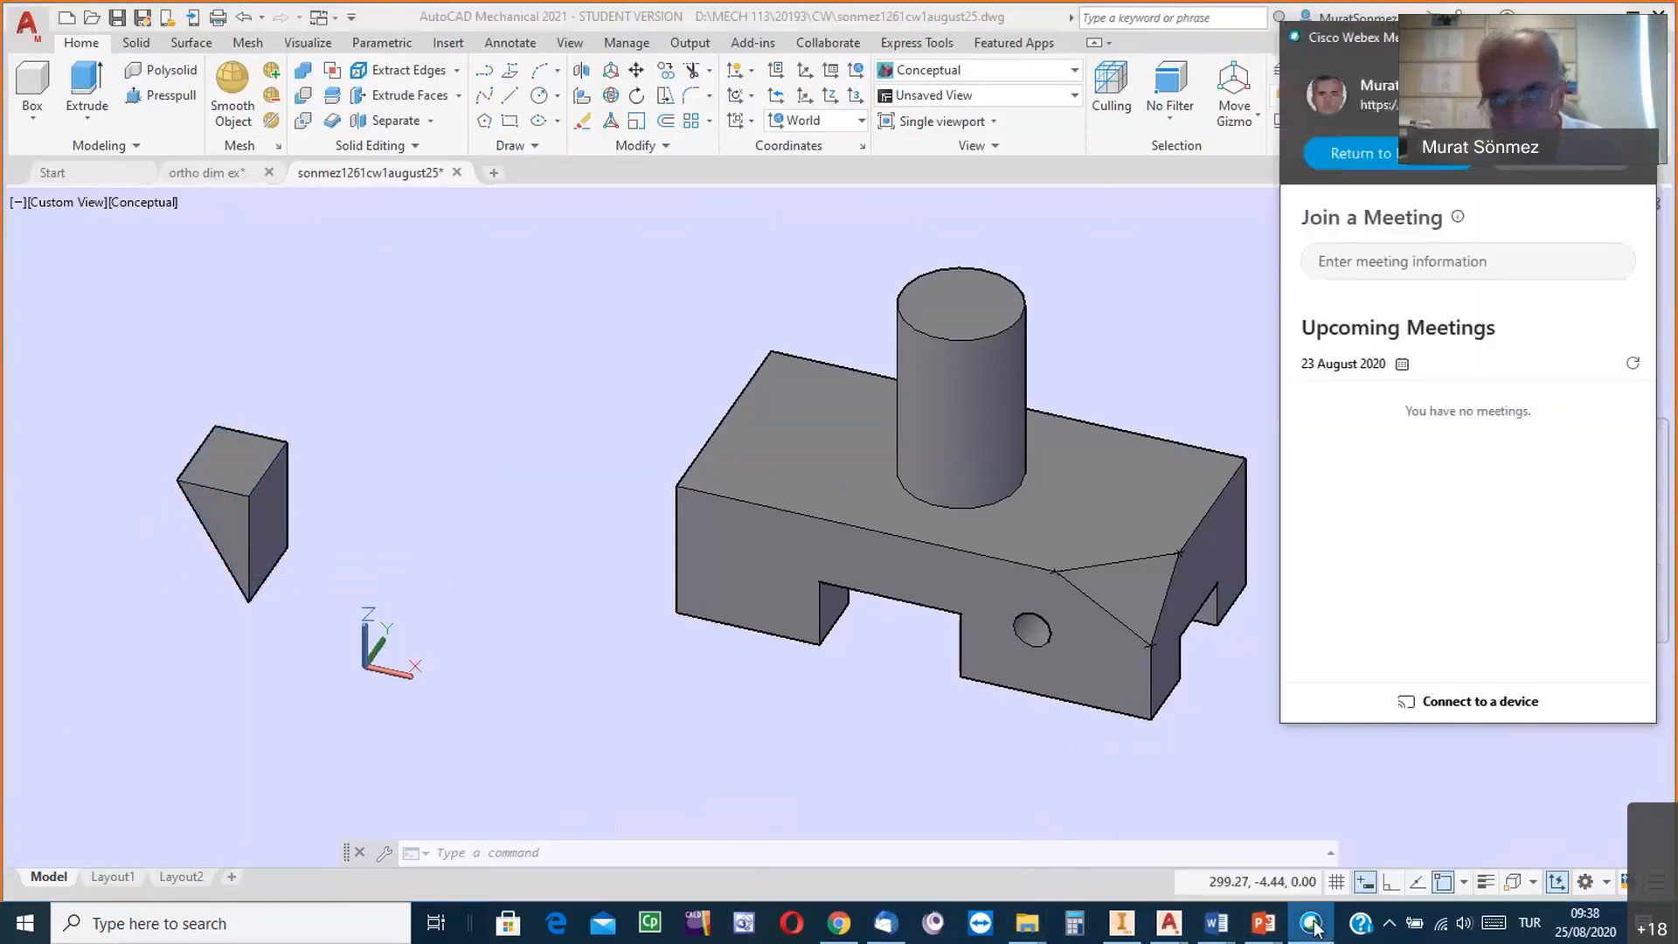
{"action": "left_click", "coordinate": [1313, 927]}
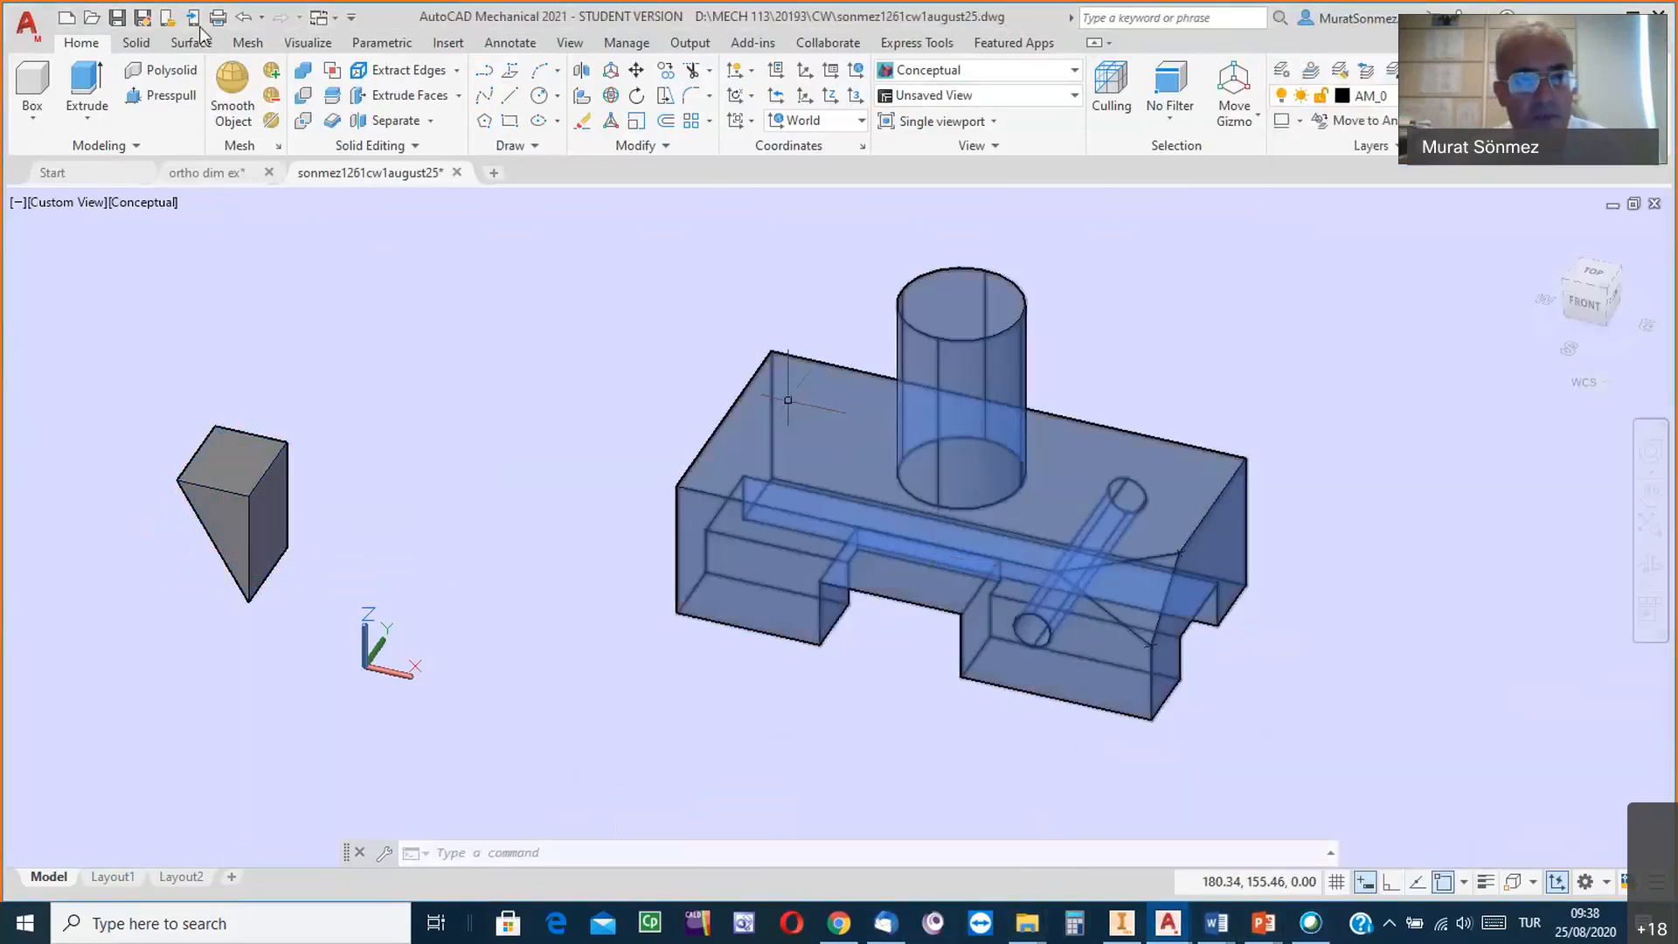